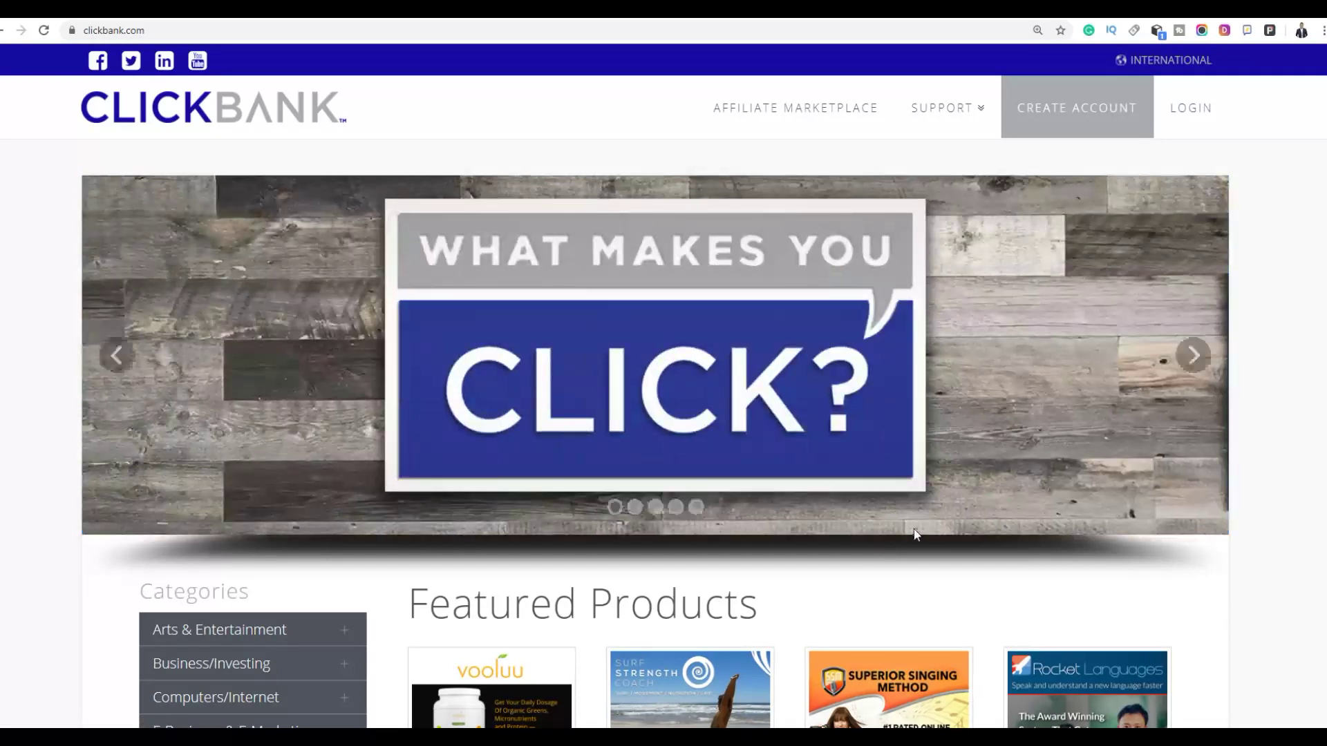
# - Look over the categories and featured products on the ClickBank home page
pyautogui.scroll(-3, 913, 533)
pyautogui.scroll(-5, 926, 536)
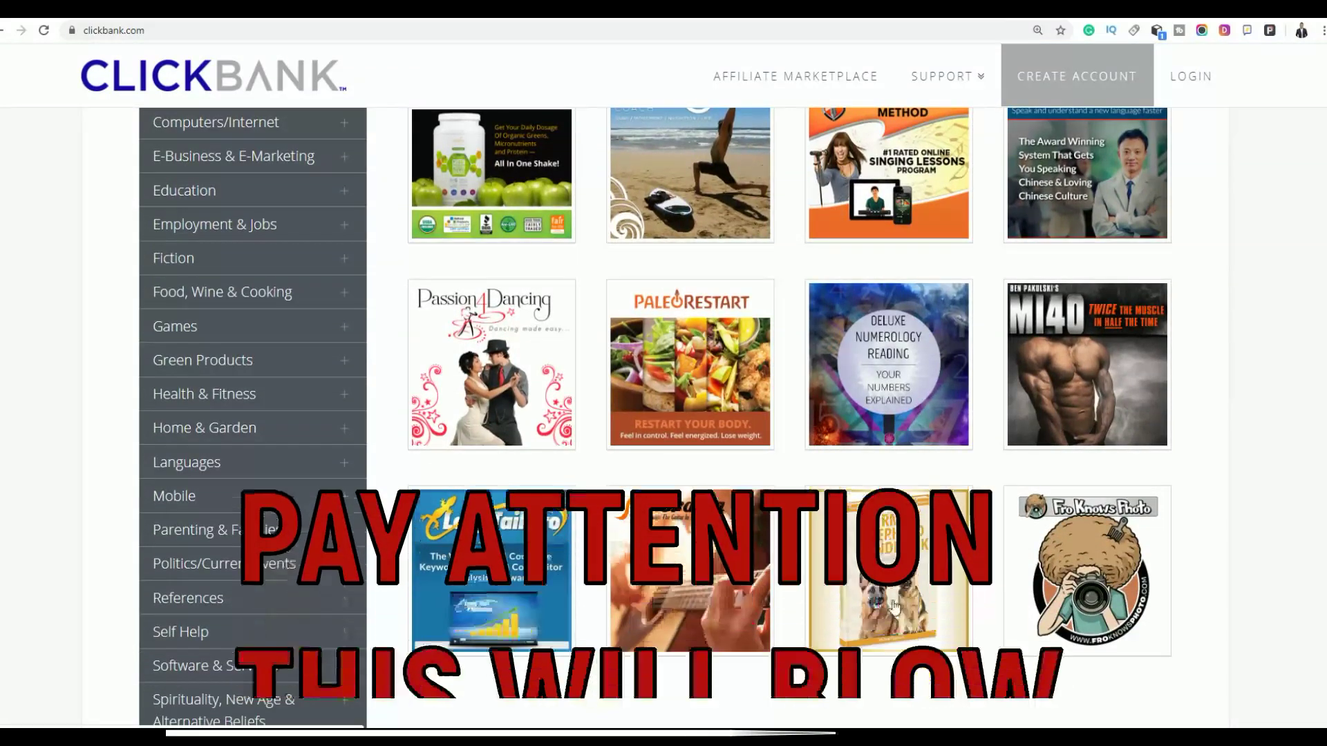
pyautogui.scroll(-6, 866, 591)
pyautogui.scroll(7, 602, 399)
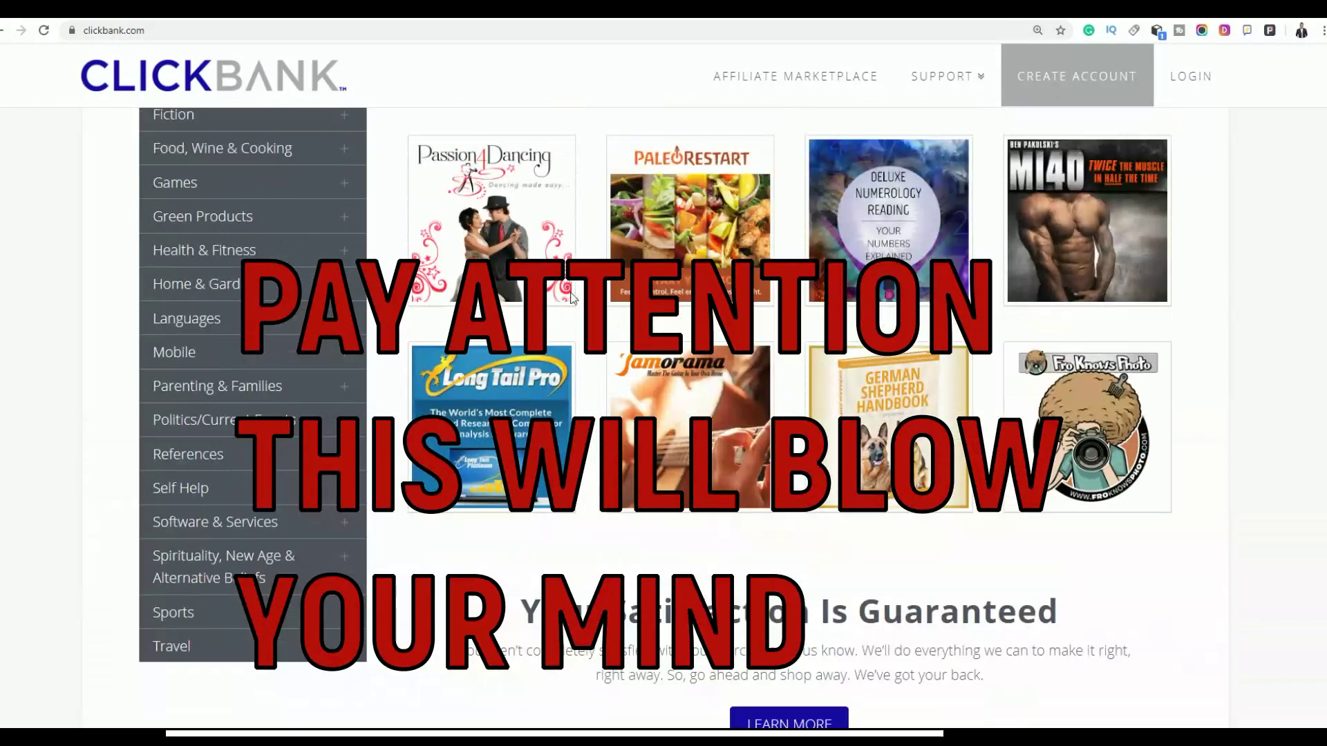
# - Switch to the ClickBank account dashboard and reload it to view the current sales snapshots
pyautogui.click(553, 11)
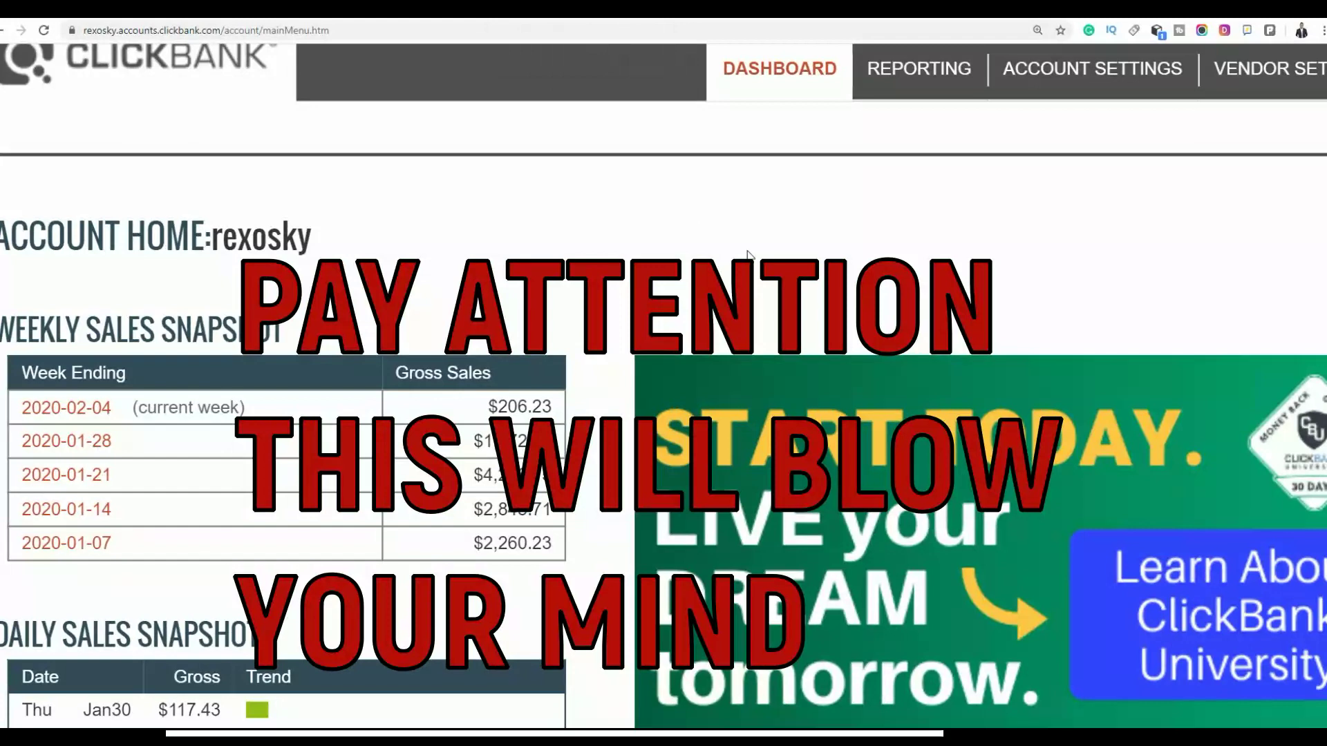
pyautogui.rightClick(531, 264)
pyautogui.click(568, 314)
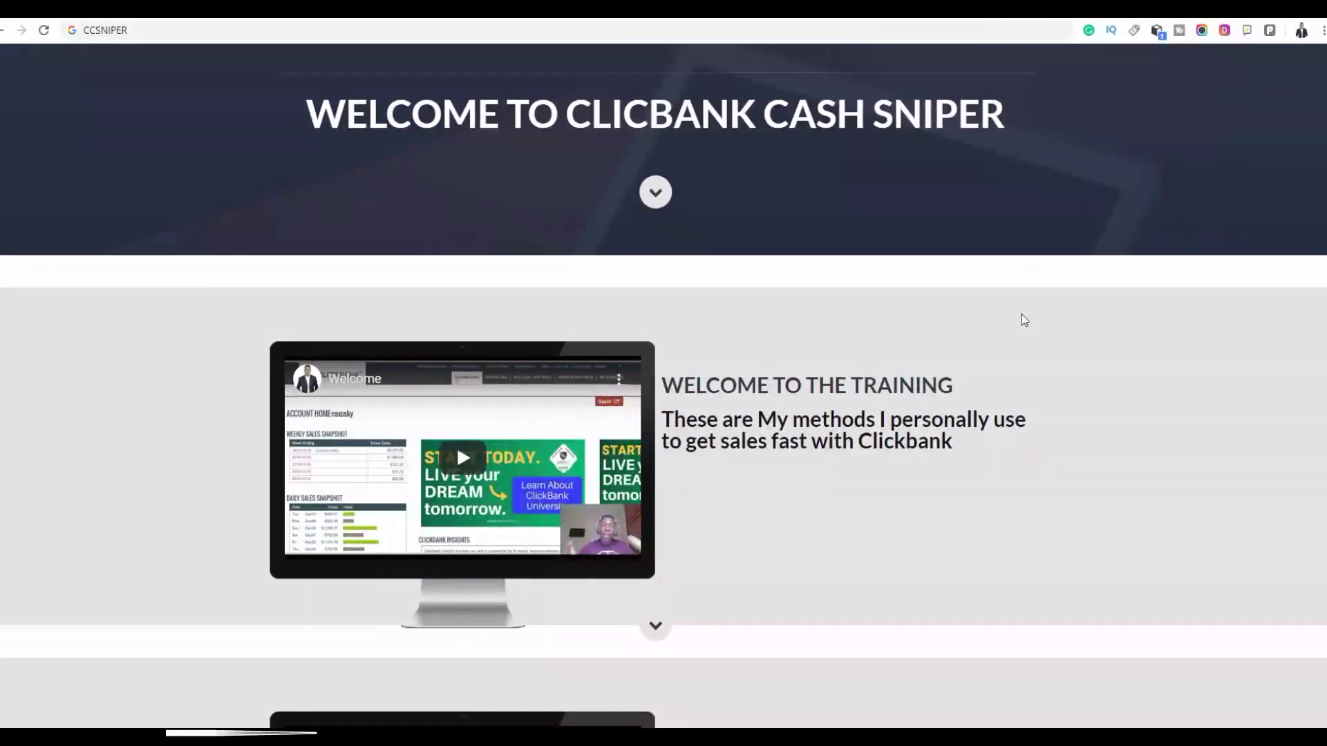
# - Look through the training videos on the CCSNIPER members page
pyautogui.scroll(-8, 1024, 317)
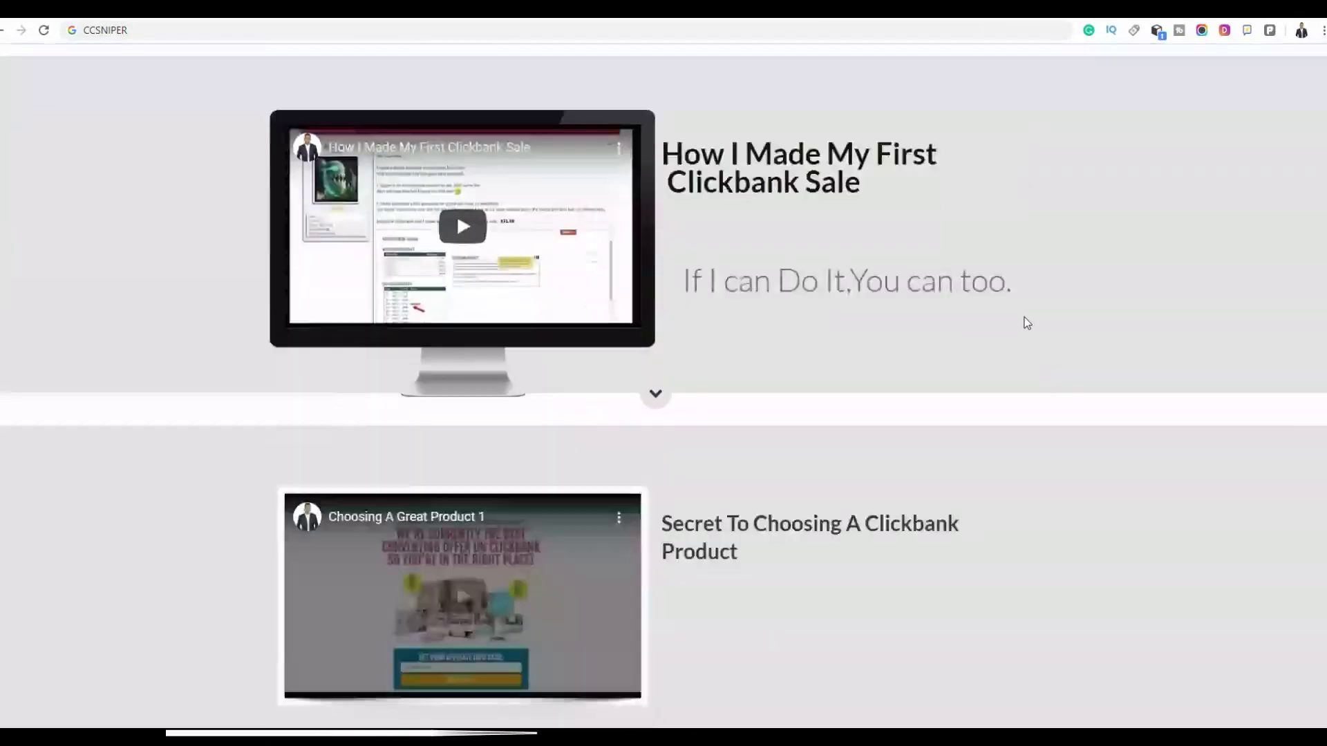
pyautogui.scroll(-1, 1024, 318)
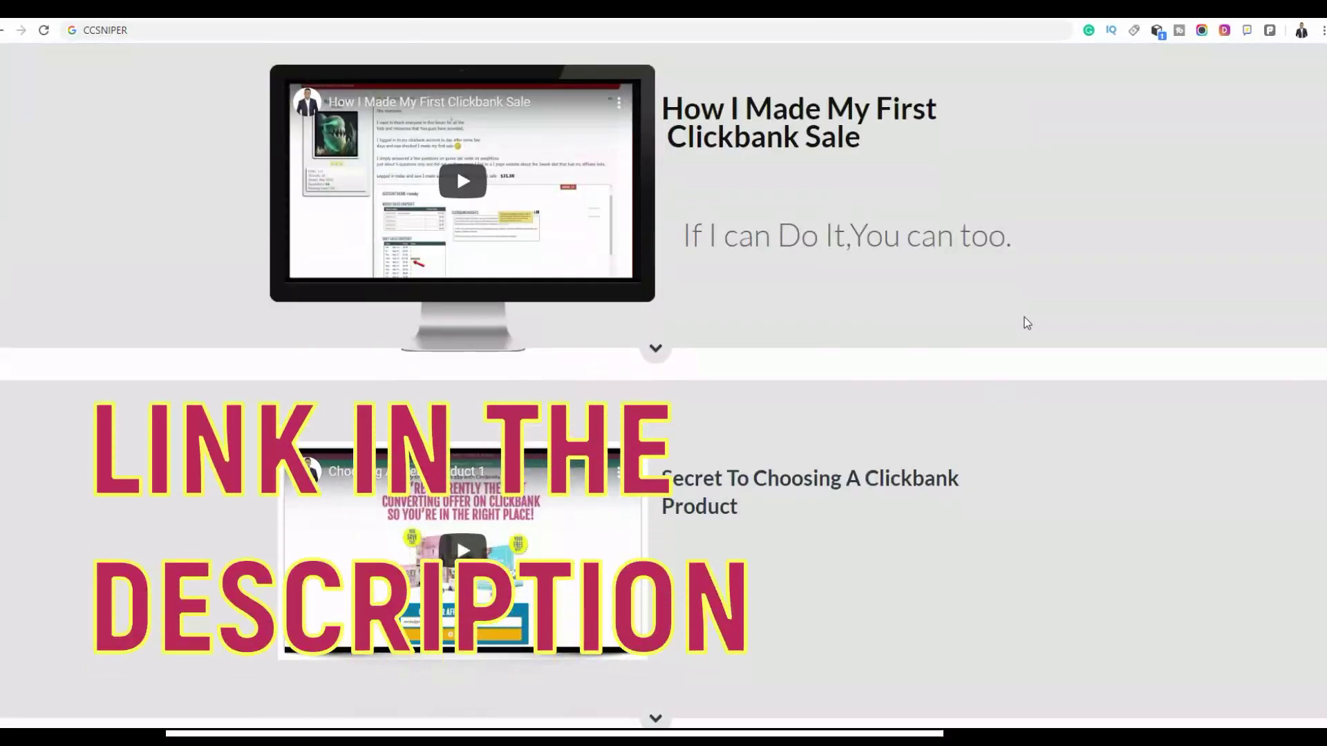
pyautogui.scroll(-5, 1023, 319)
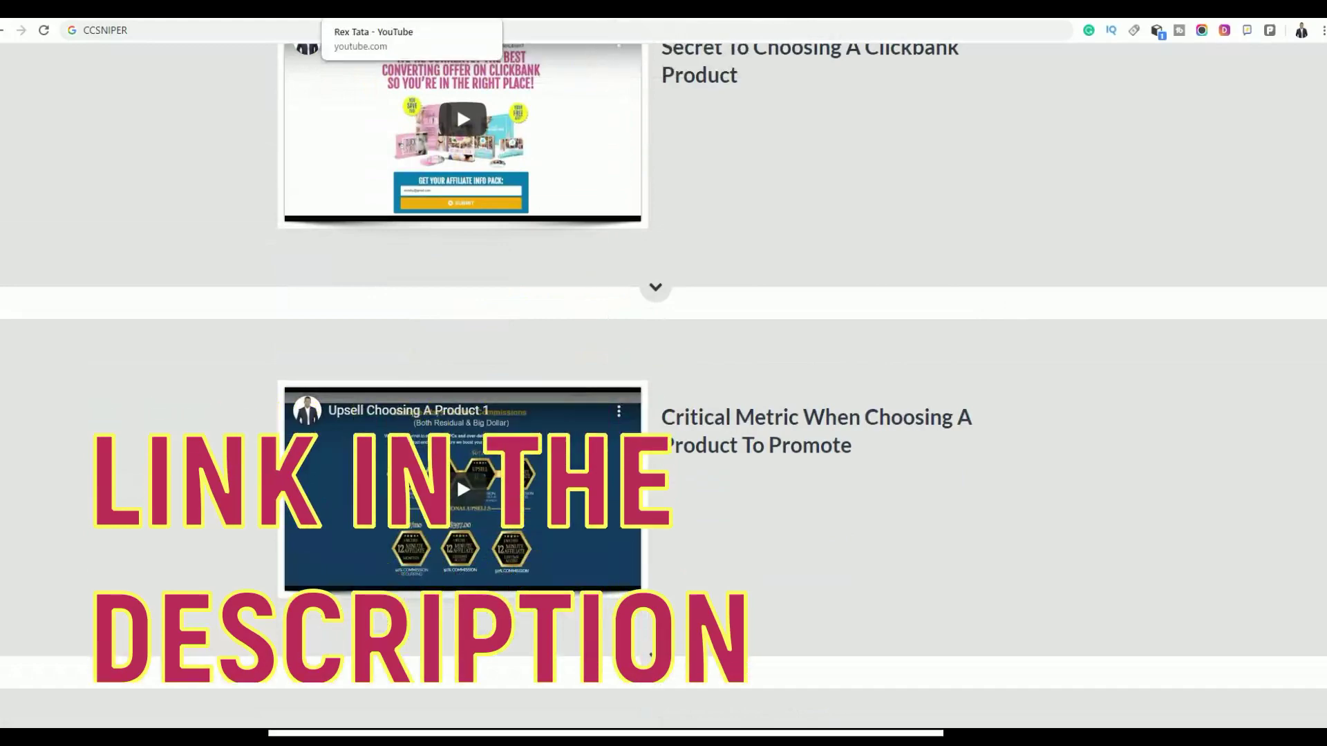
# - Switch to the YouTube channel page and look through its uploads, popular uploads and playlists
pyautogui.click(332, 14)
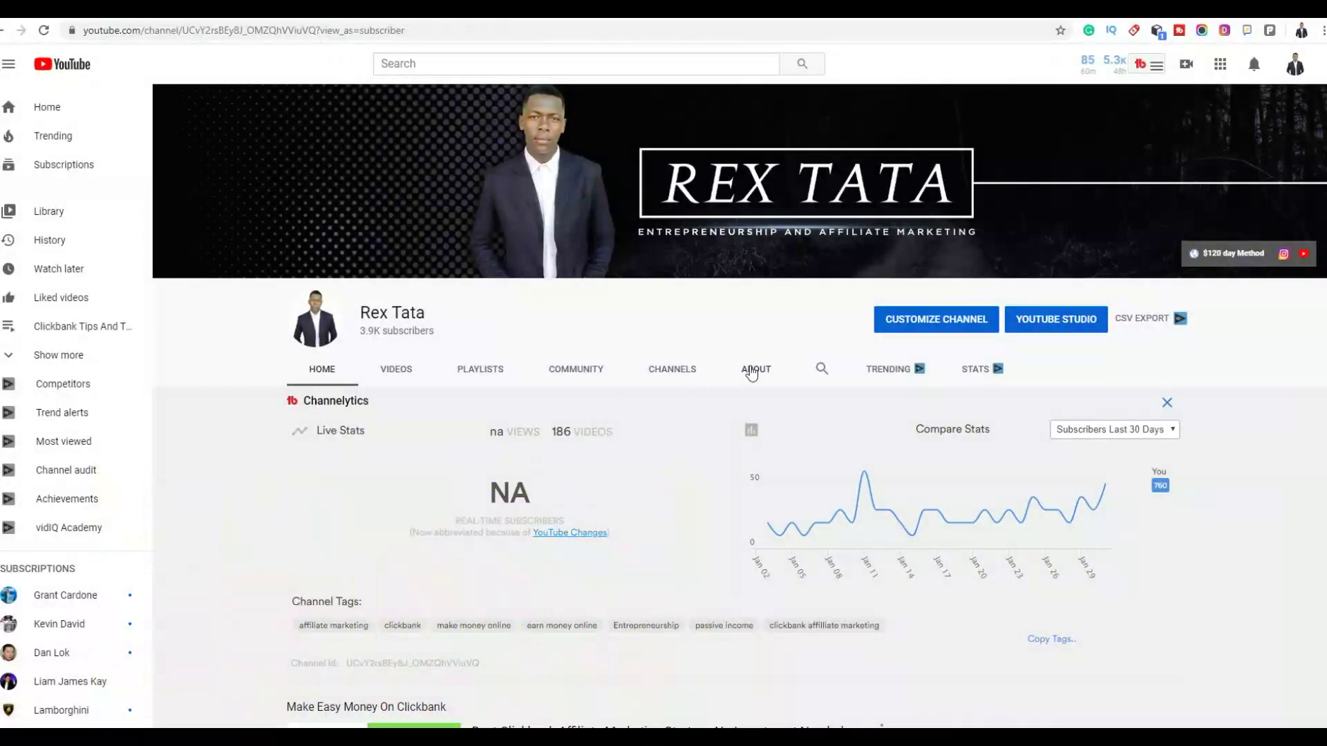
pyautogui.scroll(-7, 752, 373)
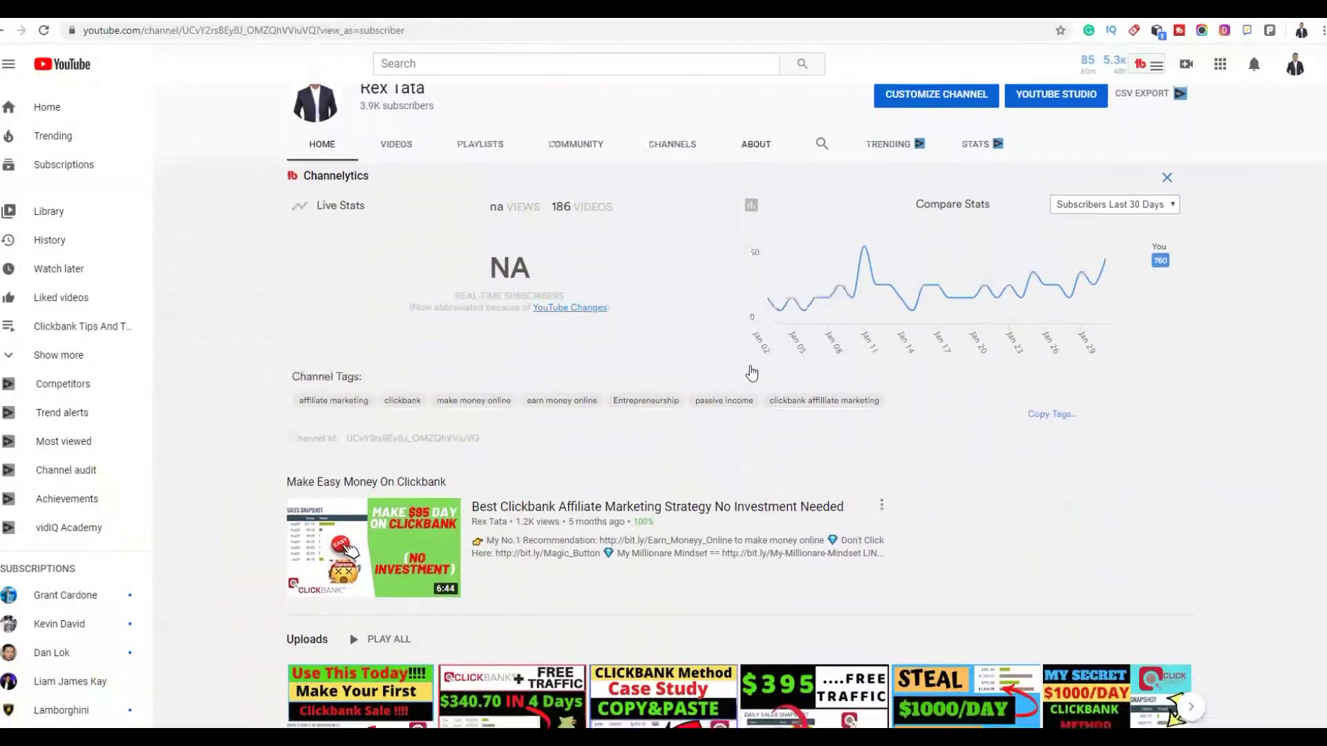
pyautogui.scroll(-3, 752, 364)
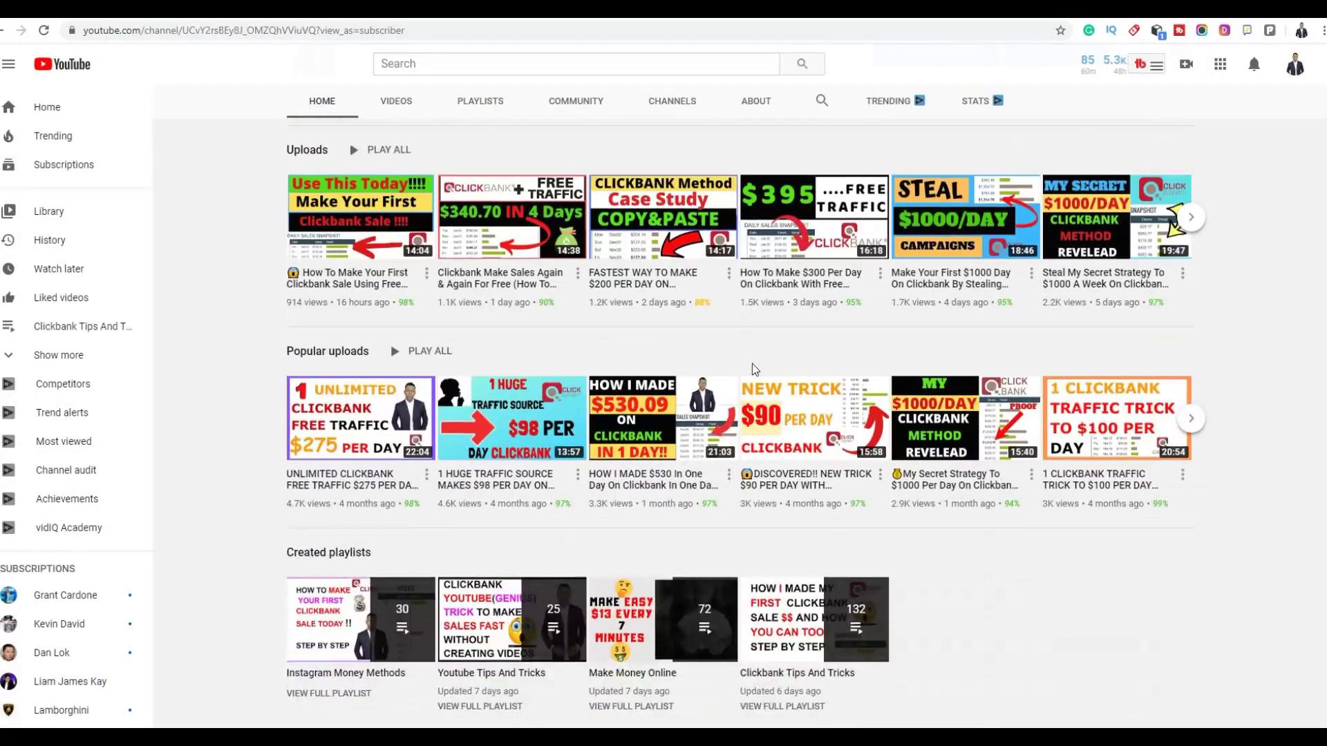
pyautogui.scroll(10, 770, 369)
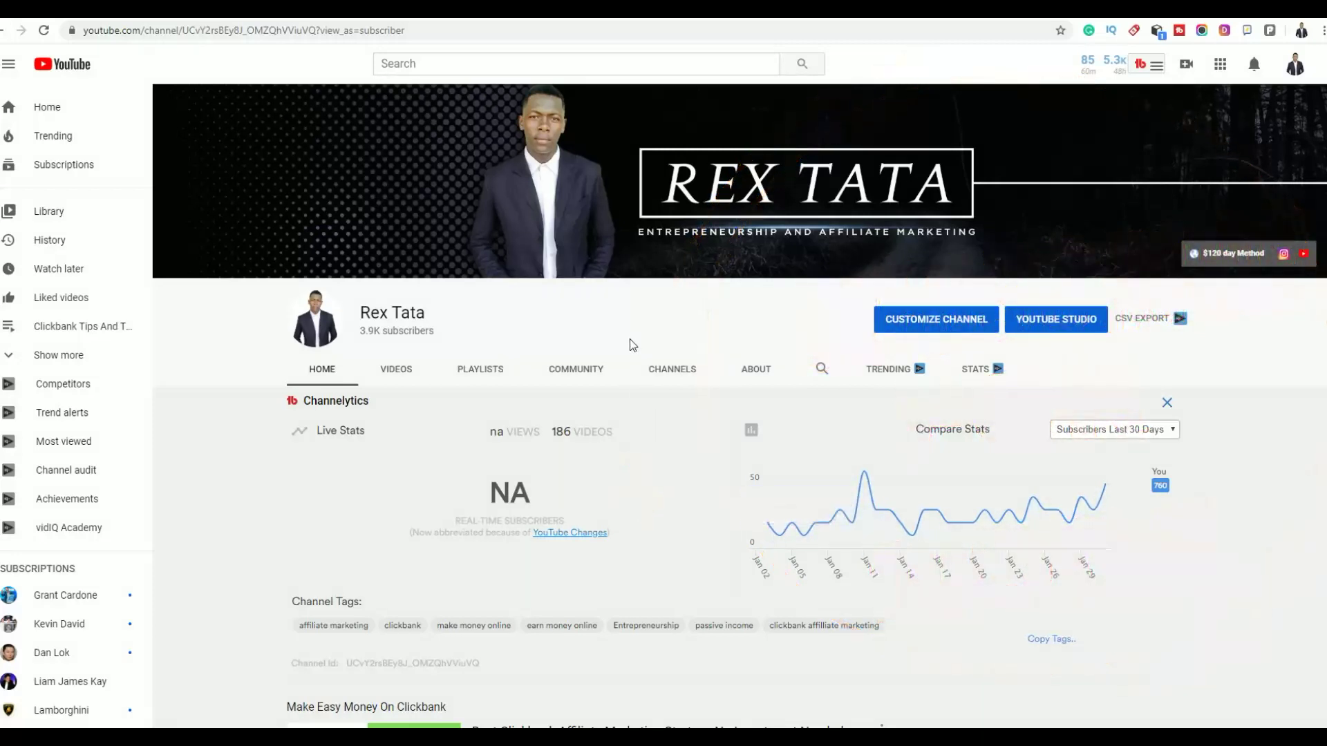
# - Copy the link address of the channel's newest upload, "How To Make Your First Clickbank Sale Using Free..."
pyautogui.scroll(-3, 700, 316)
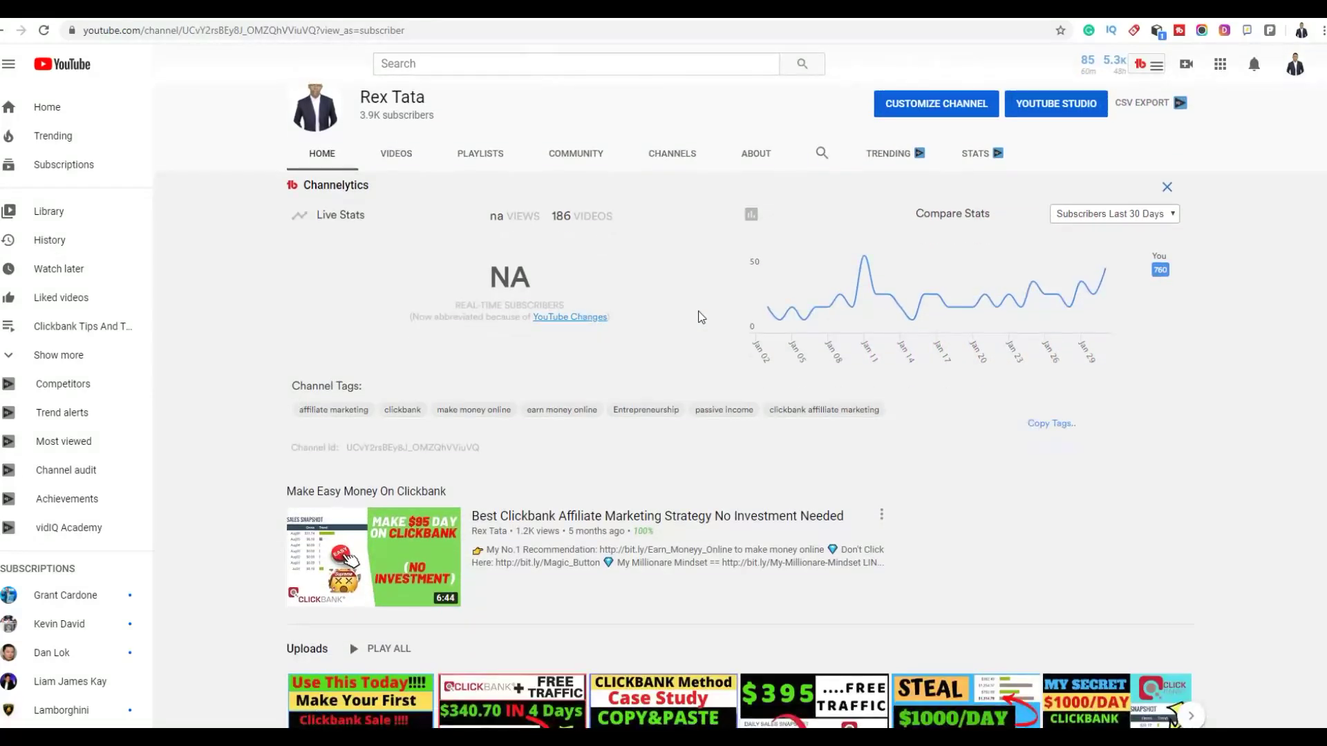
pyautogui.scroll(-5, 678, 338)
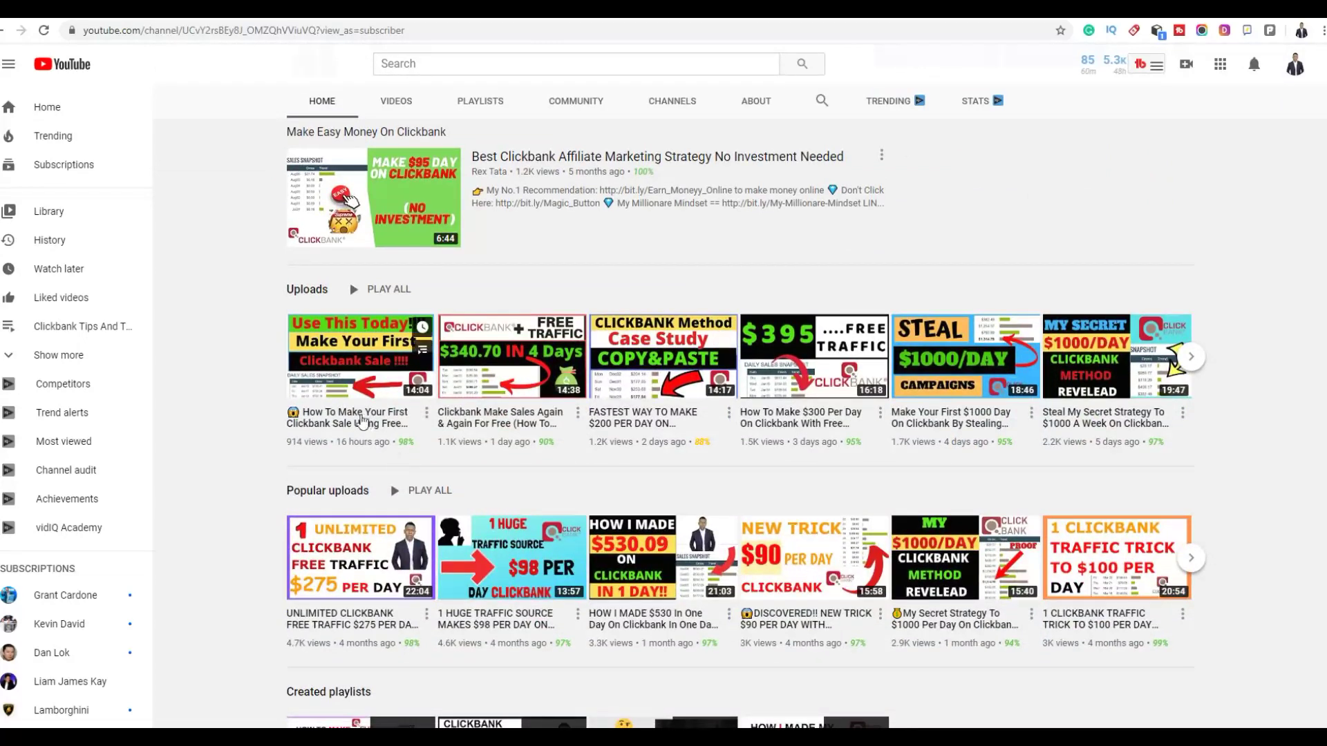
pyautogui.rightClick(350, 429)
pyautogui.click(413, 515)
# - Switch to the YouTube Random Comment Picker page and paste the copied link as the YouTube video URL
pyautogui.hotkey('ctrl', 'Tab')
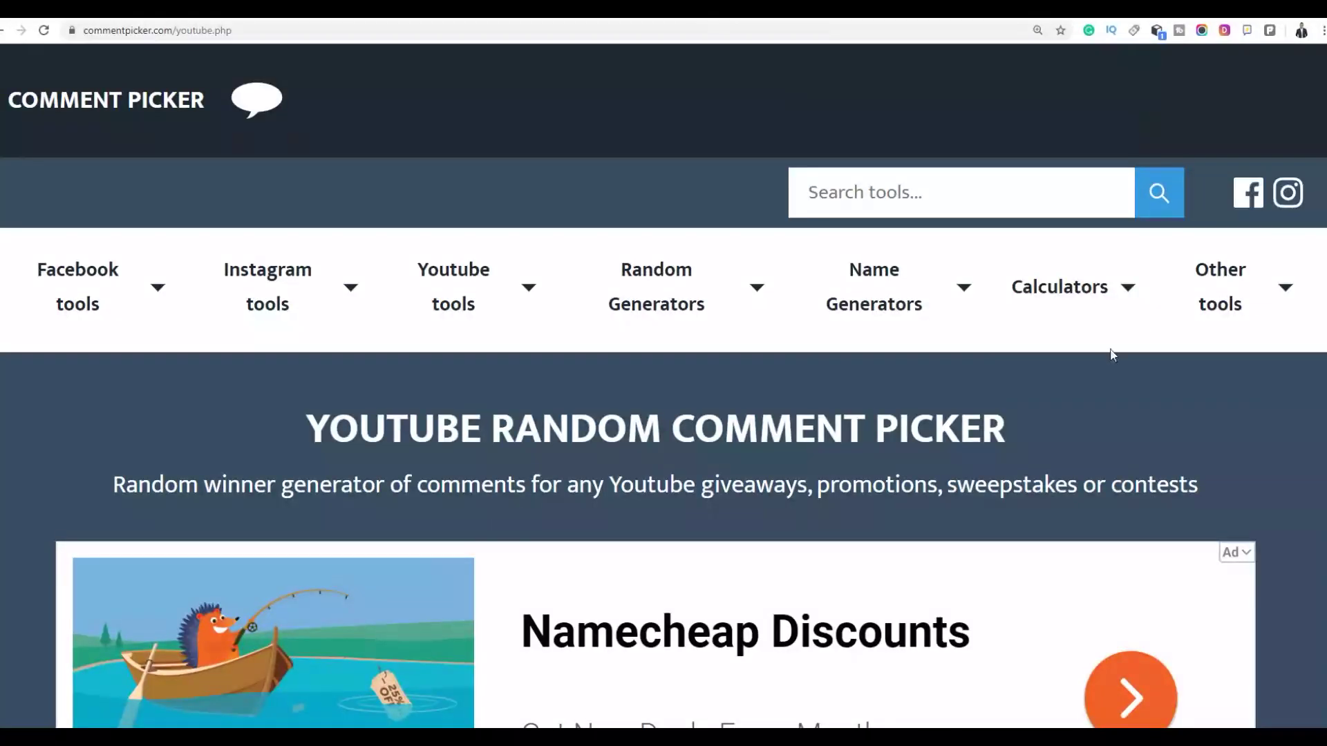
pyautogui.scroll(-10, 1147, 346)
pyautogui.scroll(-10, 970, 390)
pyautogui.scroll(8, 971, 391)
pyautogui.scroll(3, 971, 390)
pyautogui.click(824, 485)
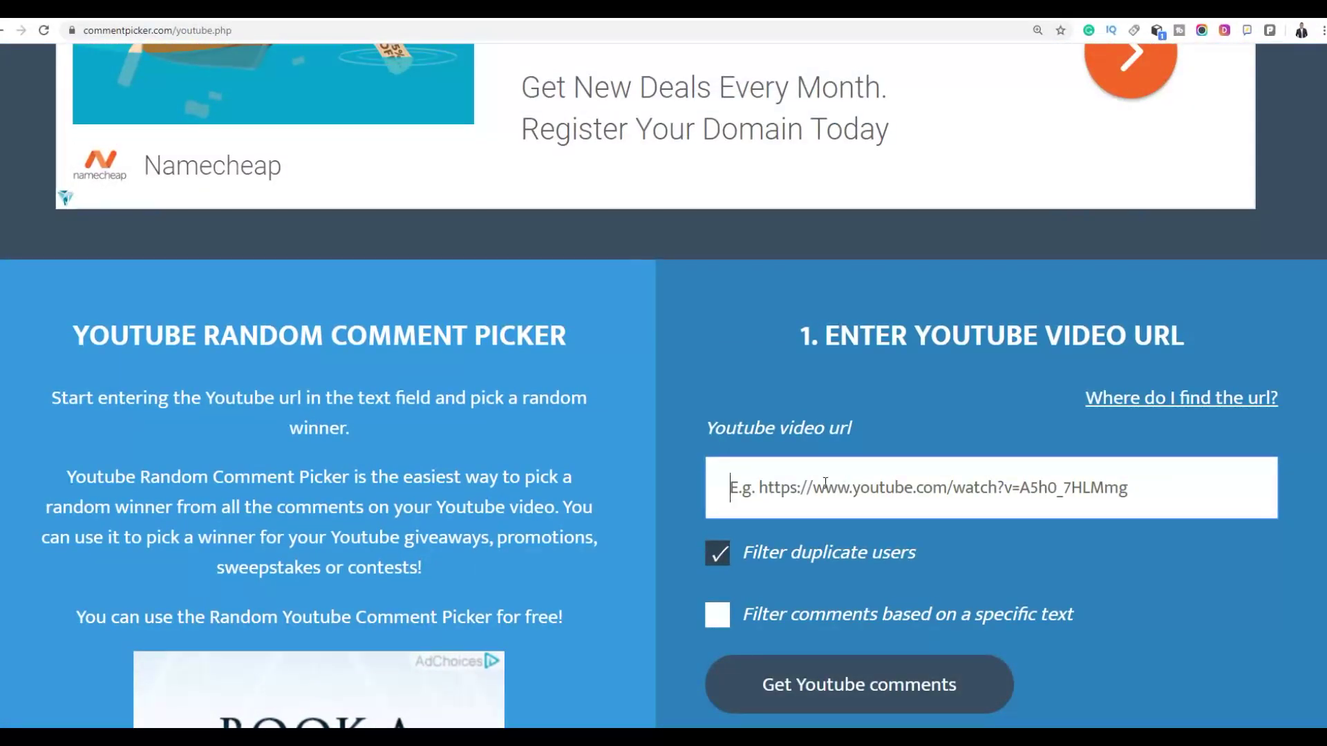
pyautogui.rightClick(825, 486)
pyautogui.click(856, 596)
# - Get the video's YouTube comments with duplicate users filtered, and start the raffle to pick a random winner
pyautogui.scroll(-5, 744, 397)
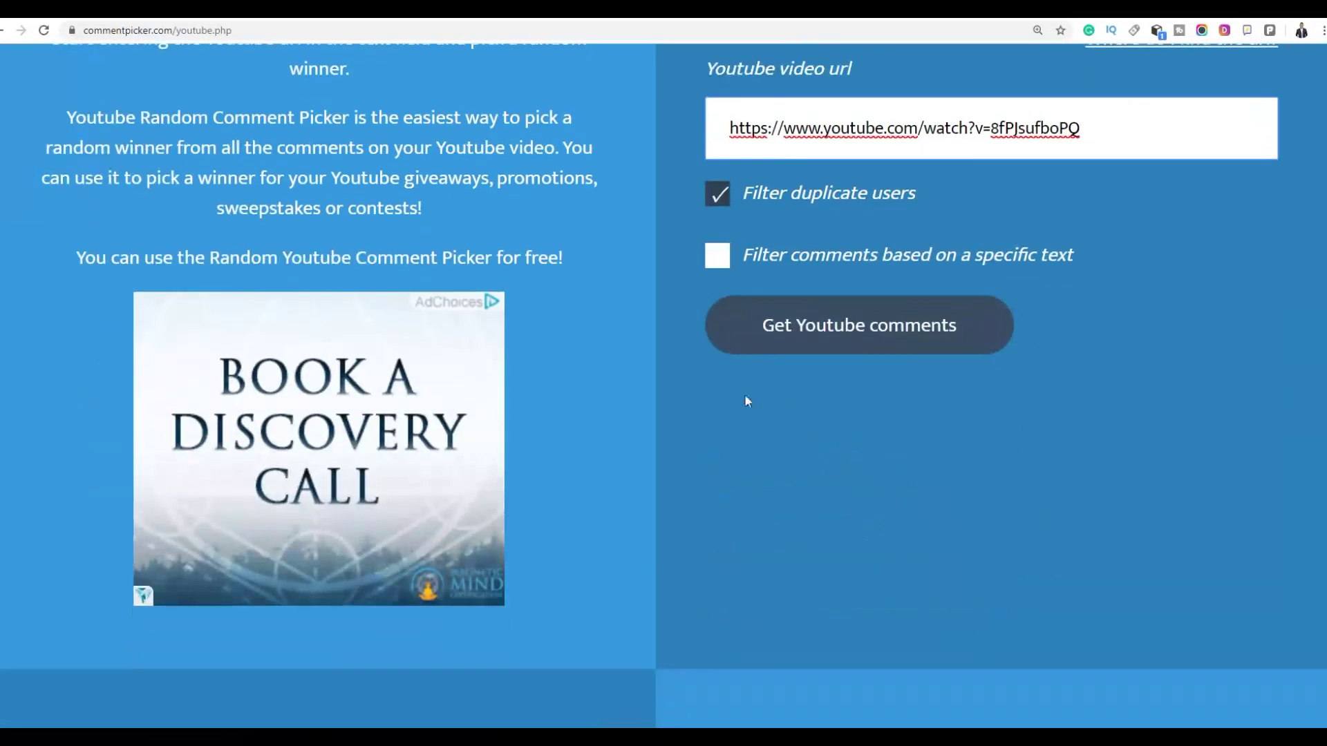
pyautogui.click(794, 322)
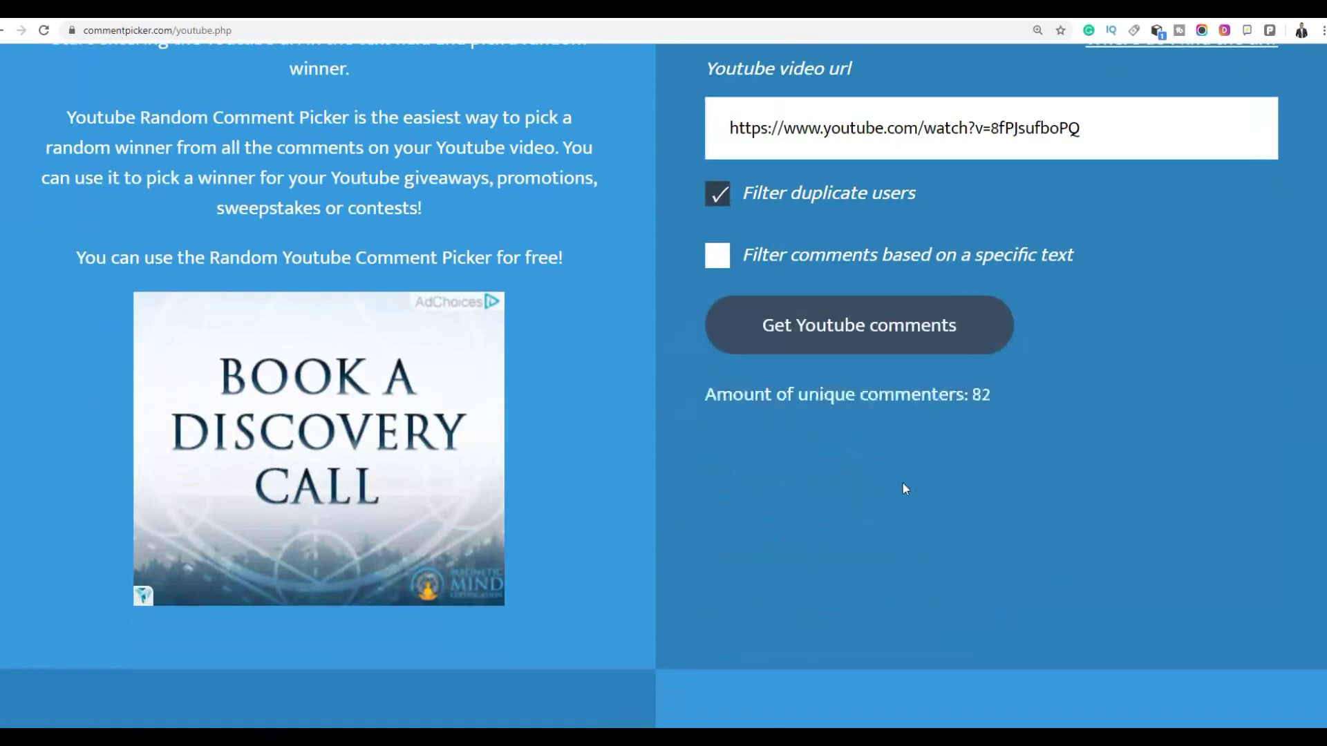
pyautogui.scroll(-7, 830, 508)
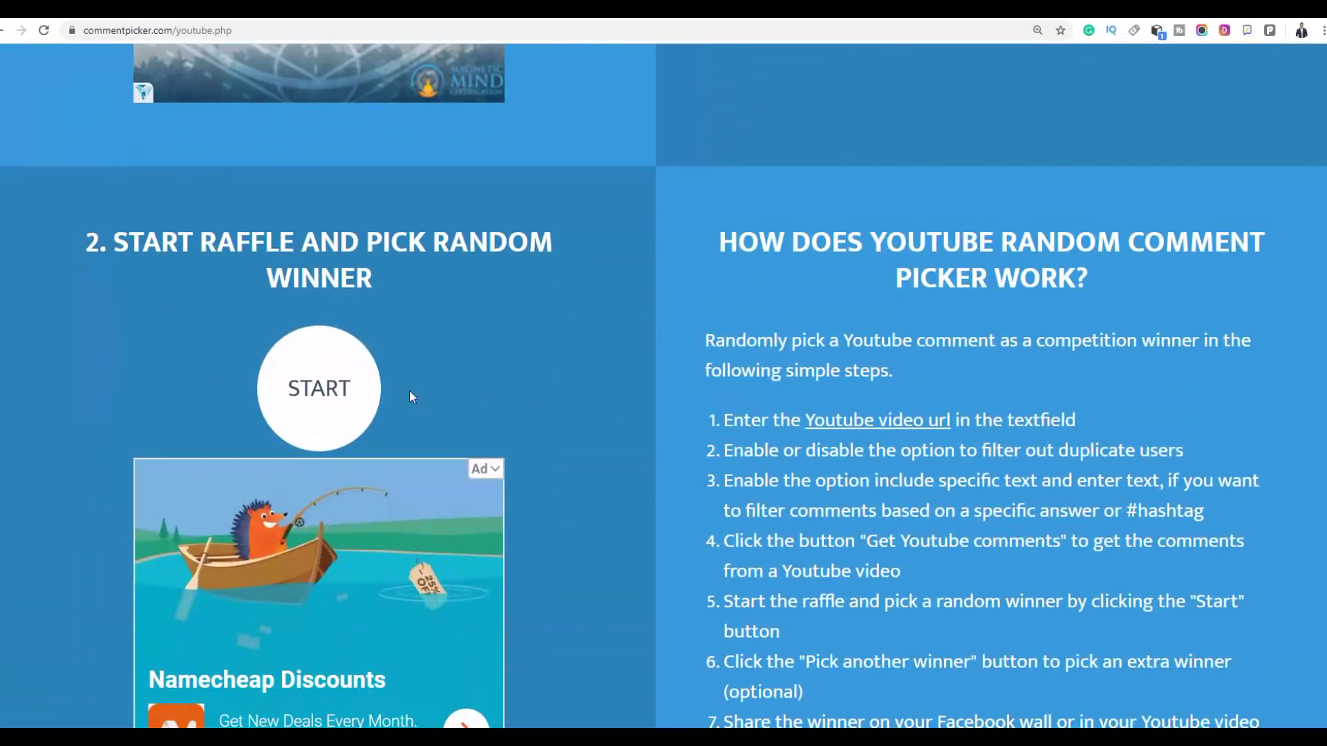
pyautogui.click(317, 388)
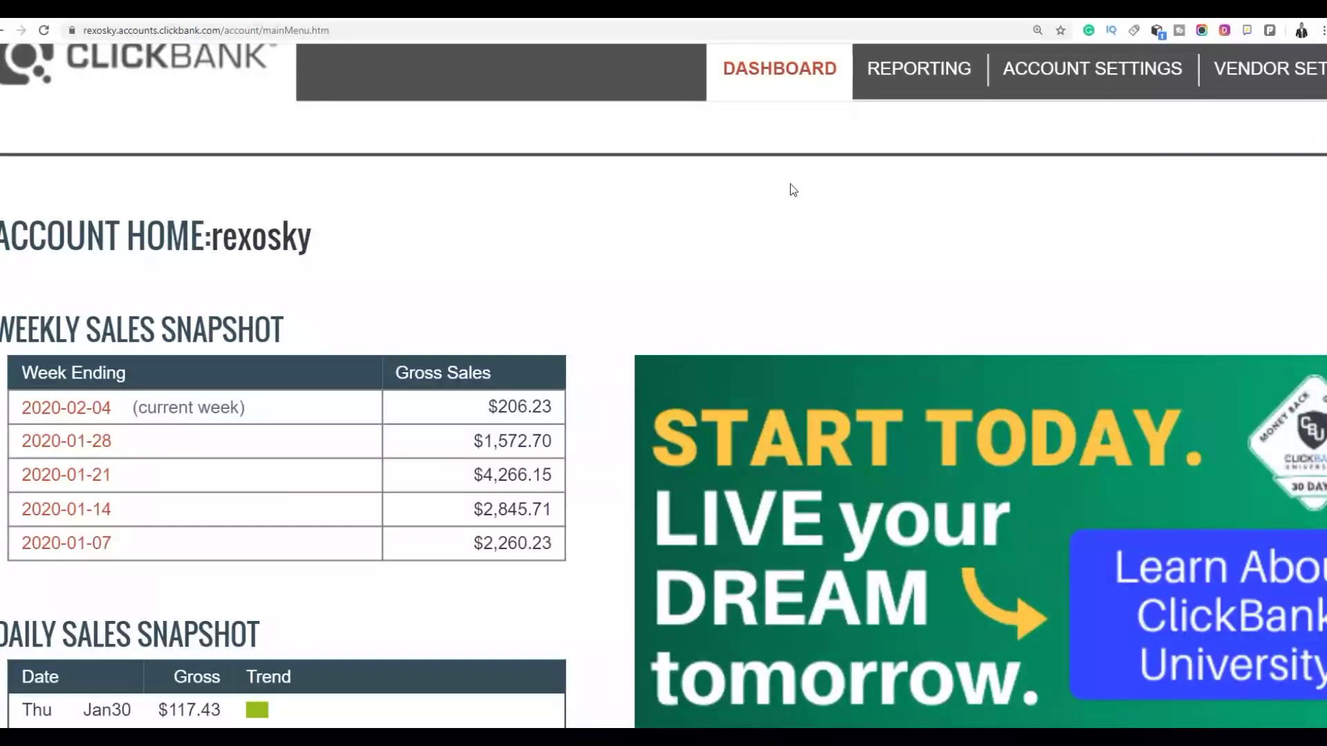
# - Reload the ClickBank account dashboard to check the weekly and daily sales
pyautogui.rightClick(791, 187)
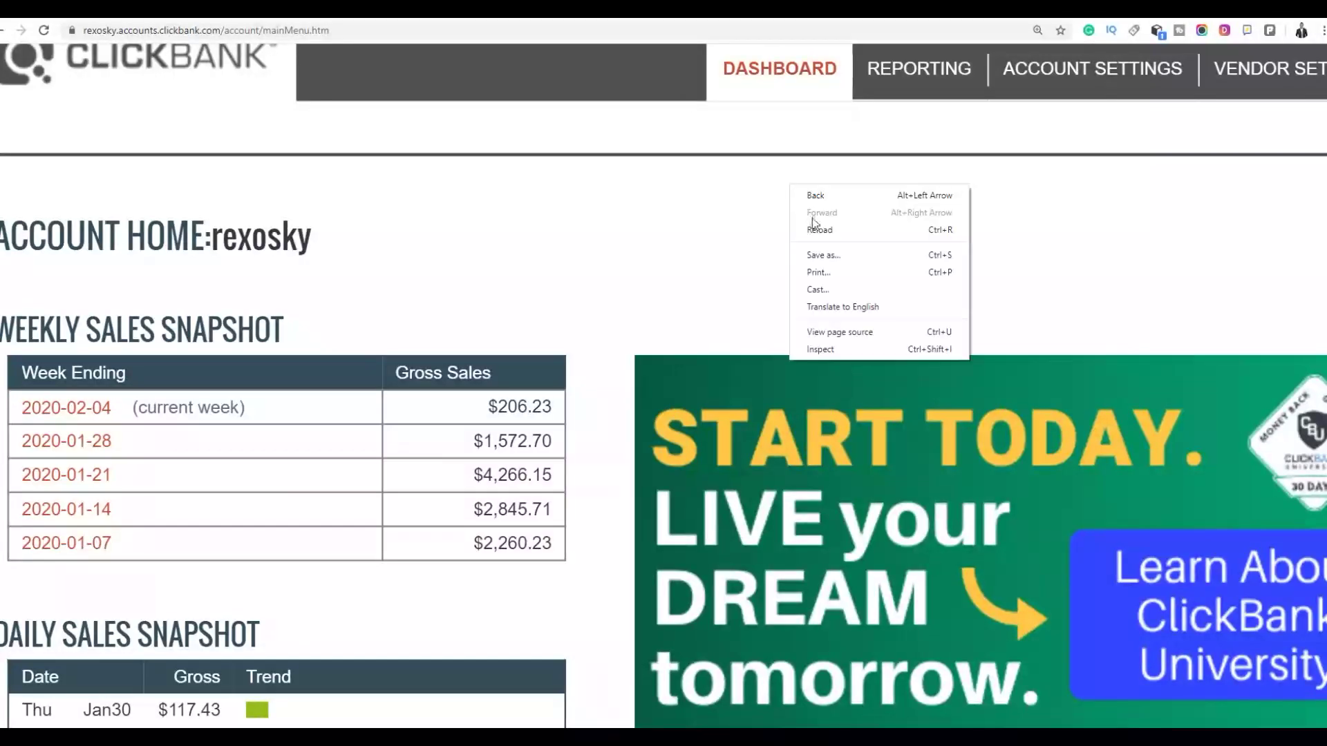
pyautogui.click(819, 231)
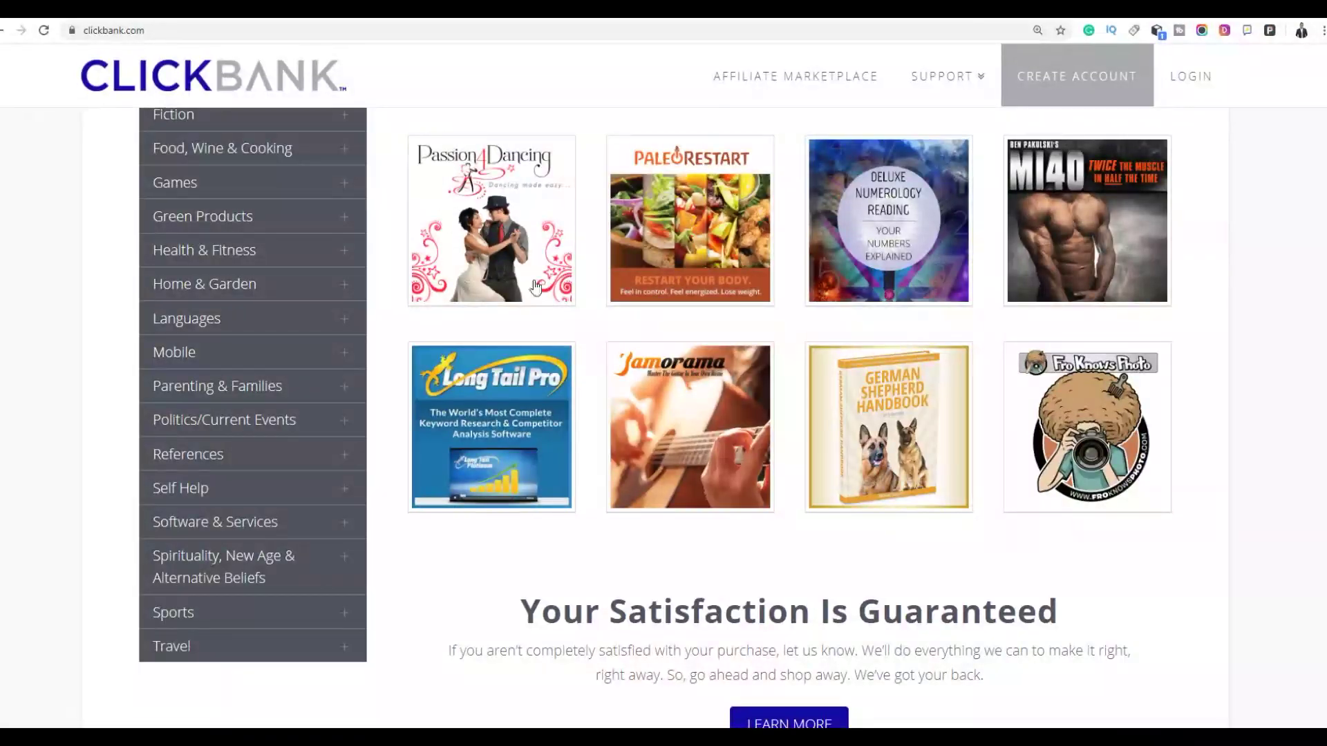
# - Open the Affiliate Marketplace from the ClickBank home page and run a product search without a keyword
pyautogui.scroll(4, 717, 385)
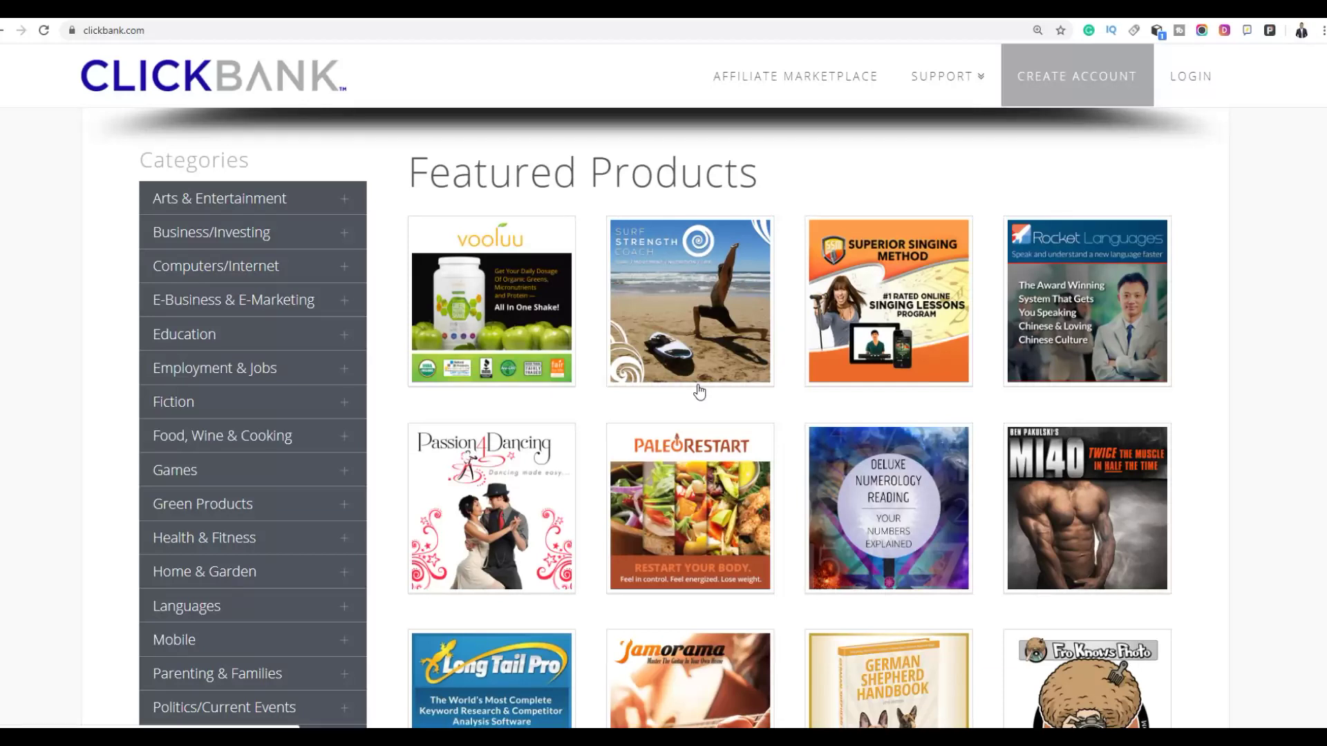
pyautogui.scroll(6, 772, 321)
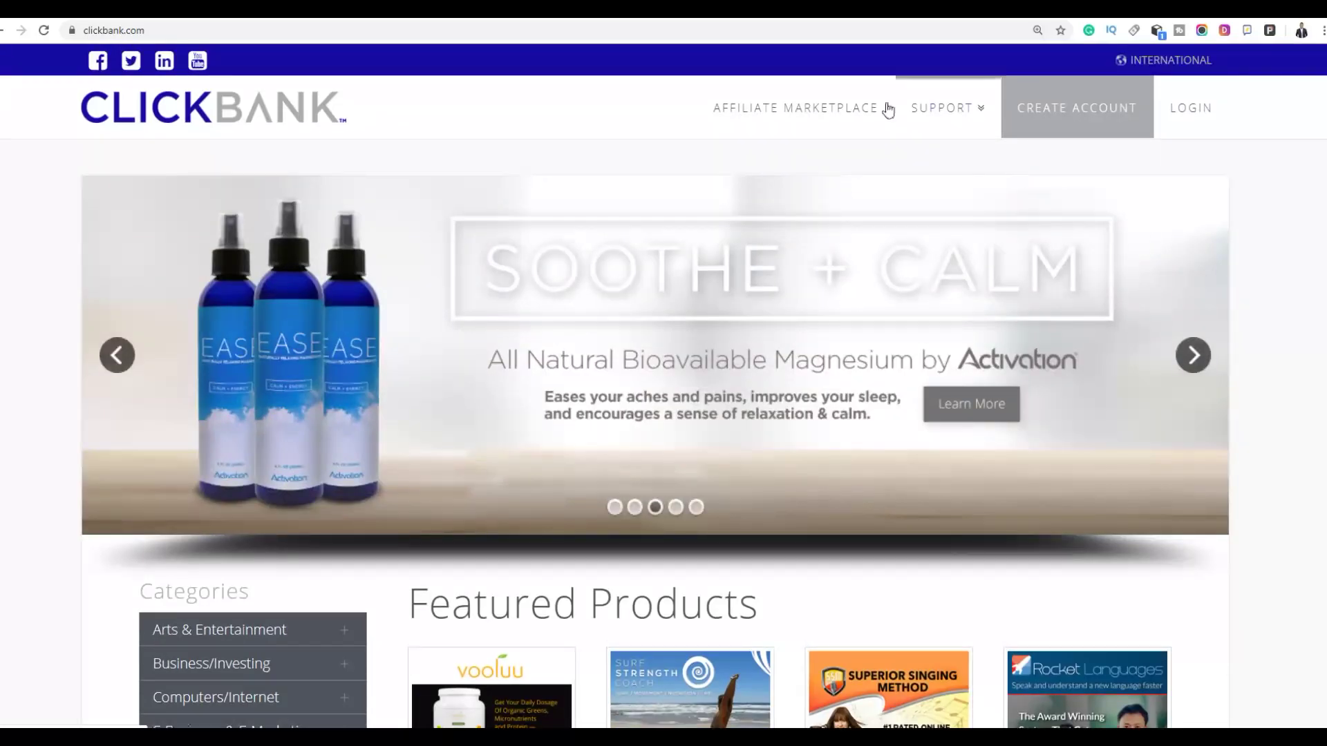
pyautogui.click(773, 123)
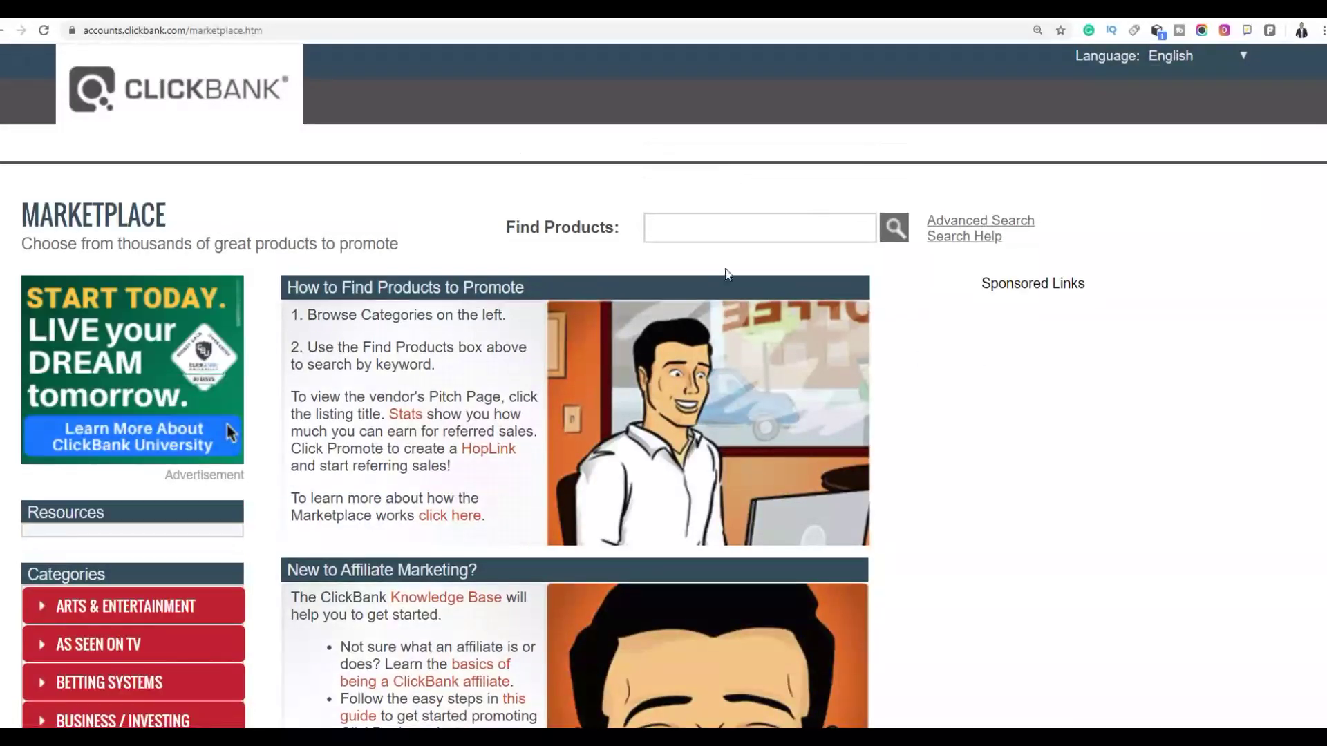
pyautogui.click(884, 232)
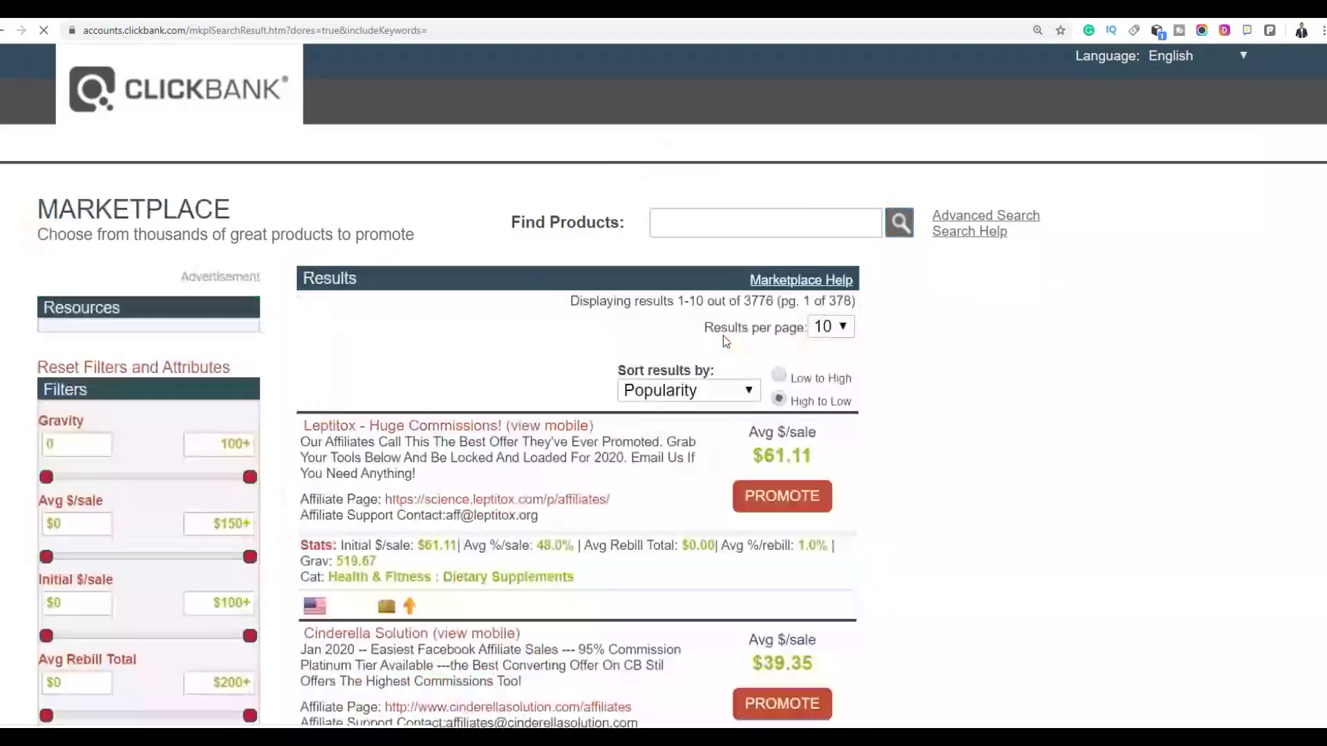
# - Sort the marketplace results by Gravity
pyautogui.scroll(-2, 871, 349)
pyautogui.click(661, 257)
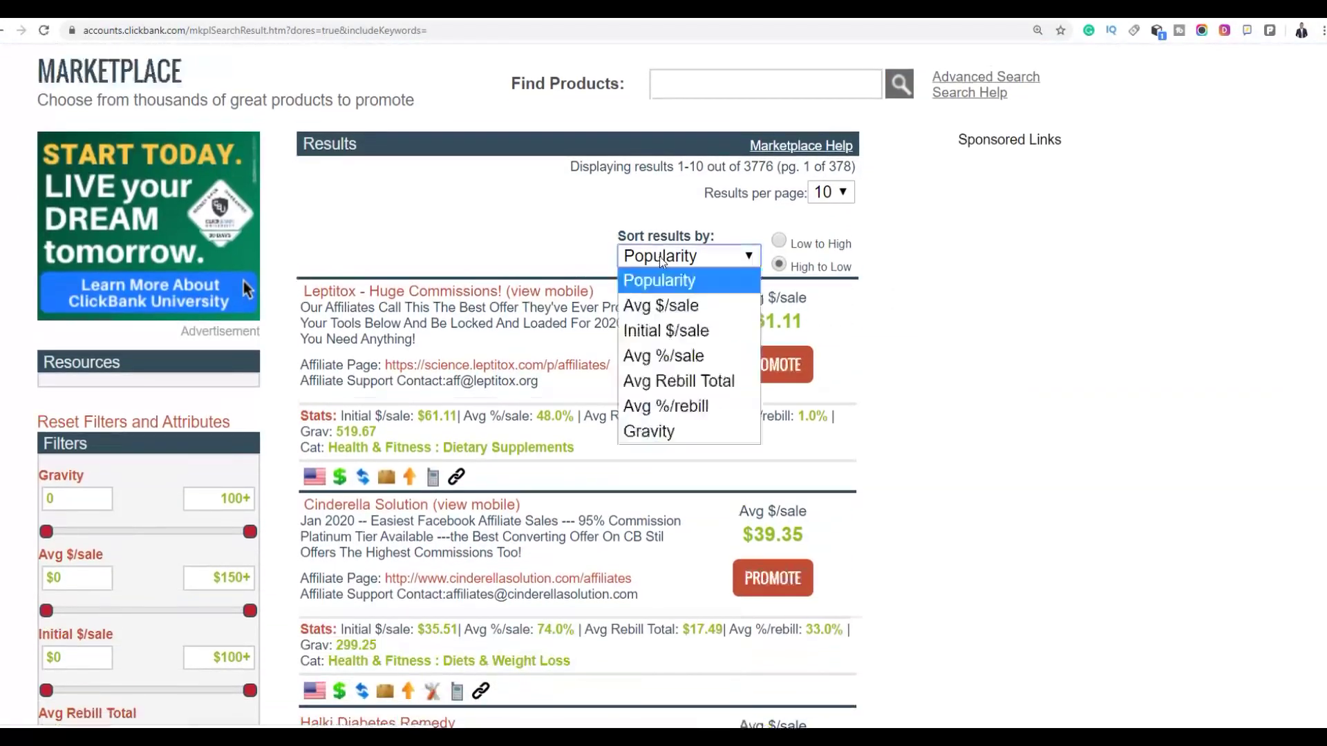
pyautogui.click(649, 431)
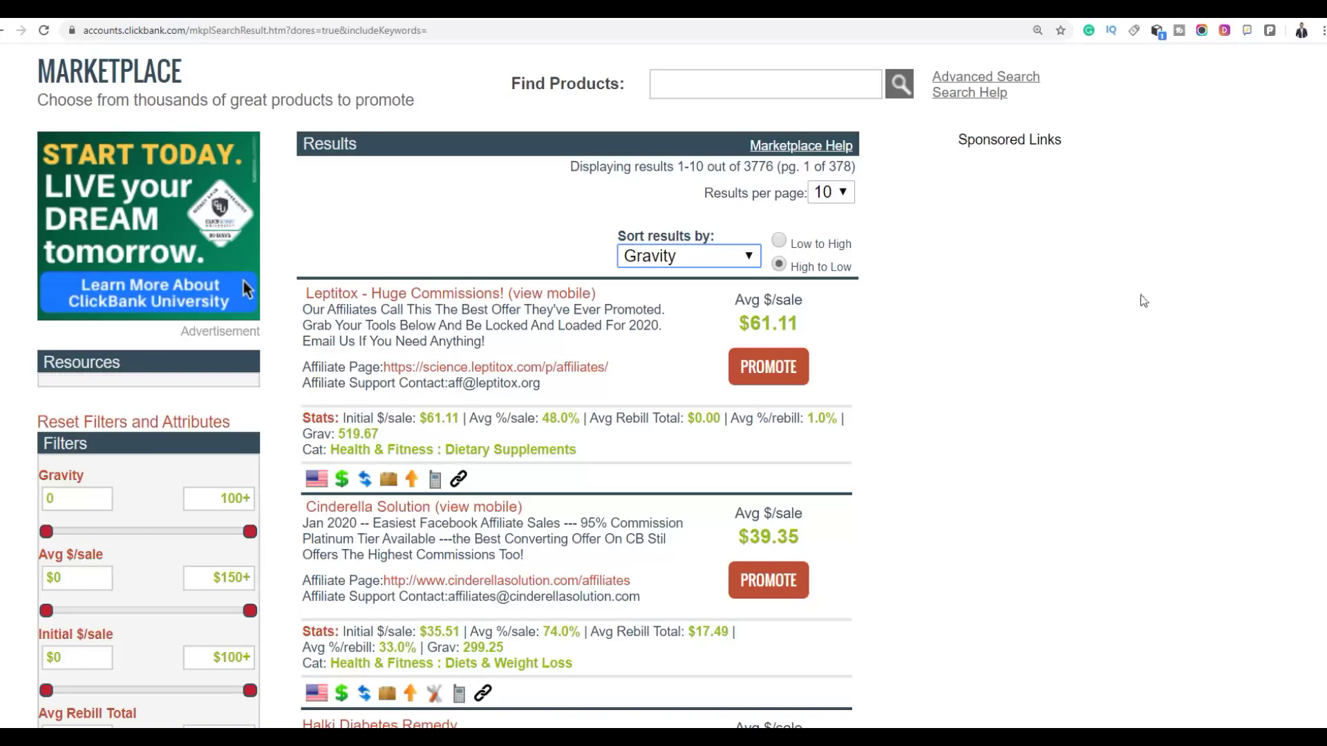
# - Examine the product offers on the first page of marketplace results, comparing their descriptions, average earnings per sale and gravity
pyautogui.scroll(-10, 1042, 238)
pyautogui.scroll(-10, 652, 310)
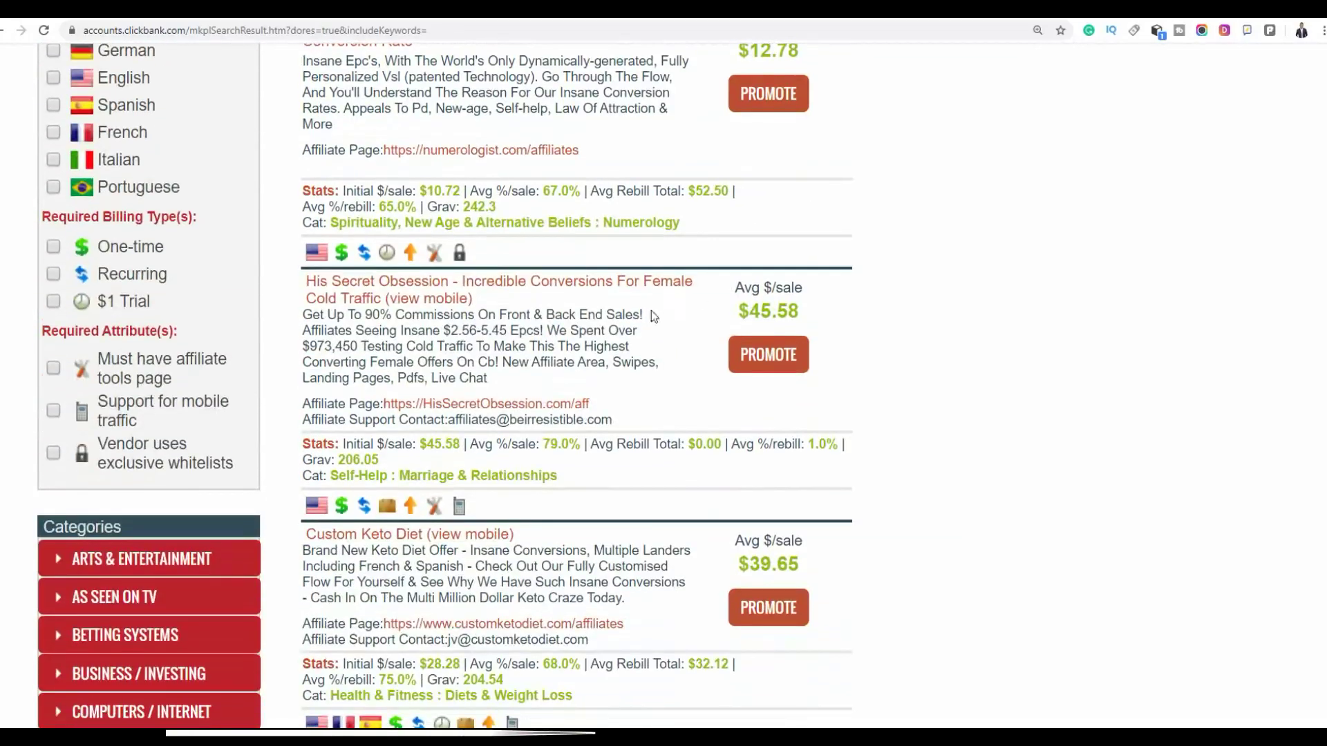
pyautogui.scroll(-2, 374, 294)
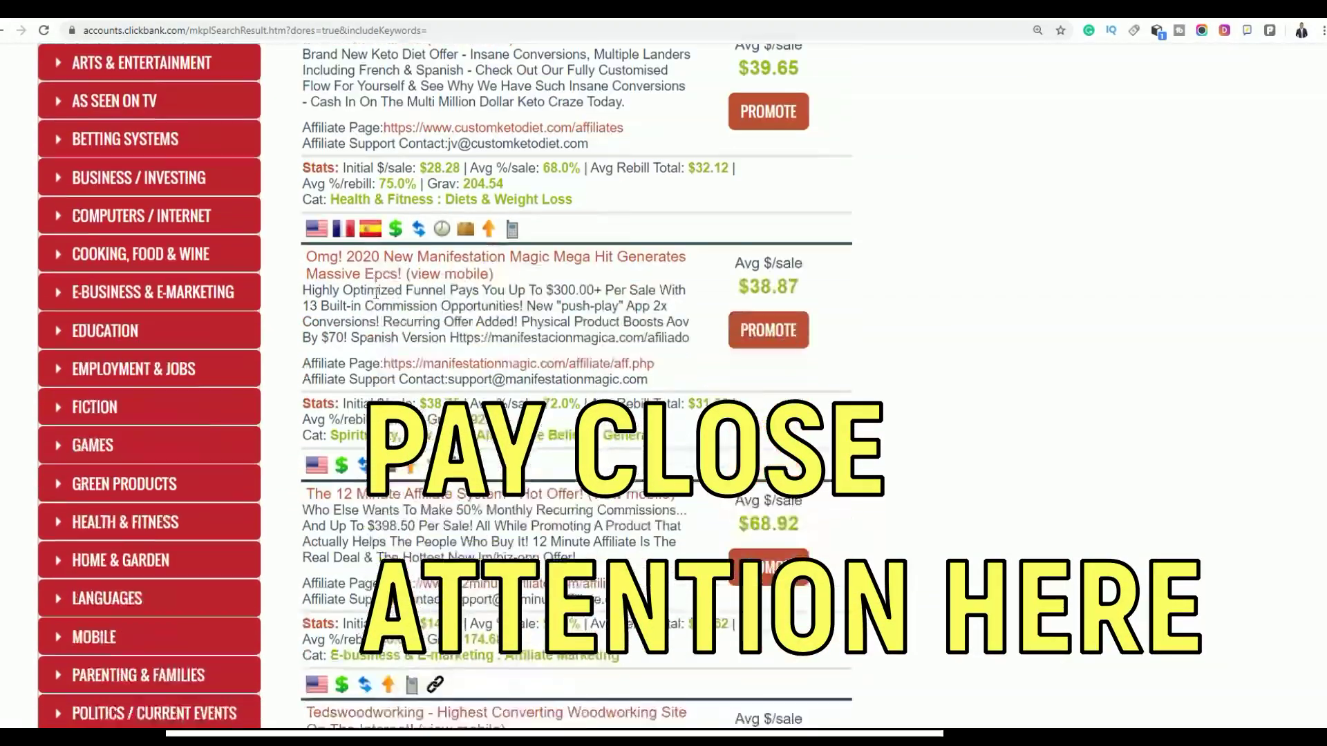
pyautogui.scroll(-3, 681, 287)
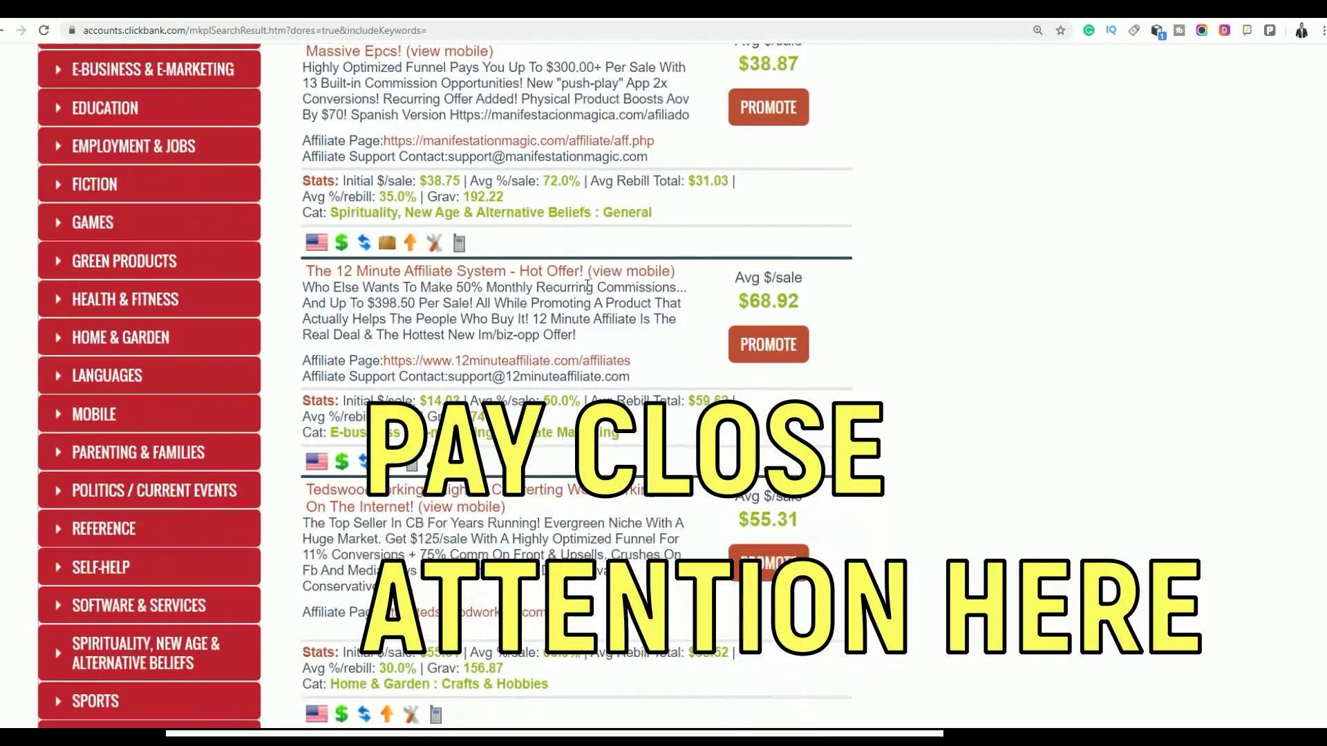
pyautogui.scroll(2, 48, 630)
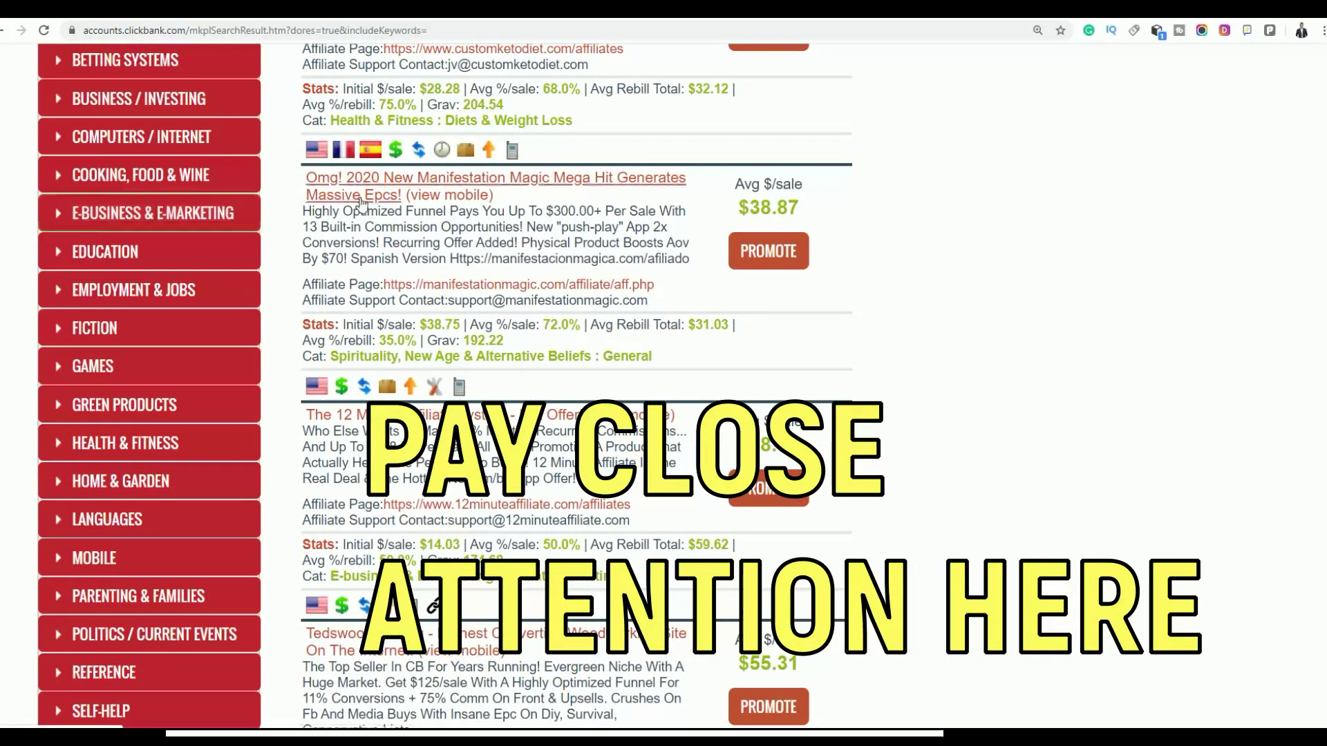
pyautogui.scroll(-3, 131, 233)
pyautogui.scroll(-2, 299, 222)
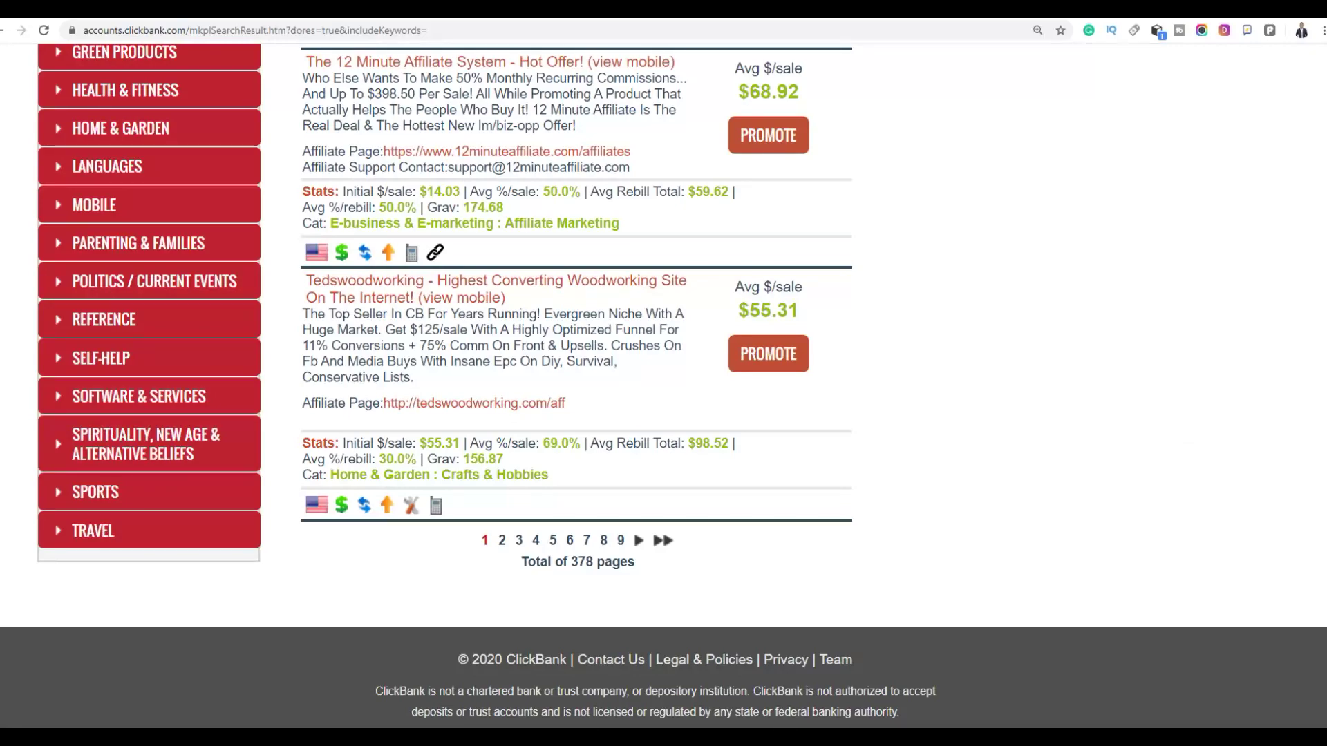
pyautogui.scroll(20, 1164, 241)
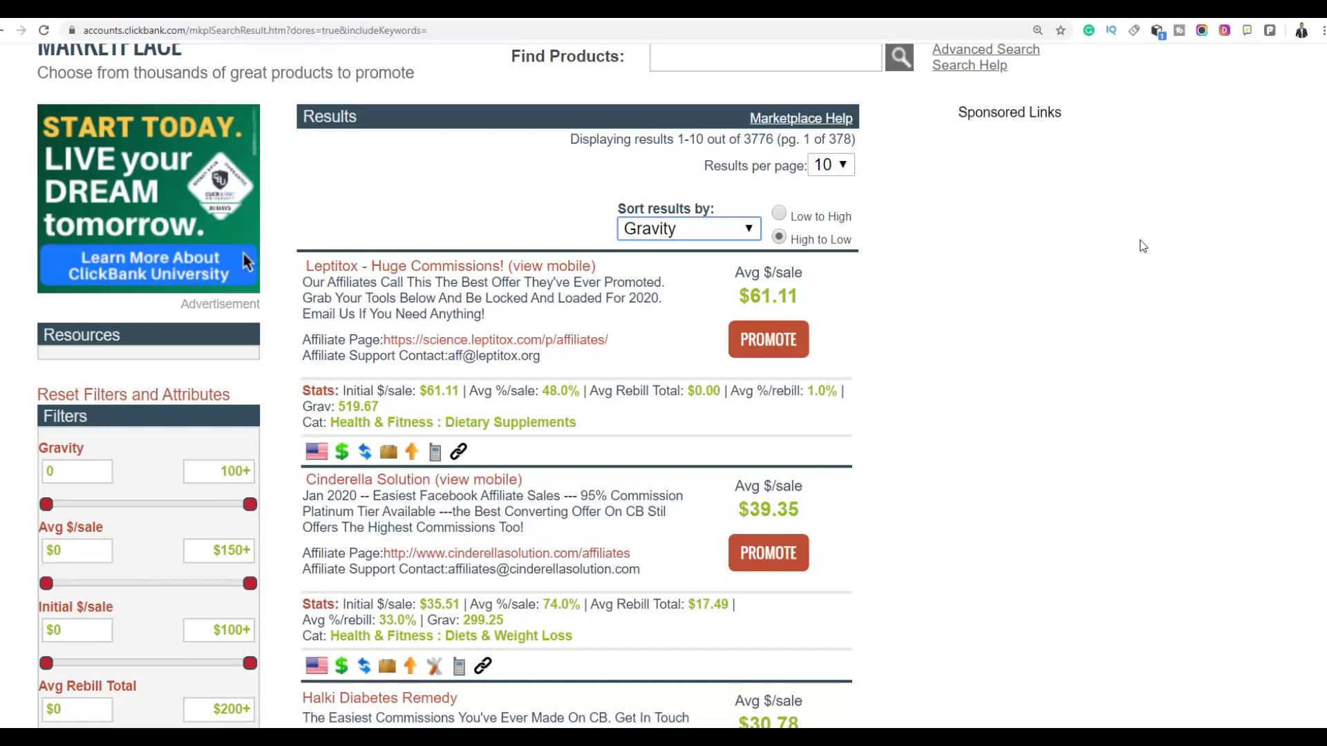
pyautogui.click(1025, 271)
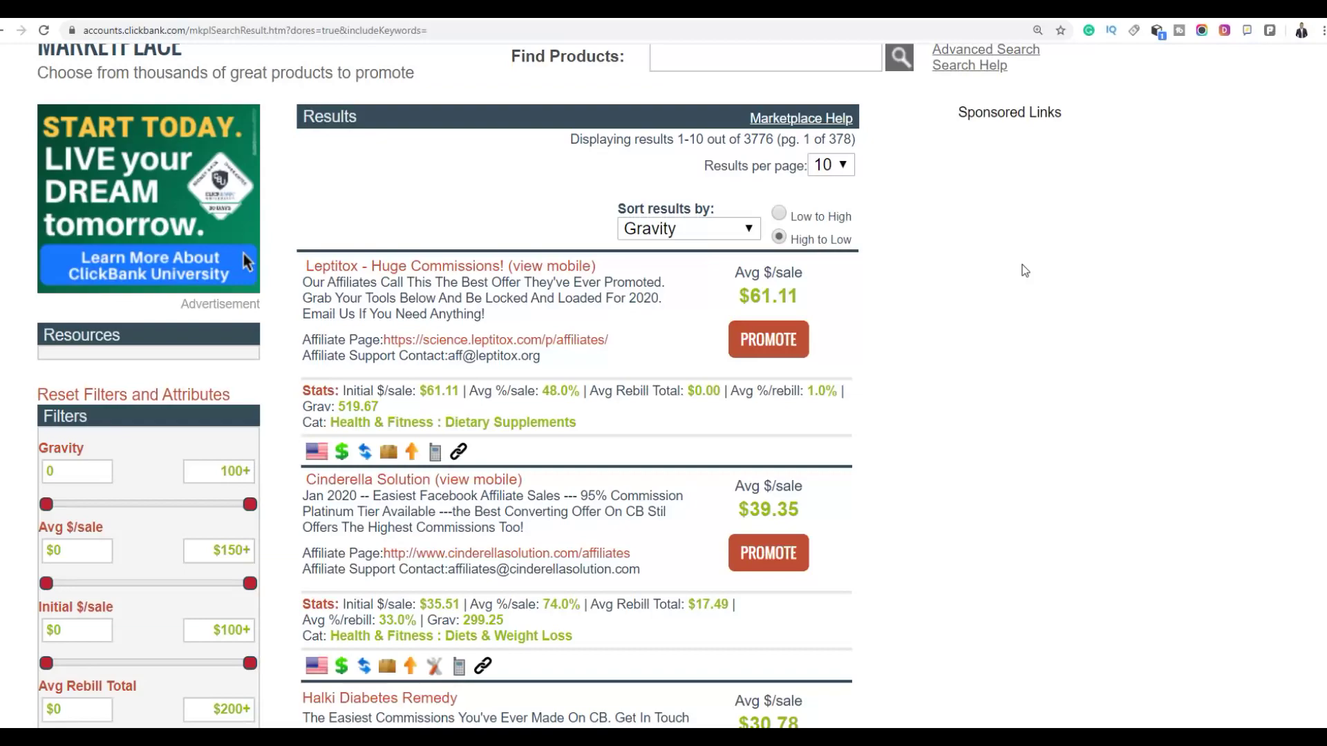
pyautogui.scroll(-4, 1009, 261)
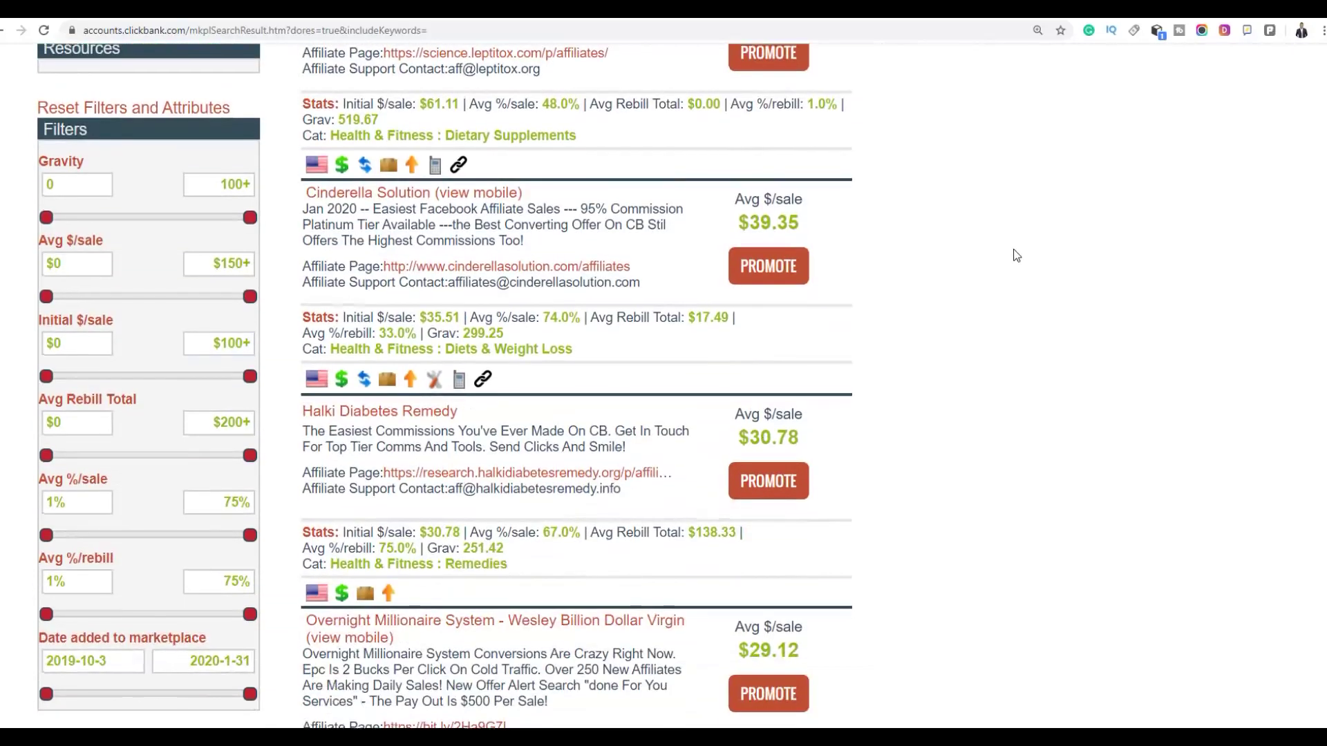
# - Limit the marketplace results to the Health & Fitness category
pyautogui.scroll(4, 1016, 251)
pyautogui.scroll(-20, 872, 301)
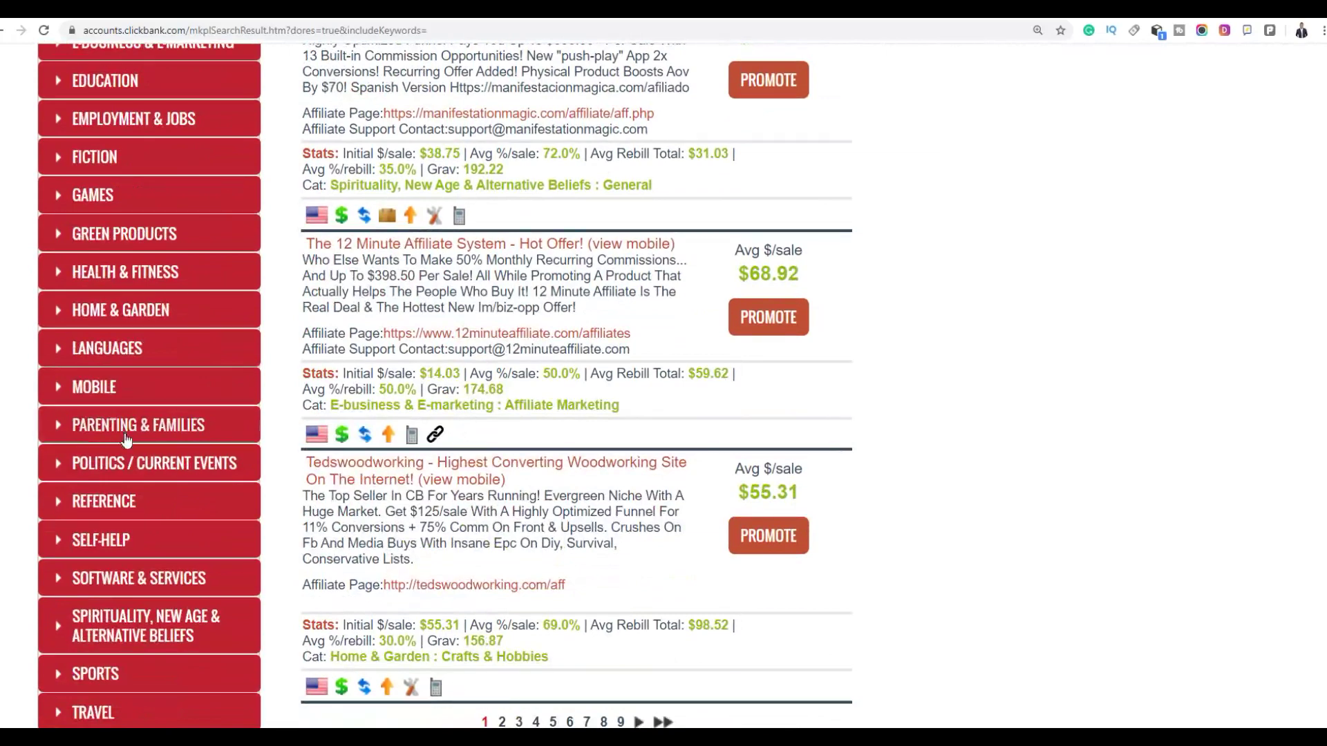
pyautogui.click(97, 273)
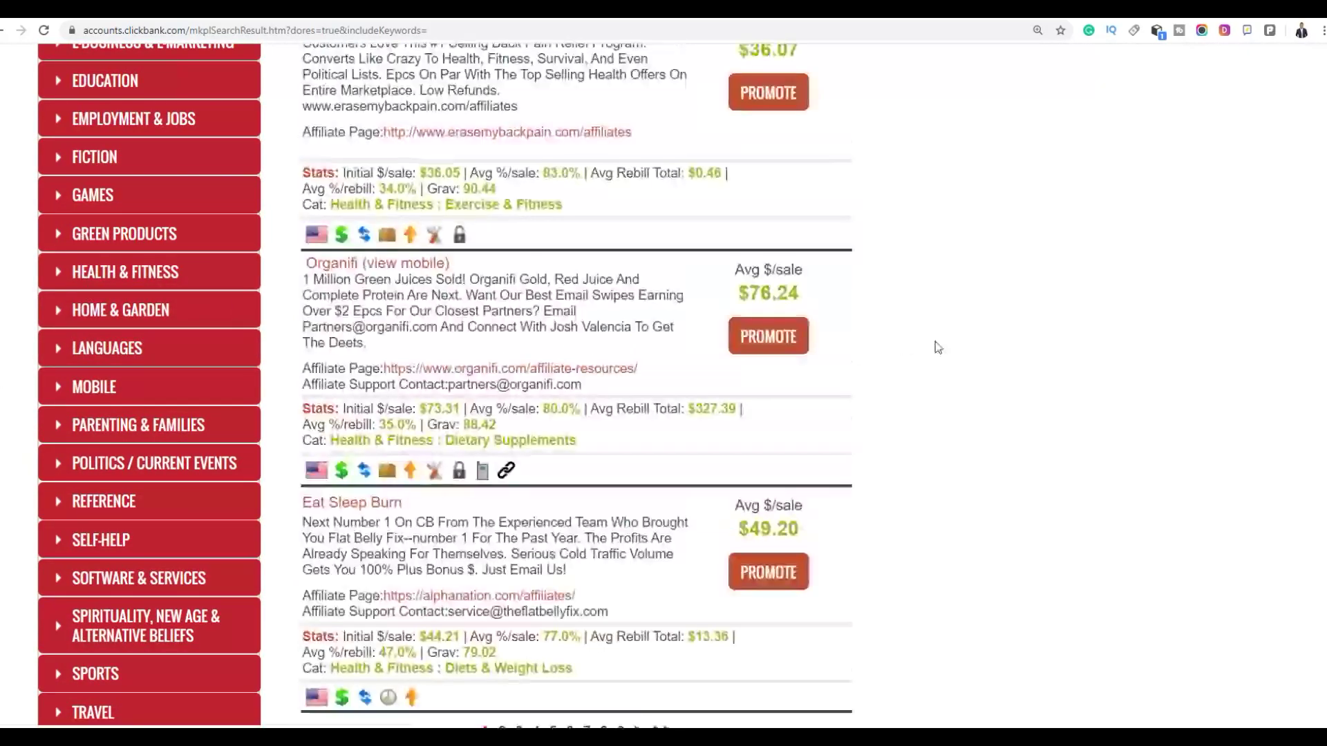
# - Examine the first page of Health & Fitness products, comparing their gravity and average earnings per sale
pyautogui.scroll(10, 1063, 361)
pyautogui.scroll(10, 1063, 362)
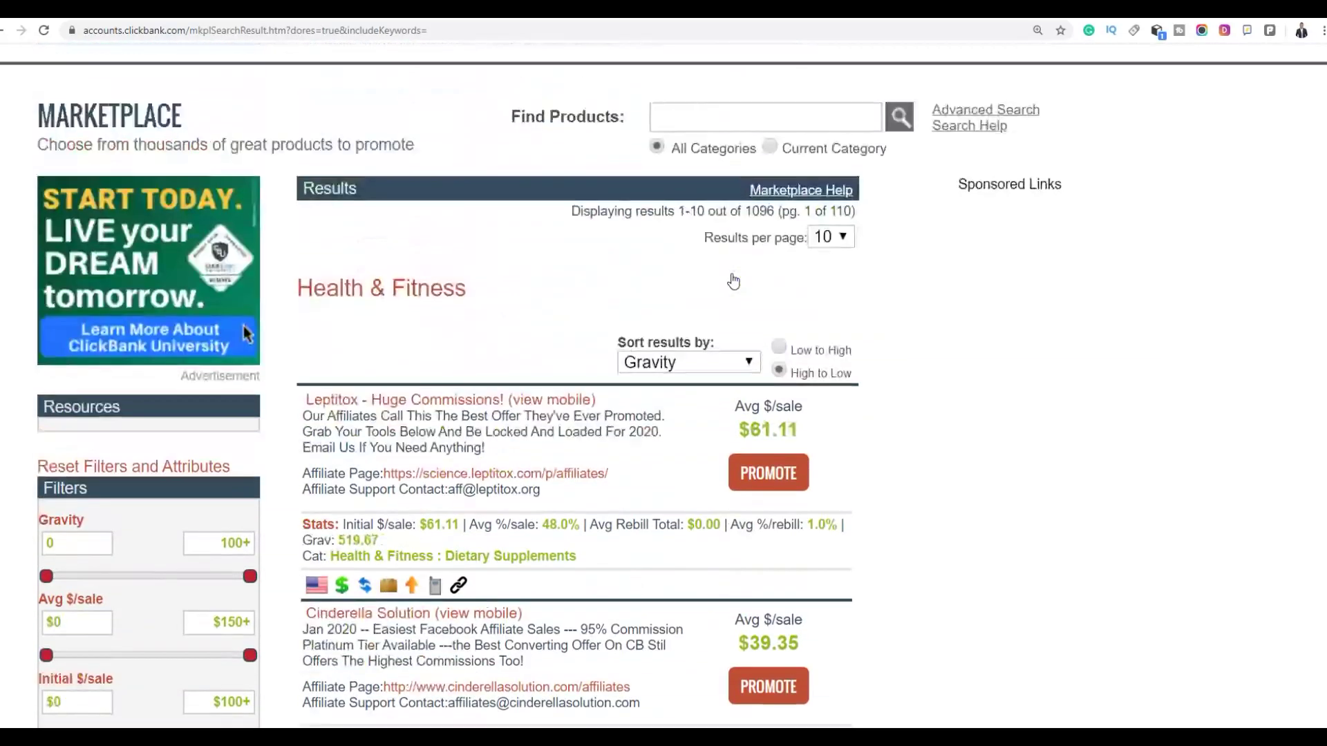
pyautogui.scroll(-3, 442, 415)
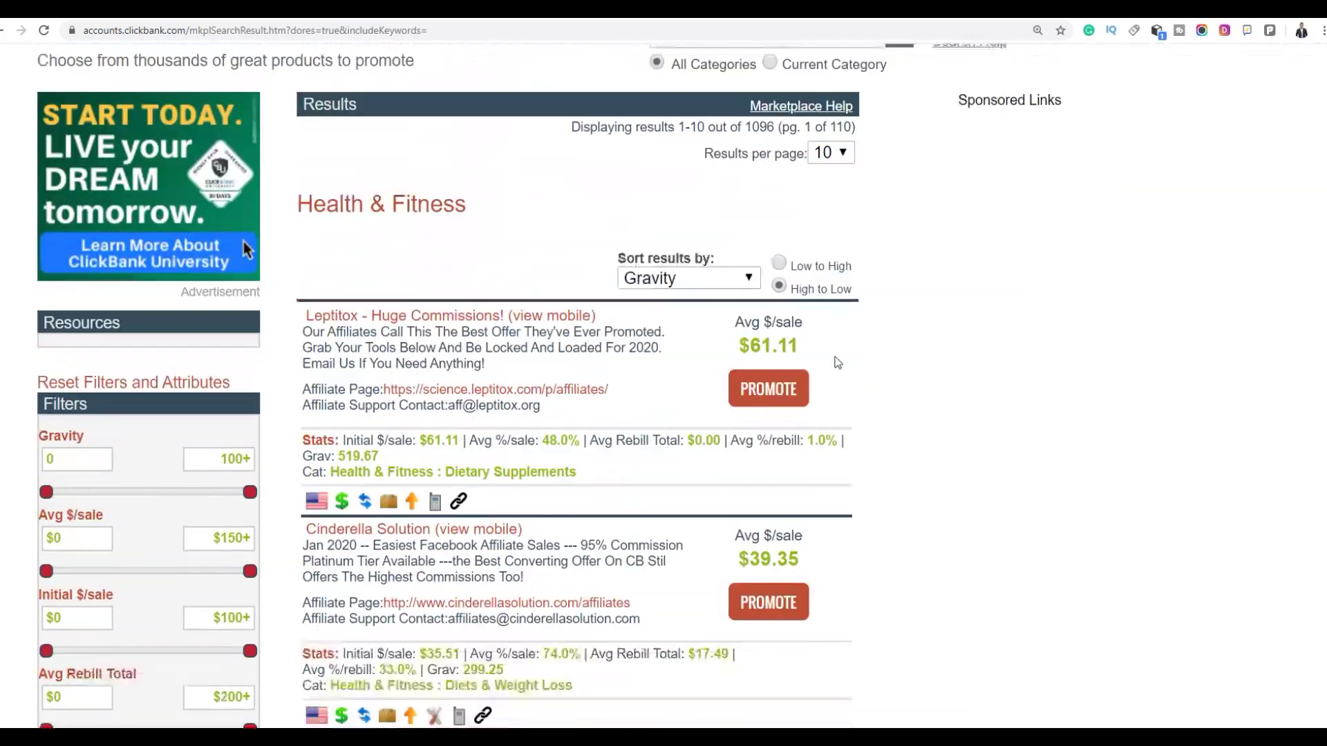
pyautogui.scroll(-5, 442, 415)
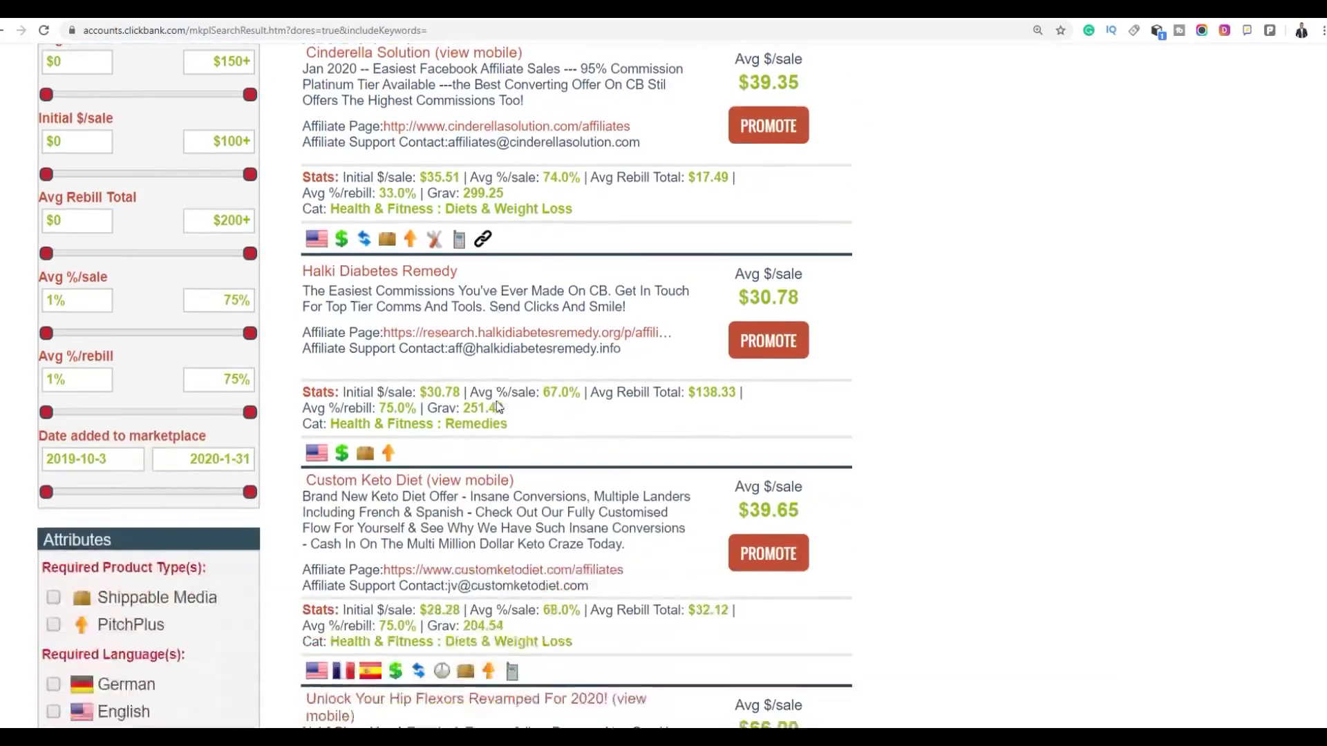
pyautogui.scroll(-3, 412, 403)
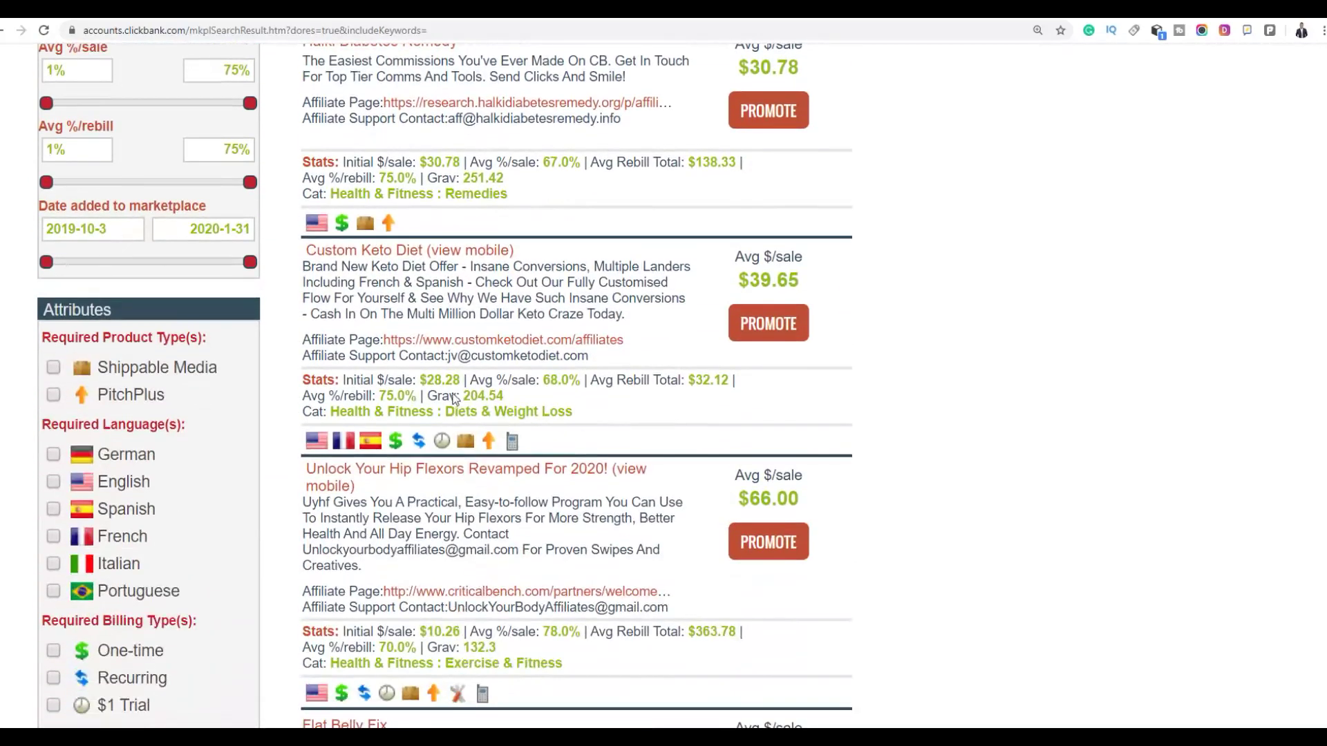
pyautogui.scroll(-3, 495, 393)
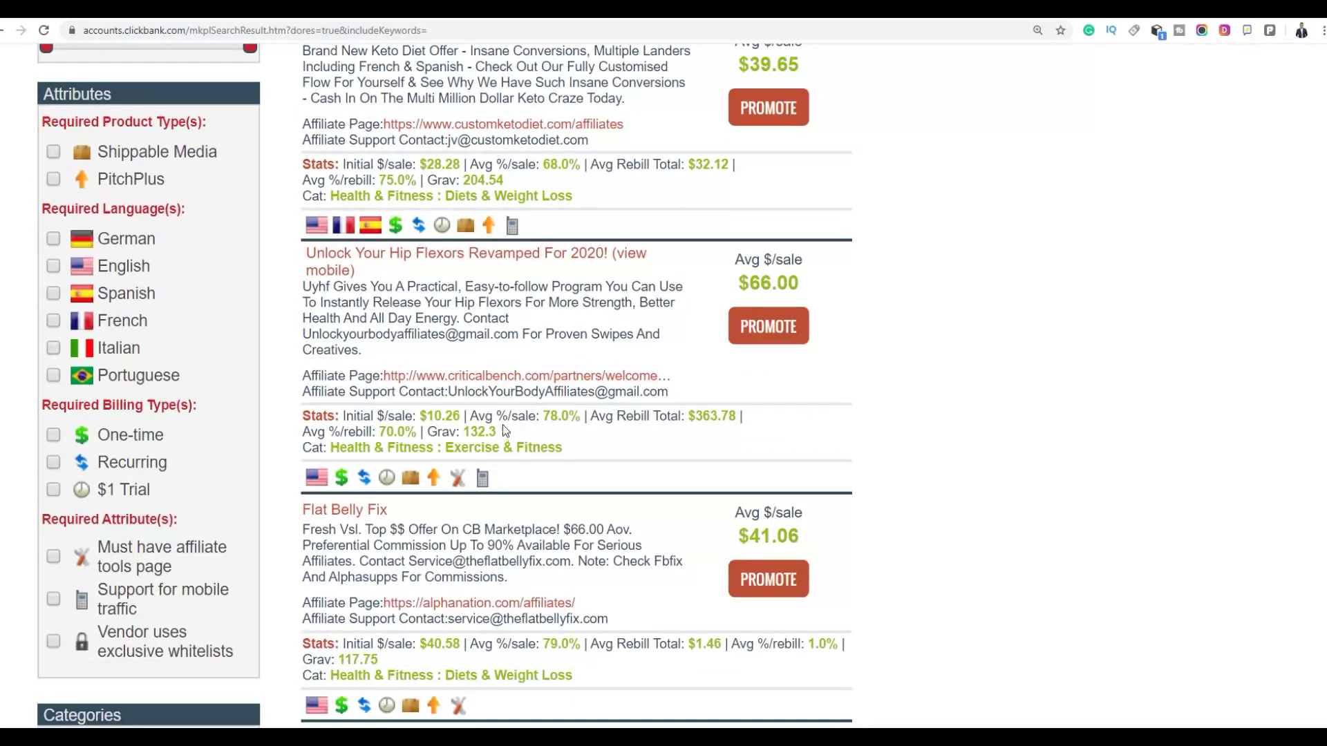
pyautogui.scroll(-4, 503, 424)
pyautogui.scroll(-2, 503, 423)
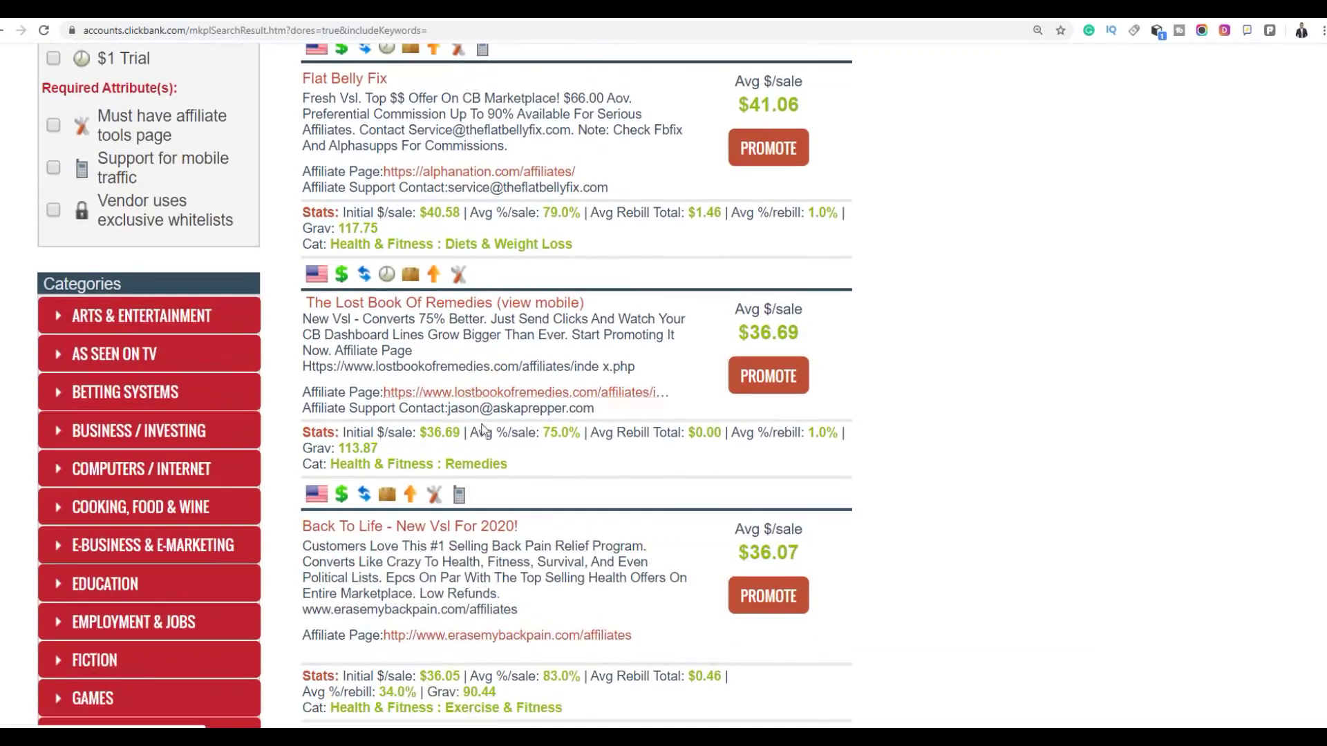
pyautogui.scroll(-5, 561, 422)
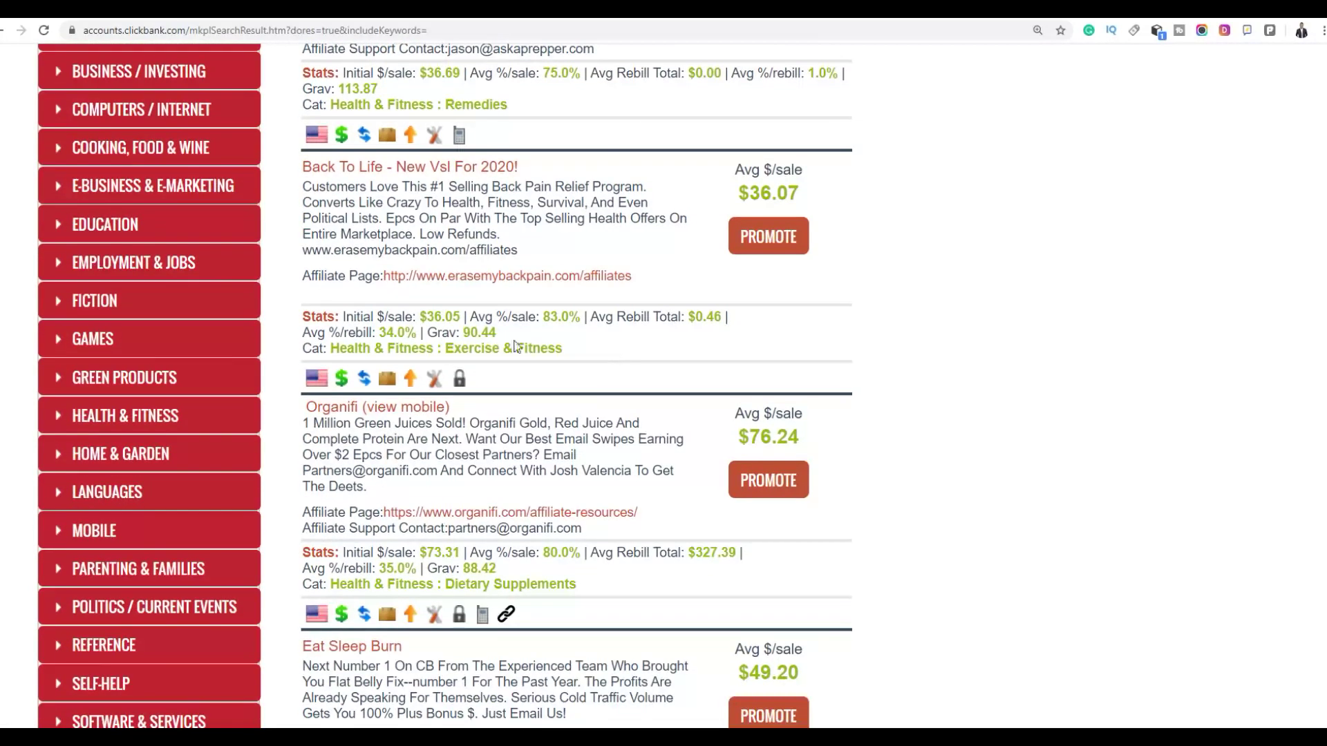
pyautogui.scroll(-5, 509, 456)
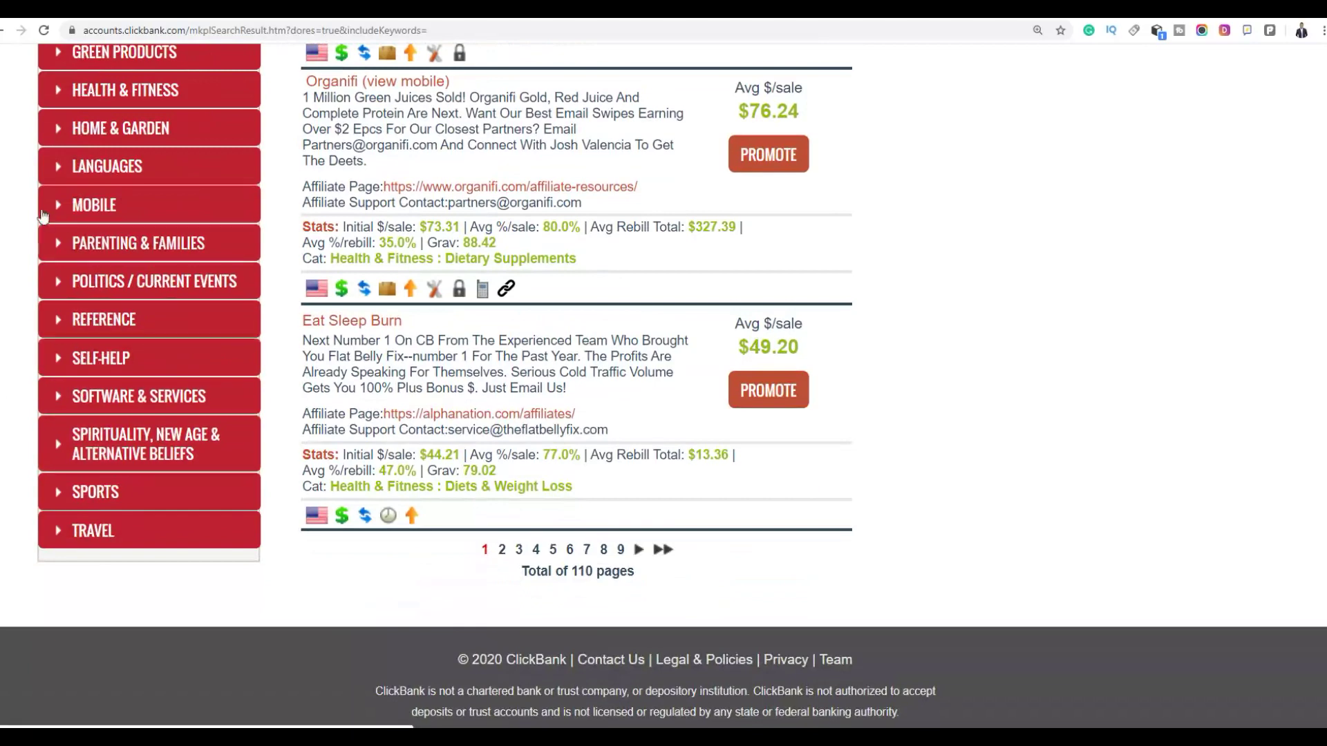
# - Narrow the Health & Fitness results to the Diets & Weight Loss subcategory
pyautogui.scroll(2, 83, 287)
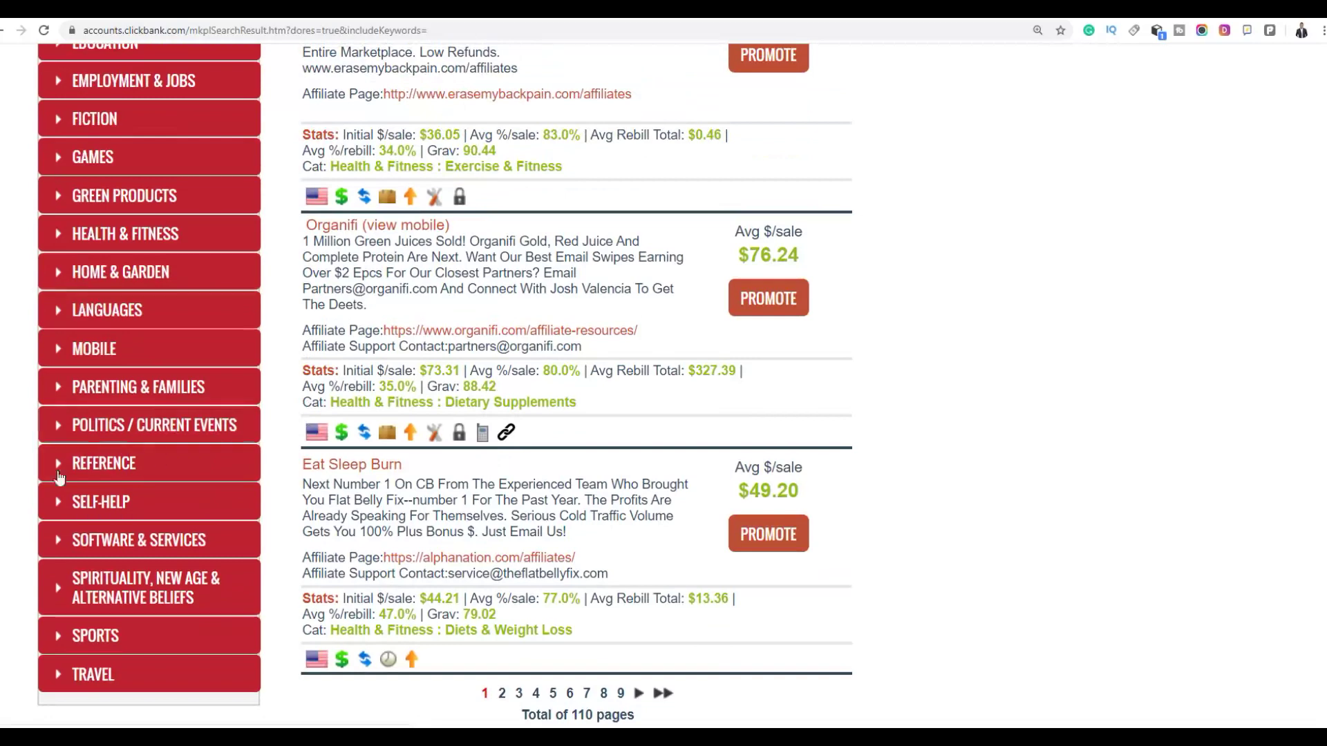
pyautogui.click(60, 248)
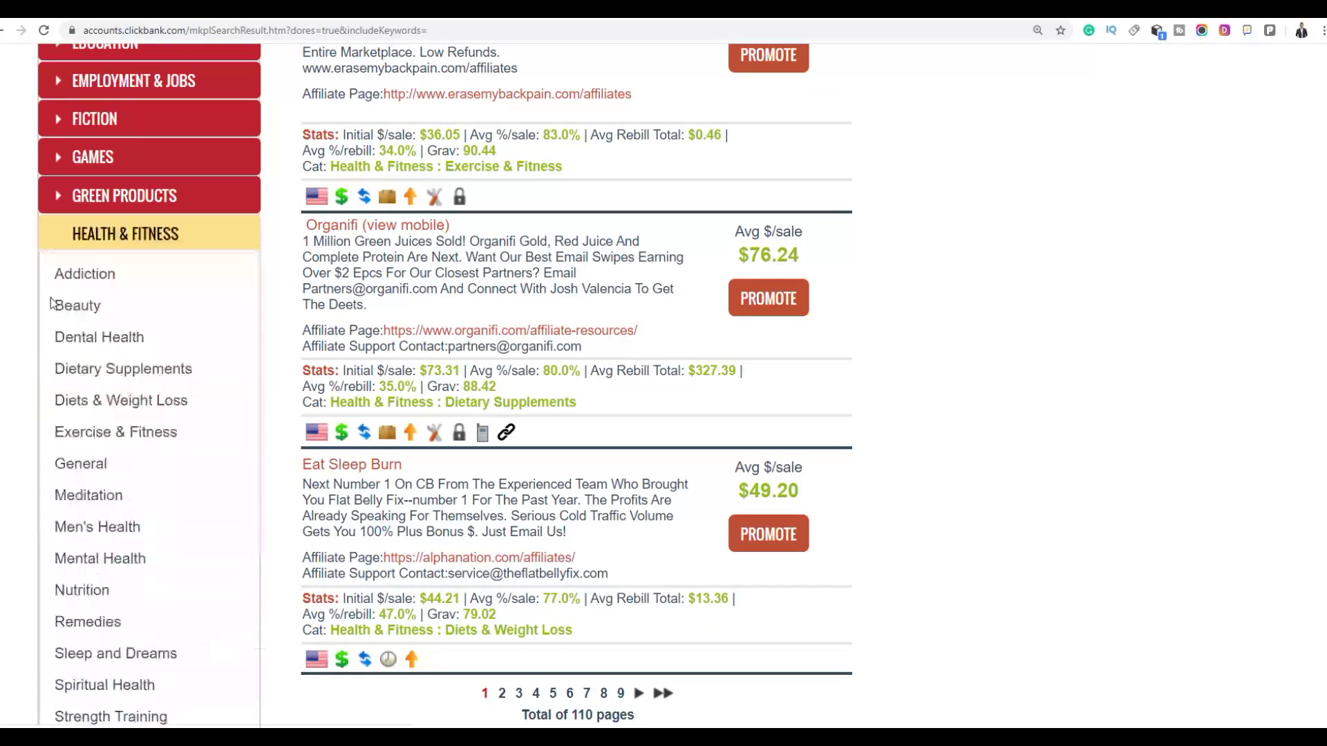
pyautogui.click(102, 408)
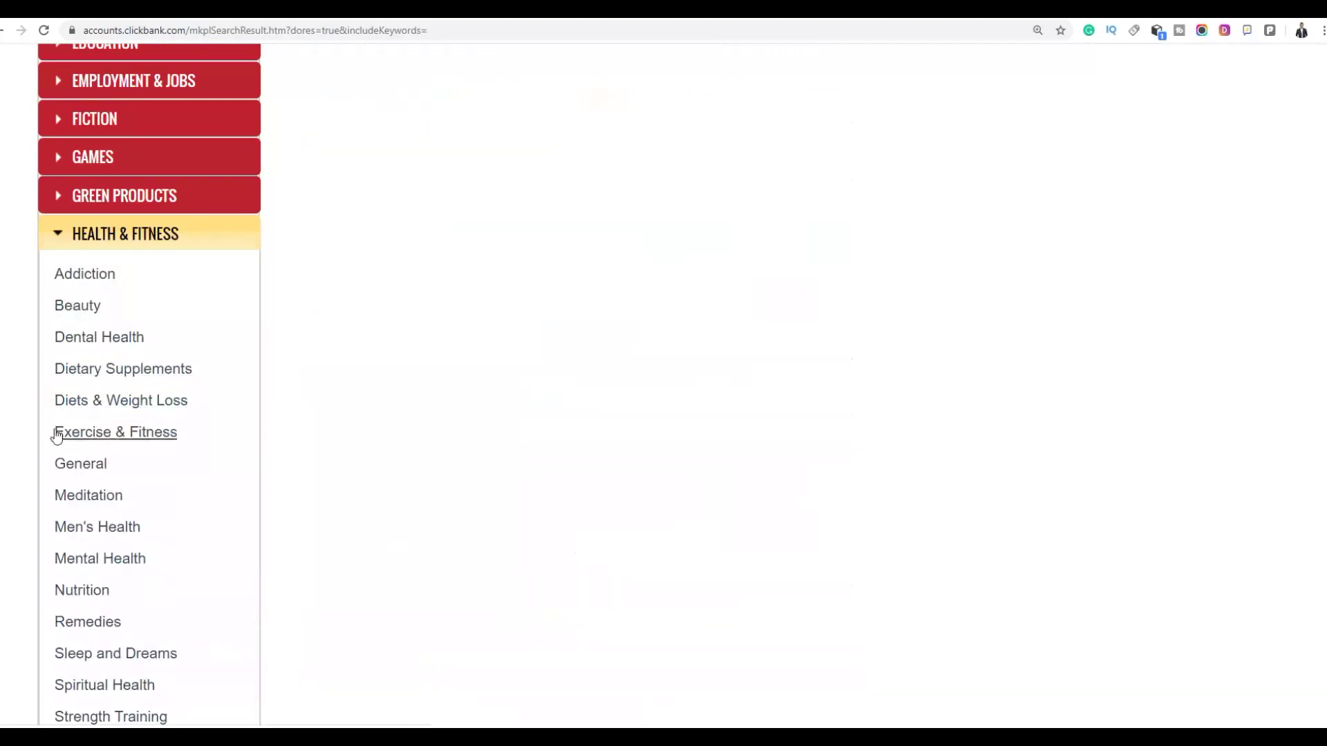
# - Examine the Diets & Weight Loss offers, comparing their gravity and average earnings per sale, including Eat Sleep Burn
pyautogui.scroll(12, 910, 351)
pyautogui.scroll(10, 909, 352)
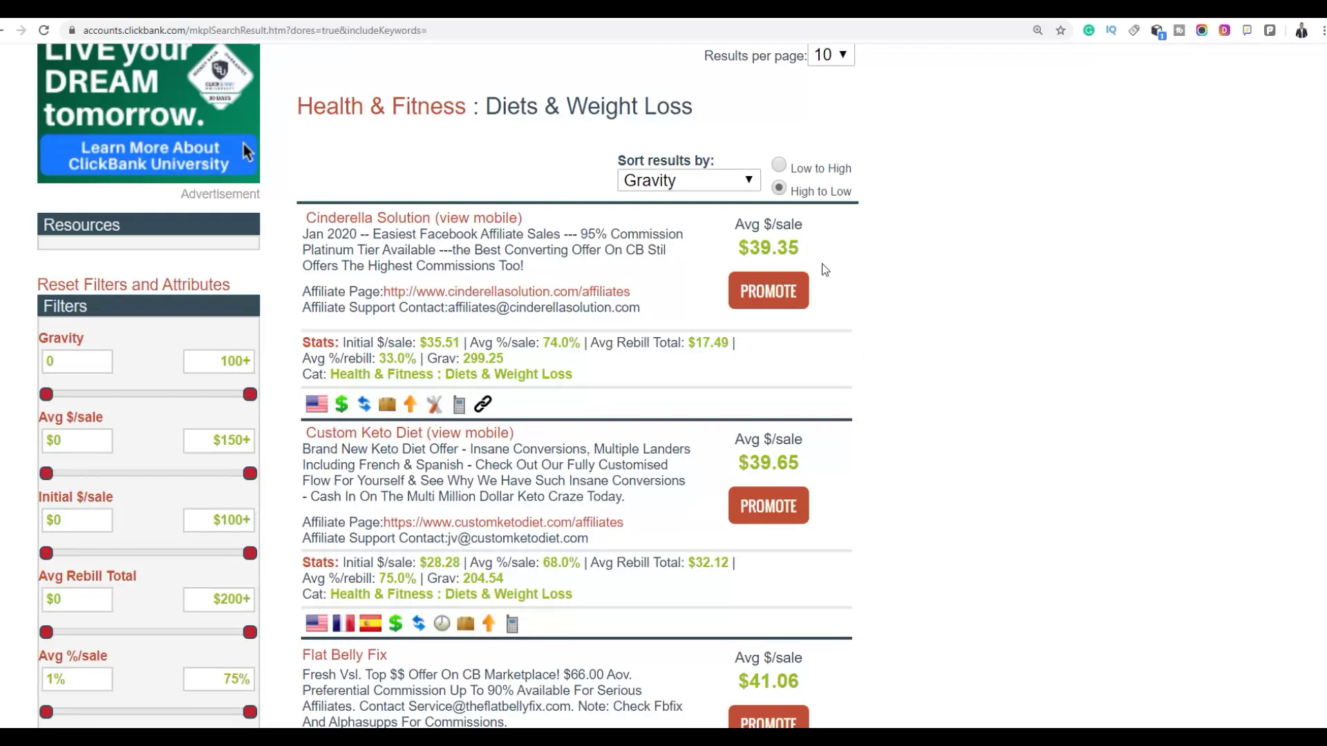
pyautogui.scroll(-2, 519, 336)
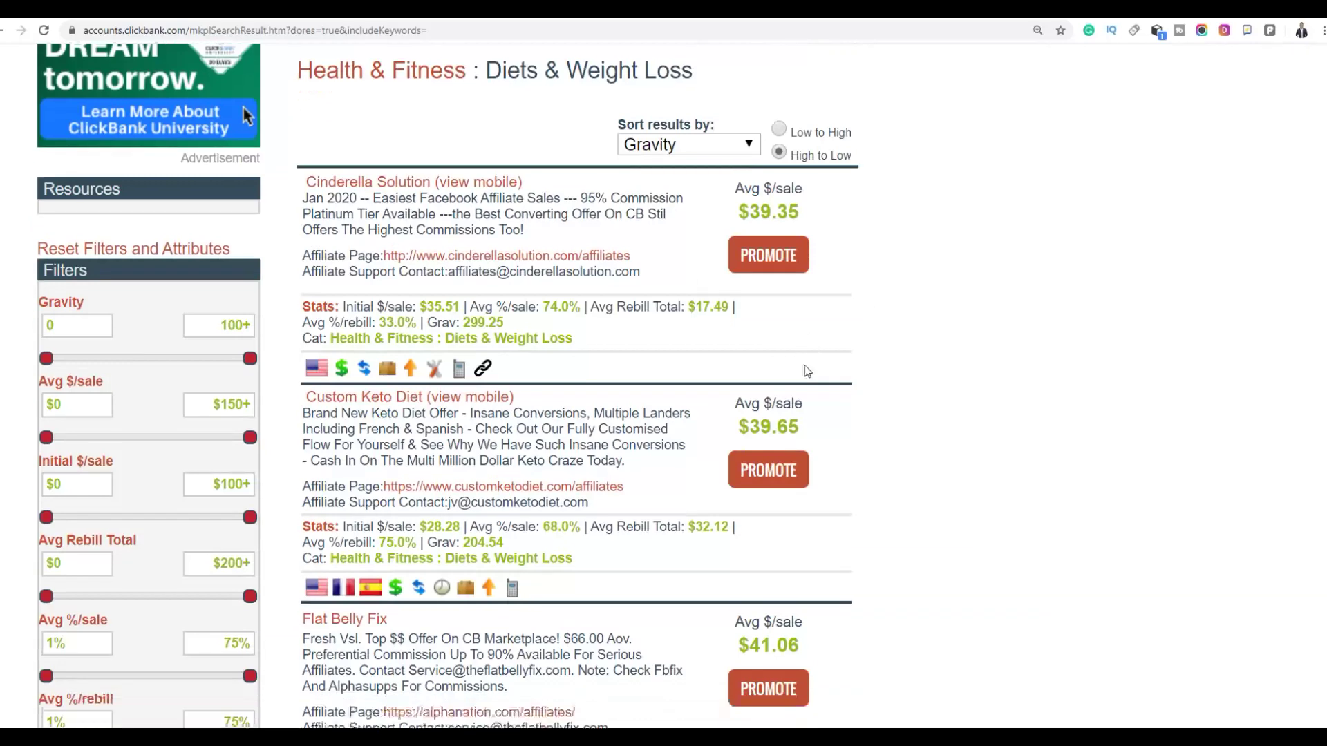
pyautogui.scroll(-6, 662, 391)
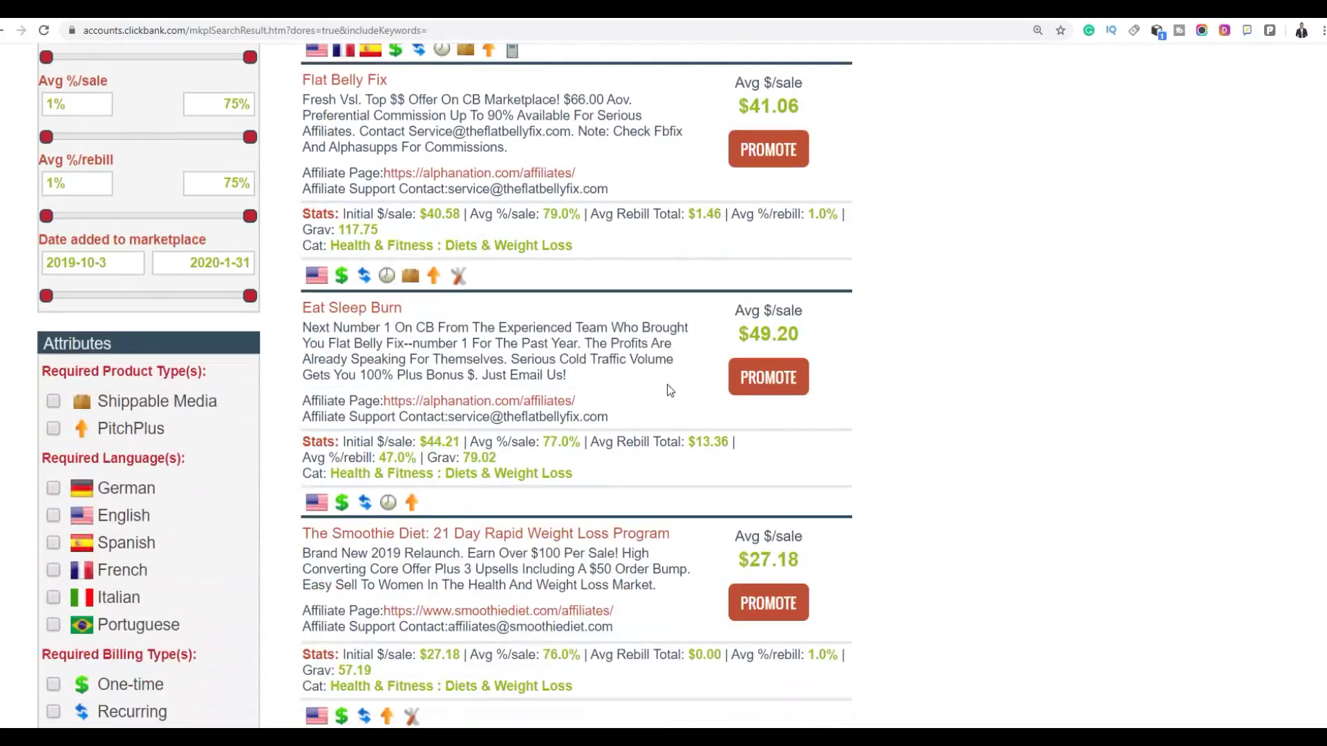
pyautogui.scroll(-2, 596, 398)
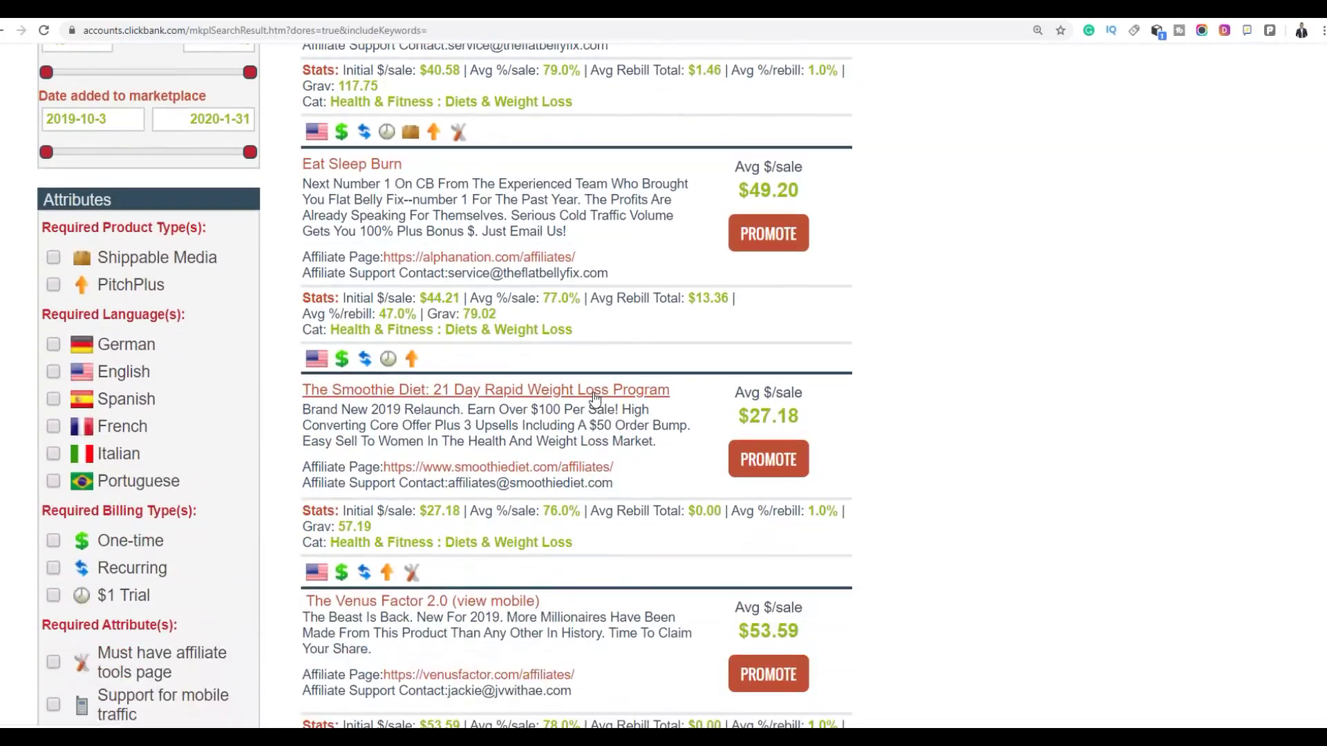
pyautogui.scroll(-4, 784, 442)
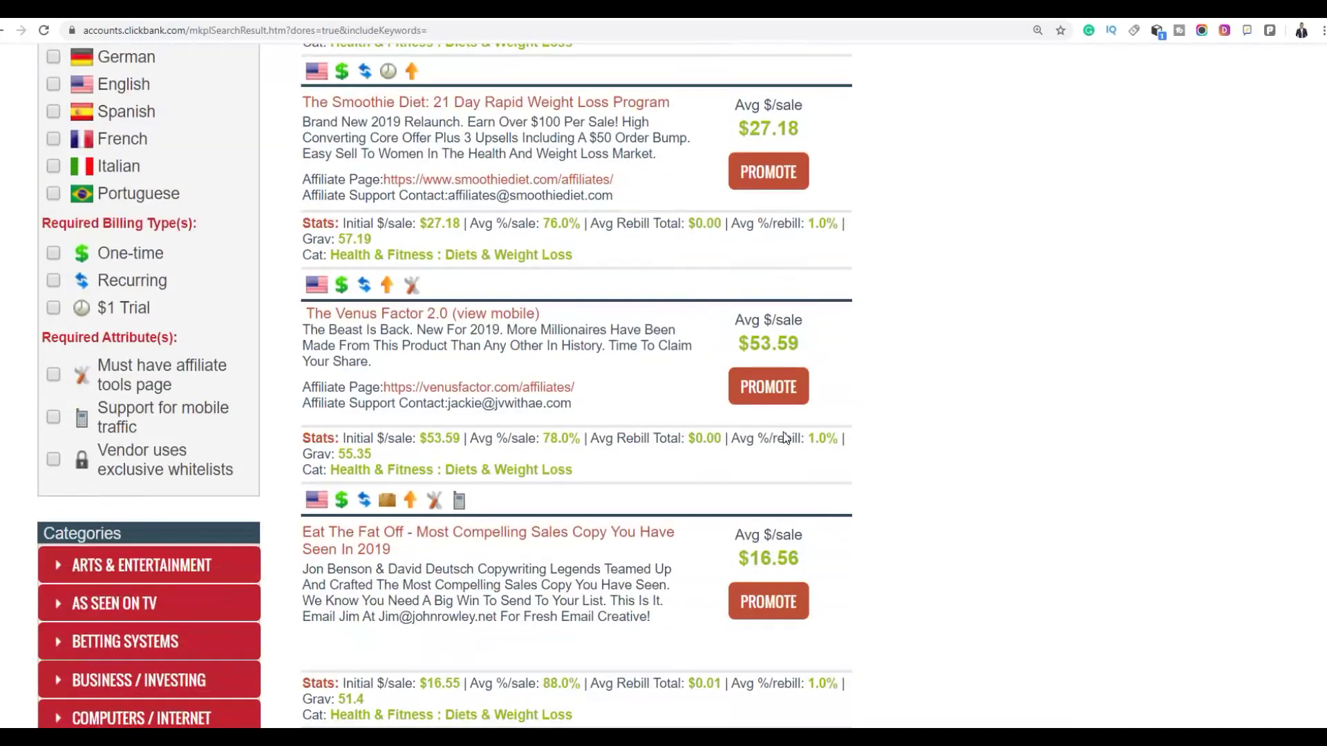
pyautogui.scroll(5, 471, 445)
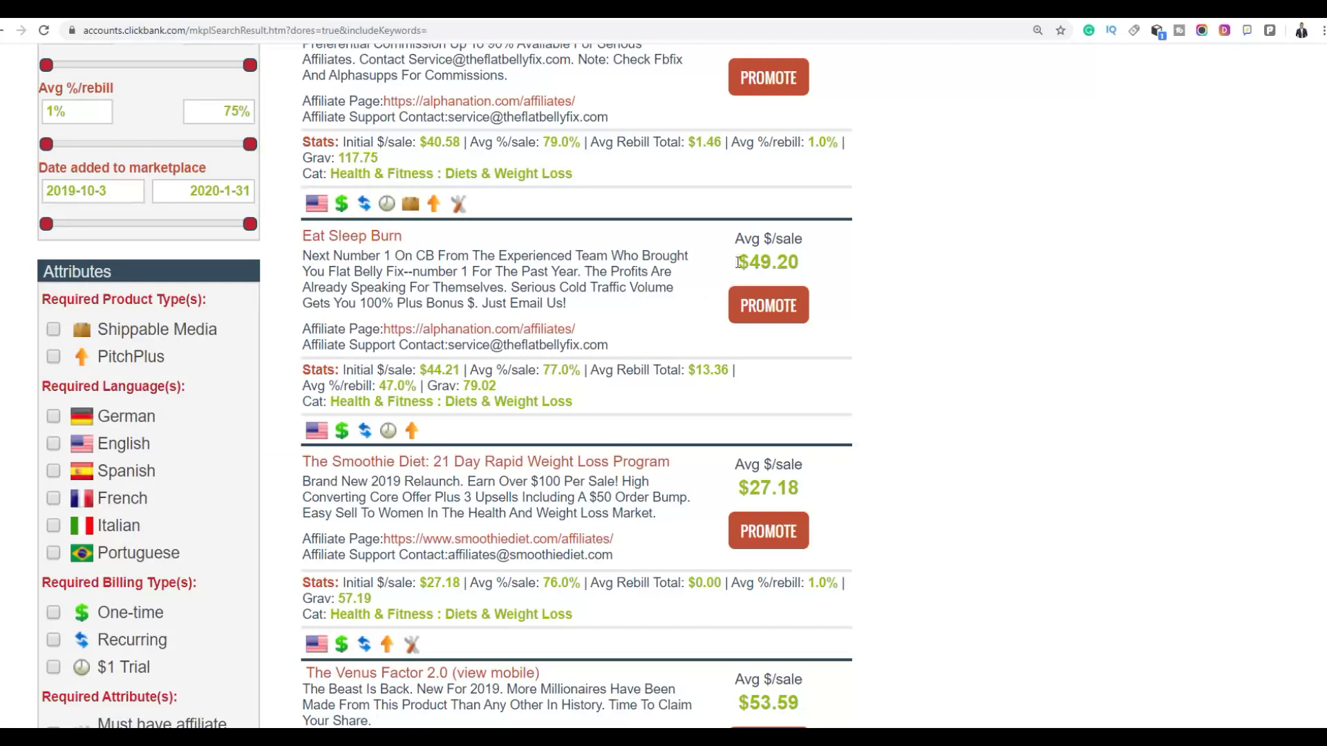
pyautogui.doubleClick(772, 263)
pyautogui.click(505, 345)
pyautogui.scroll(6, 404, 320)
pyautogui.scroll(-5, 387, 332)
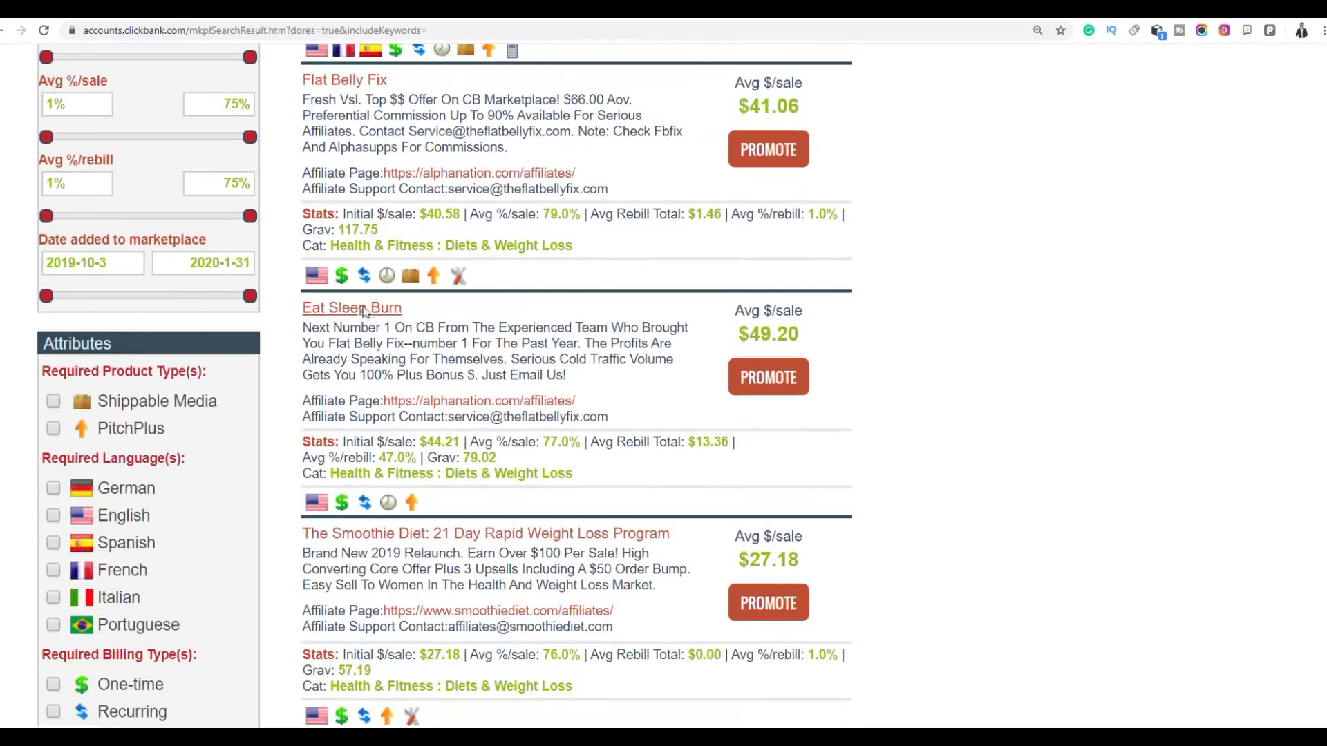
# - Open the Eat Sleep Burn sales page in a separate tab, look it over and close it
pyautogui.rightClick(365, 309)
pyautogui.click(401, 329)
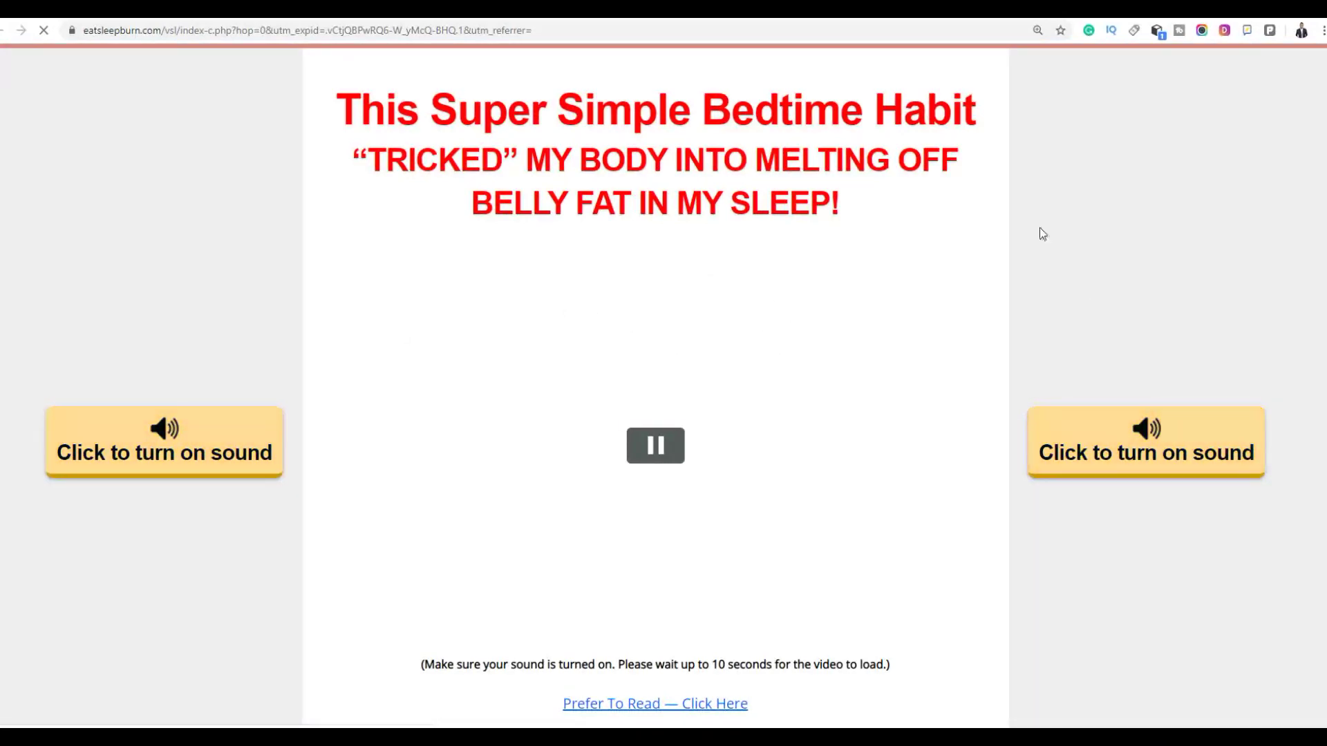
pyautogui.hotkey('ctrl', 'w')
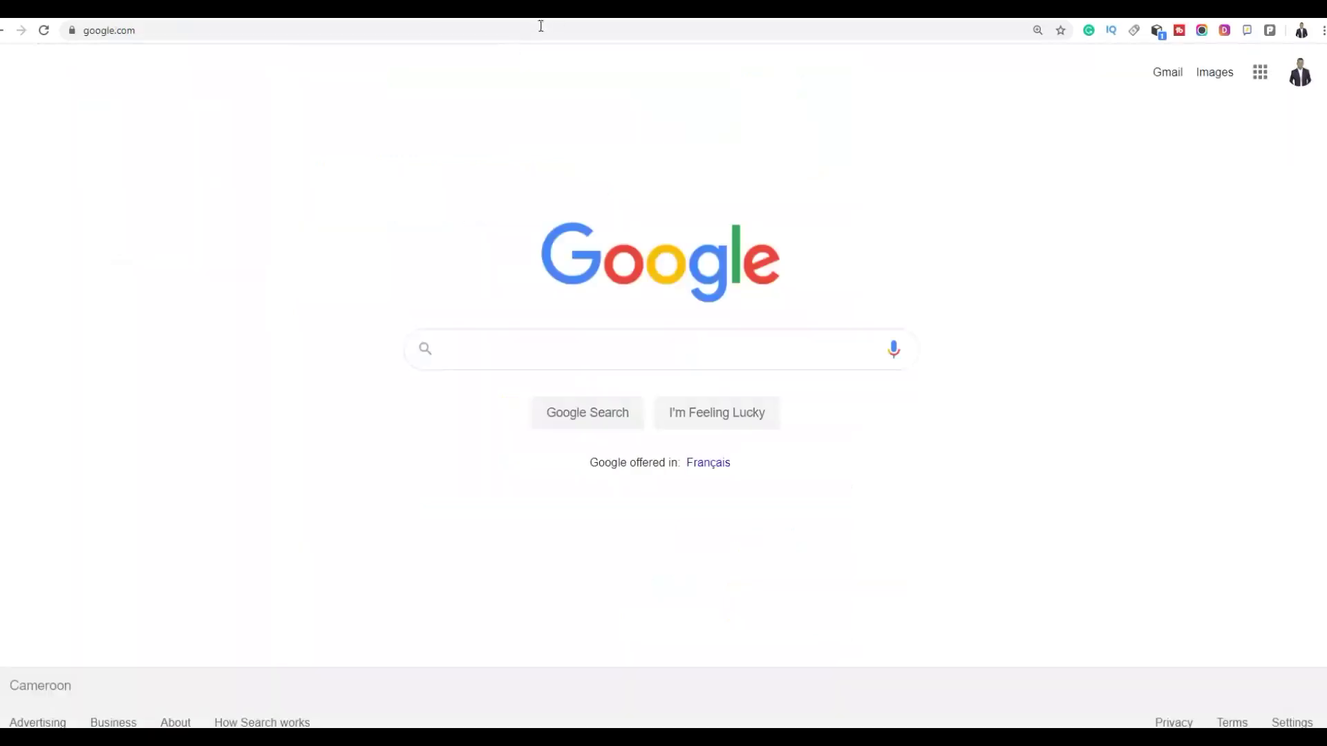
# - Go to the ezinearticles.com website
pyautogui.click(540, 26)
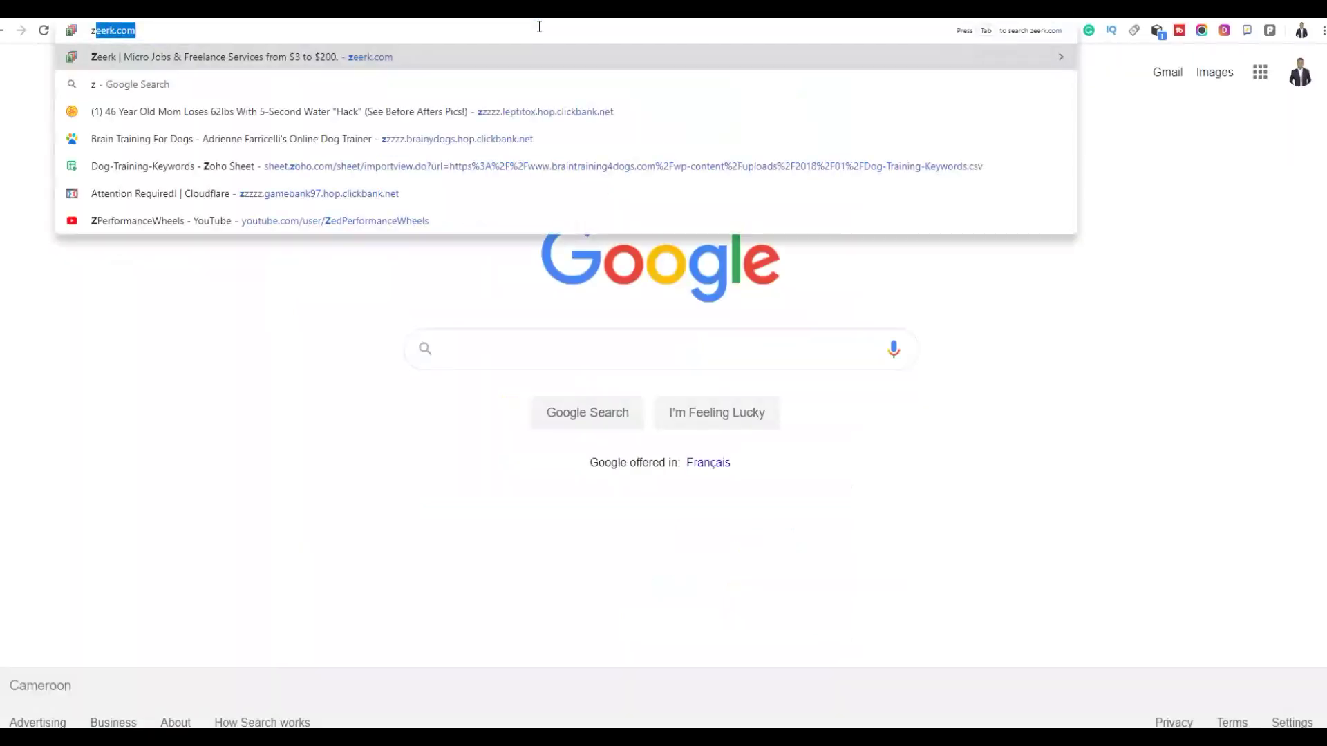
pyautogui.write('zin')
pyautogui.hotkey('ctrl', 'a')
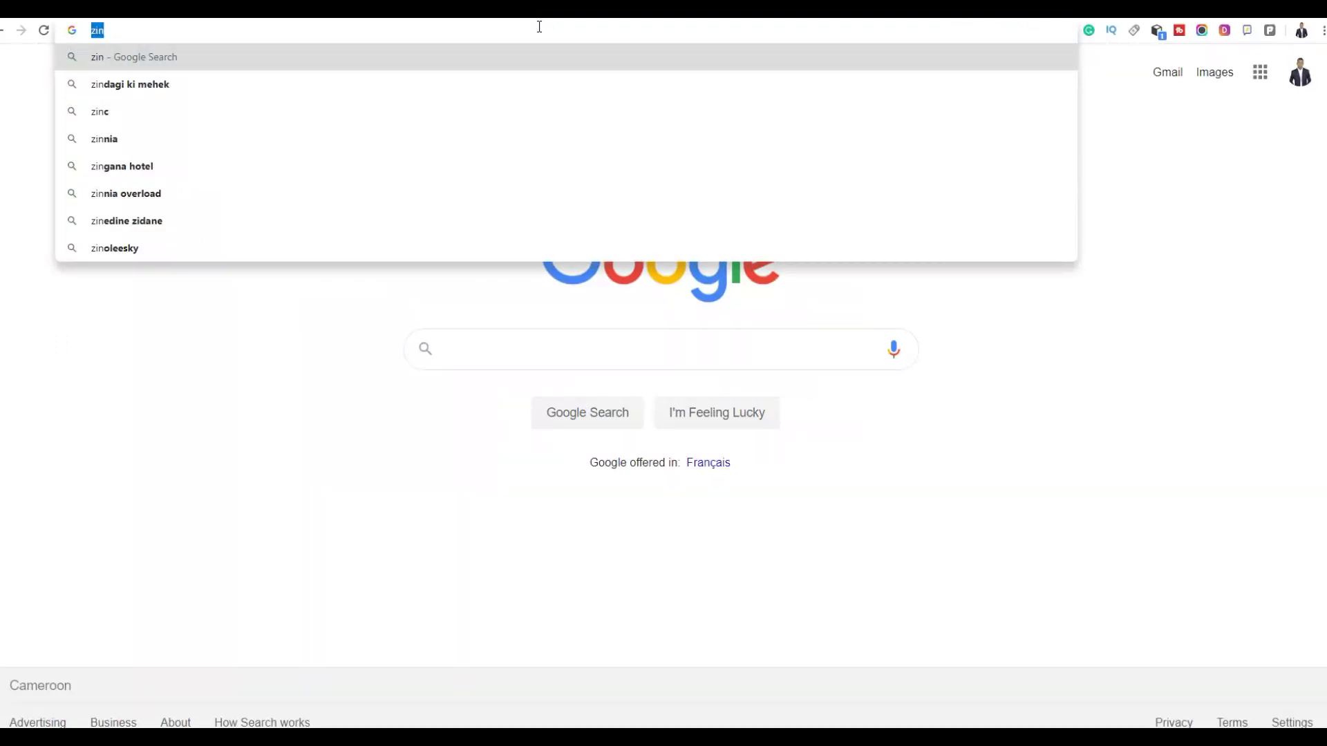
pyautogui.write('ez')
pyautogui.press('Return')
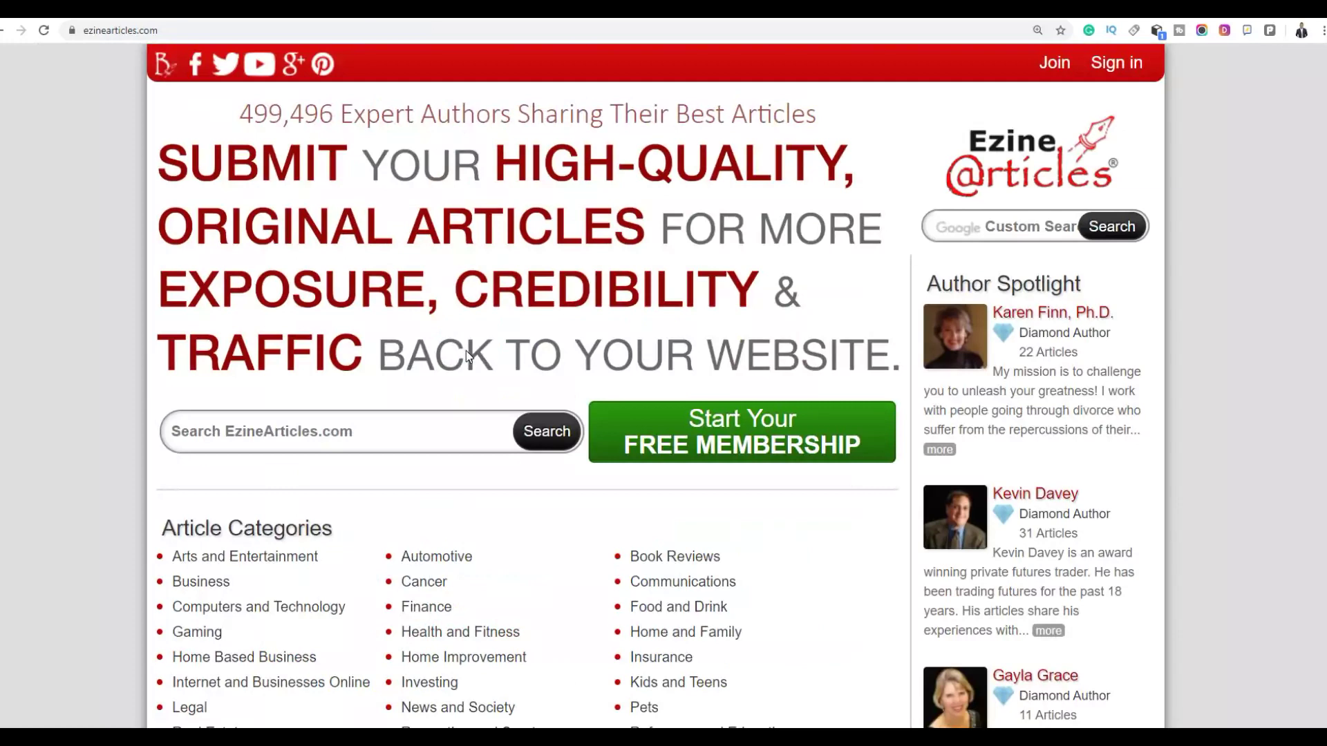
# - Look over the EzineArticles home page and search the site for "how to lose weight fast"
pyautogui.scroll(-4, 415, 329)
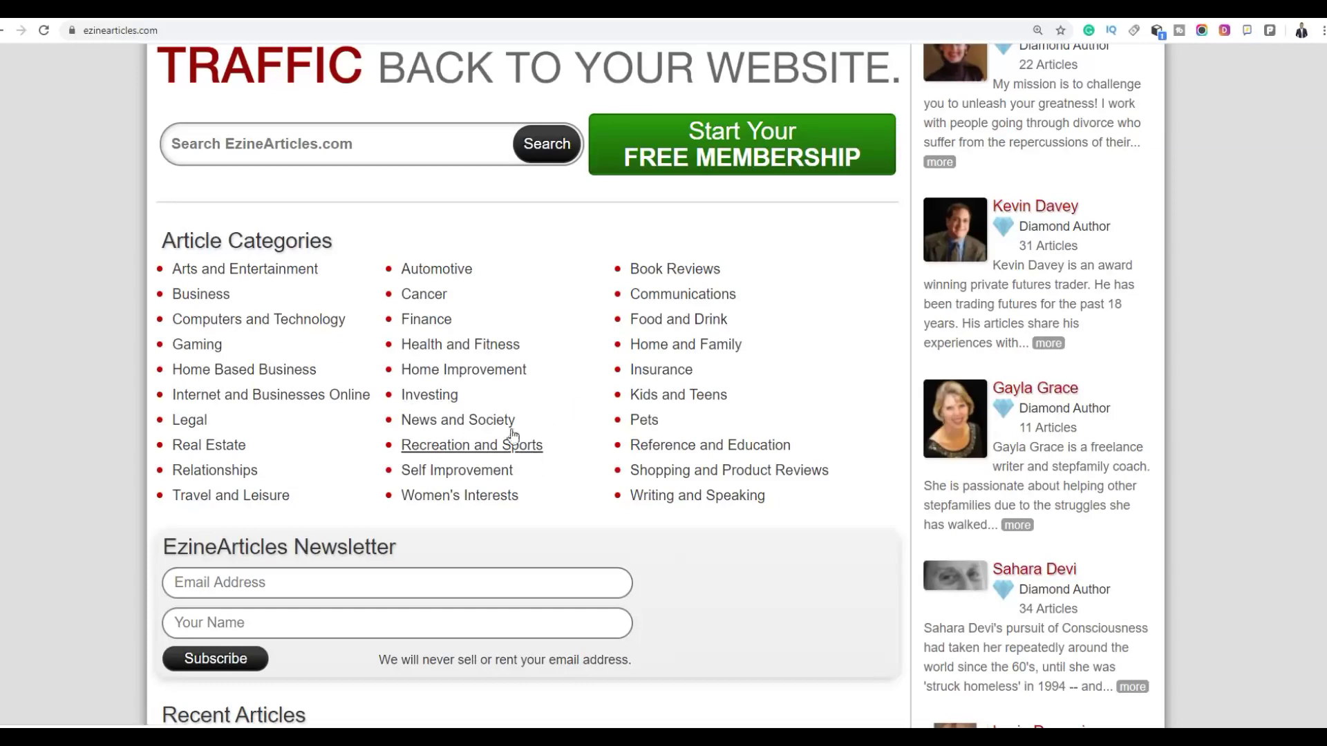
pyautogui.scroll(3, 512, 428)
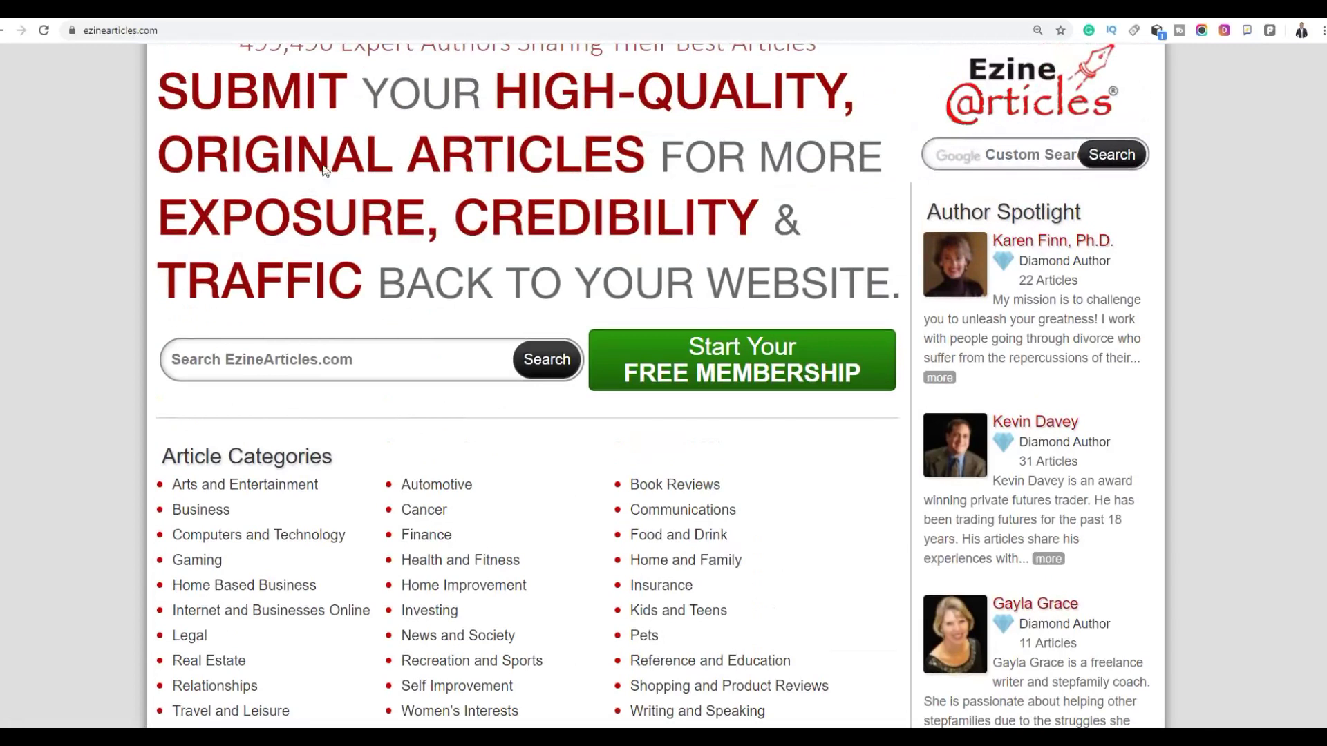
pyautogui.click(277, 368)
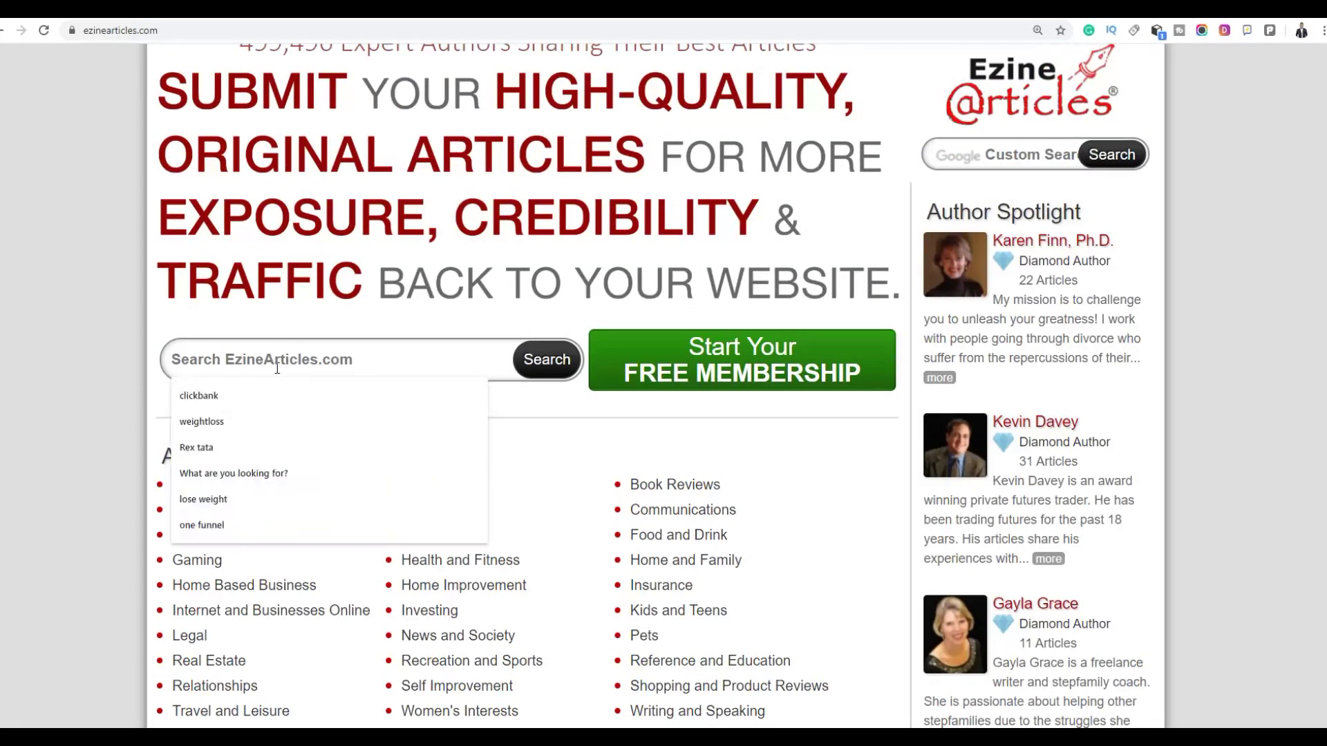
pyautogui.write('how to t')
pyautogui.press('BackSpace')
pyautogui.write('lose weight fast')
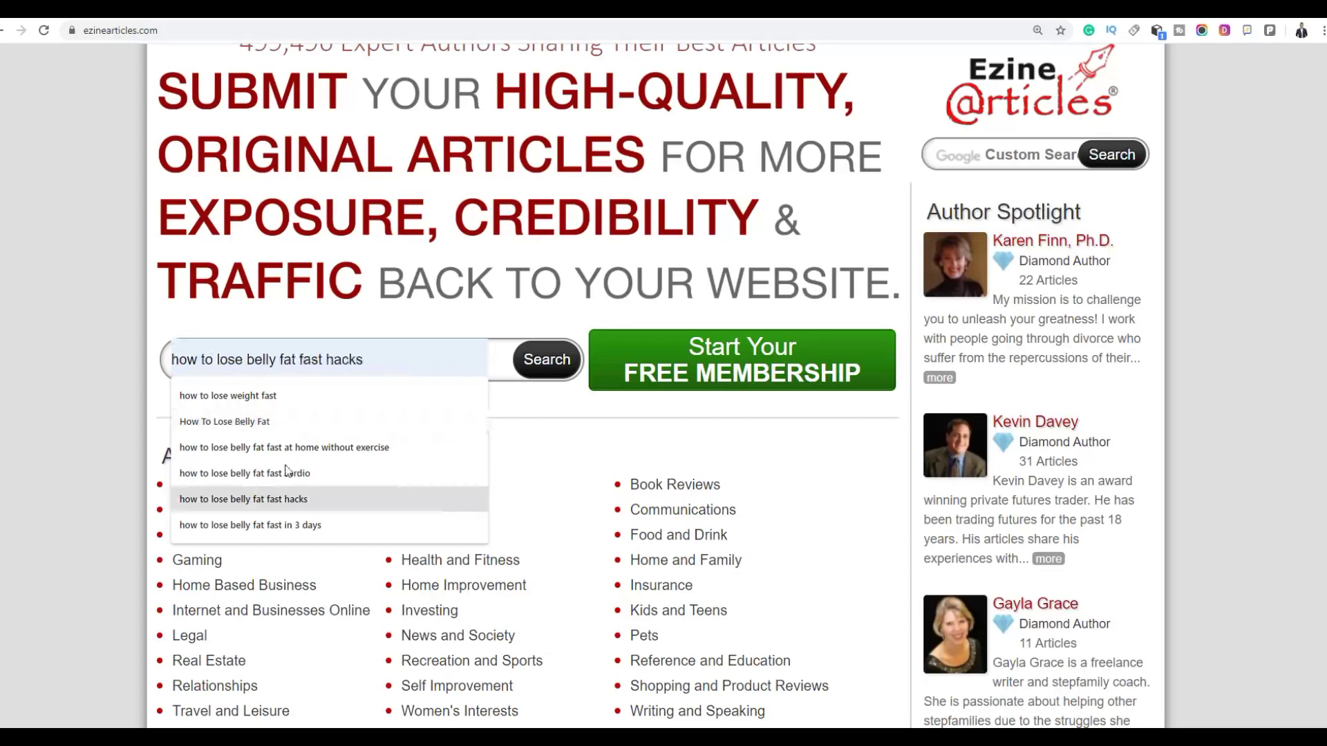
pyautogui.click(275, 404)
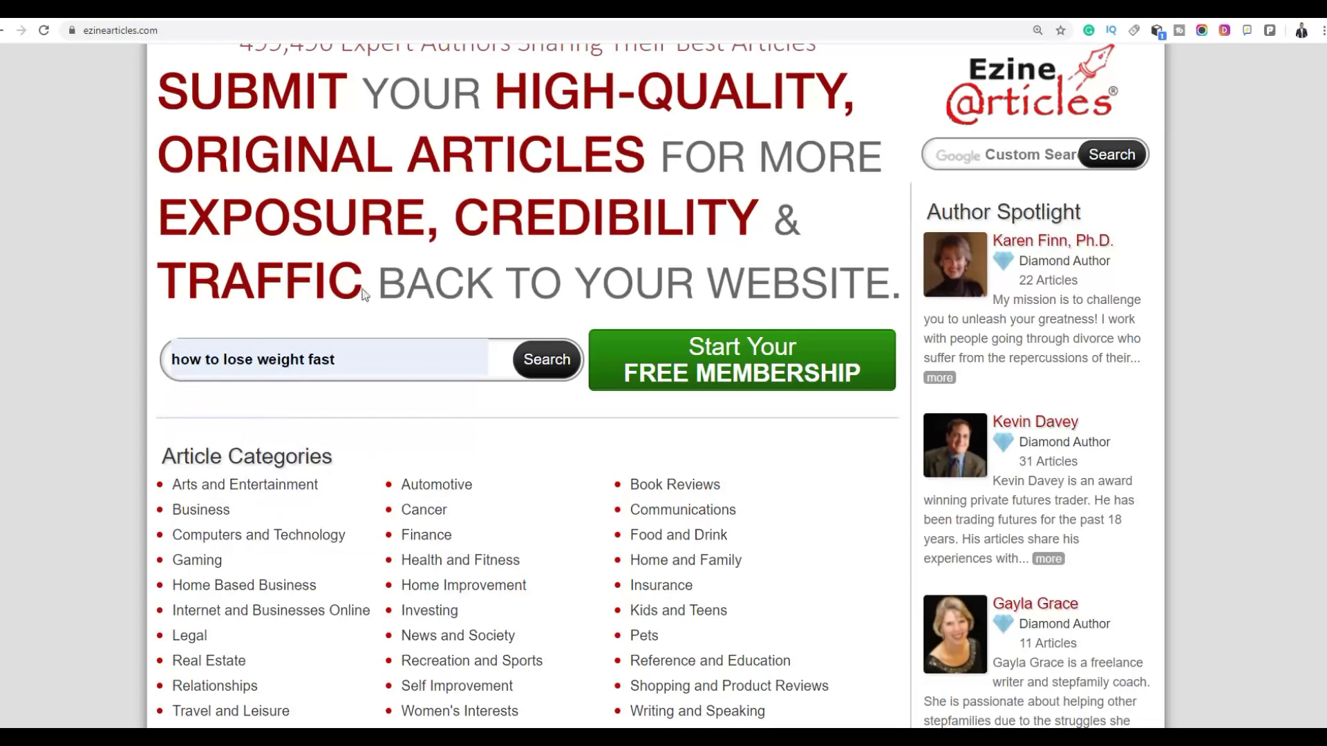
pyautogui.click(546, 361)
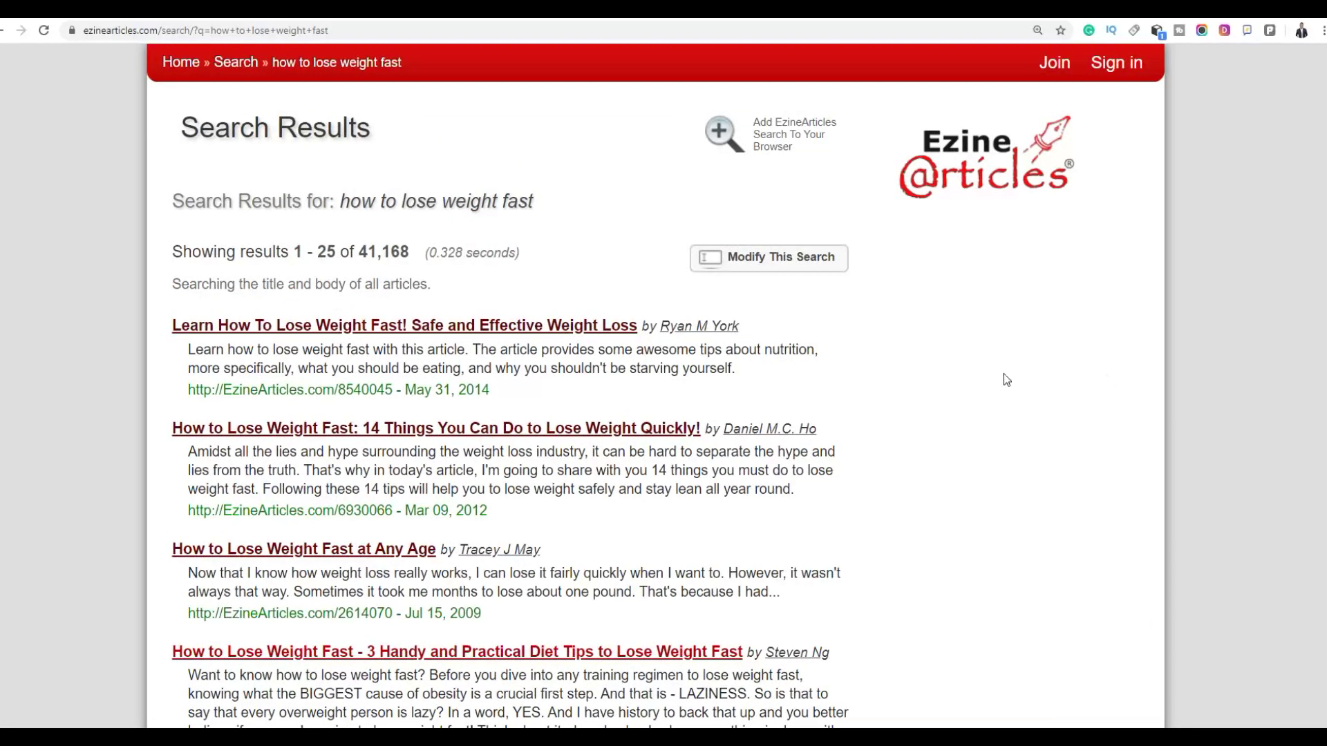
# - Browse the search results and open the article "How to Lose Weight Fast in Four Easy Steps" in a separate tab to skim it
pyautogui.scroll(-4, 990, 366)
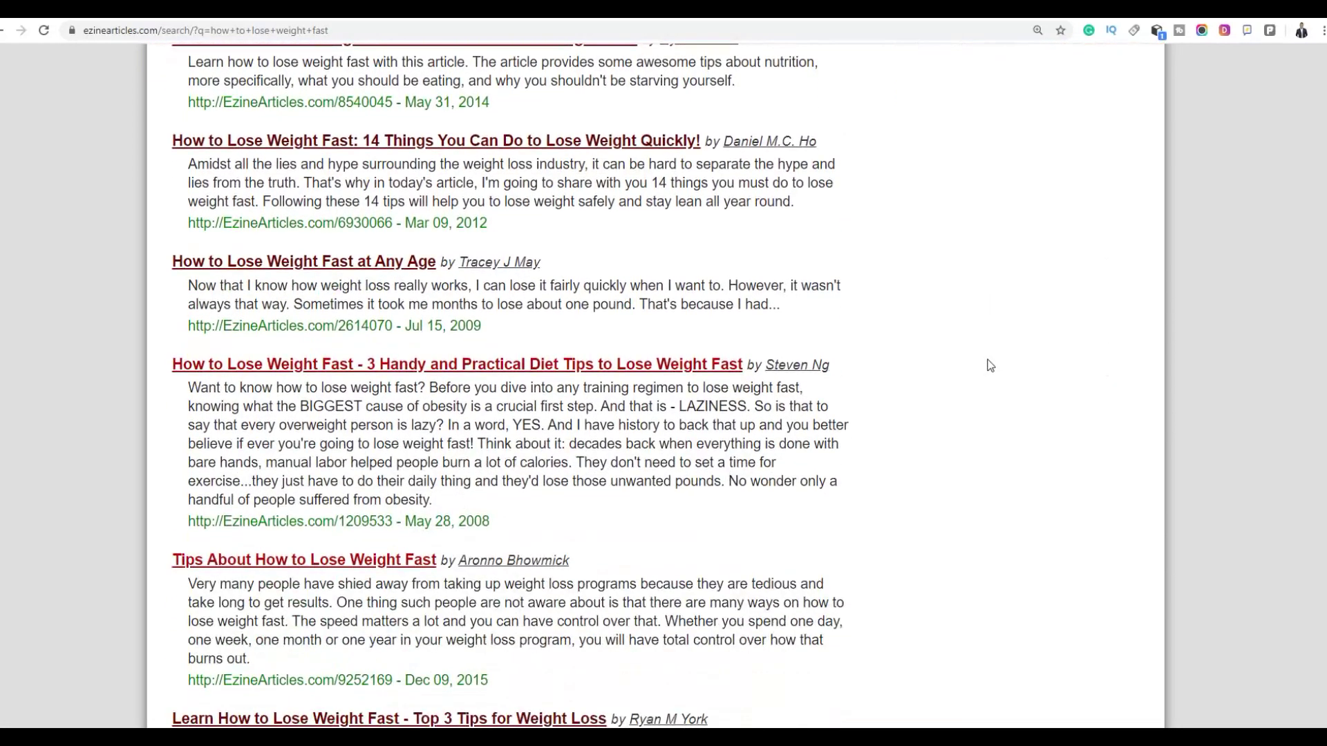
pyautogui.scroll(-5, 990, 365)
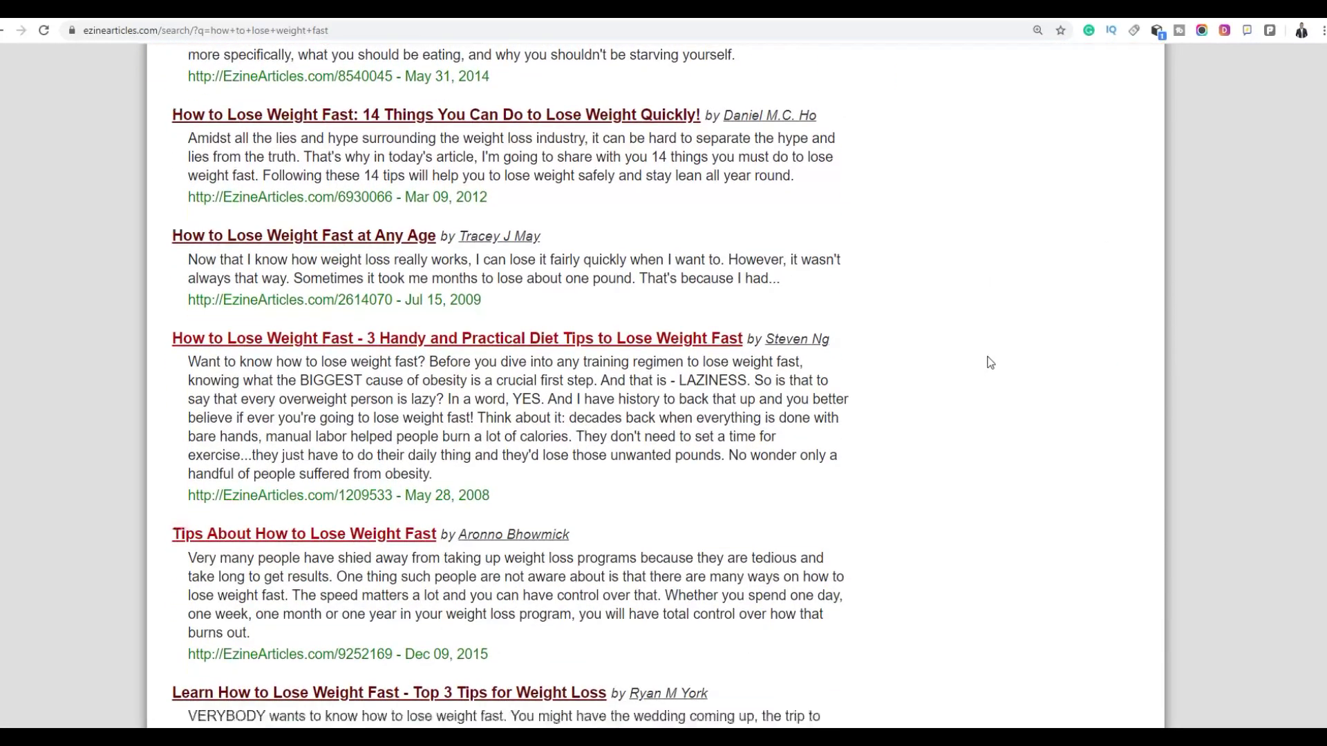
pyautogui.scroll(-4, 991, 363)
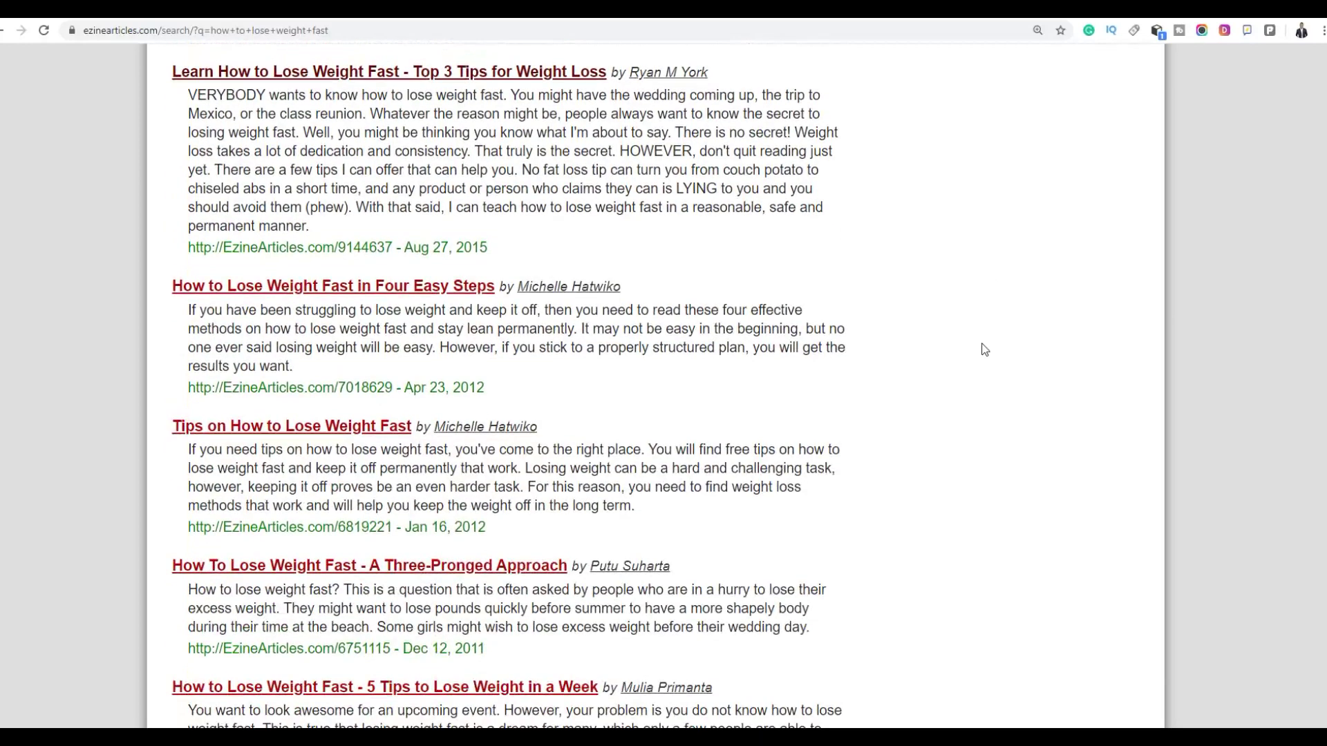
pyautogui.rightClick(230, 289)
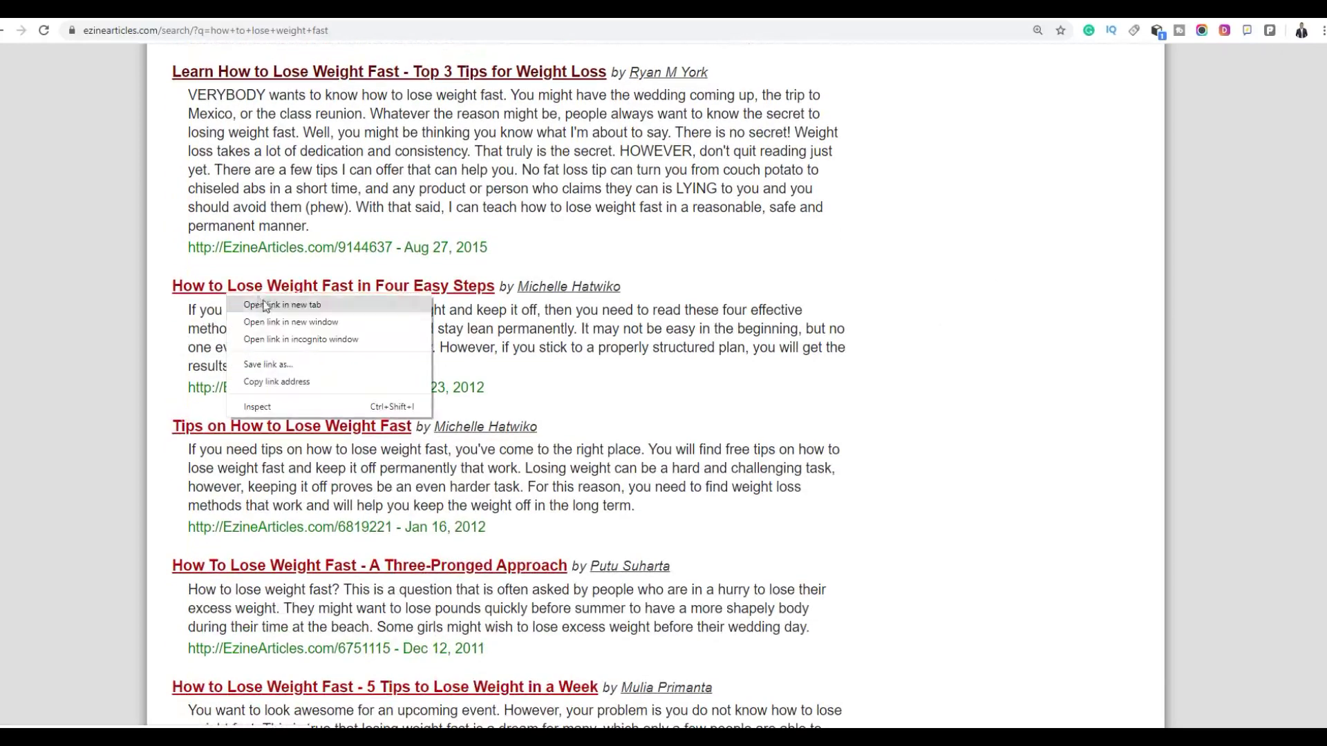
pyautogui.click(266, 302)
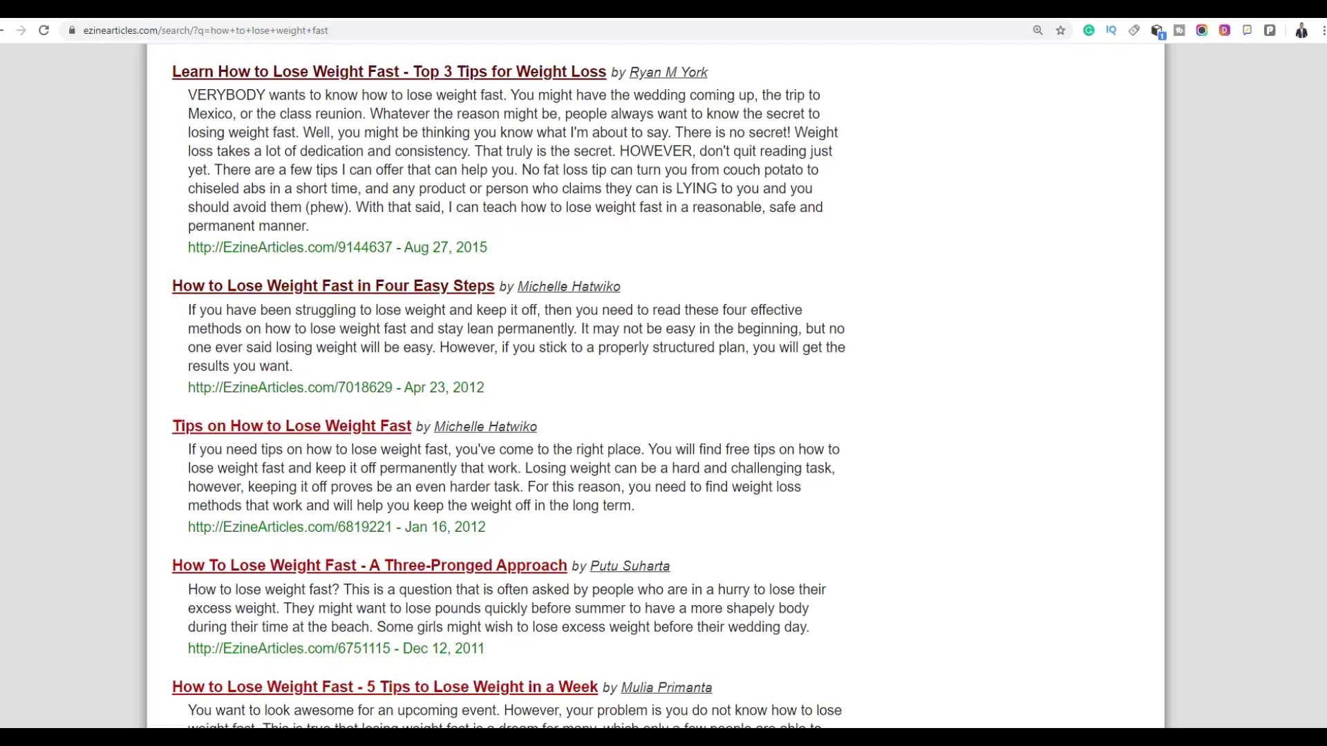
pyautogui.hotkey('ctrl', 'Tab')
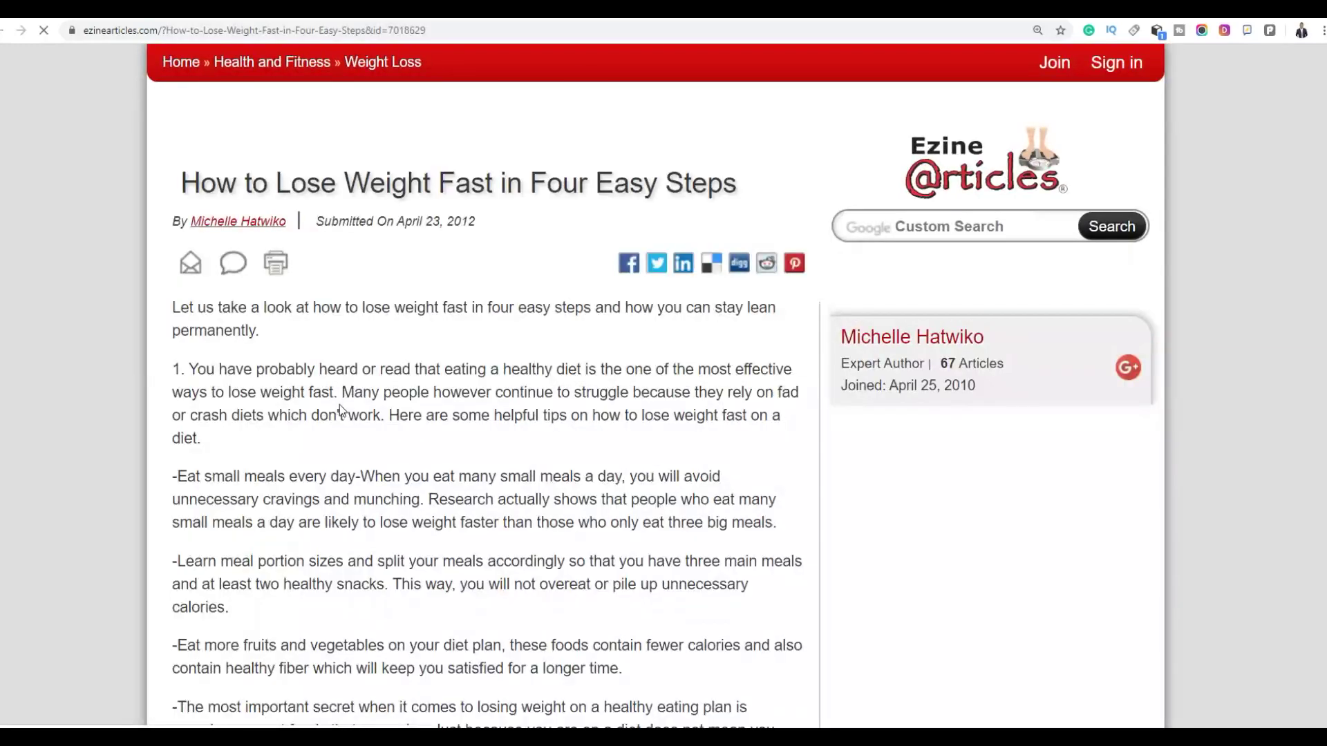
pyautogui.scroll(-5, 550, 357)
pyautogui.scroll(-15, 550, 358)
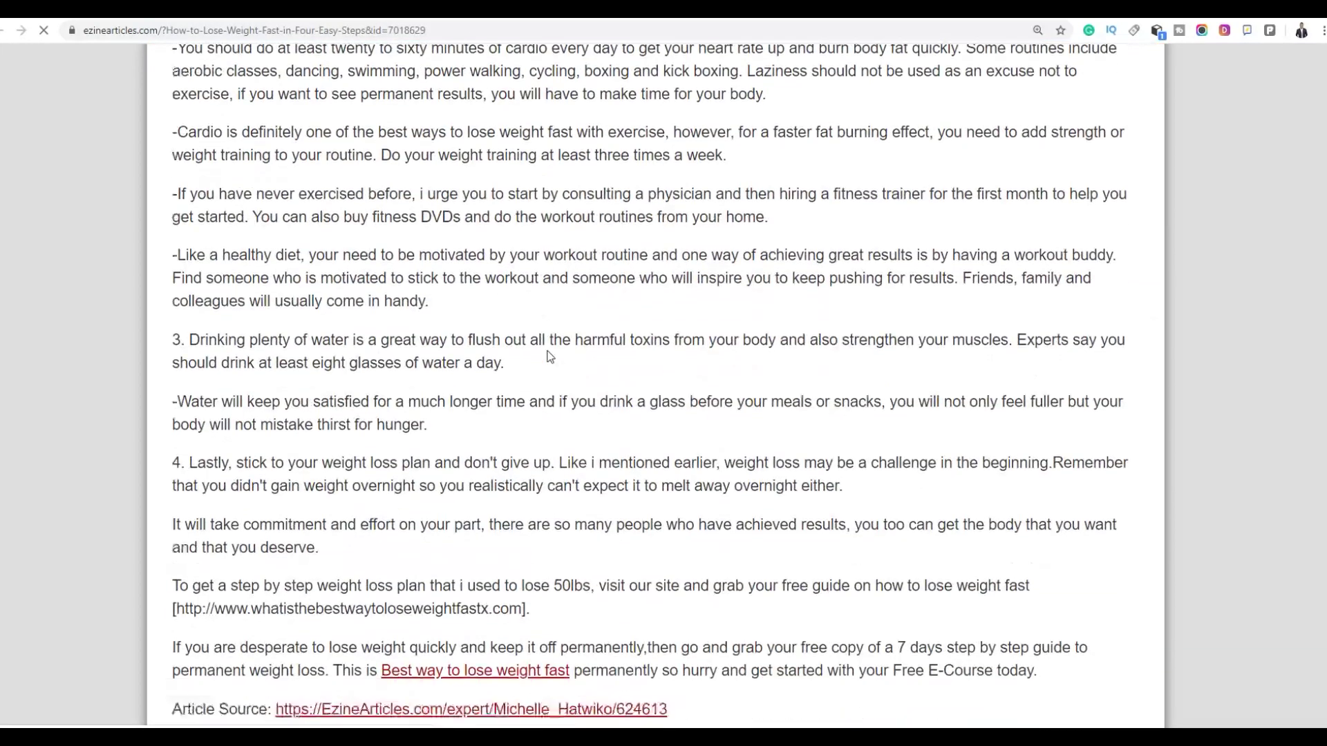
pyautogui.scroll(20, 587, 320)
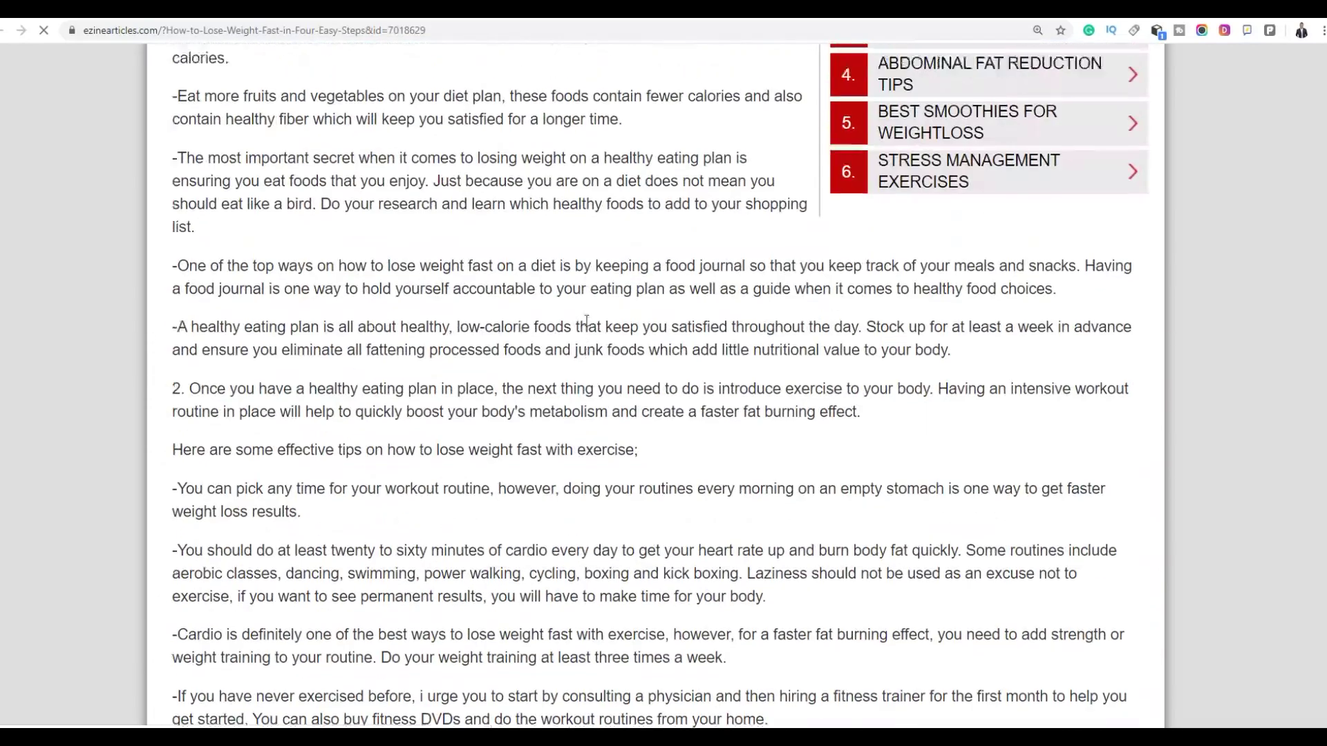
# - Return to the search results and open the article "Tips on How to Lose Weight Fast" in a separate tab
pyautogui.hotkey('ctrl', 'shift', 'Tab')
pyautogui.scroll(-3, 551, 317)
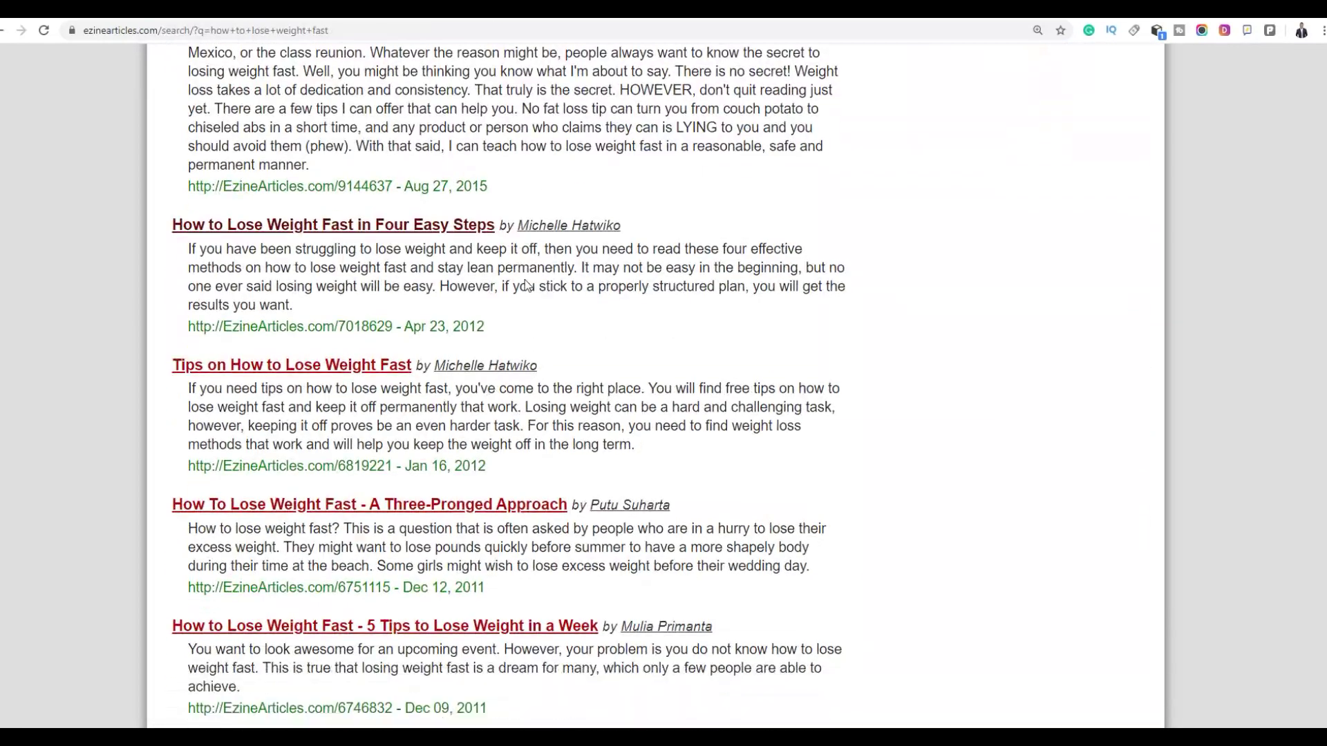
pyautogui.click(367, 223)
pyautogui.hotkey('ctrl', 'Tab')
pyautogui.scroll(-3, 510, 320)
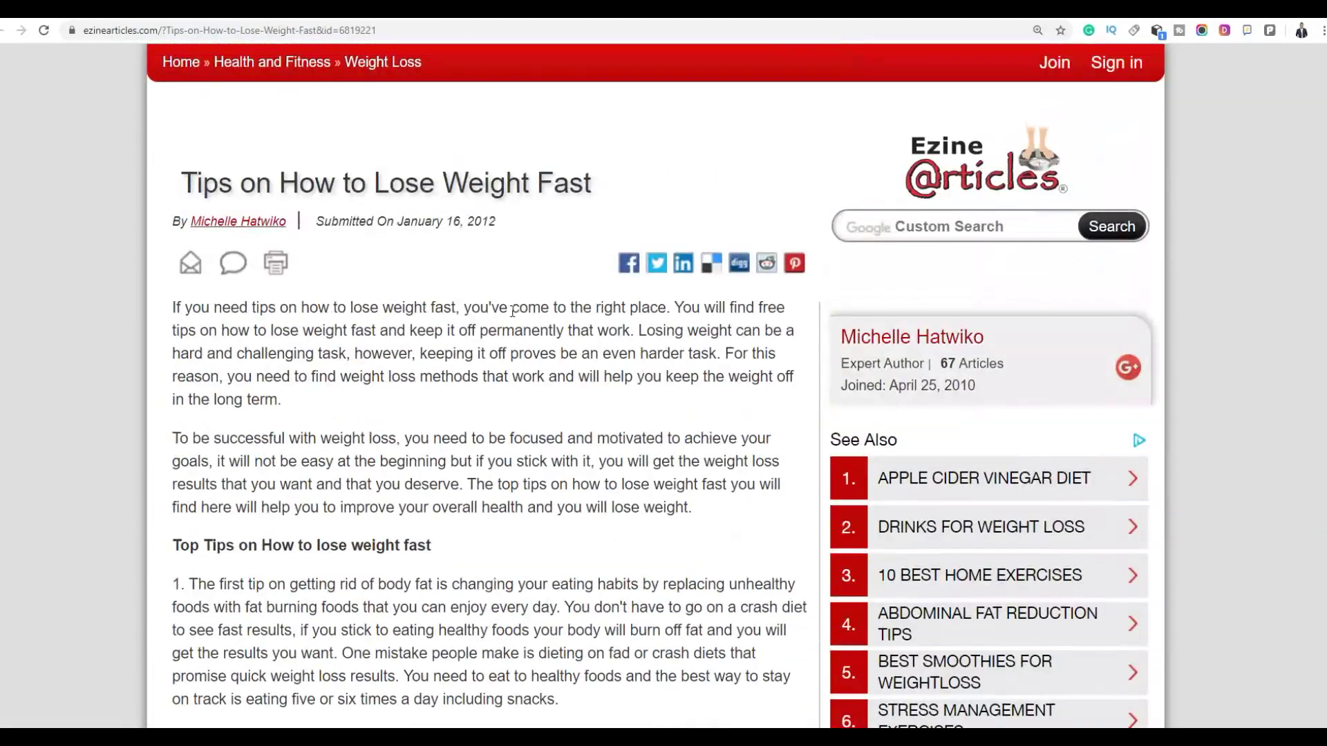
# - Look back over the Four Easy Steps article, the ClickBank offers and the "Tips on How to Lose Weight Fast" article
pyautogui.hotkey('ctrl', 'Tab')
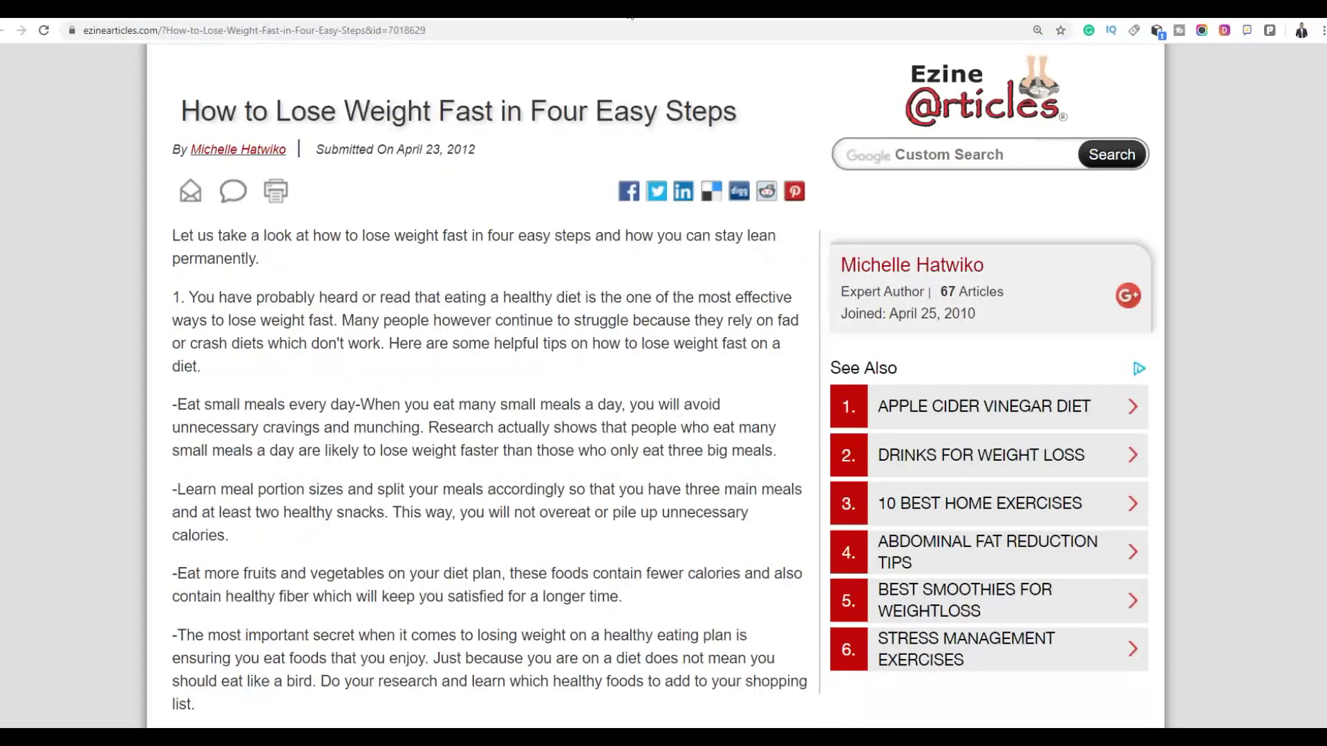
pyautogui.hotkey('ctrl', 'shift', 'Tab')
pyautogui.hotkey('ctrl', 'shift', 'Tab')
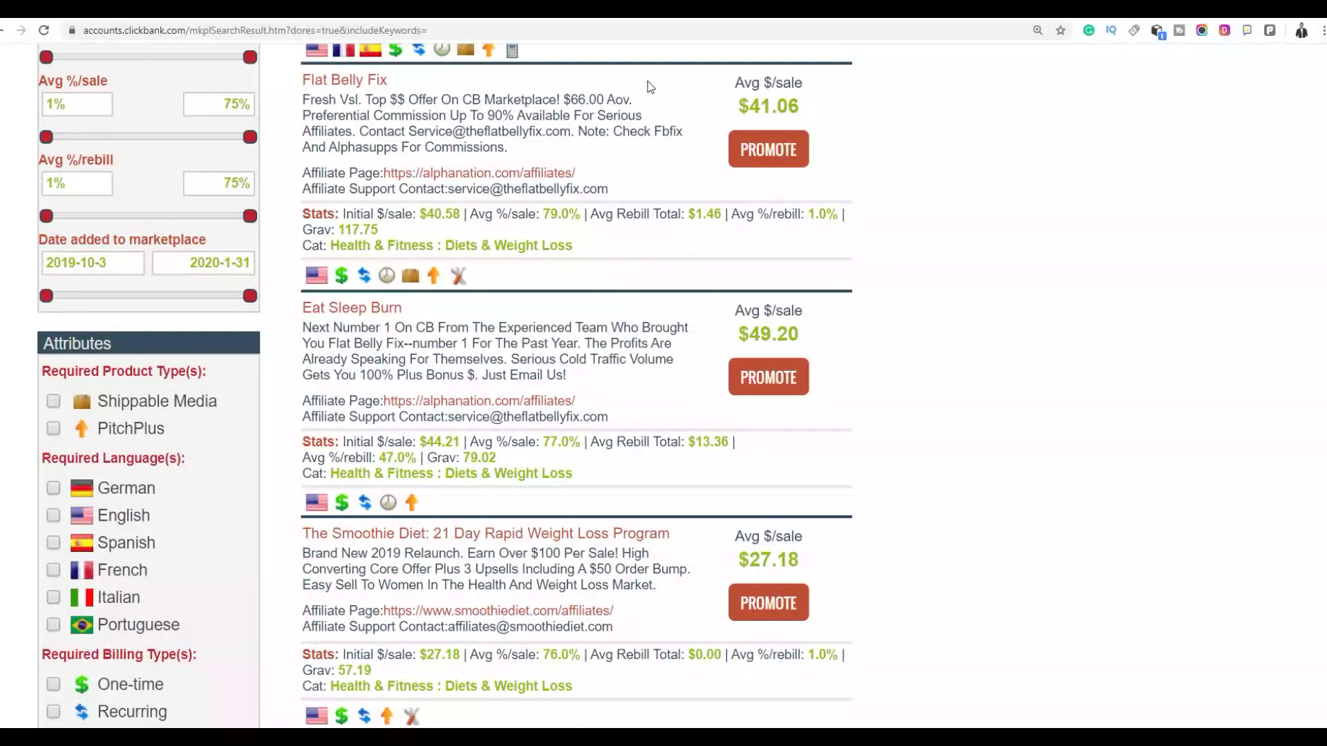
pyautogui.hotkey('ctrl', 'Tab')
pyautogui.scroll(-3, 349, 377)
pyautogui.scroll(3, 349, 377)
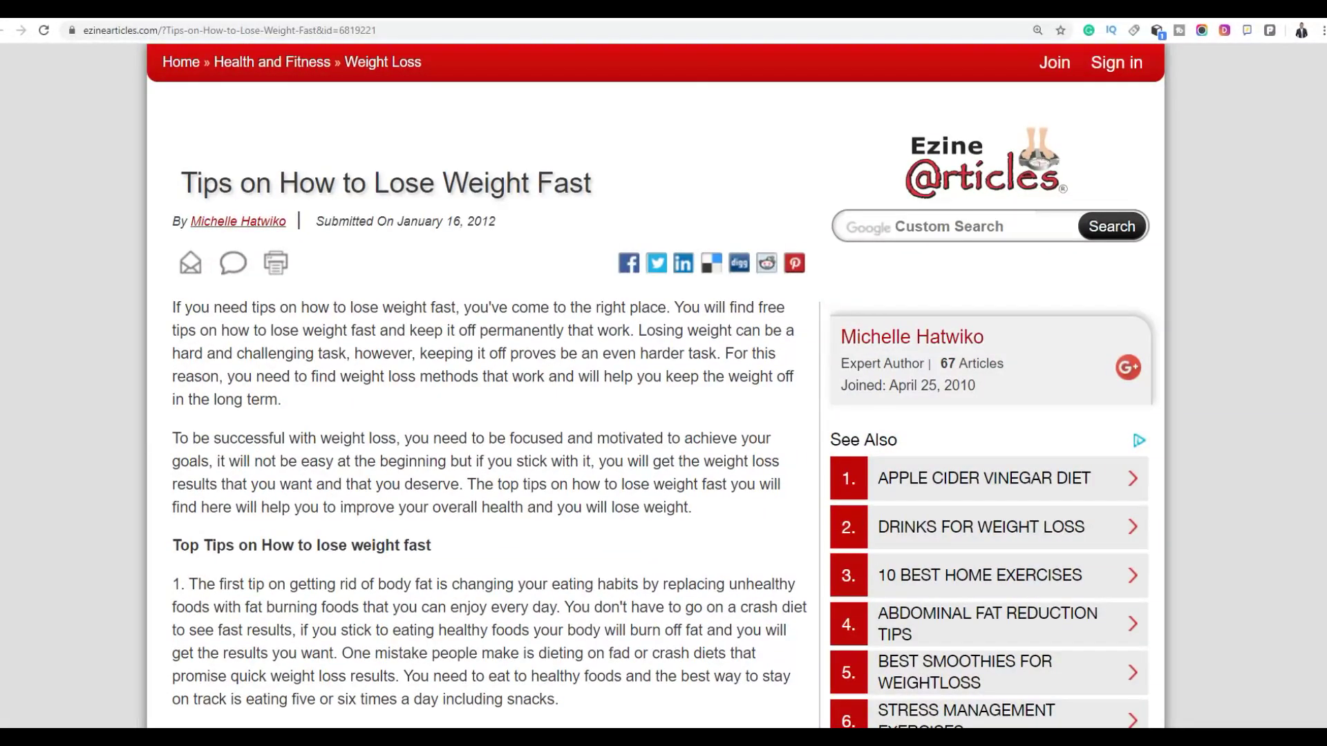
# - Examine the SimilarWeb traffic overview for medium.com and highlight its total visits figure
pyautogui.hotkey('ctrl', 'Tab')
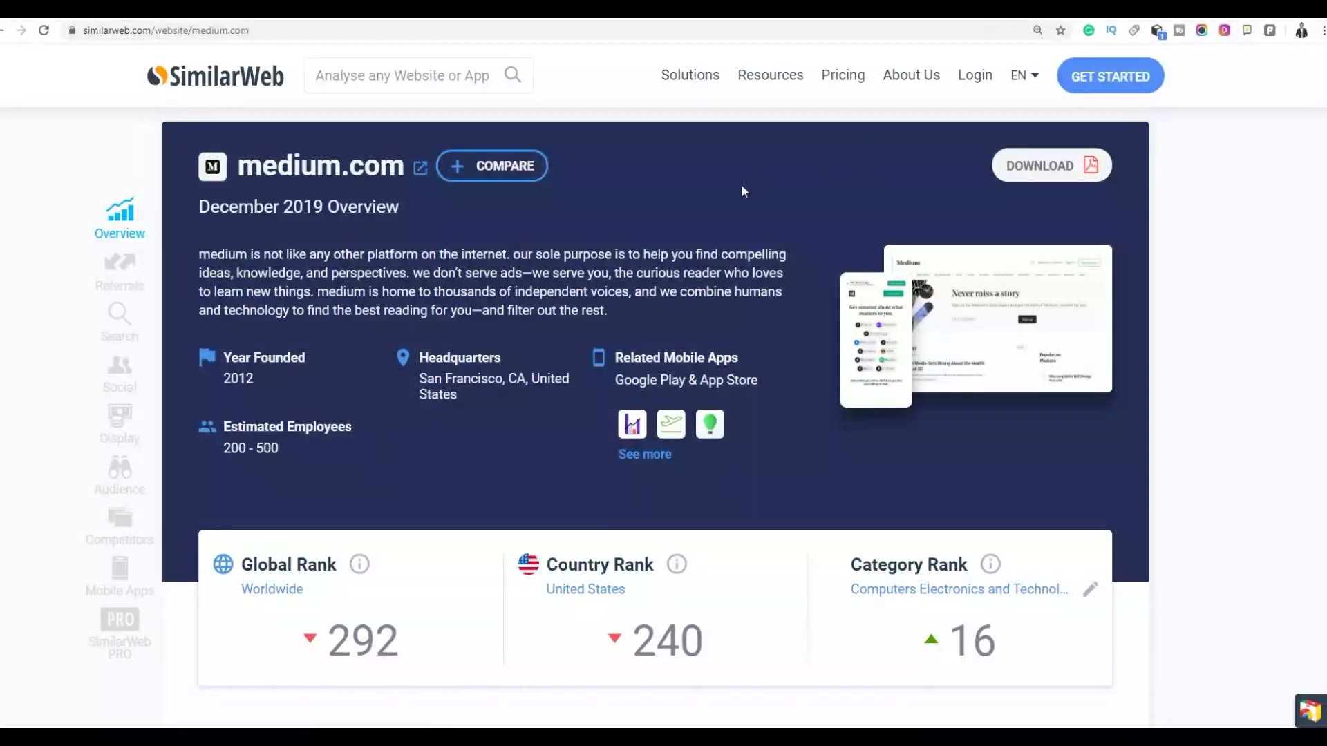
pyautogui.scroll(-8, 442, 218)
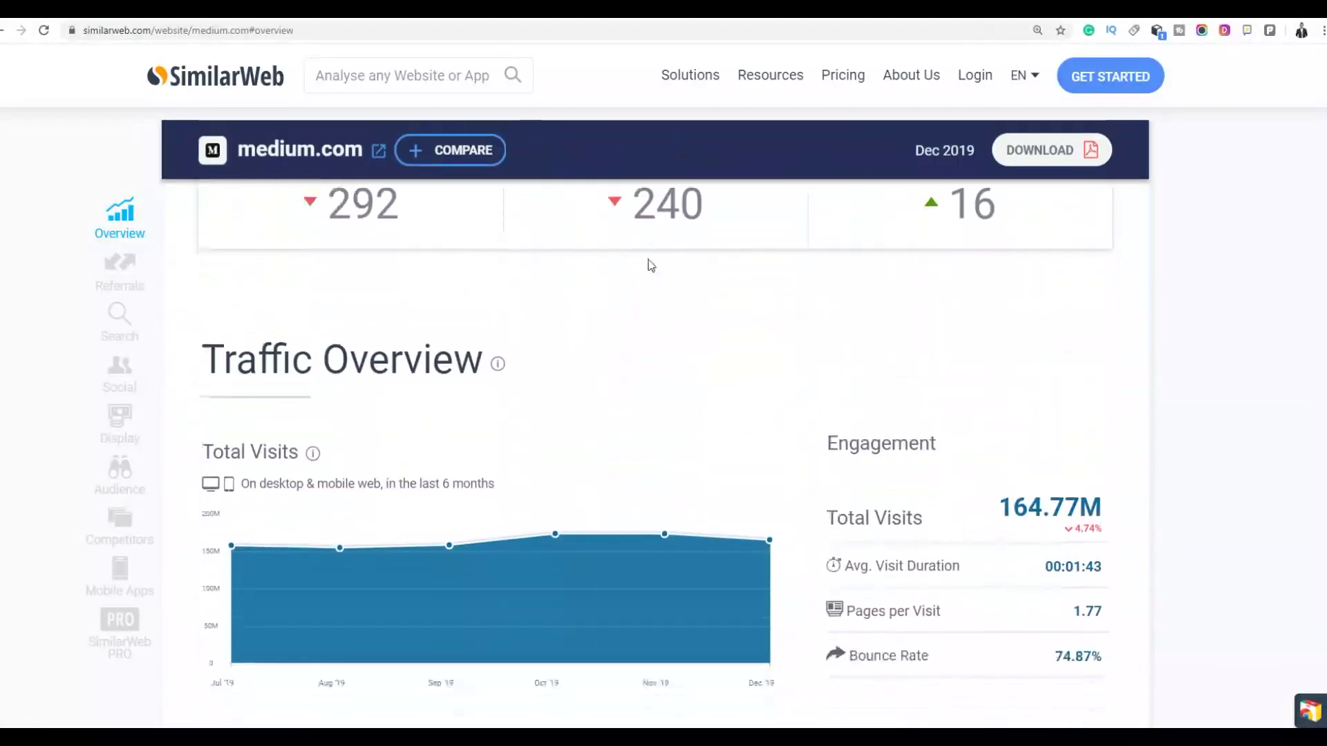
pyautogui.moveTo(999, 370); pyautogui.dragTo(1083, 368)
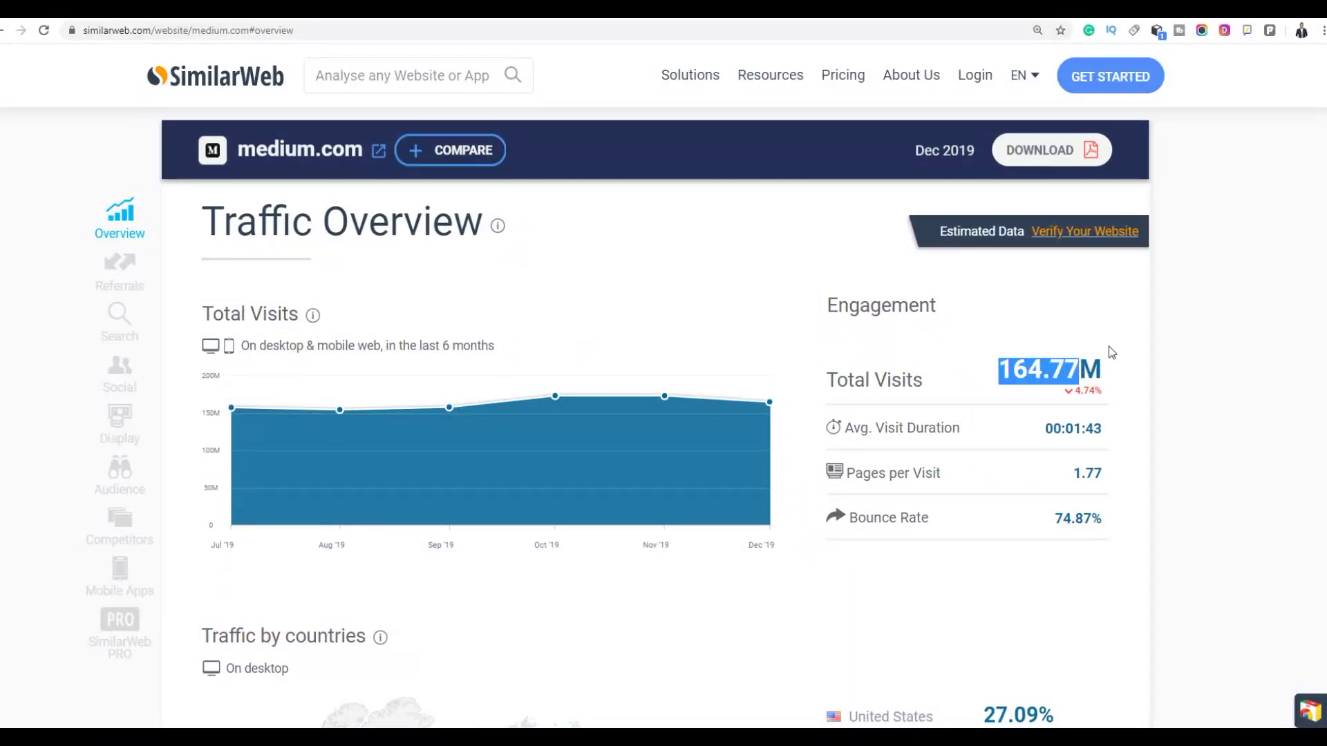
pyautogui.click(1138, 320)
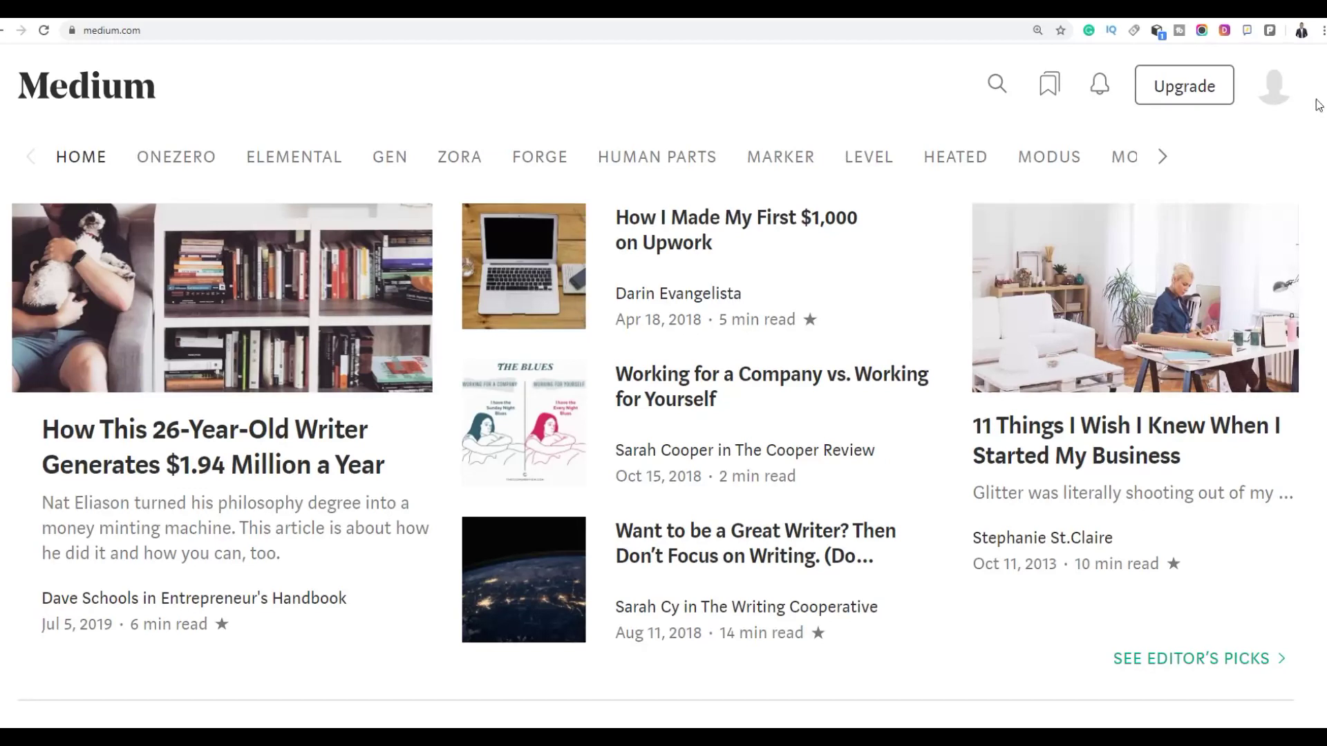
# - Start a new story from the account on Medium
pyautogui.click(1274, 86)
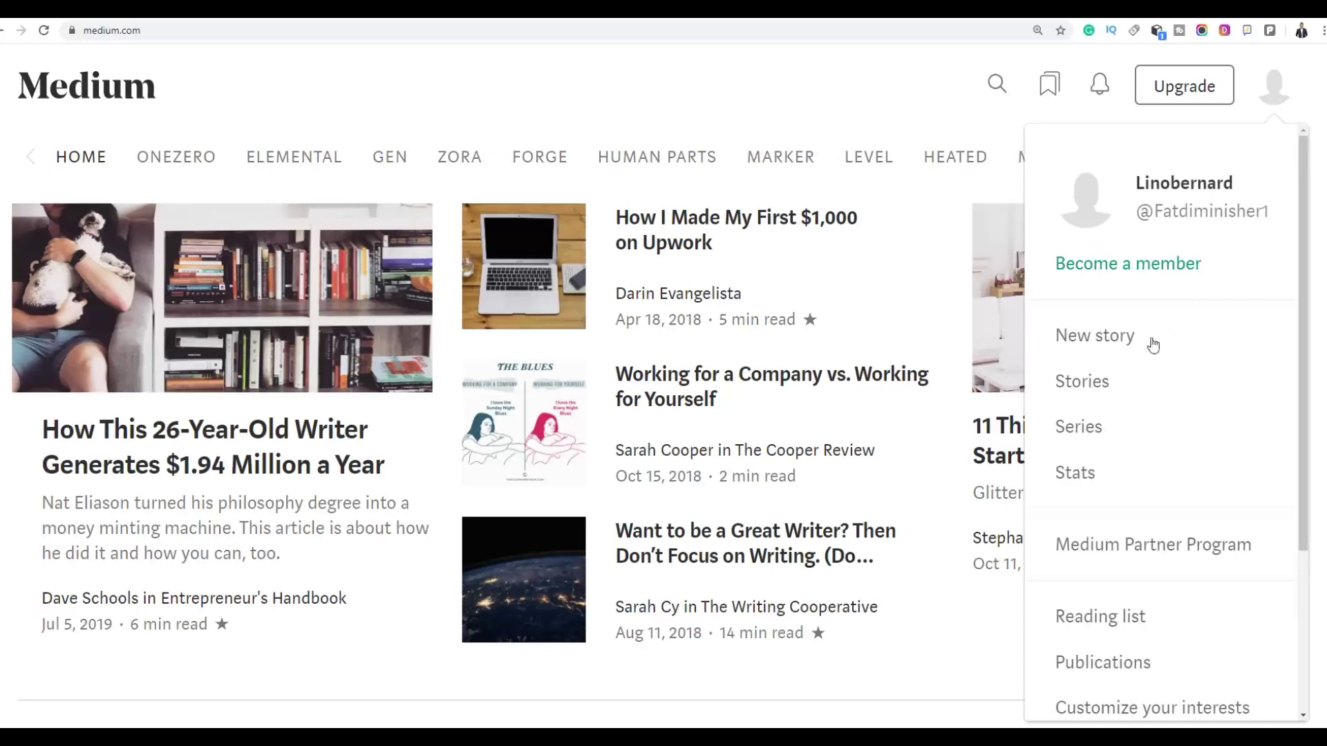
pyautogui.click(1098, 340)
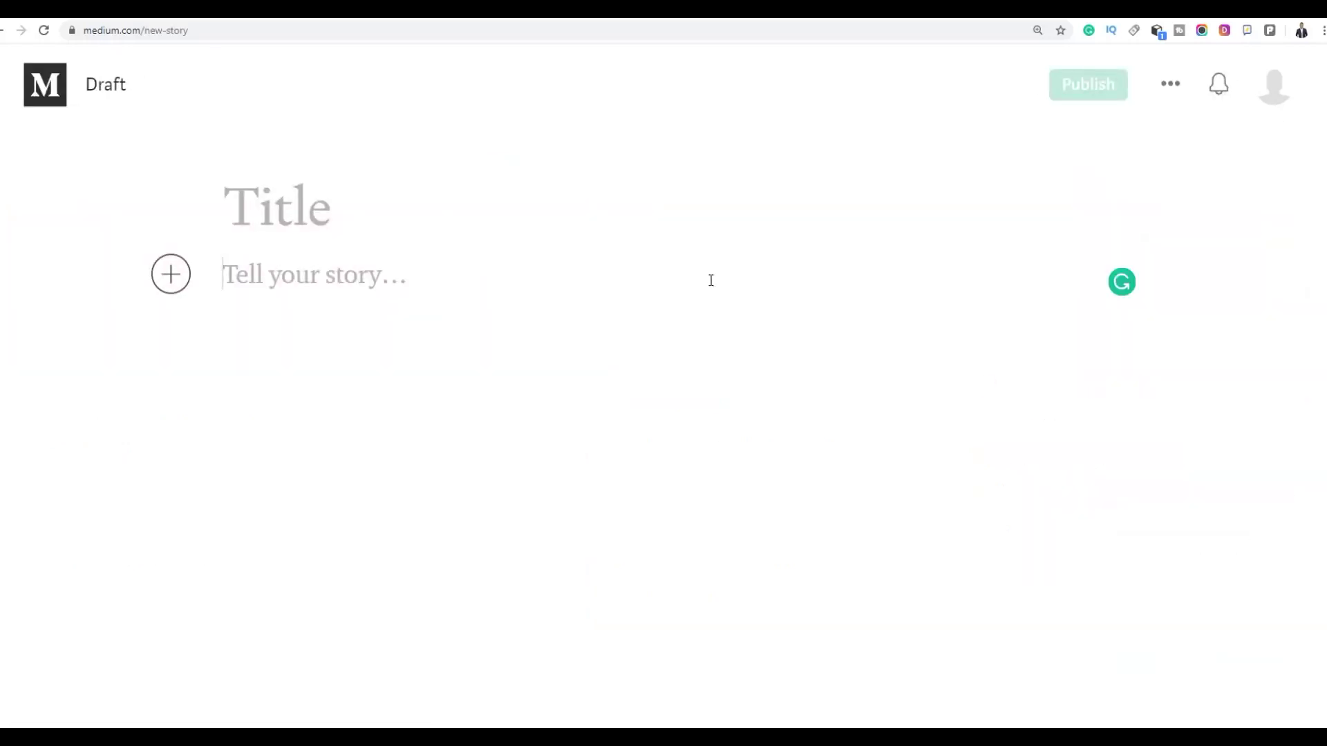
pyautogui.click(269, 223)
pyautogui.click(245, 271)
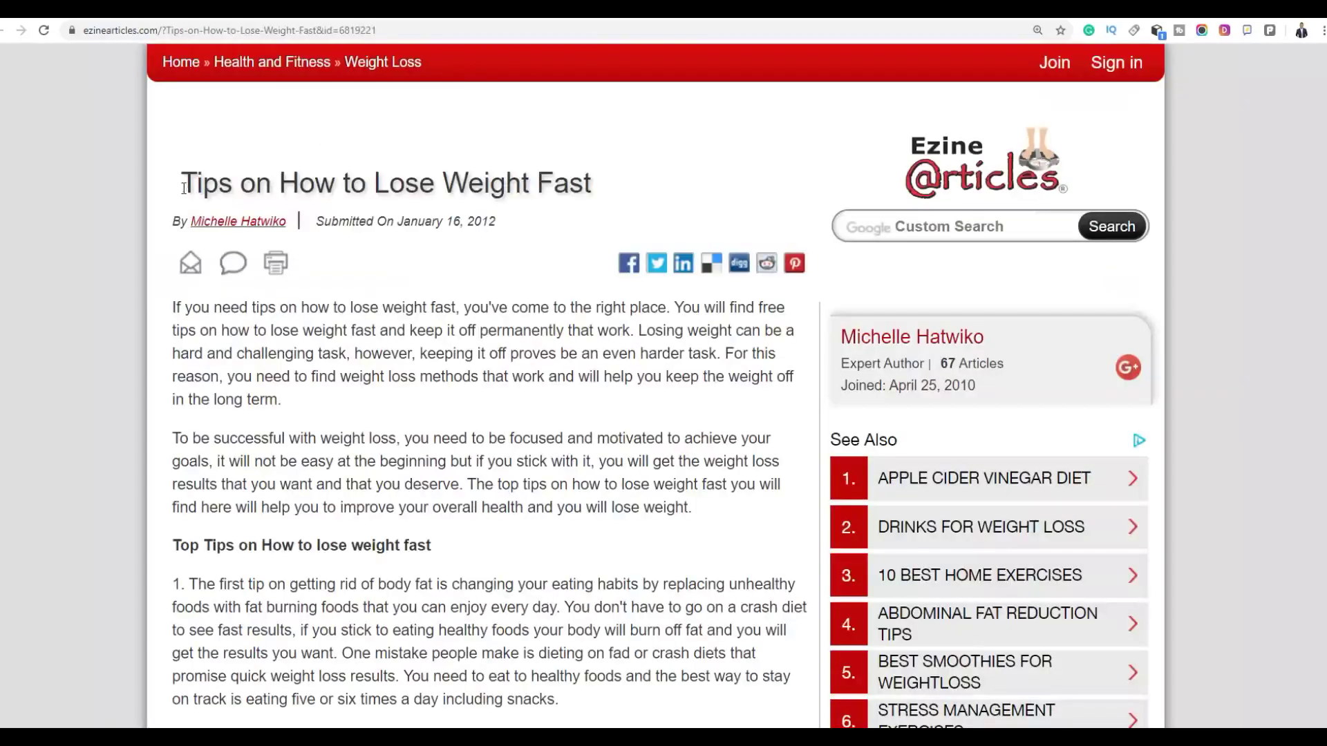
# - Copy the EzineArticles title "Tips on How to Lose Weight Fast" and paste it as the title of the Medium draft
pyautogui.moveTo(181, 183); pyautogui.dragTo(602, 179)
pyautogui.rightClick(542, 182)
pyautogui.click(579, 194)
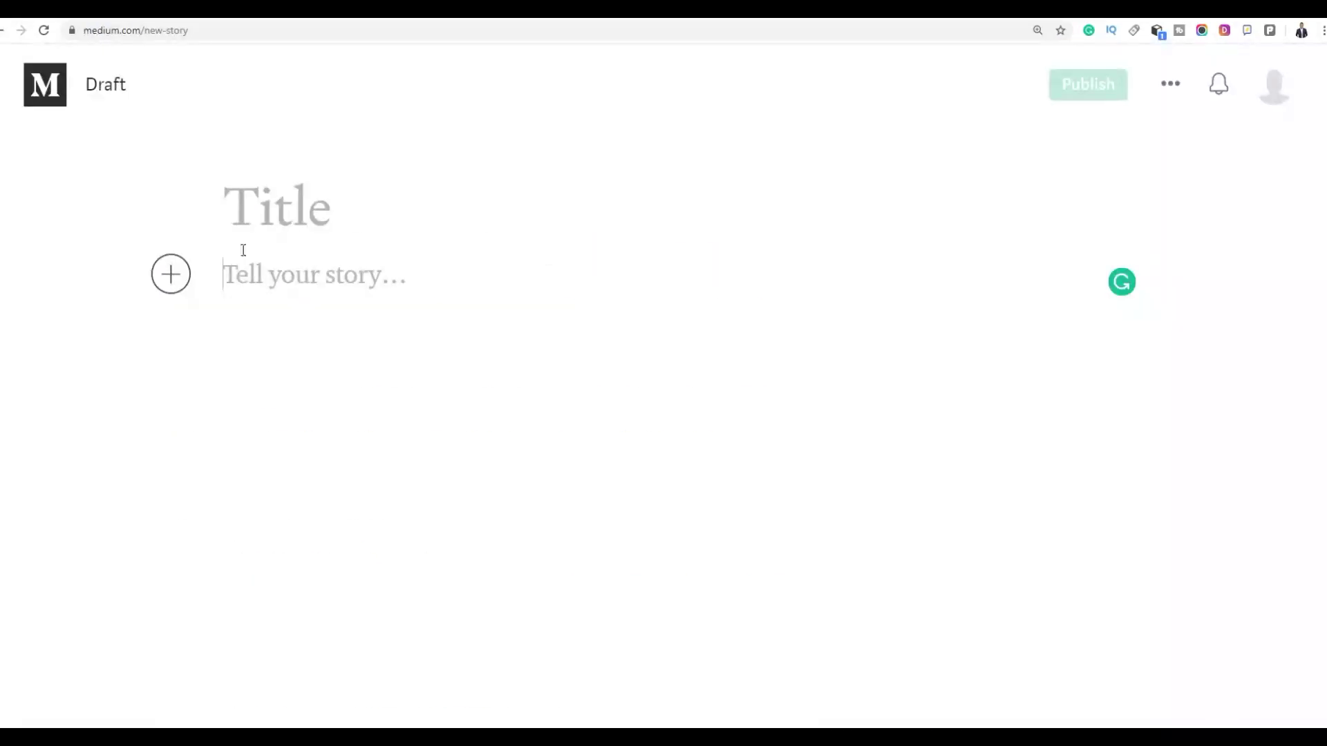
pyautogui.rightClick(250, 225)
pyautogui.click(283, 339)
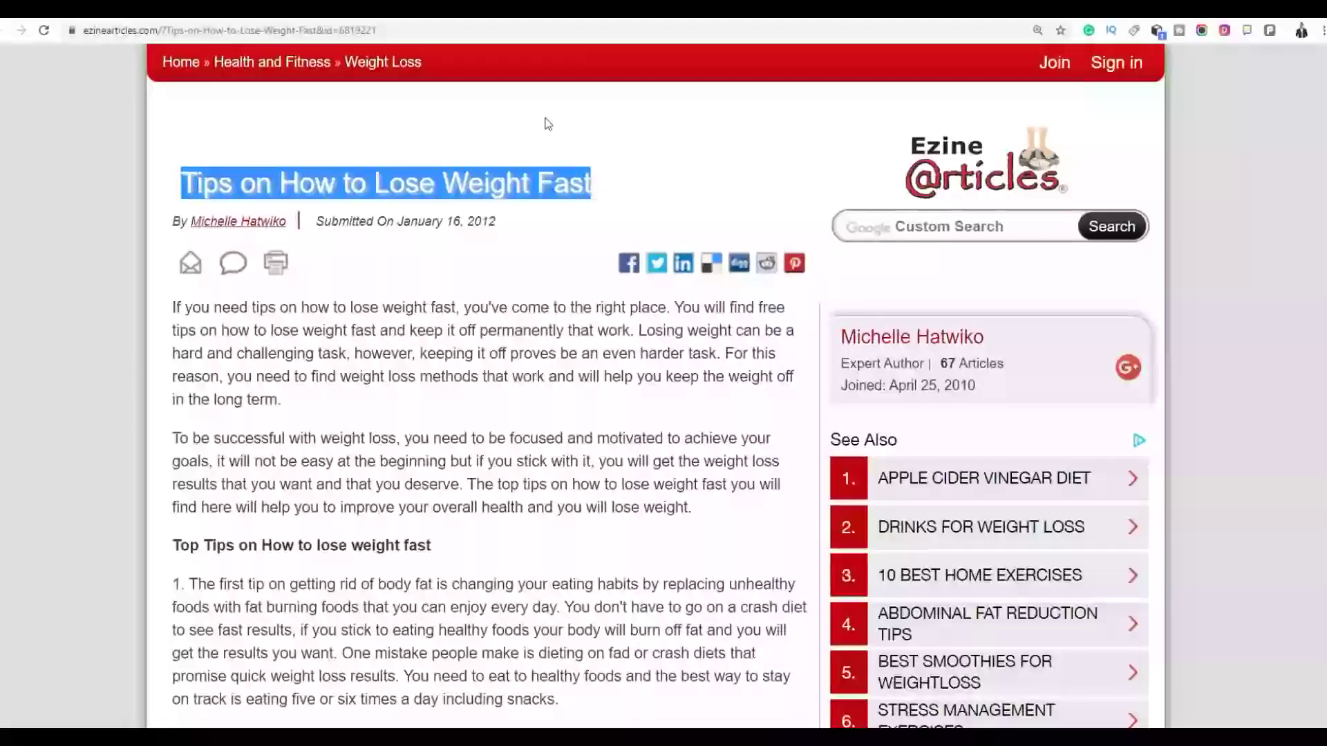
# - Copy the full body of the "Tips on How to Lose Weight Fast" article and paste it into the body of the Medium draft
pyautogui.scroll(-2, 391, 367)
pyautogui.scroll(-1, 391, 368)
pyautogui.scroll(2, 276, 290)
pyautogui.click(192, 244)
pyautogui.moveTo(192, 244); pyautogui.dragTo(890, 359)
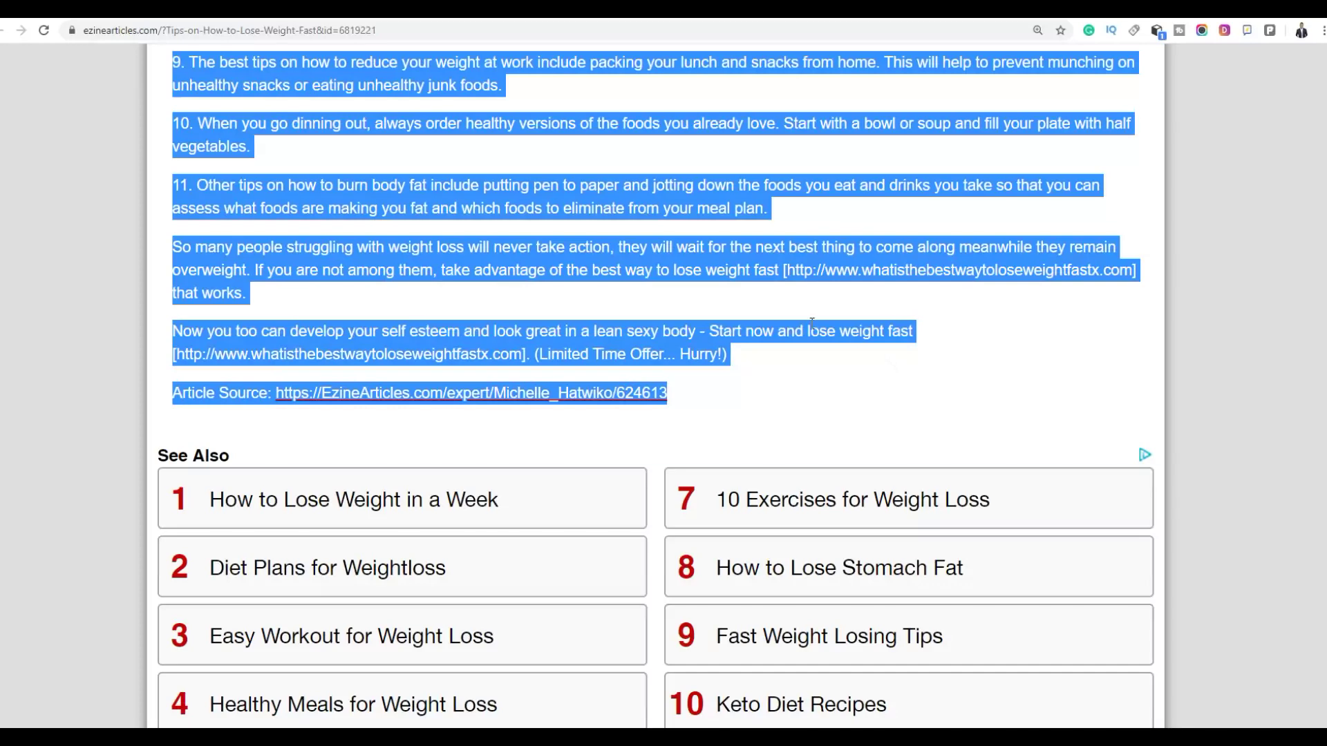
pyautogui.rightClick(768, 346)
pyautogui.click(793, 354)
pyautogui.hotkey('ctrl', 'Tab')
pyautogui.rightClick(309, 284)
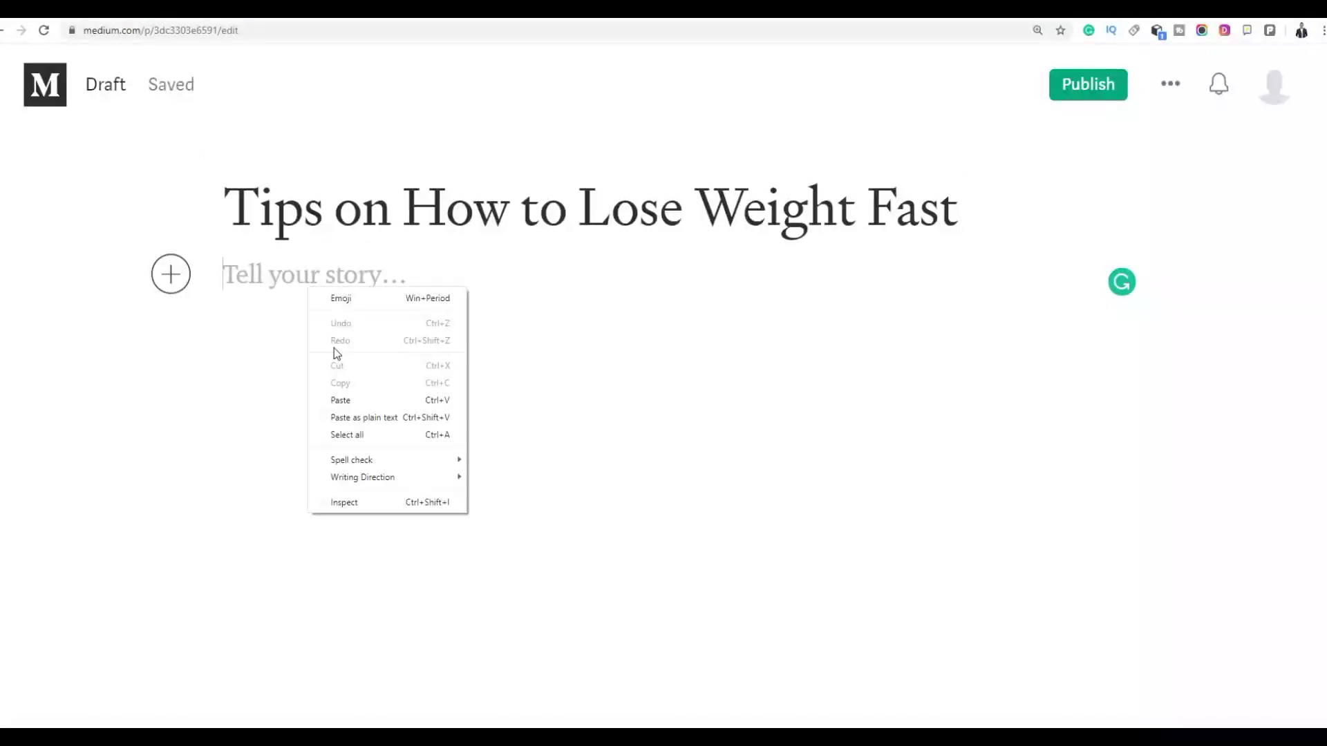
pyautogui.click(344, 403)
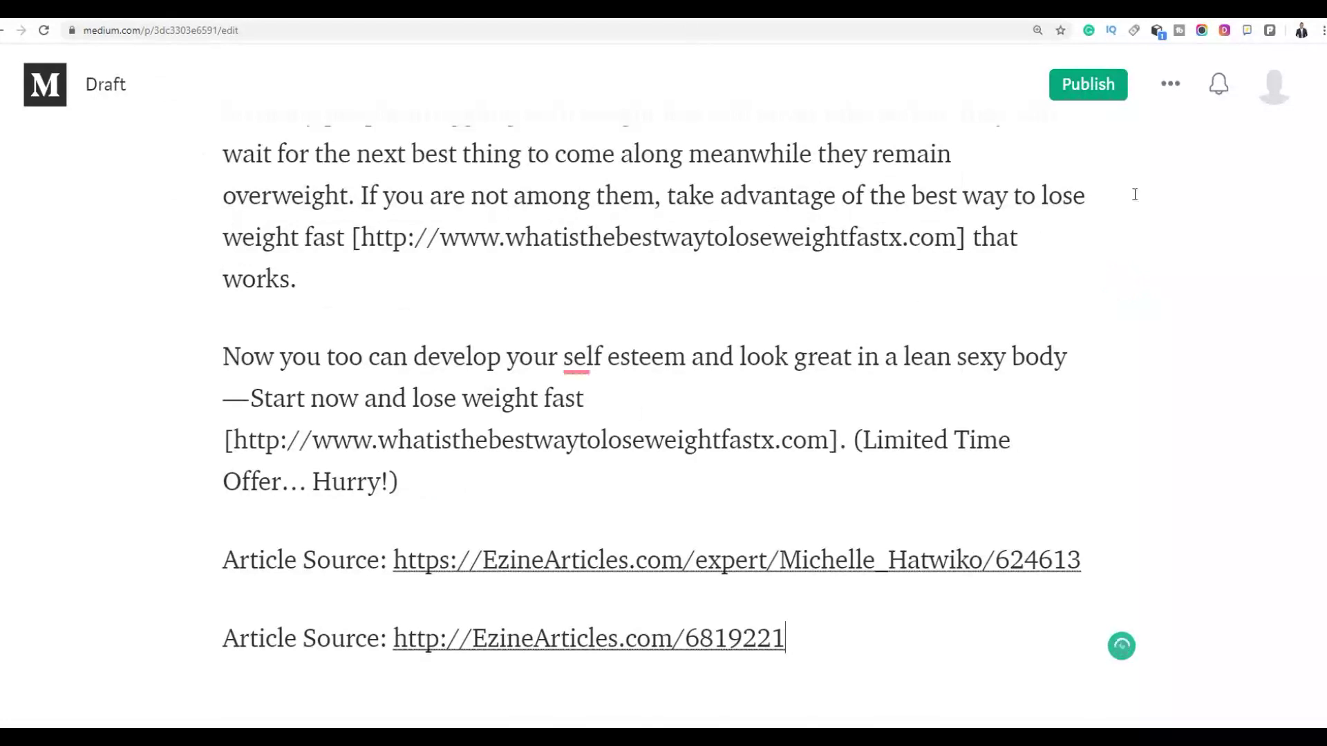
# - Delete the two "Article Source" lines from the end of the Medium draft
pyautogui.hotkey('ctrl', '-')
pyautogui.hotkey('ctrl', '-')
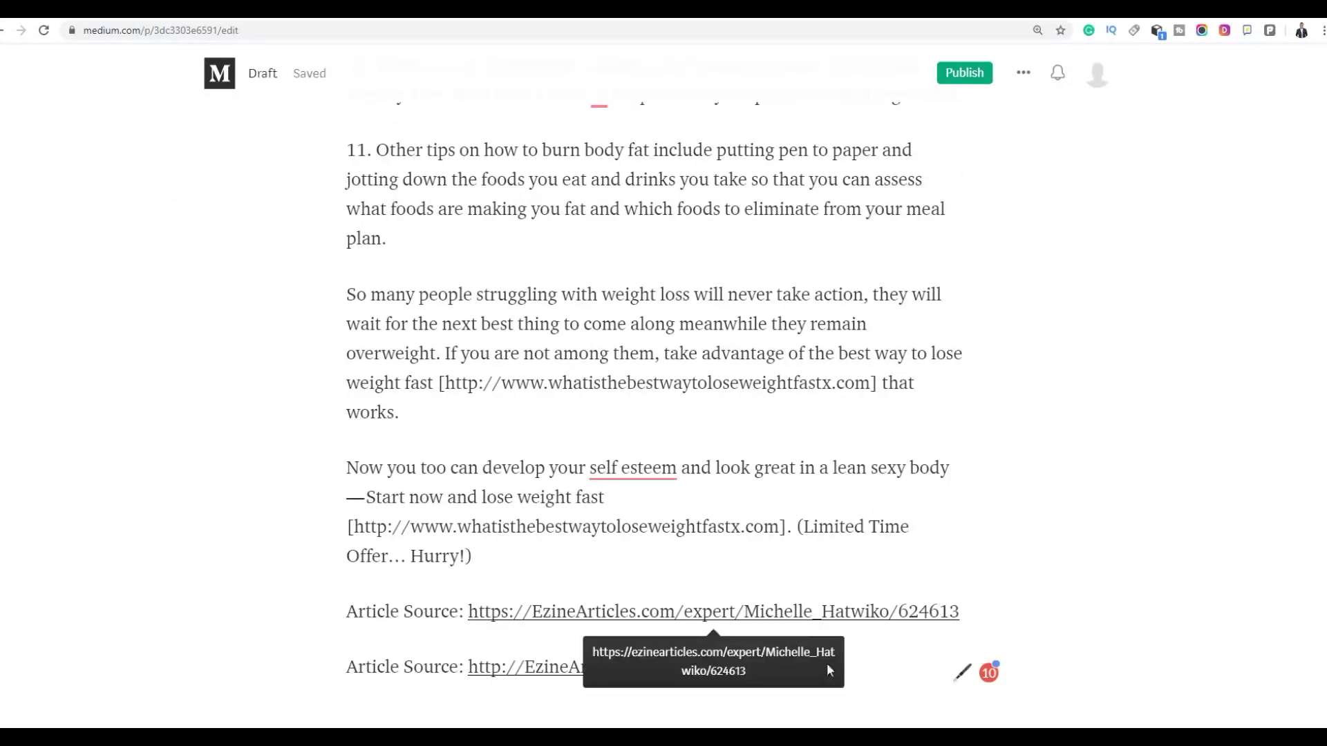
pyautogui.click(909, 641)
pyautogui.moveTo(778, 667); pyautogui.dragTo(343, 608)
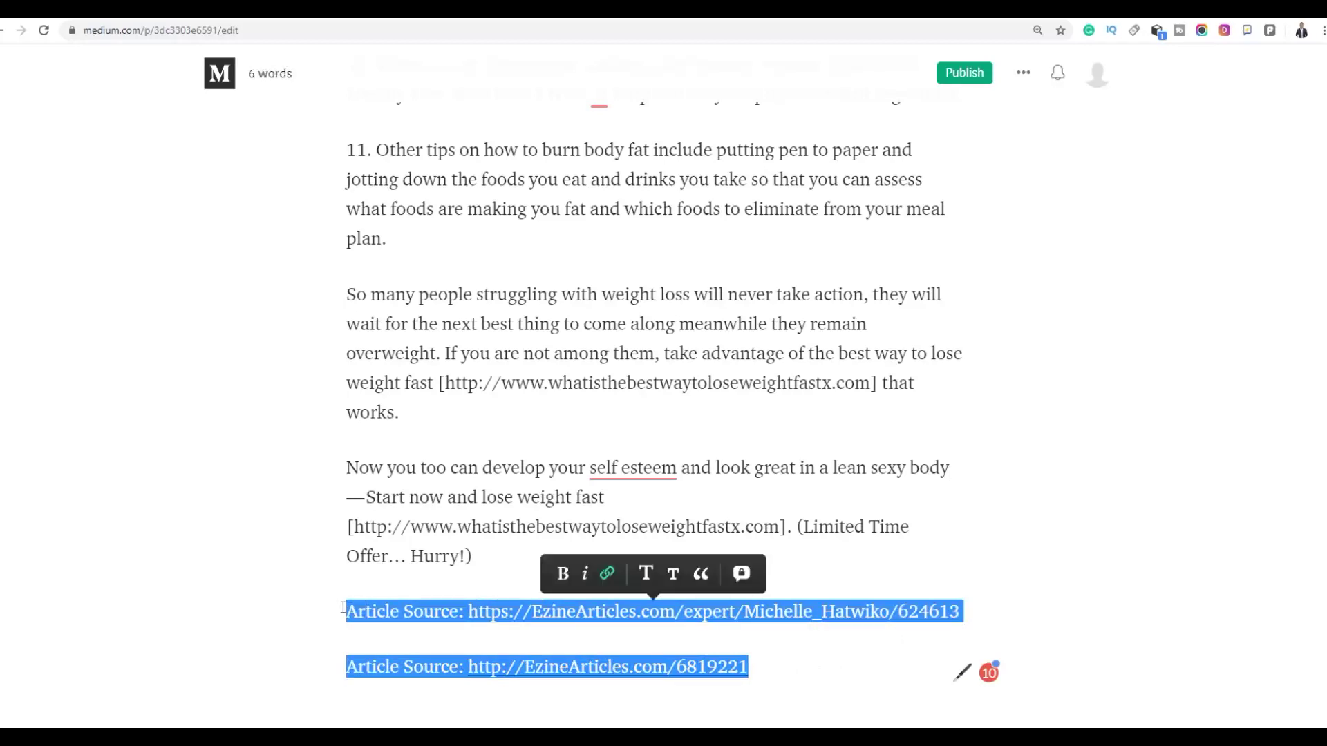
pyautogui.press('BackSpace')
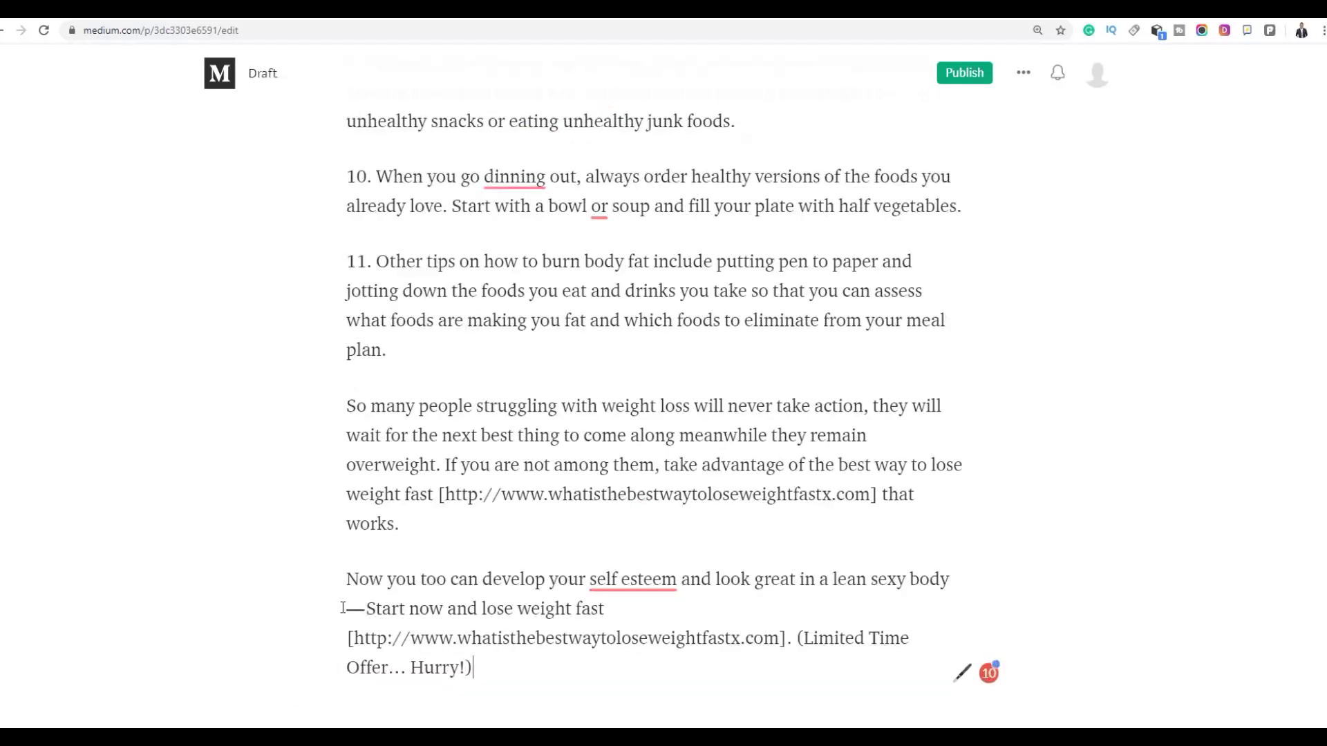
# - Review the pasted story from its last paragraph back up to the title
pyautogui.scroll(8, 546, 344)
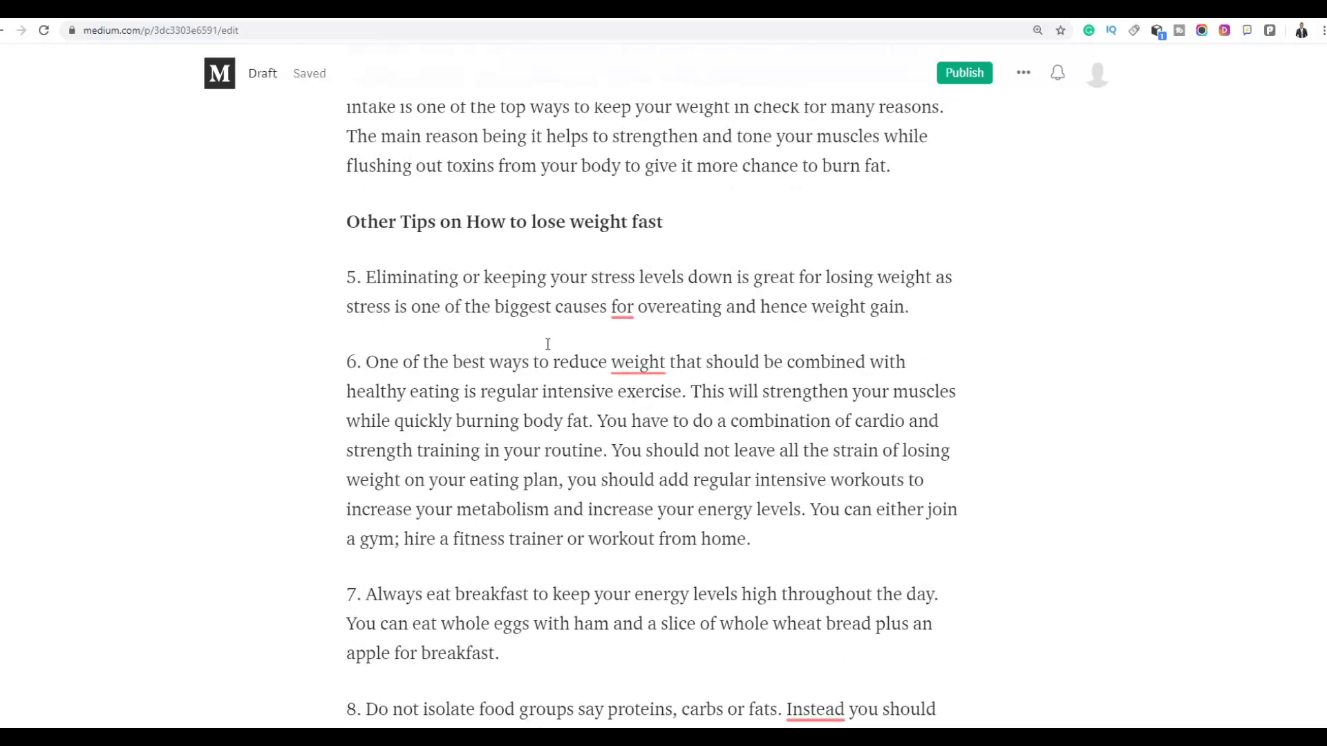
pyautogui.scroll(6, 547, 344)
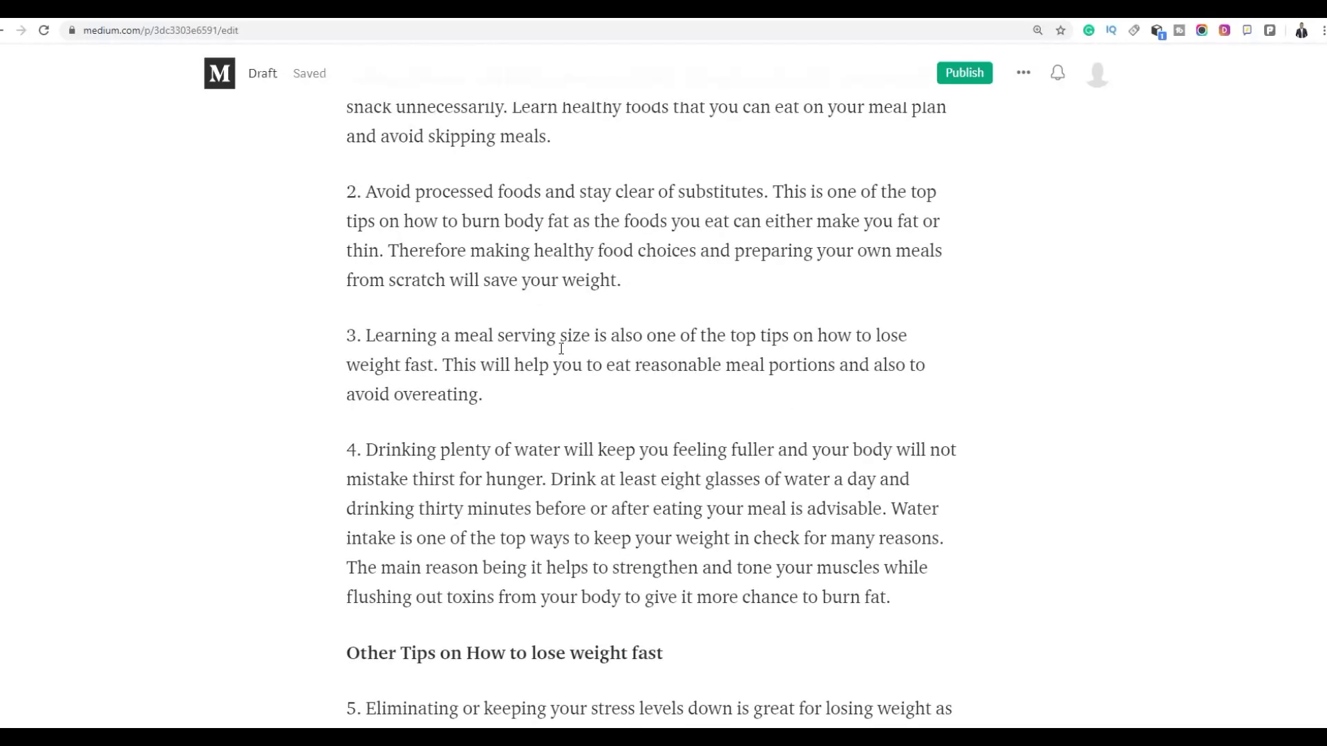
pyautogui.scroll(6, 561, 349)
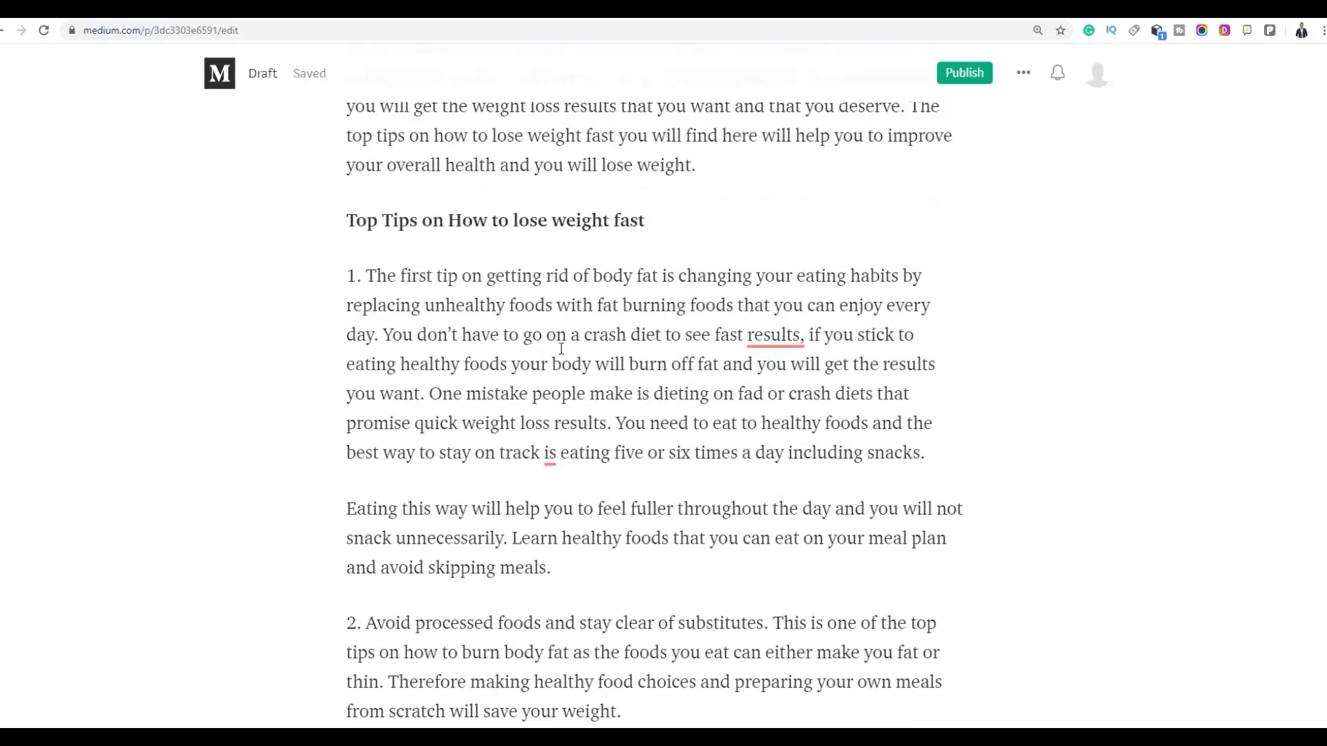
pyautogui.scroll(5, 561, 349)
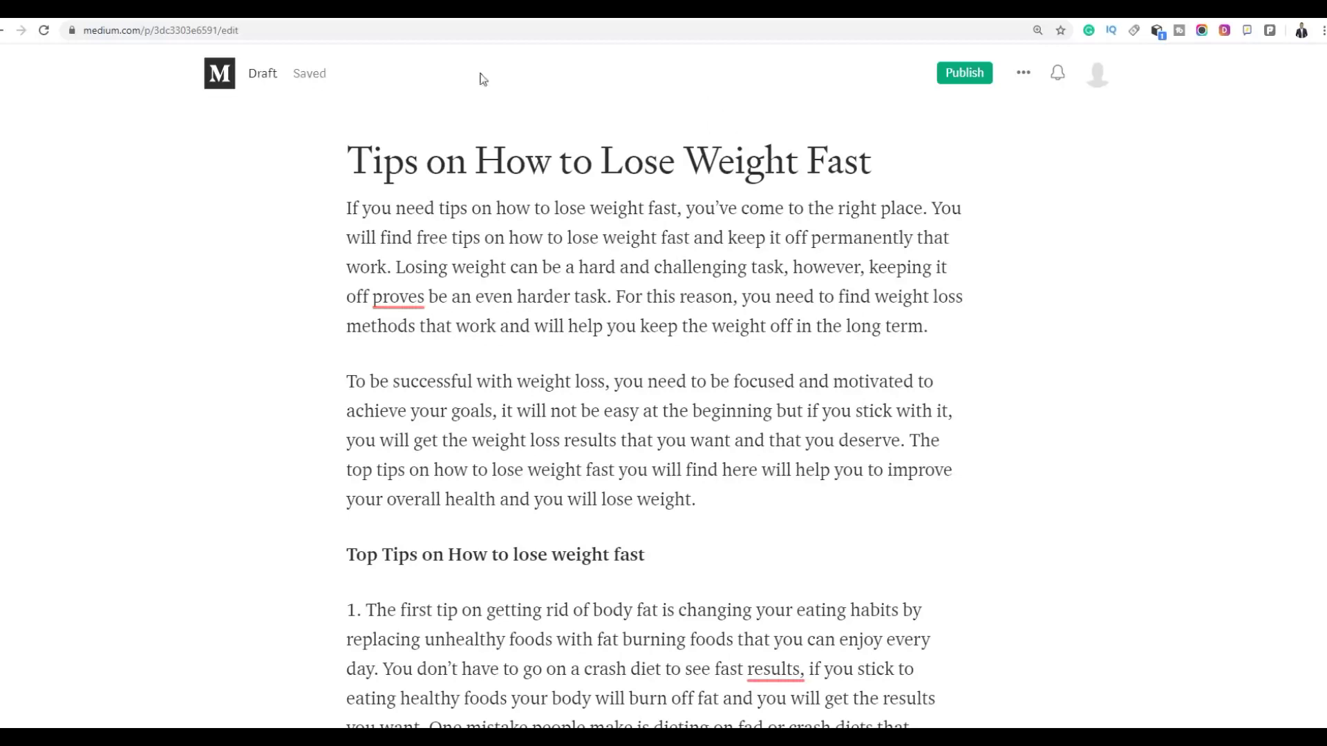
# - Switch to the ClickBank marketplace and generate a HopLink for Eat Sleep Burn using the account nickname, leaving the tracking ID empty
pyautogui.click(553, 8)
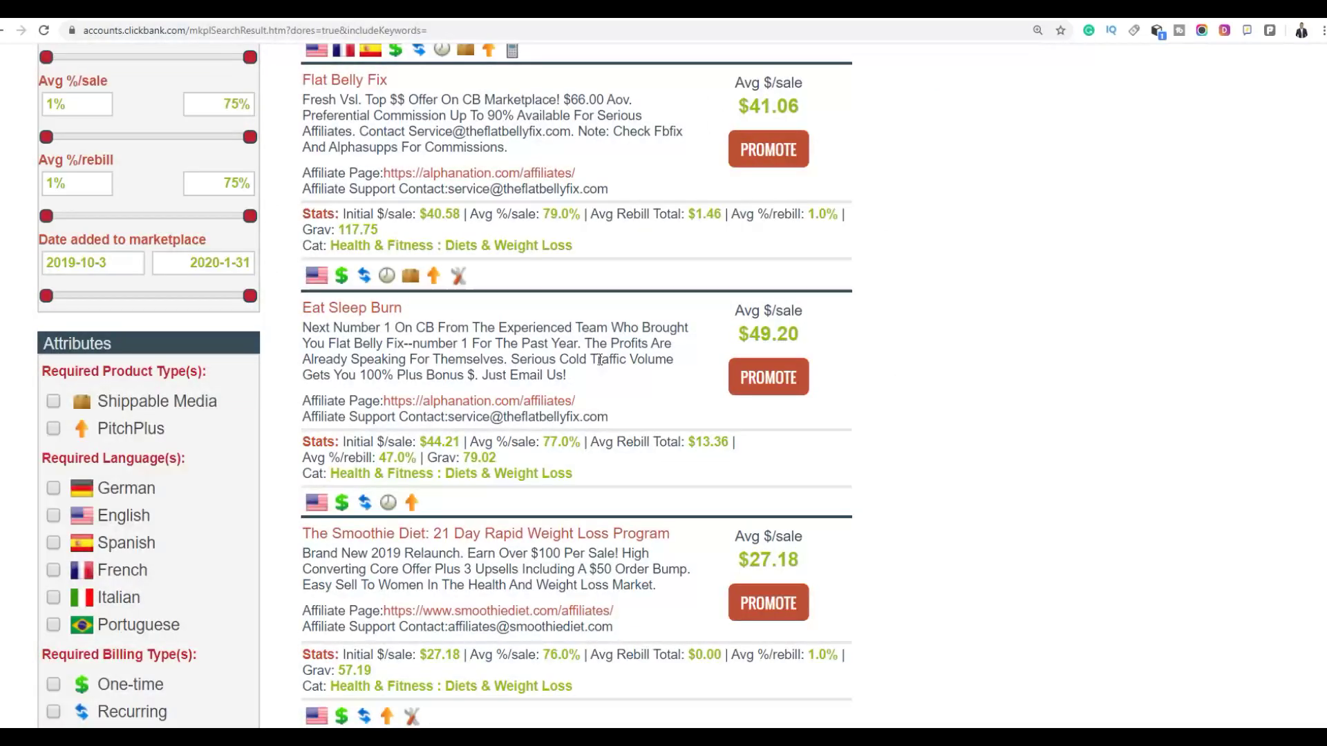
pyautogui.click(761, 391)
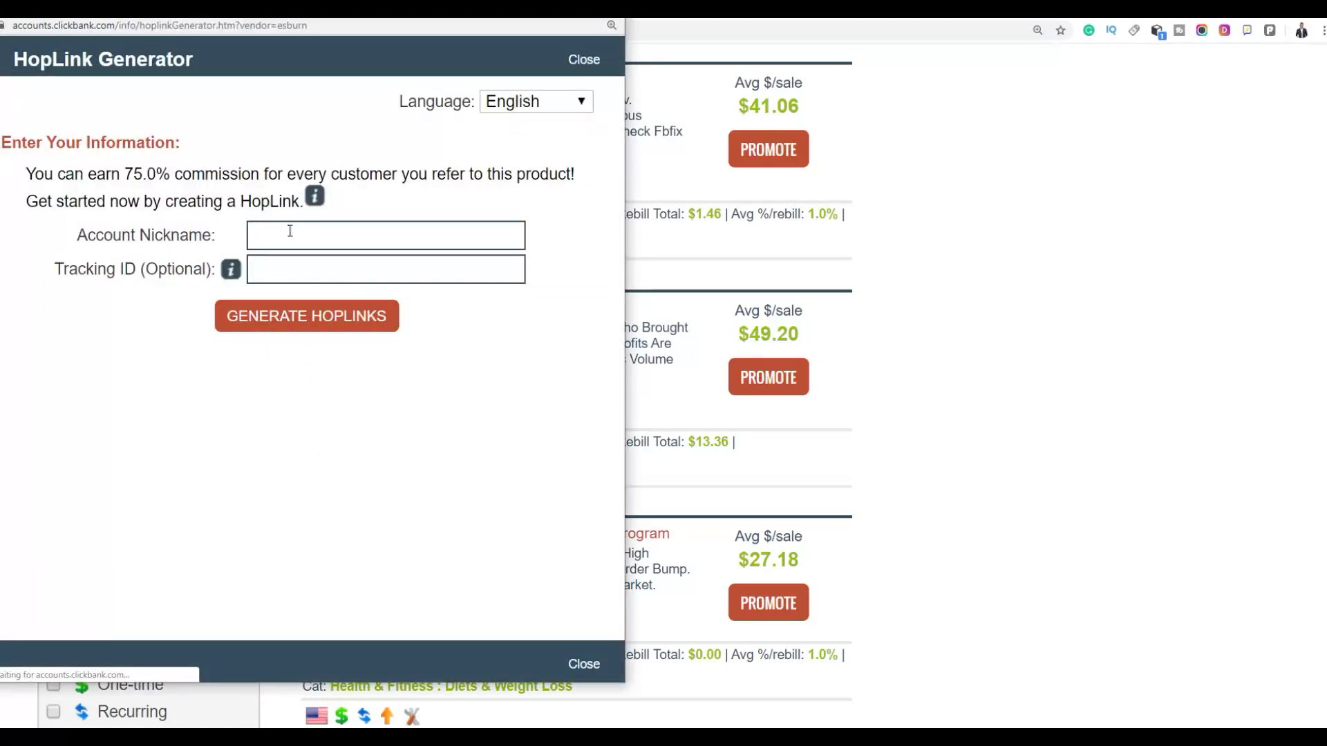
pyautogui.click(286, 233)
pyautogui.click(270, 270)
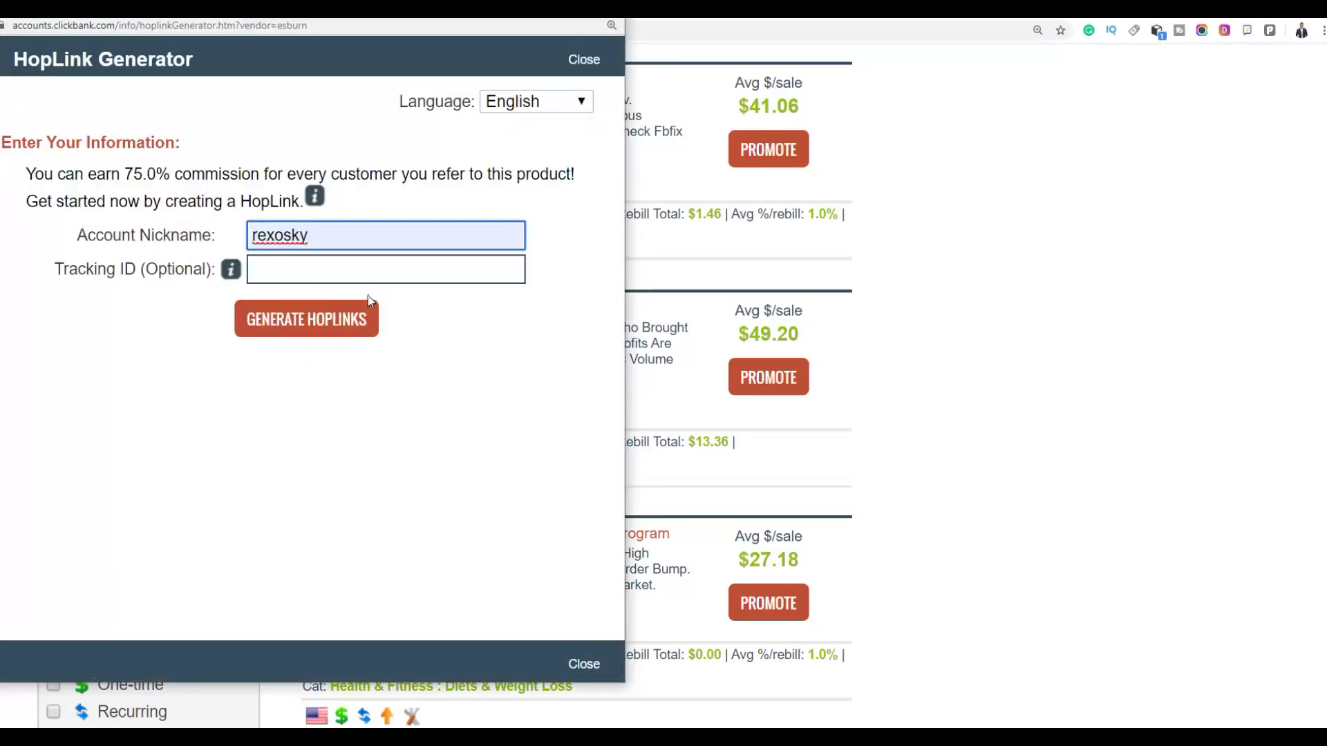
pyautogui.click(283, 333)
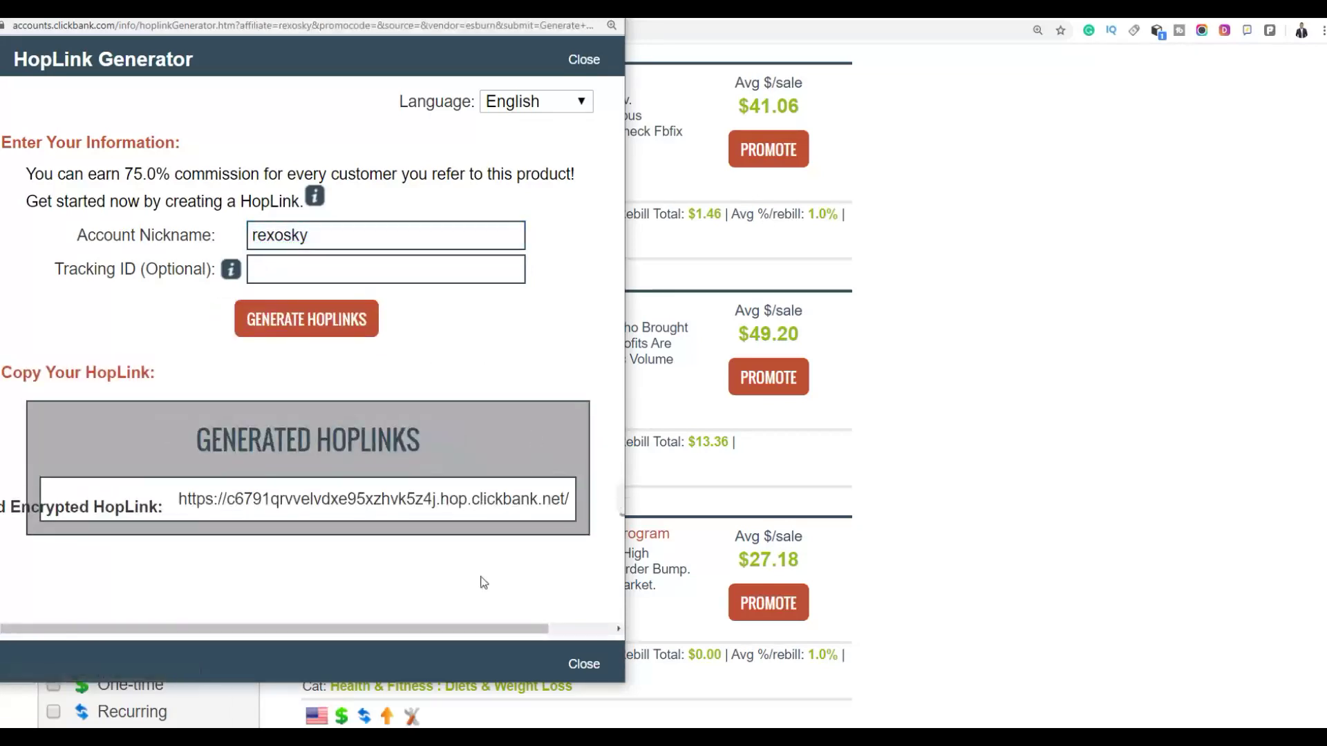
# - Copy the generated encrypted HopLink and close the HopLink Generator
pyautogui.moveTo(483, 628); pyautogui.dragTo(548, 628)
pyautogui.click(561, 499)
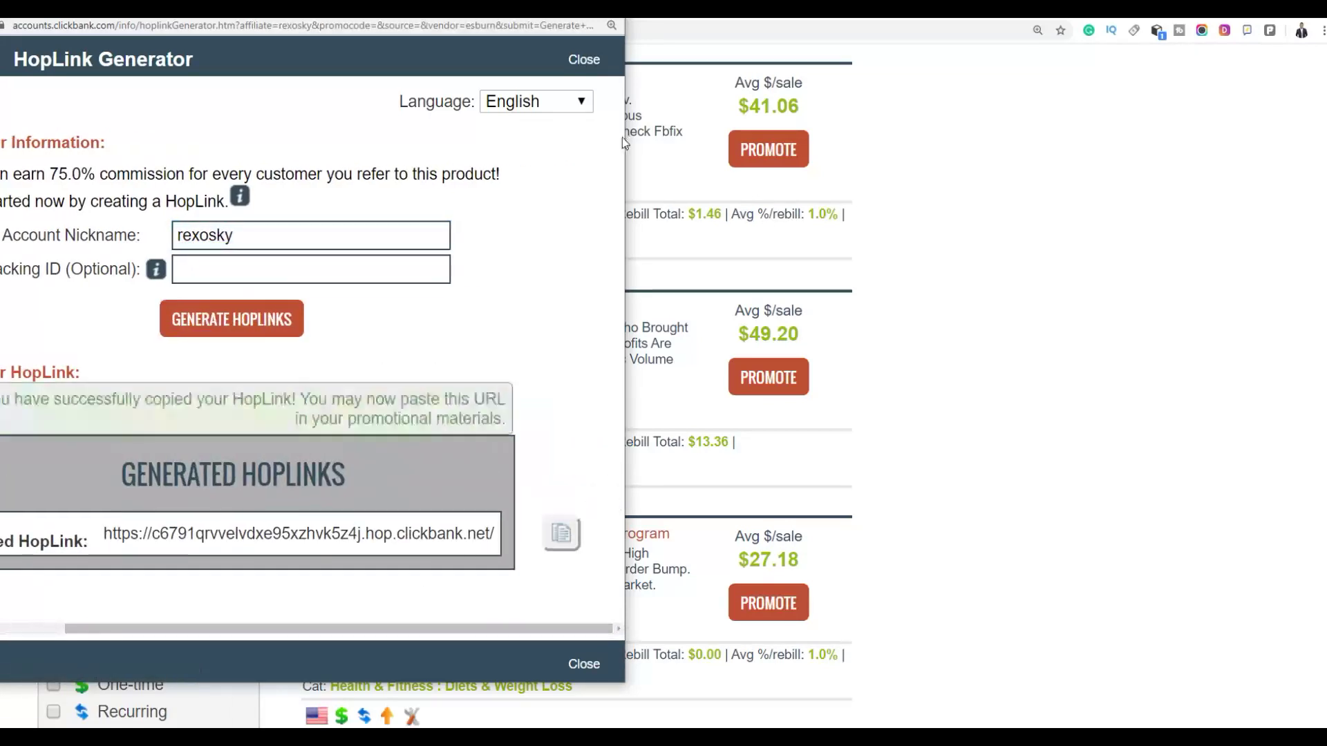
pyautogui.click(584, 59)
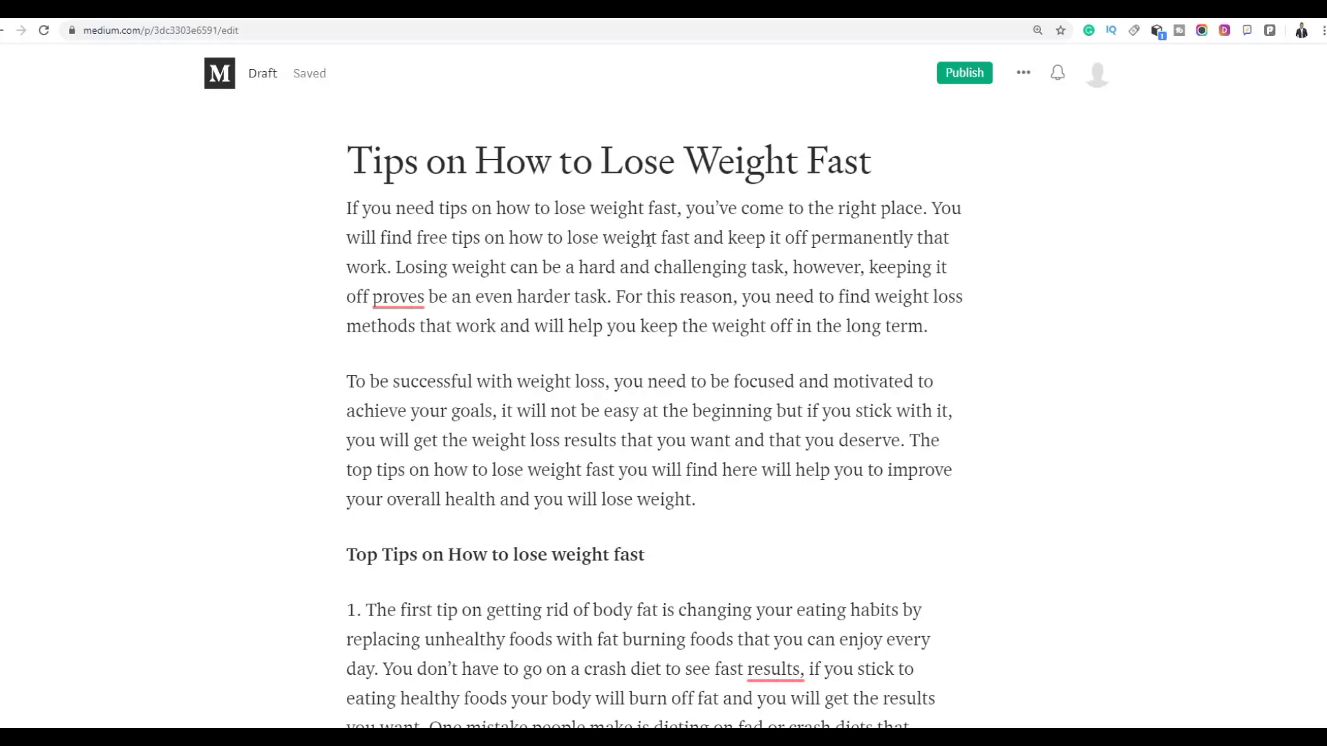
# - In the Medium draft's first paragraph, link the phrase "you keep the weight off" to the copied HopLink and make it bold
pyautogui.scroll(-6, 649, 239)
pyautogui.scroll(6, 657, 239)
pyautogui.moveTo(607, 326); pyautogui.dragTo(793, 327)
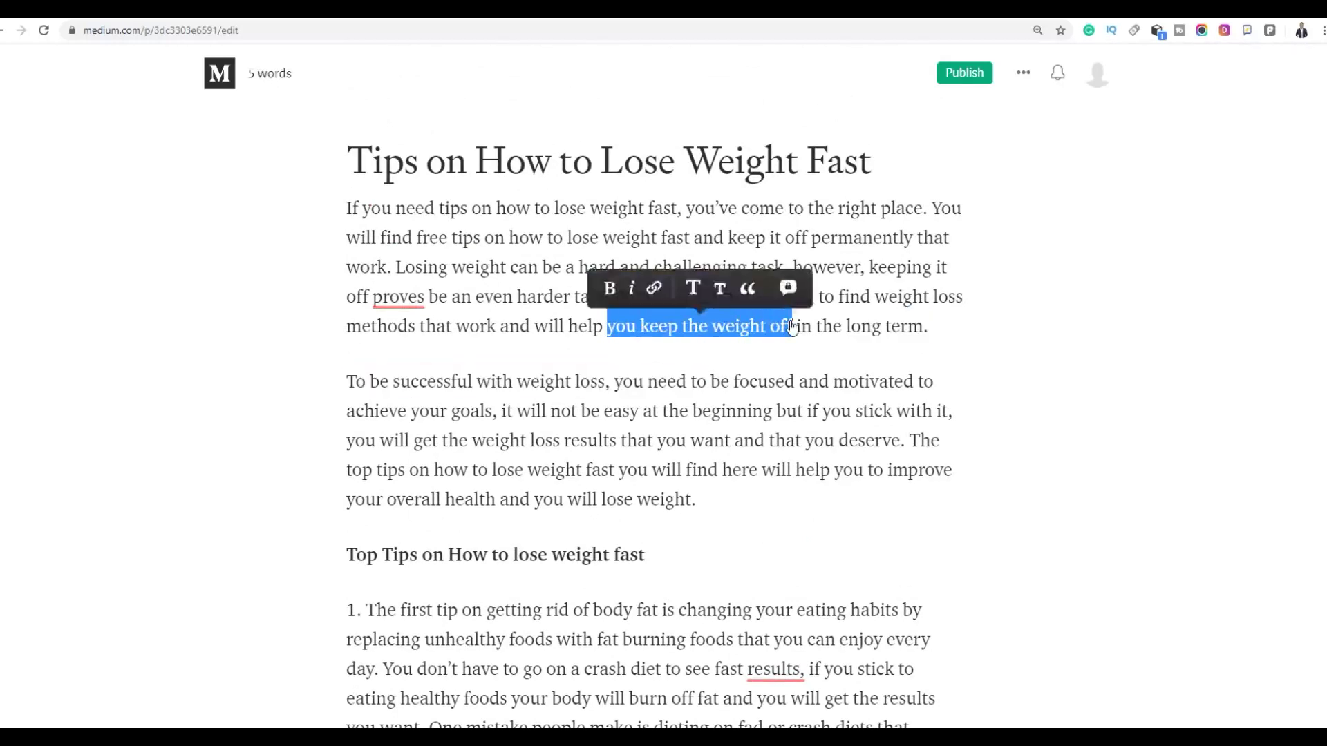
pyautogui.click(654, 289)
pyautogui.rightClick(629, 300)
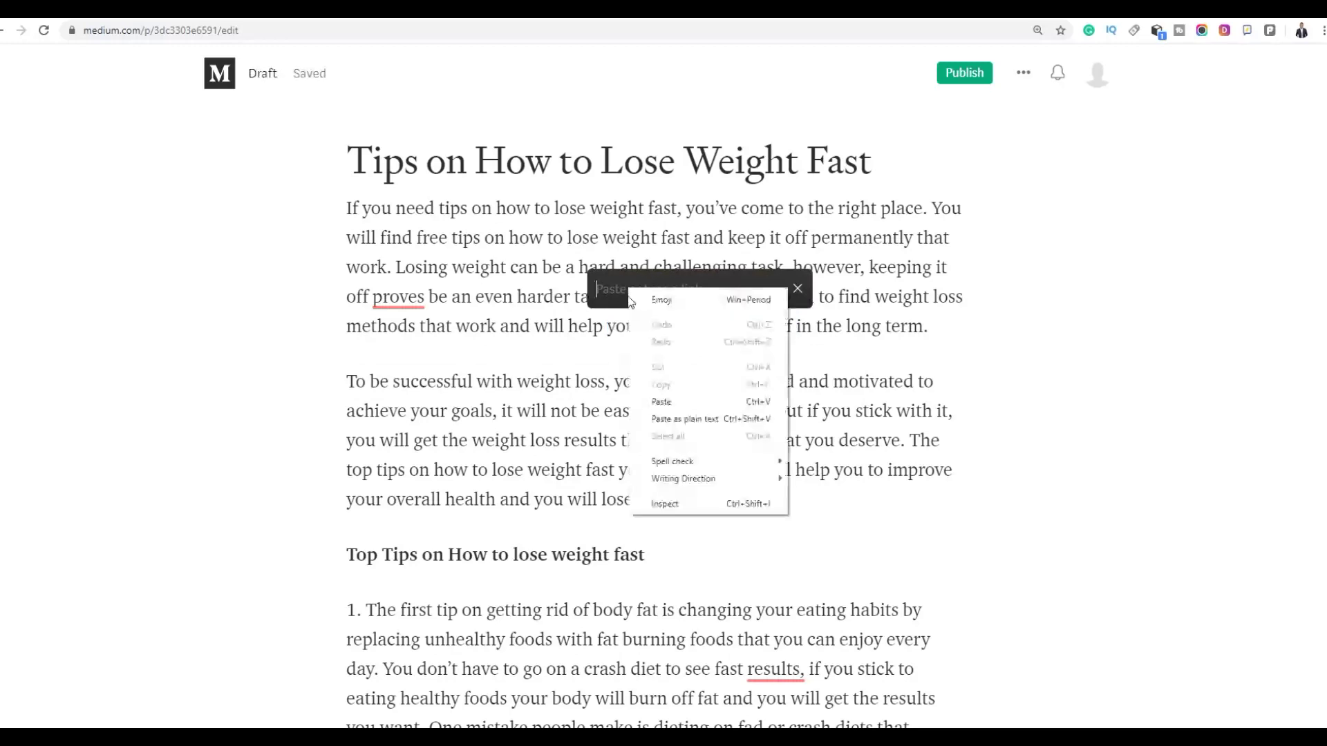
pyautogui.click(653, 401)
pyautogui.press('Return')
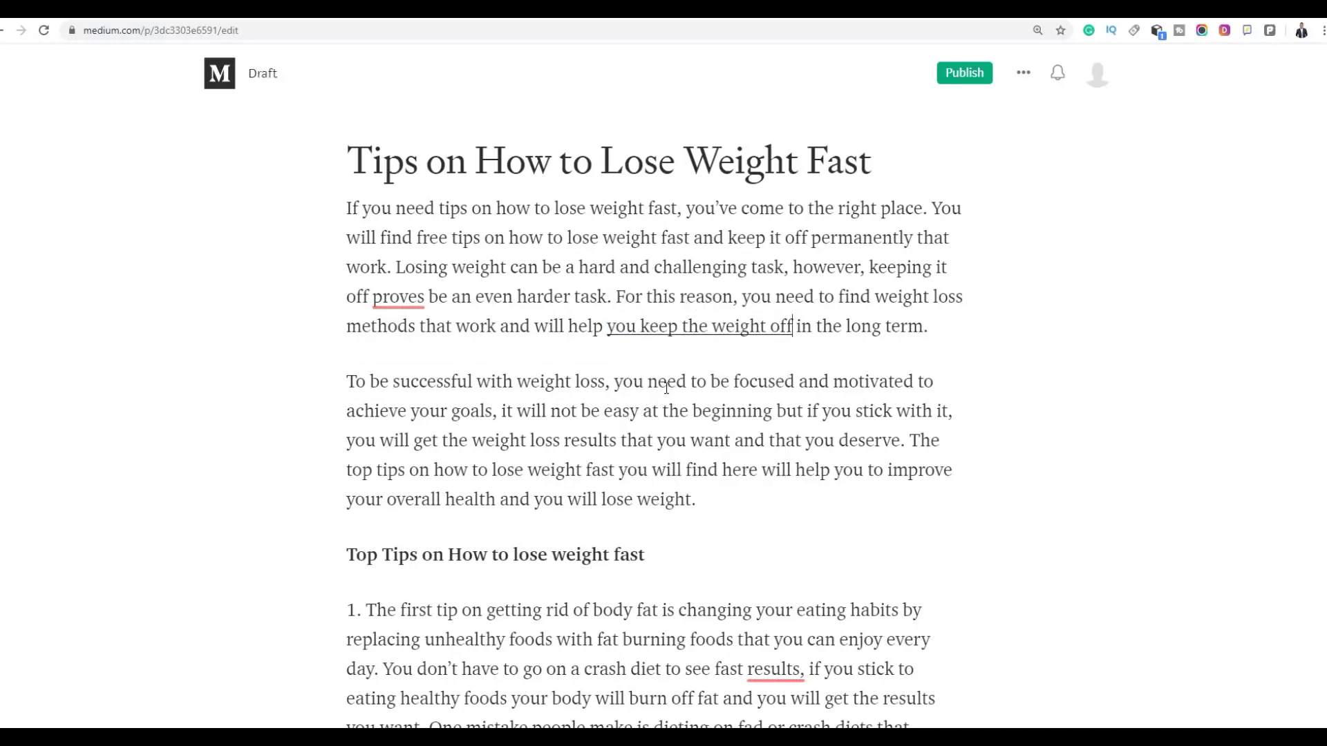
pyautogui.moveTo(804, 326); pyautogui.dragTo(610, 325)
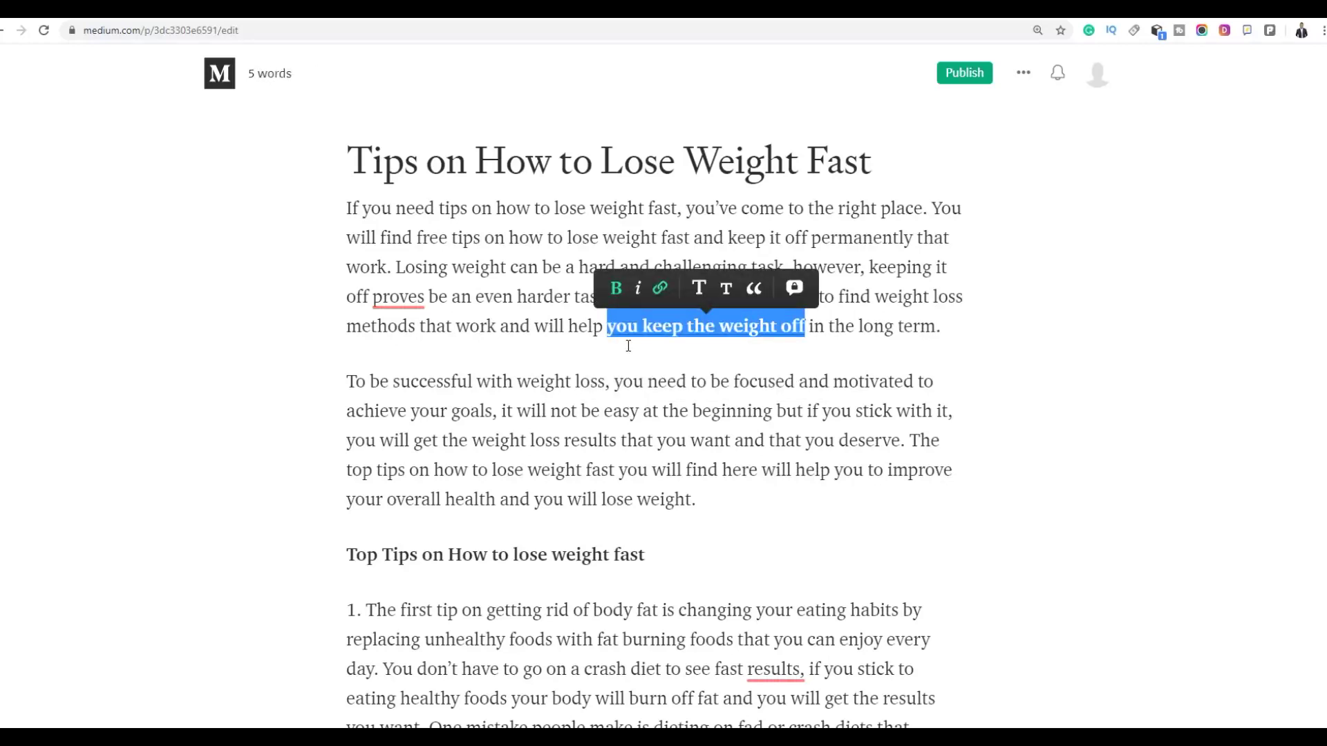
pyautogui.click(574, 413)
# - Delete the bracketed web address after "weight fast" in the "So many people struggling" paragraph near the story's end
pyautogui.scroll(-7, 1204, 346)
pyautogui.scroll(-5, 710, 421)
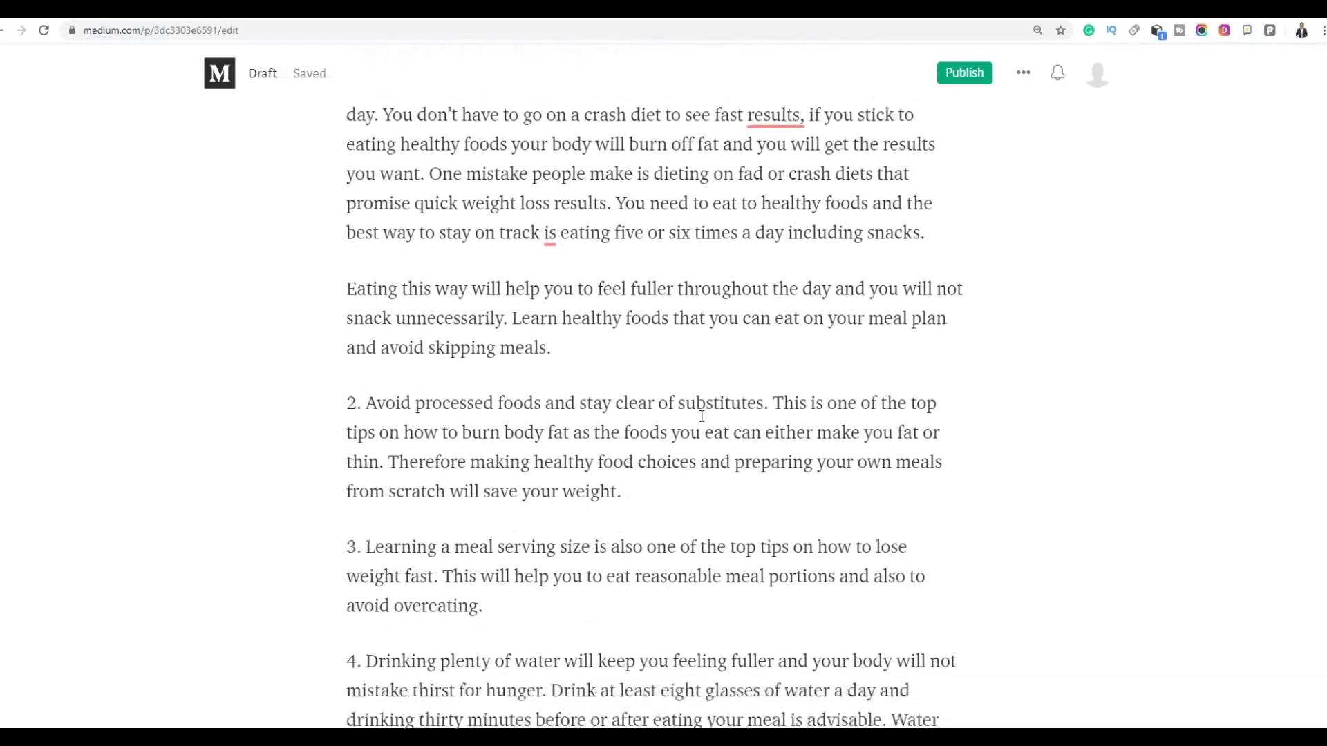
pyautogui.scroll(-15, 690, 393)
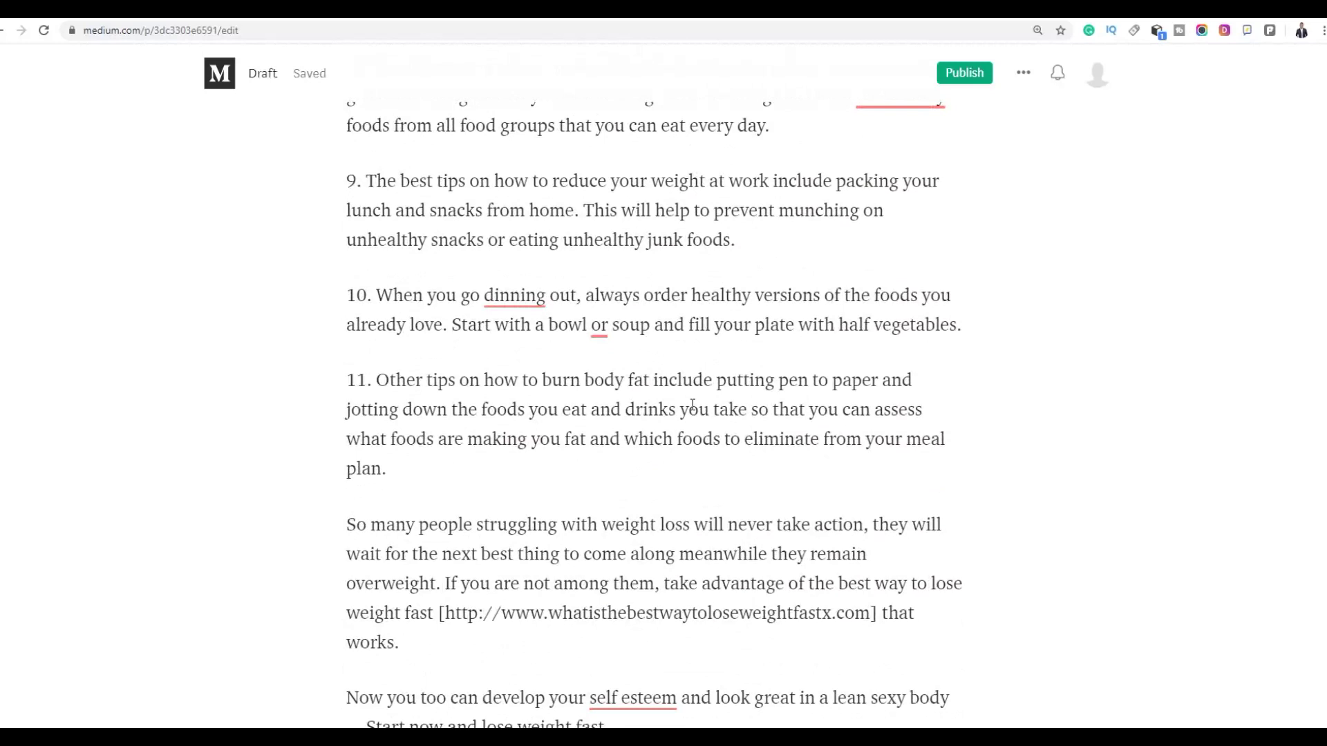
pyautogui.scroll(-2, 694, 412)
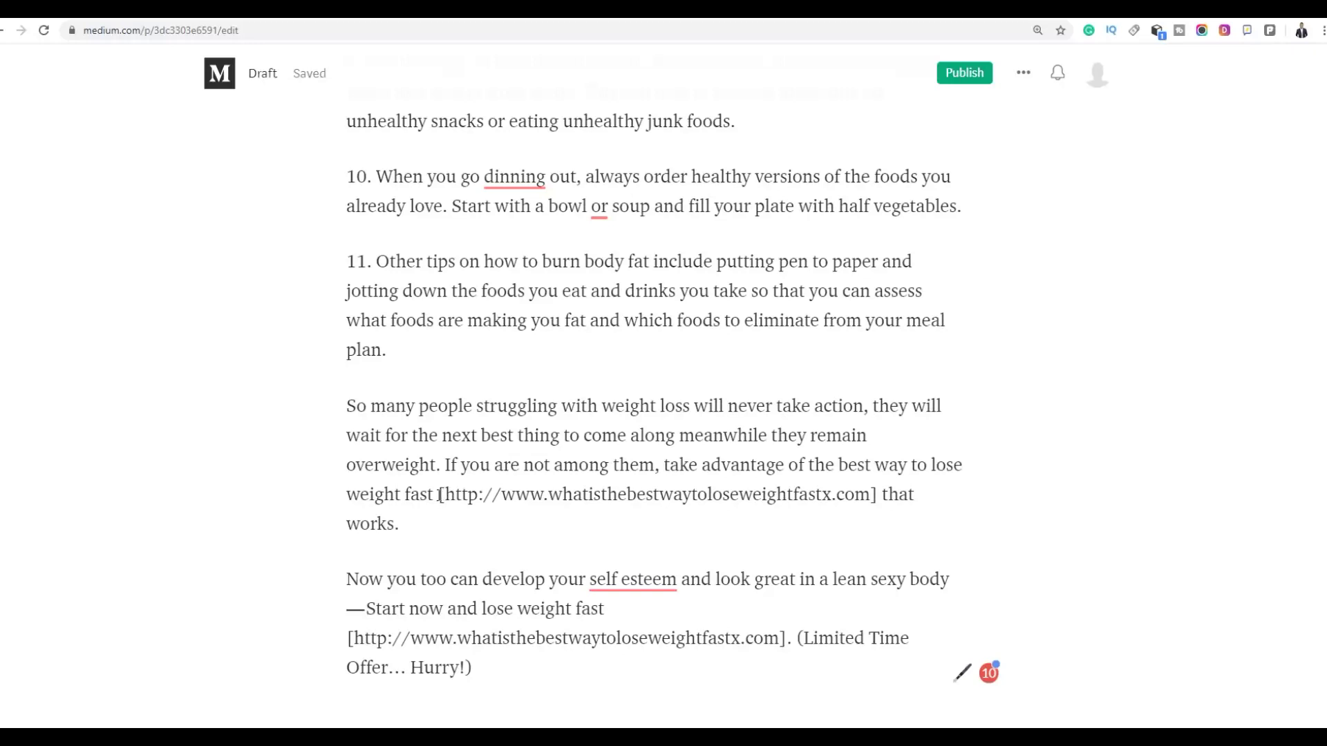
pyautogui.moveTo(440, 495); pyautogui.dragTo(877, 495)
pyautogui.press('BackSpace')
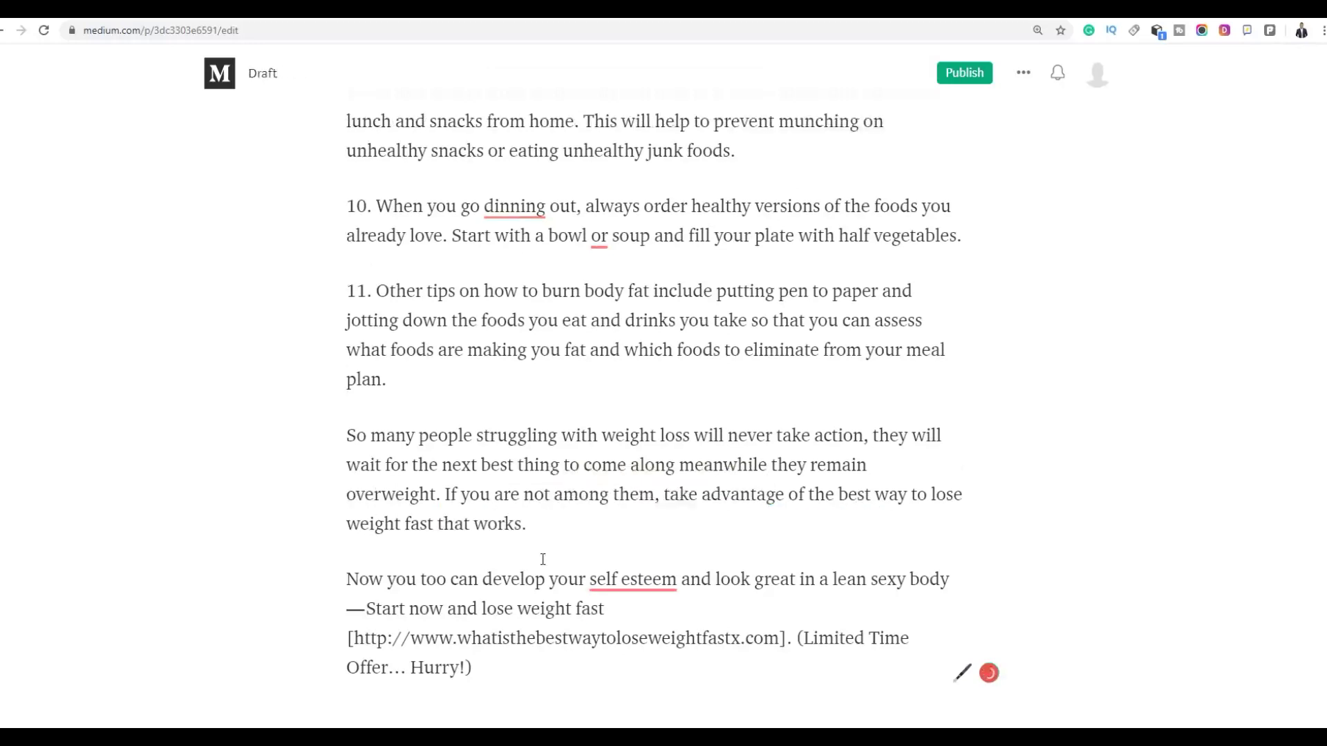
# - Replace the period ending the "So many people struggling" paragraph with the text "CLICK HERE TO LEARN MORE"
pyautogui.click(529, 525)
pyautogui.press('BackSpace')
pyautogui.write('Click')
pyautogui.press('BackSpace')
pyautogui.press('BackSpace')
pyautogui.press('BackSpace')
pyautogui.press('BackSpace')
pyautogui.write('LICK HERE TO LEARN MORE')
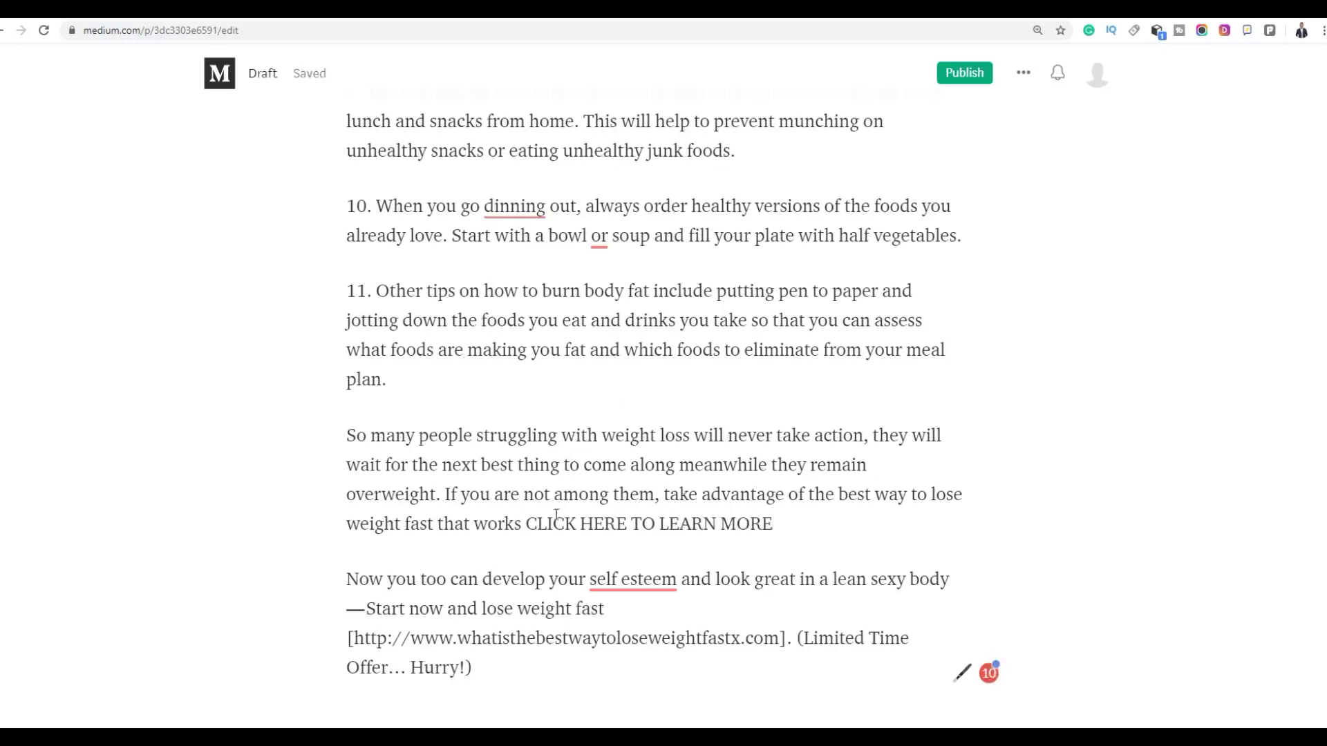
# - Make "CLICK HERE TO LEARN MORE" bold and link it to the copied HopLink
pyautogui.moveTo(526, 524); pyautogui.dragTo(772, 523)
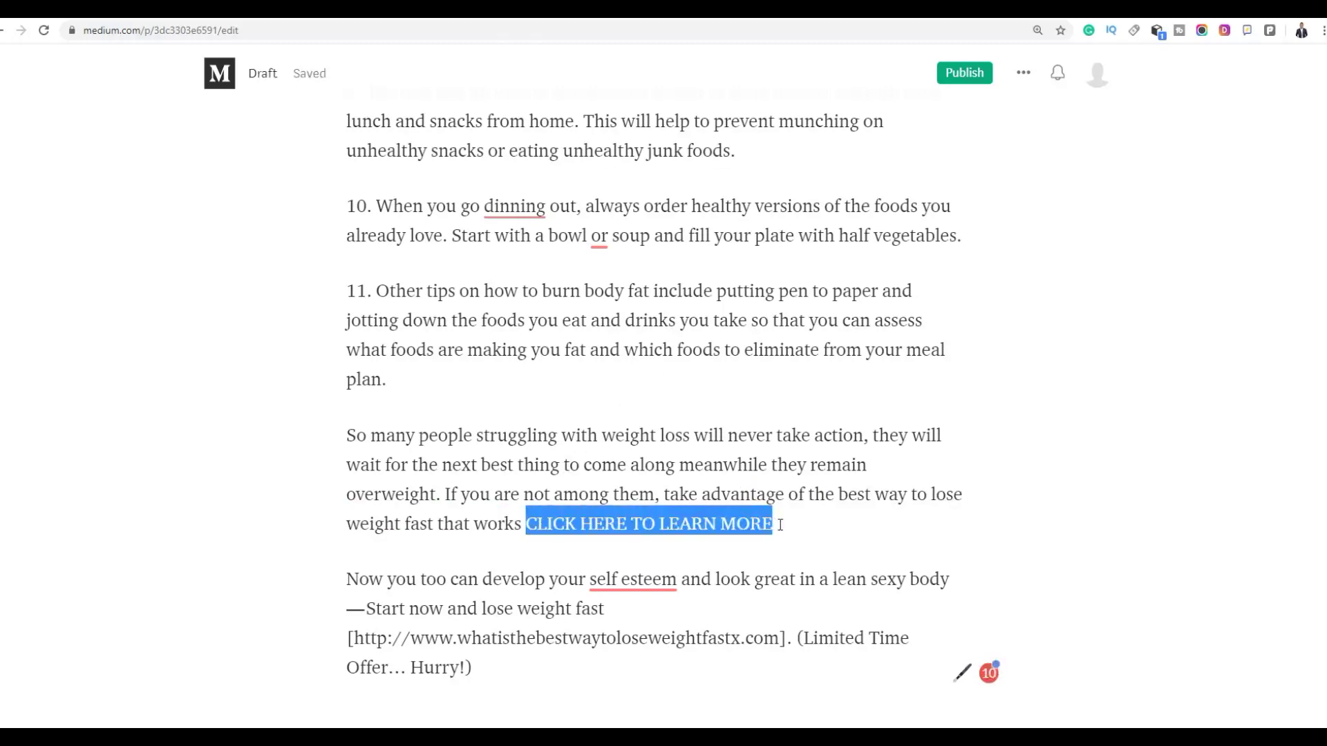
pyautogui.click(554, 492)
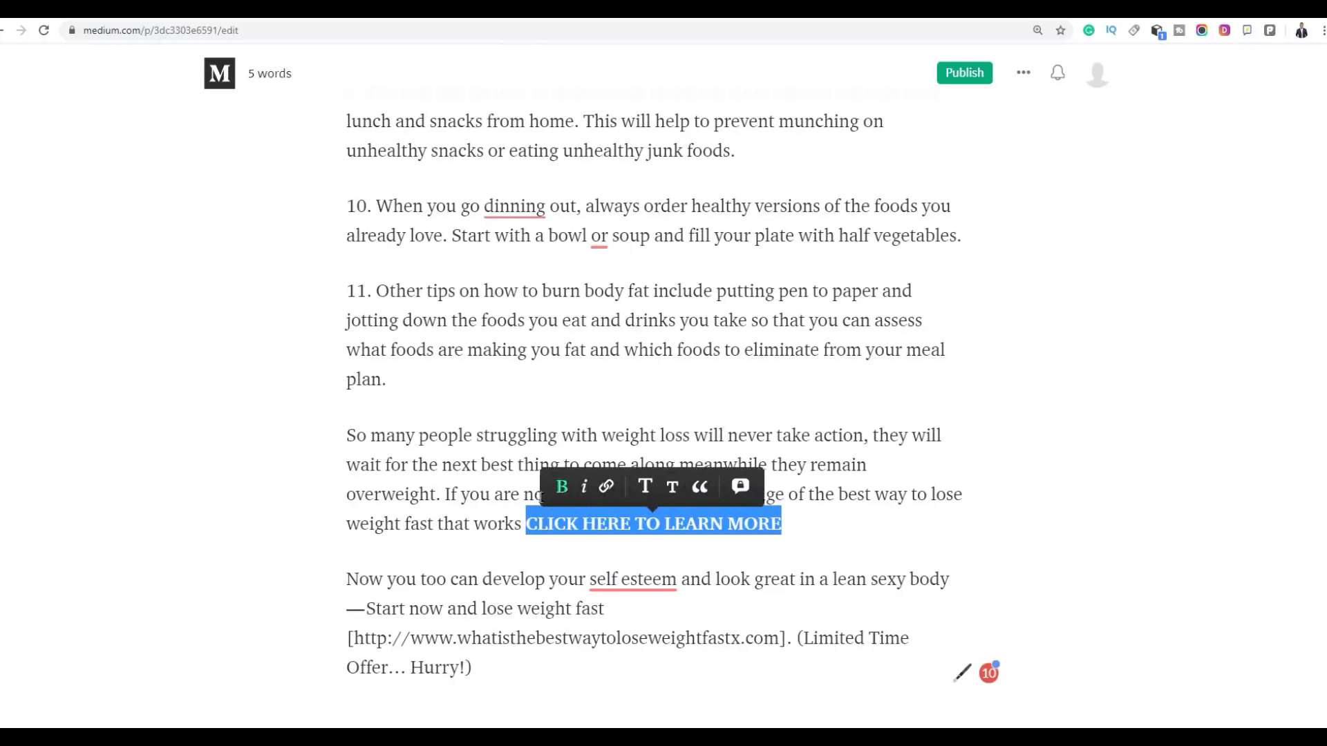
pyautogui.click(608, 488)
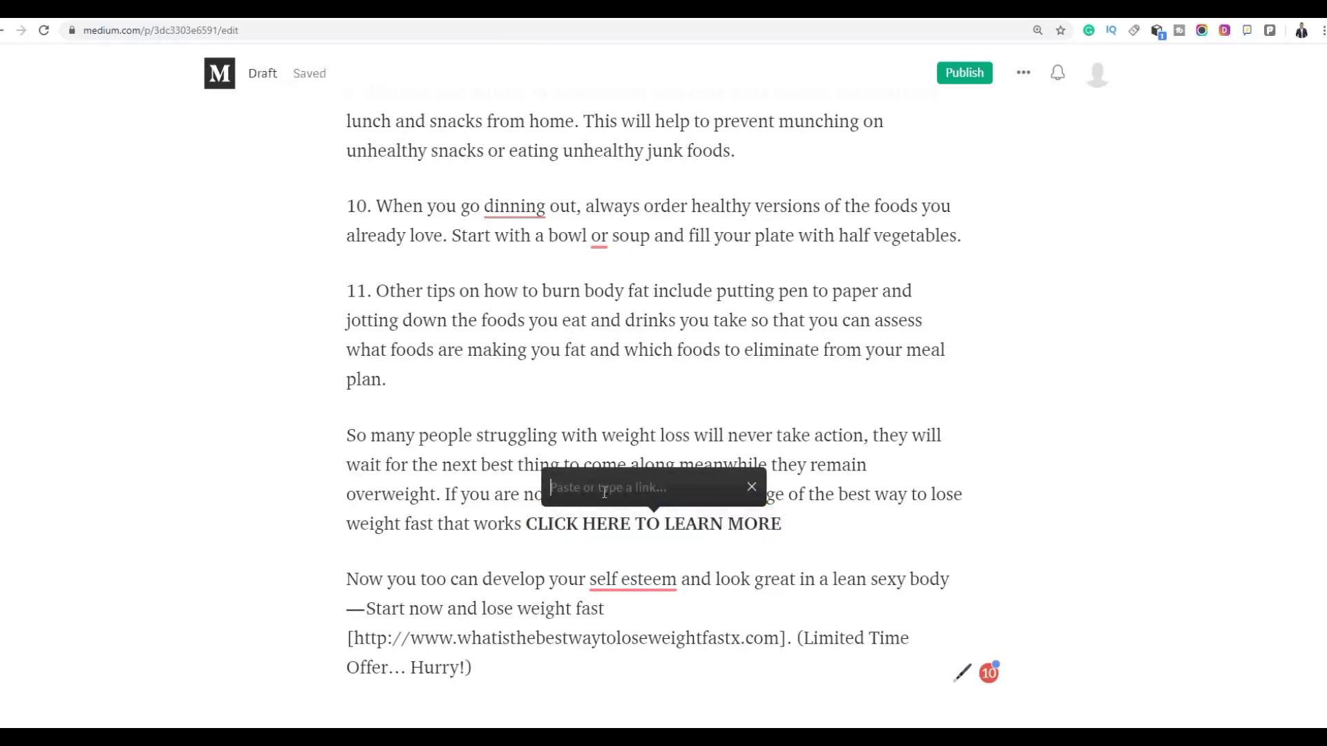
pyautogui.hotkey('ctrl', 'v')
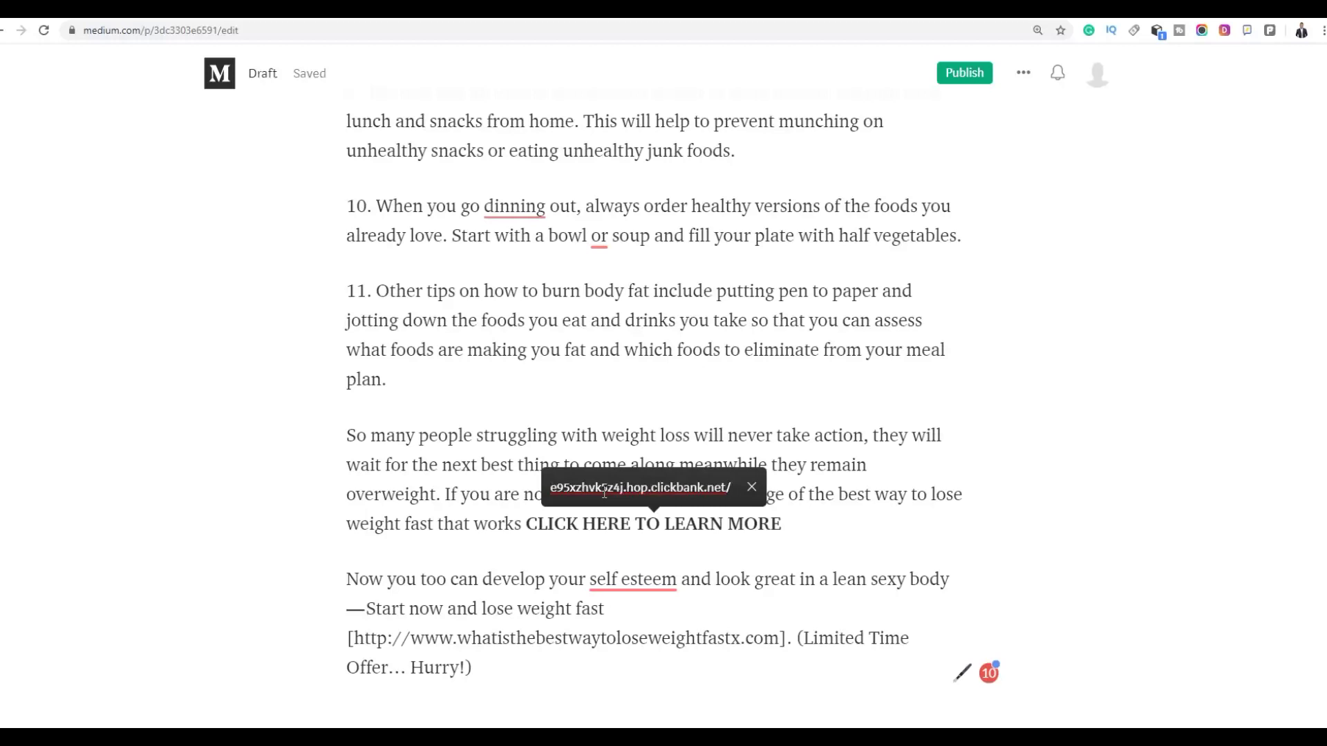
pyautogui.press('Return')
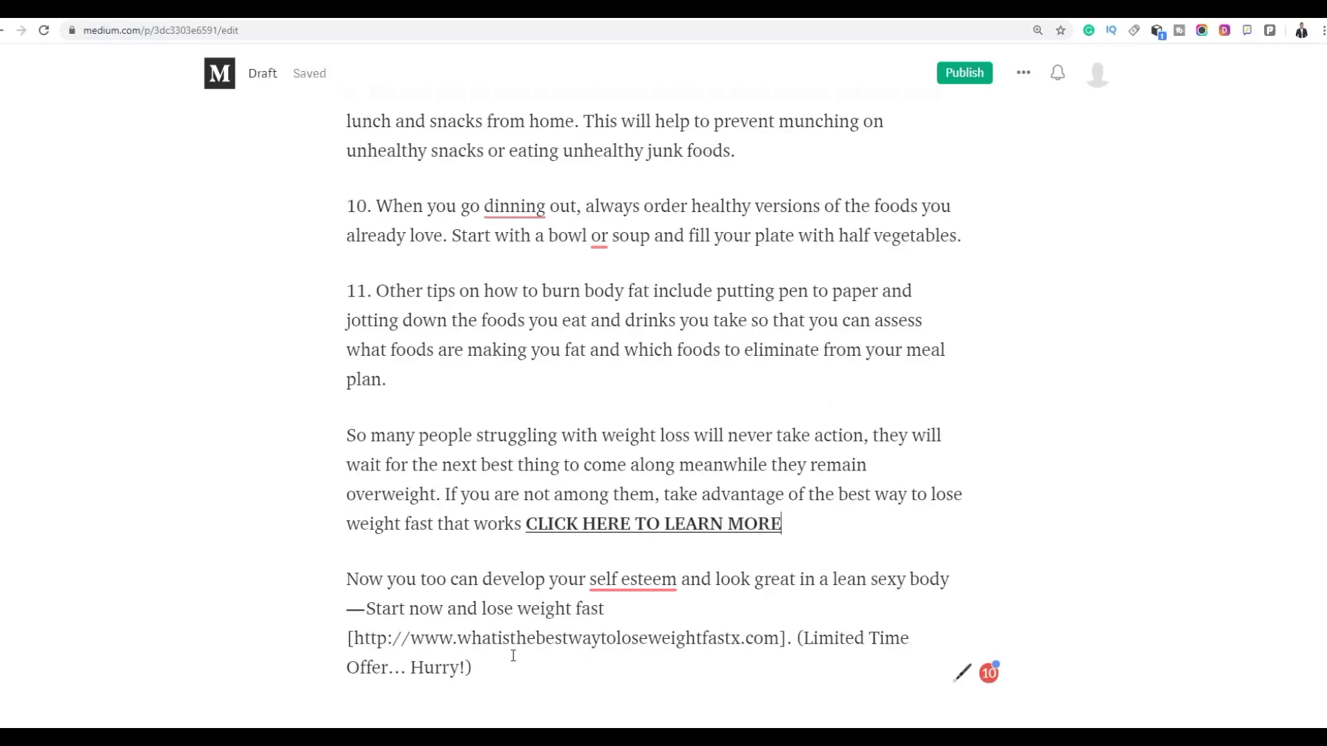
# - Delete the closing paragraph that starts "Now you too can develop" and look over both affiliate links in the draft
pyautogui.moveTo(495, 678); pyautogui.dragTo(341, 580)
pyautogui.press('BackSpace')
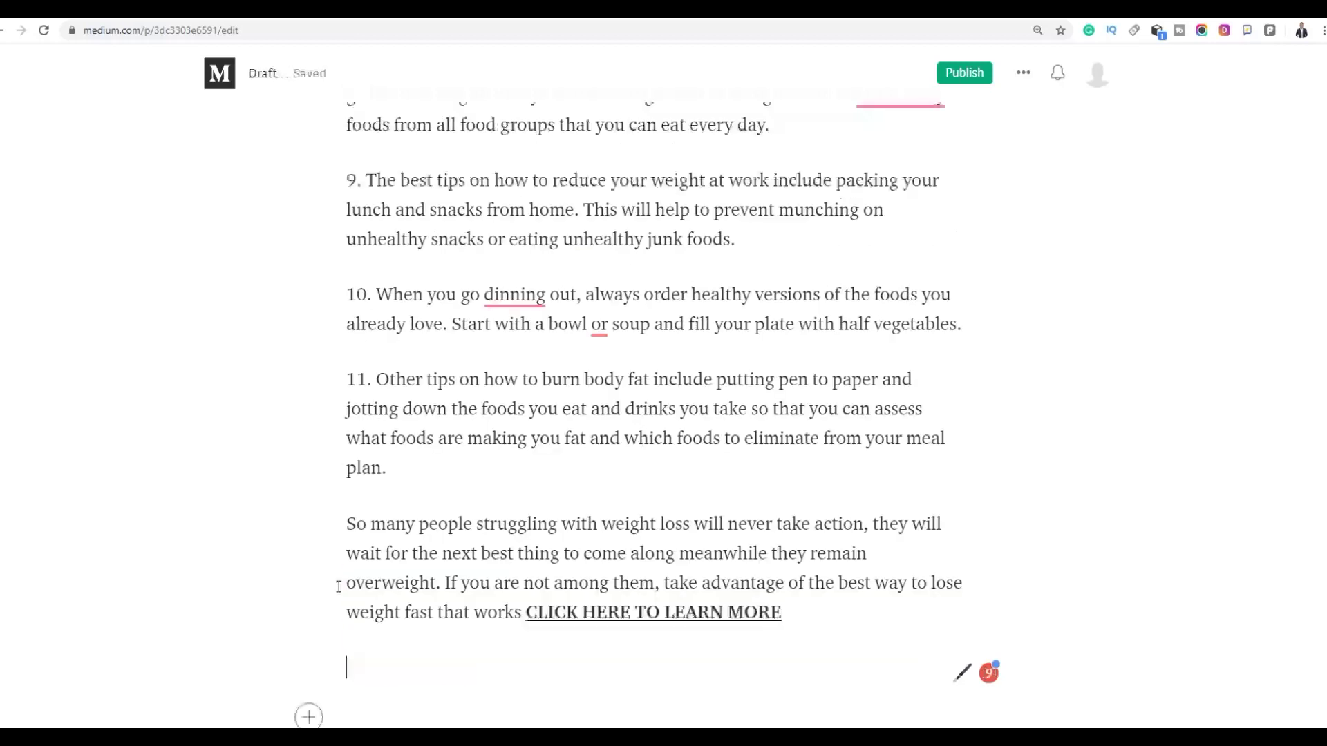
pyautogui.moveTo(628, 617)
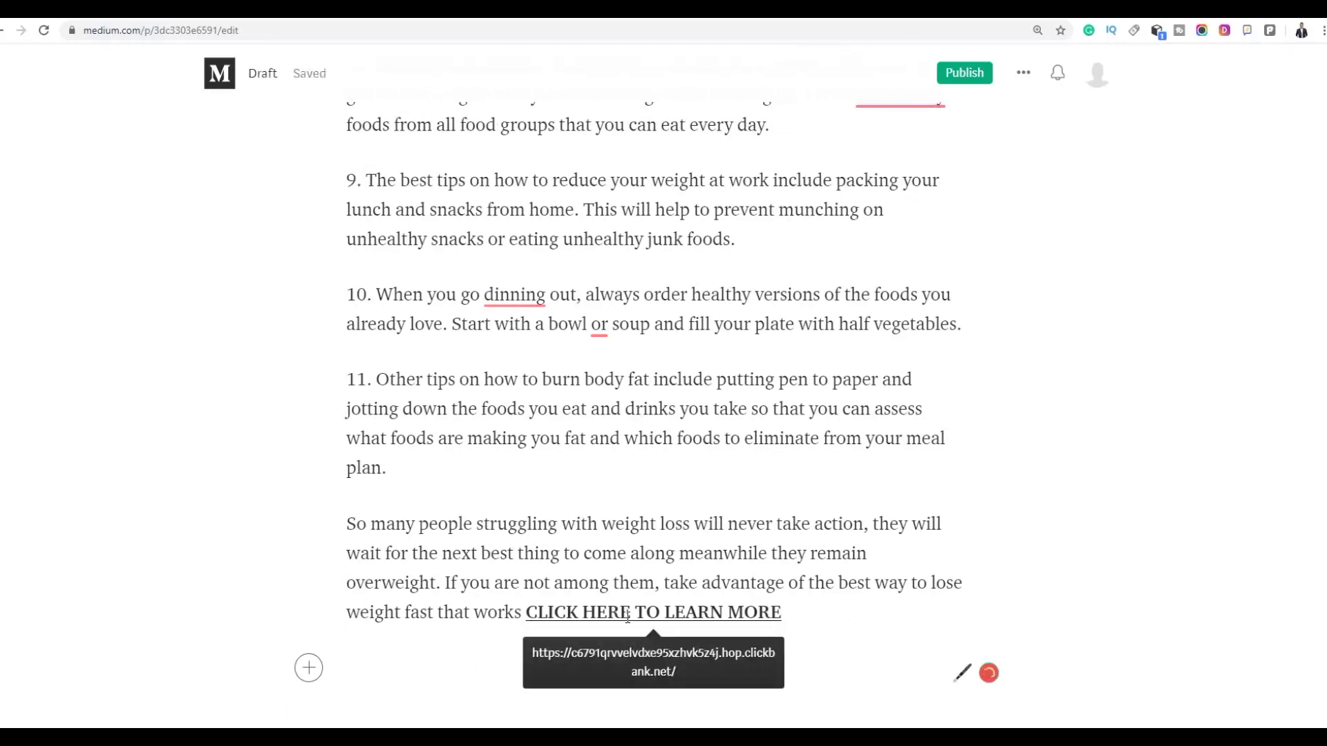
pyautogui.scroll(20, 642, 385)
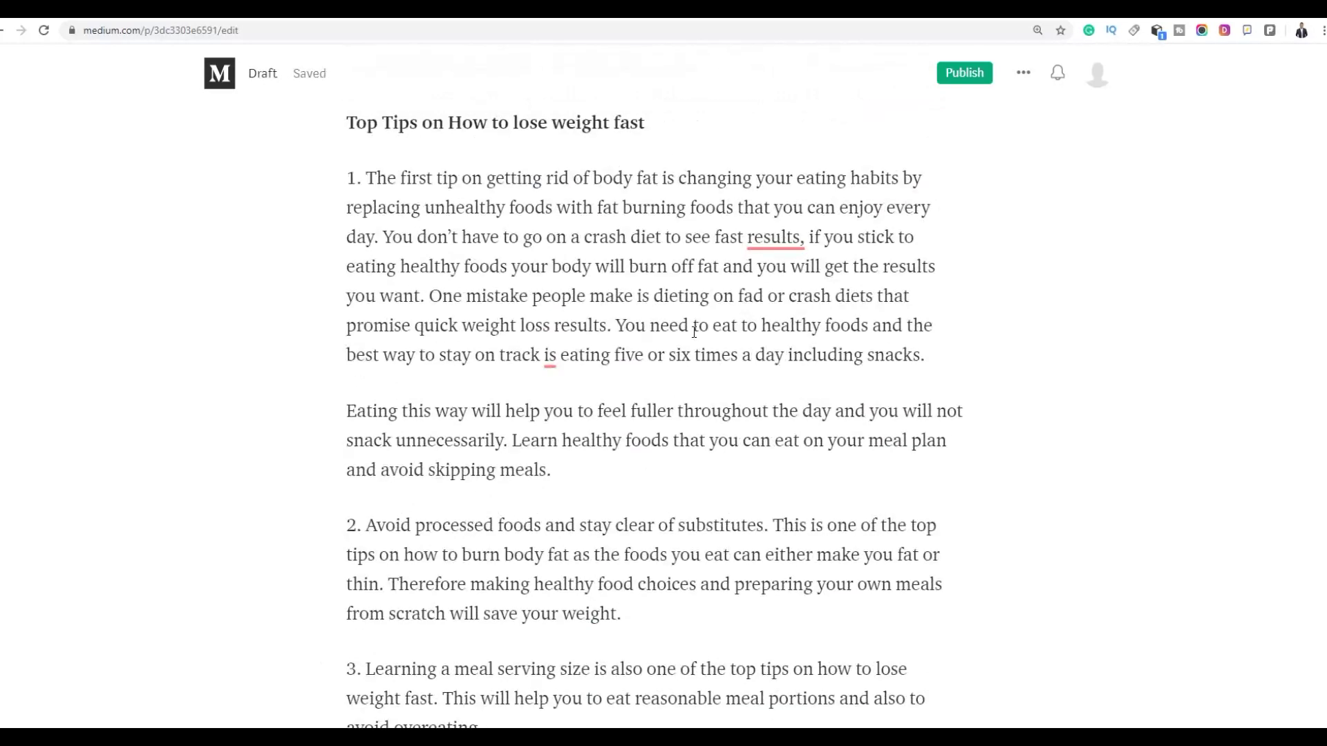
pyautogui.scroll(1, 568, 298)
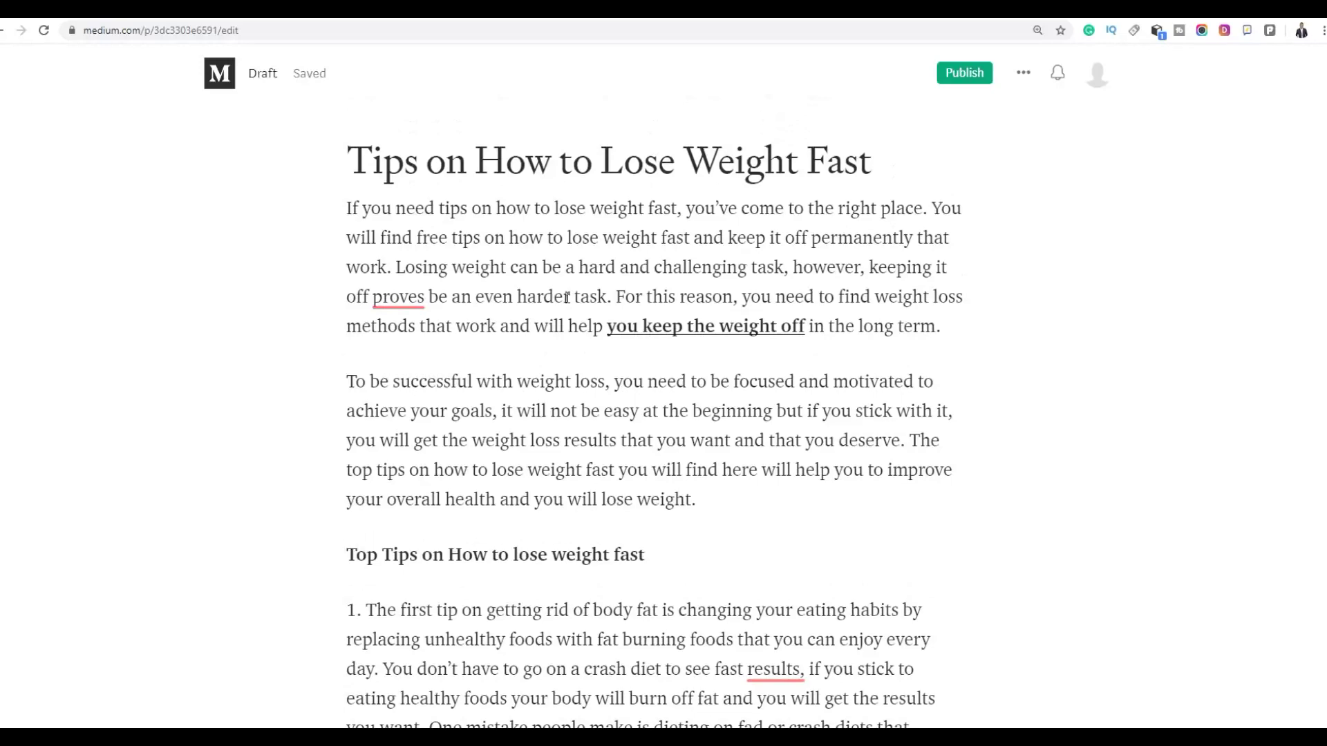
pyautogui.scroll(-20, 702, 443)
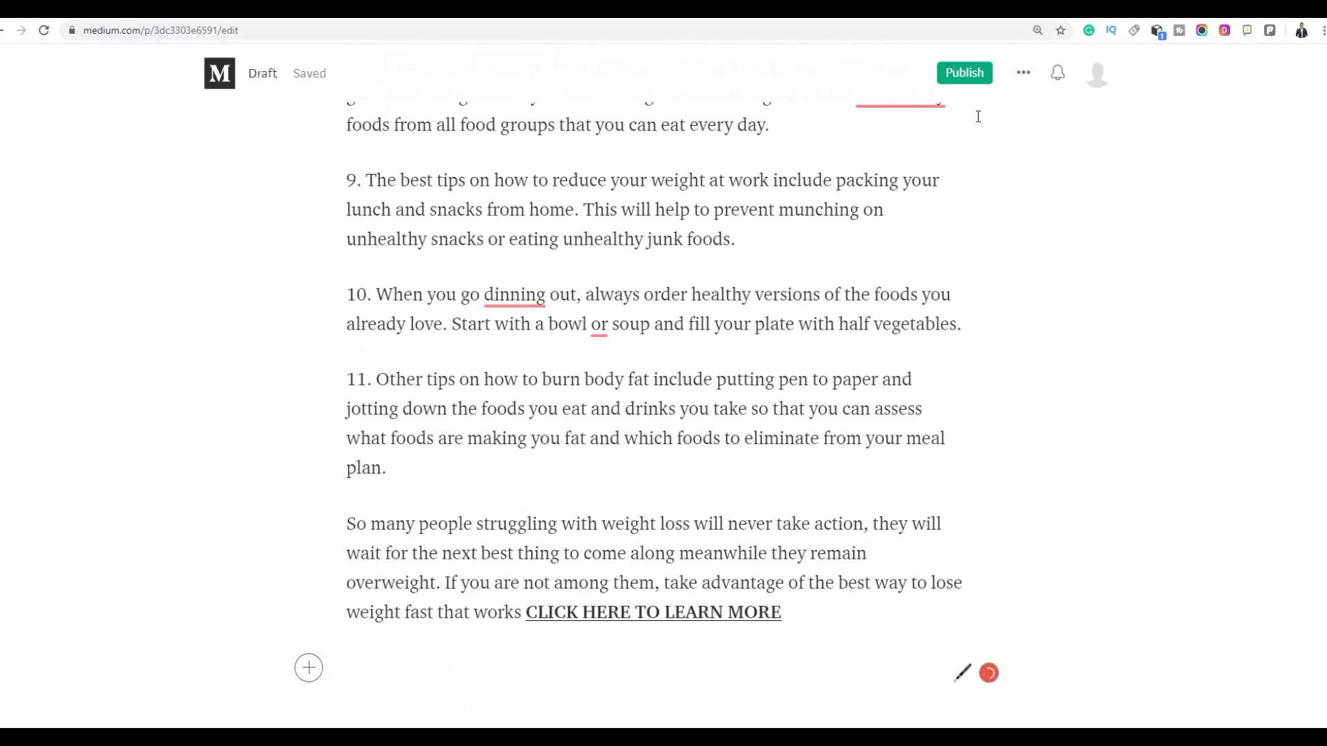
# - Open the story's publishing options and add the tags Lose Weight, Fitness and Fitnessmotivation
pyautogui.click(964, 76)
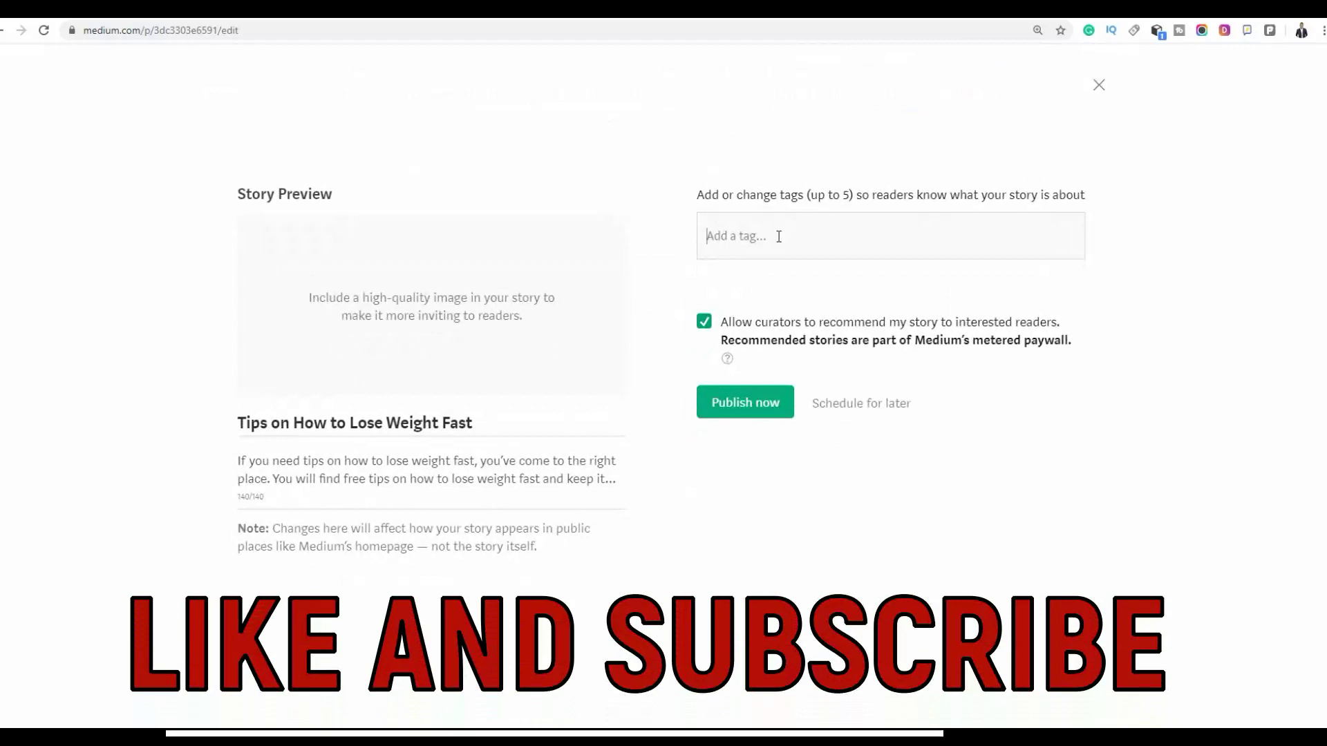
pyautogui.write('LOSE WEIGHT')
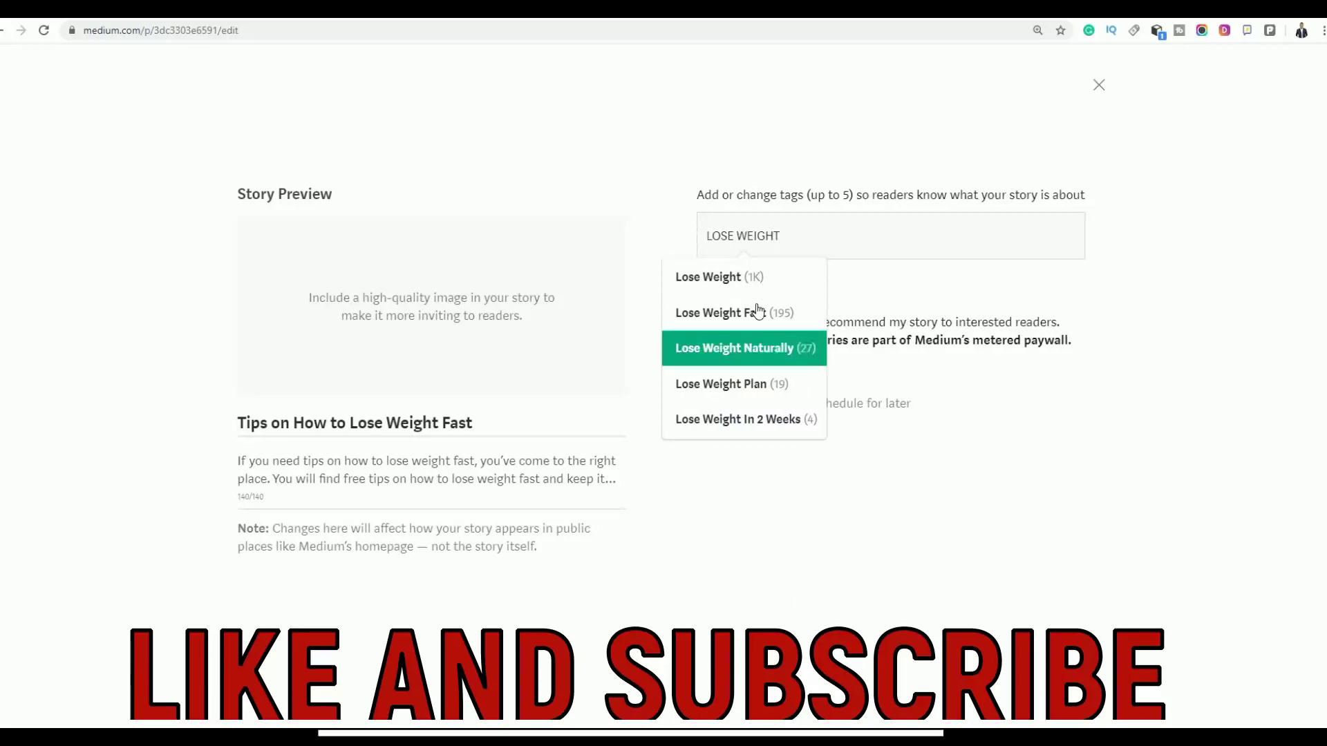
pyautogui.click(713, 286)
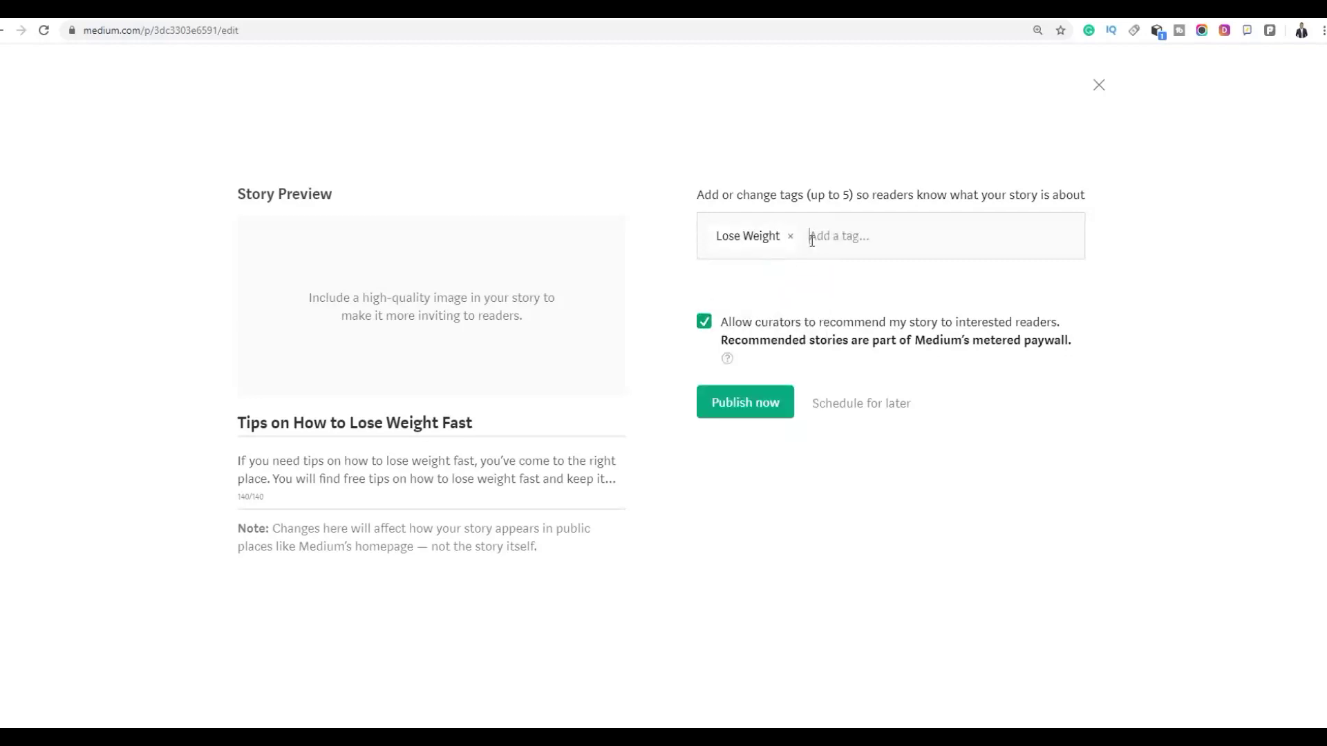
pyautogui.write('fitness')
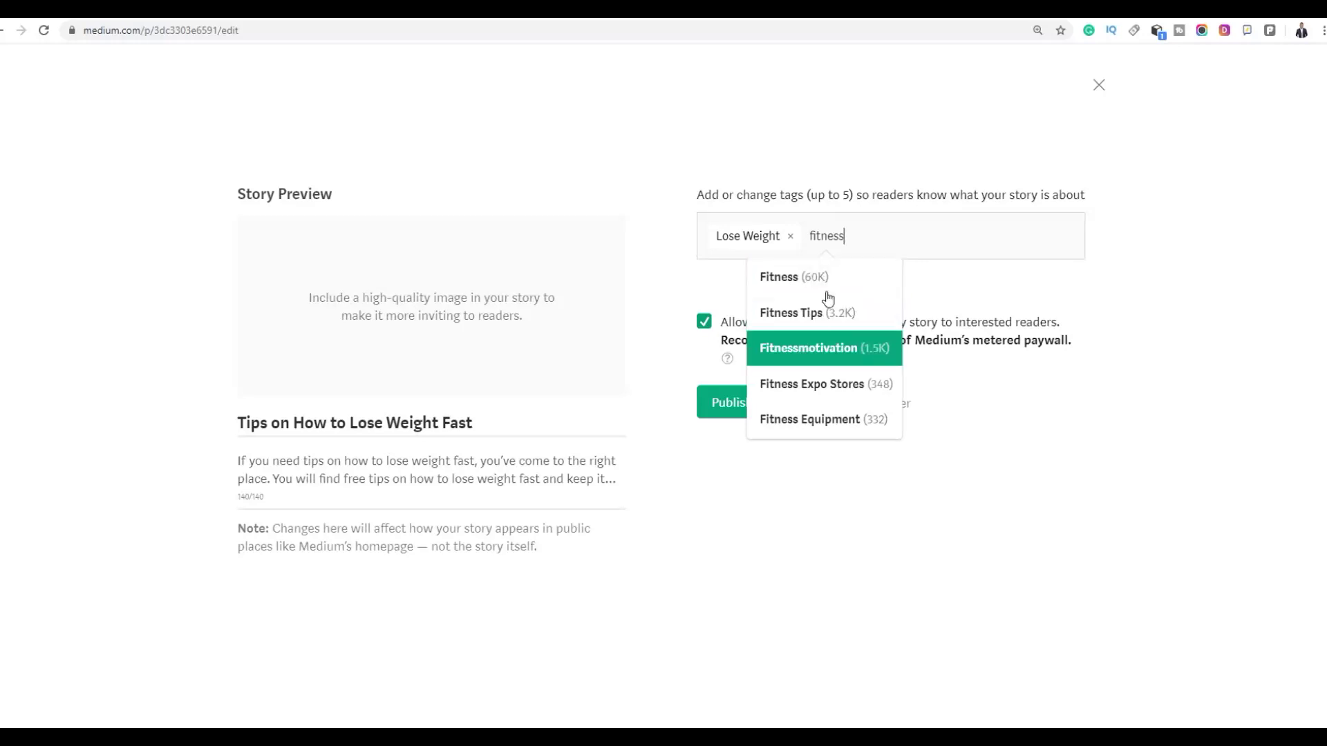
pyautogui.click(795, 271)
pyautogui.write('fitness')
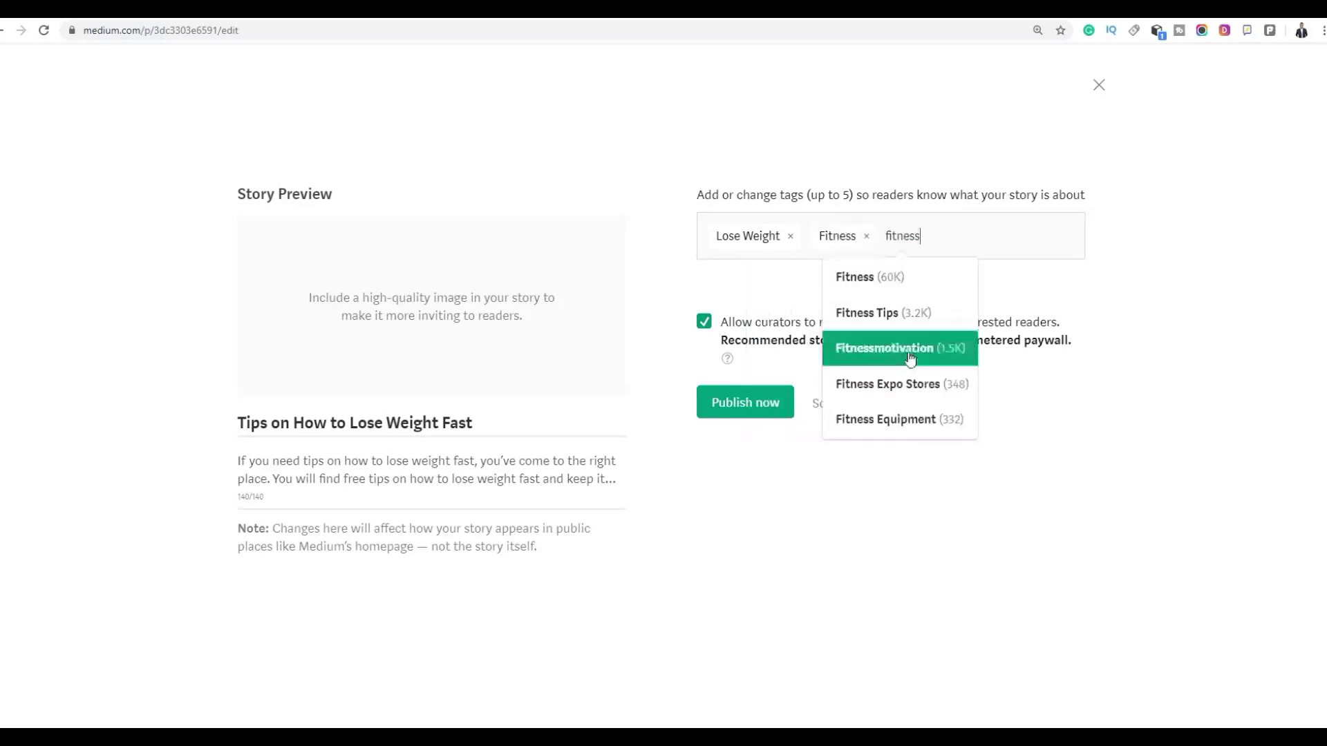
pyautogui.click(910, 358)
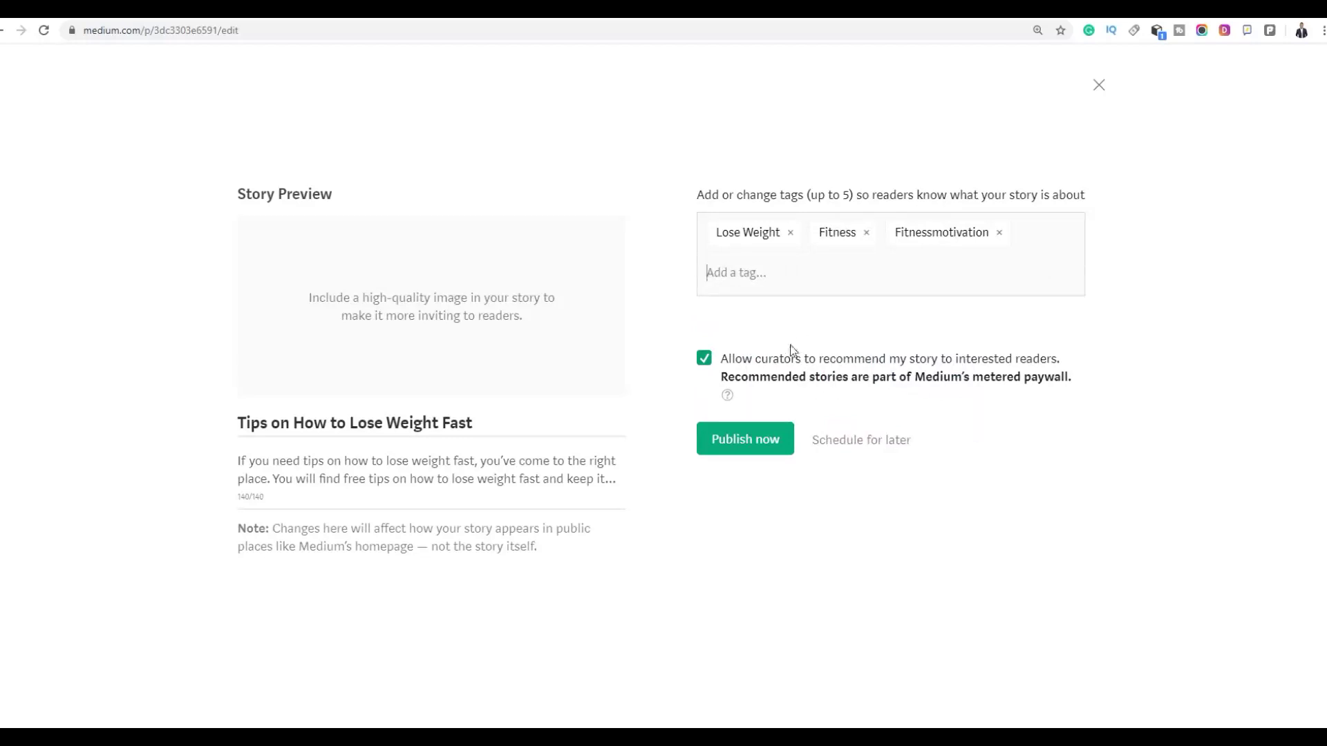
# - Publish the story immediately and look over the opening part of the published page
pyautogui.click(750, 444)
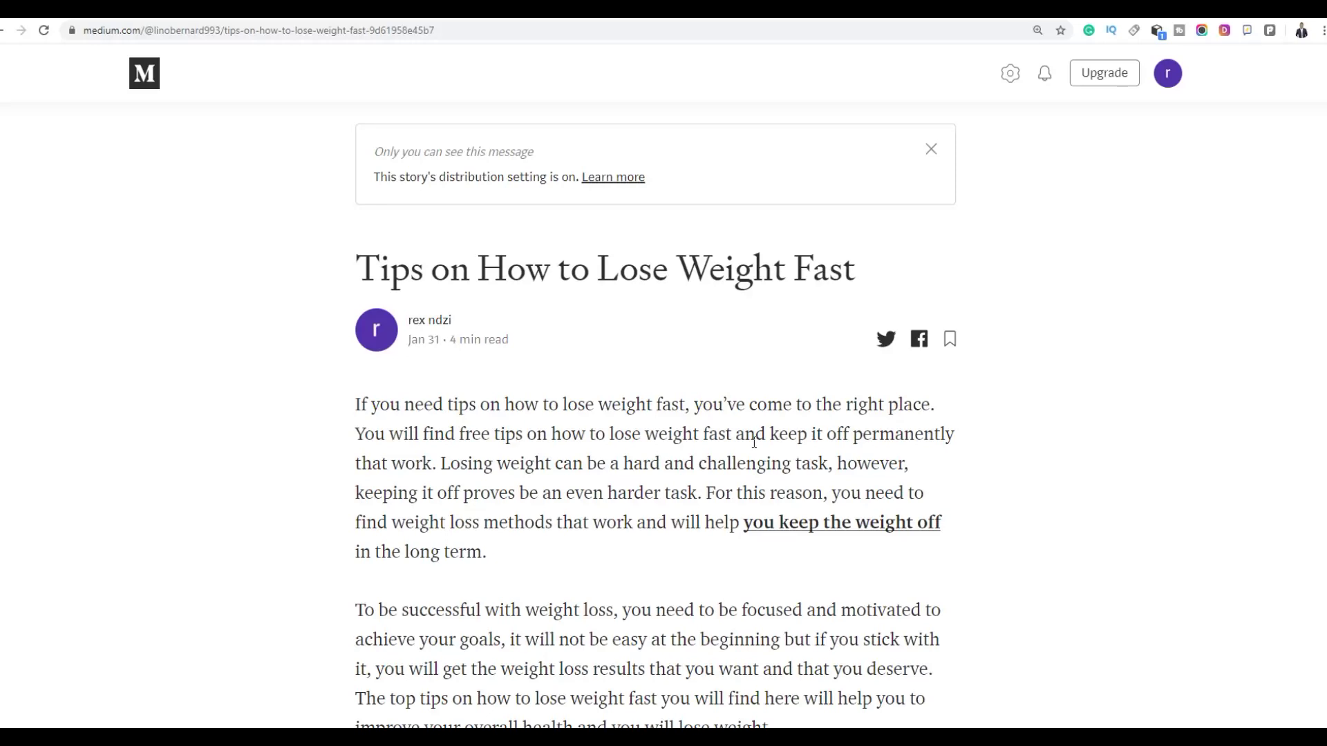
pyautogui.scroll(-5, 1043, 439)
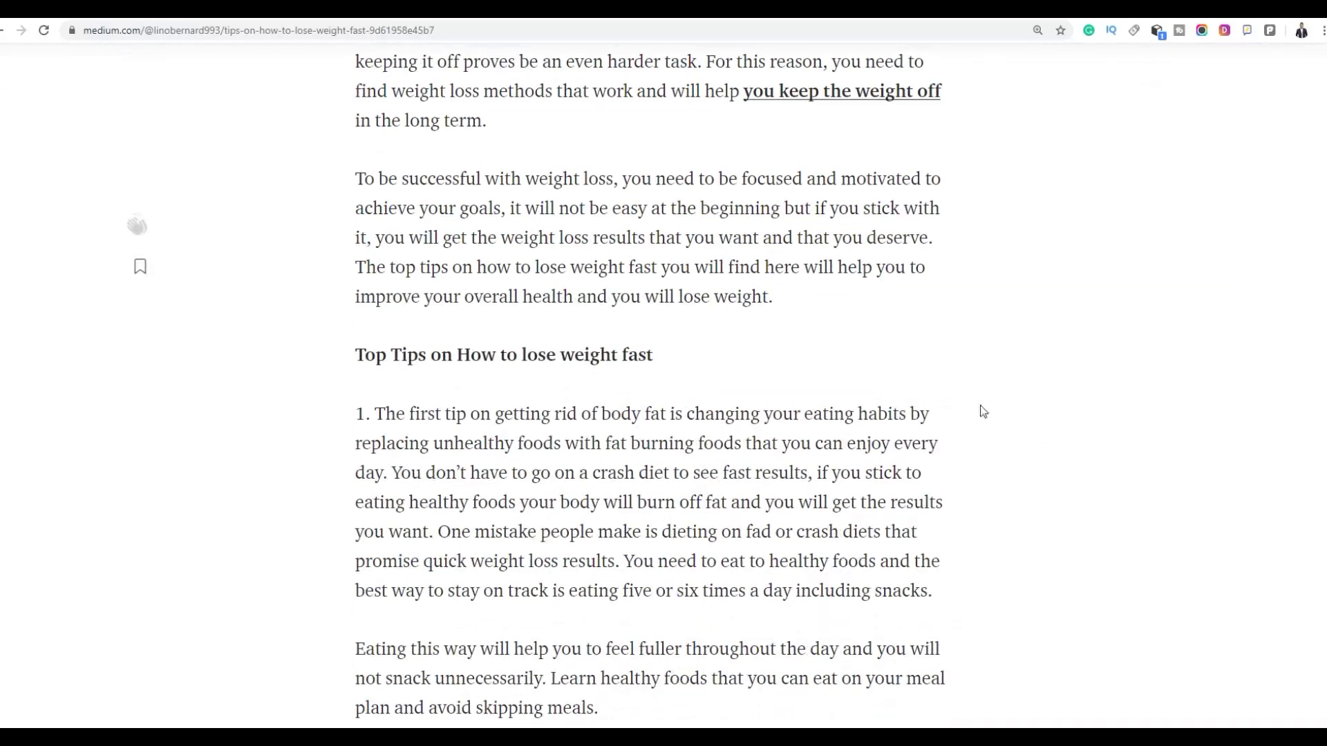
pyautogui.scroll(5, 981, 411)
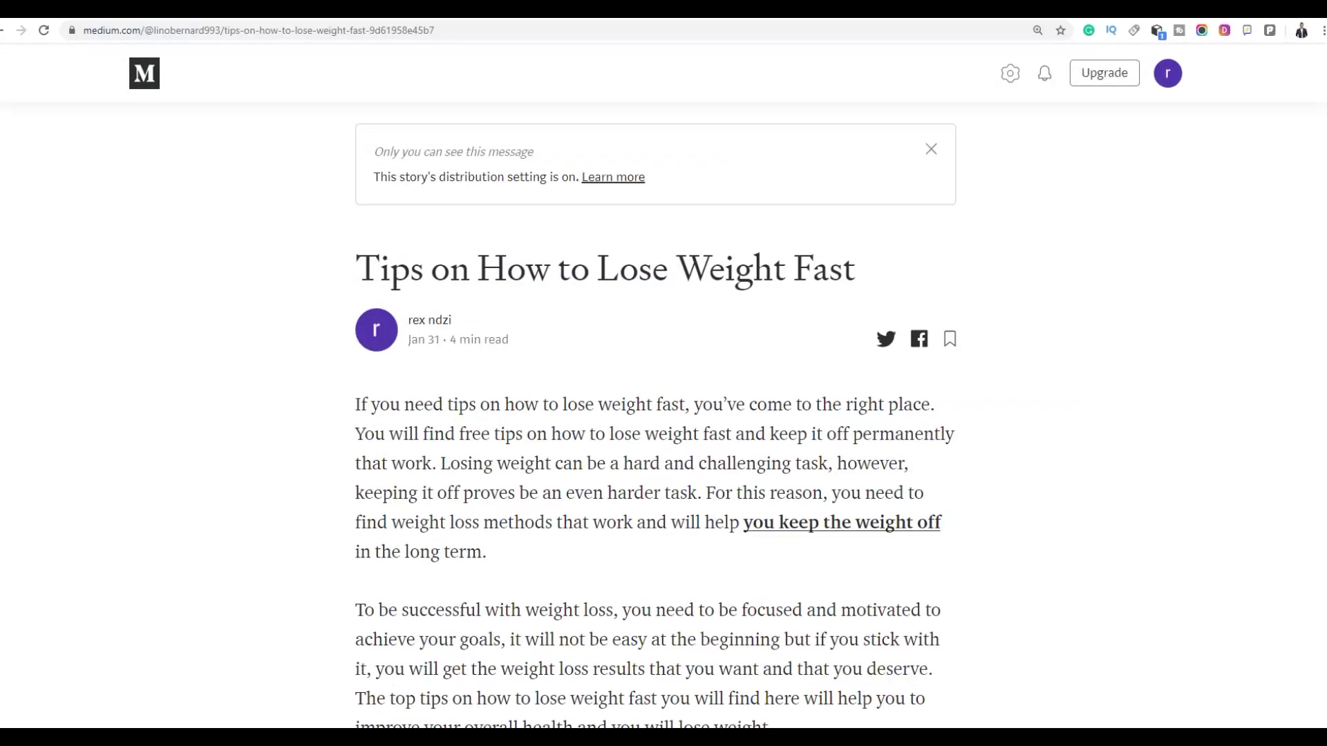
pyautogui.scroll(-6, 1314, 123)
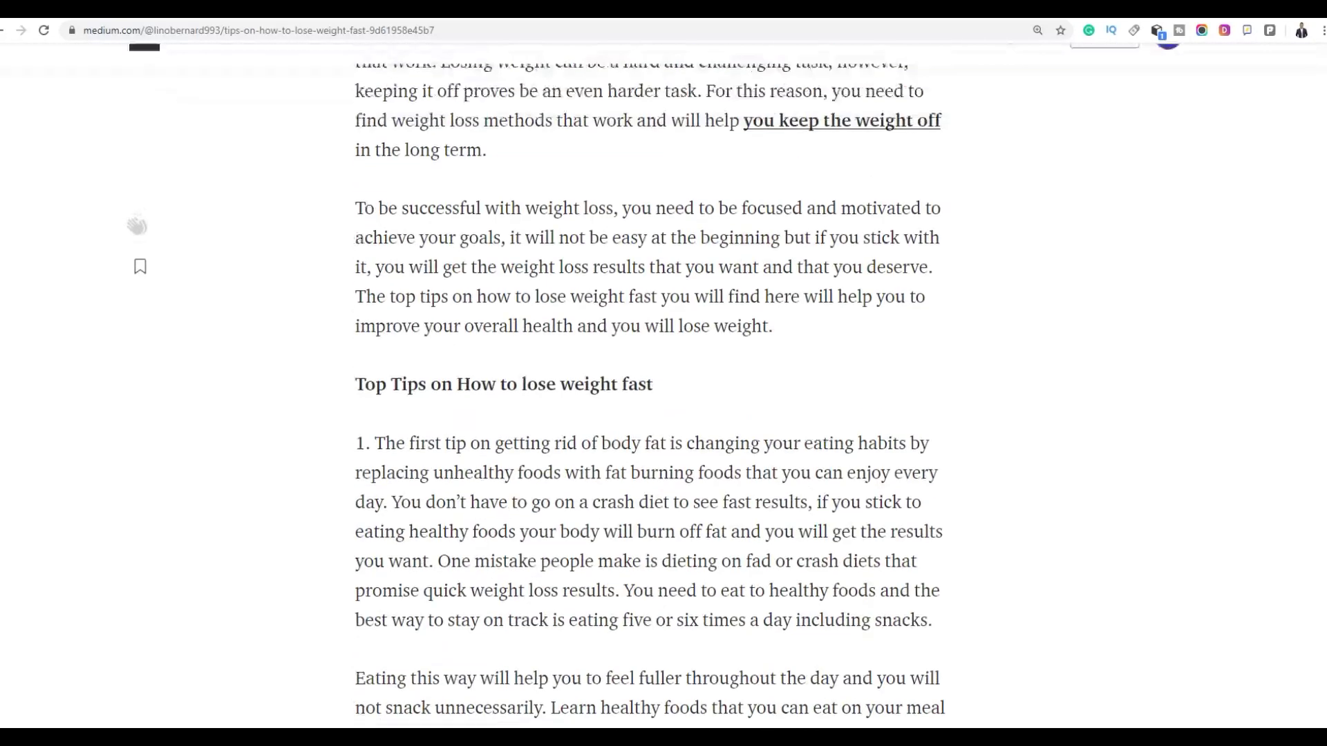
# - Test the "CLICK HERE TO LEARN MORE" link at the end of the published story and return to the top of the story
pyautogui.scroll(4, 1315, 123)
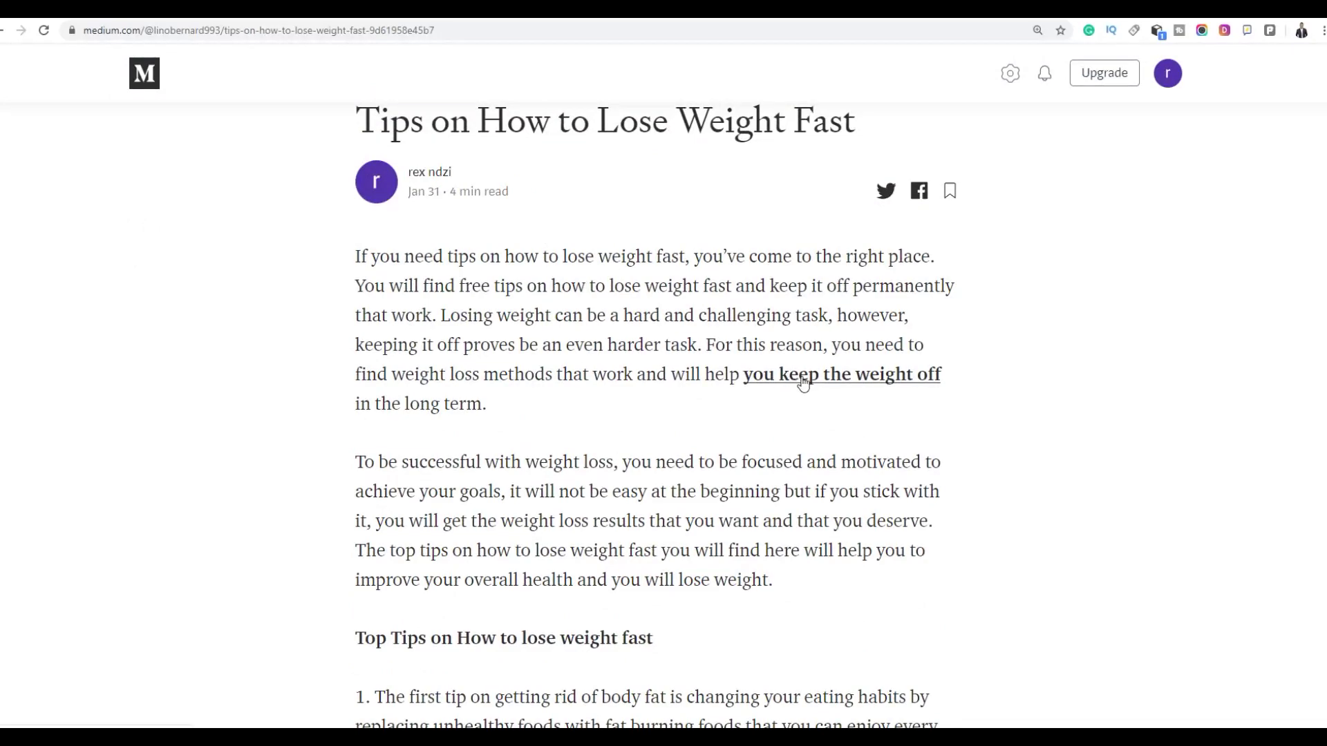
pyautogui.scroll(-8, 1155, 284)
pyautogui.scroll(-20, 1100, 341)
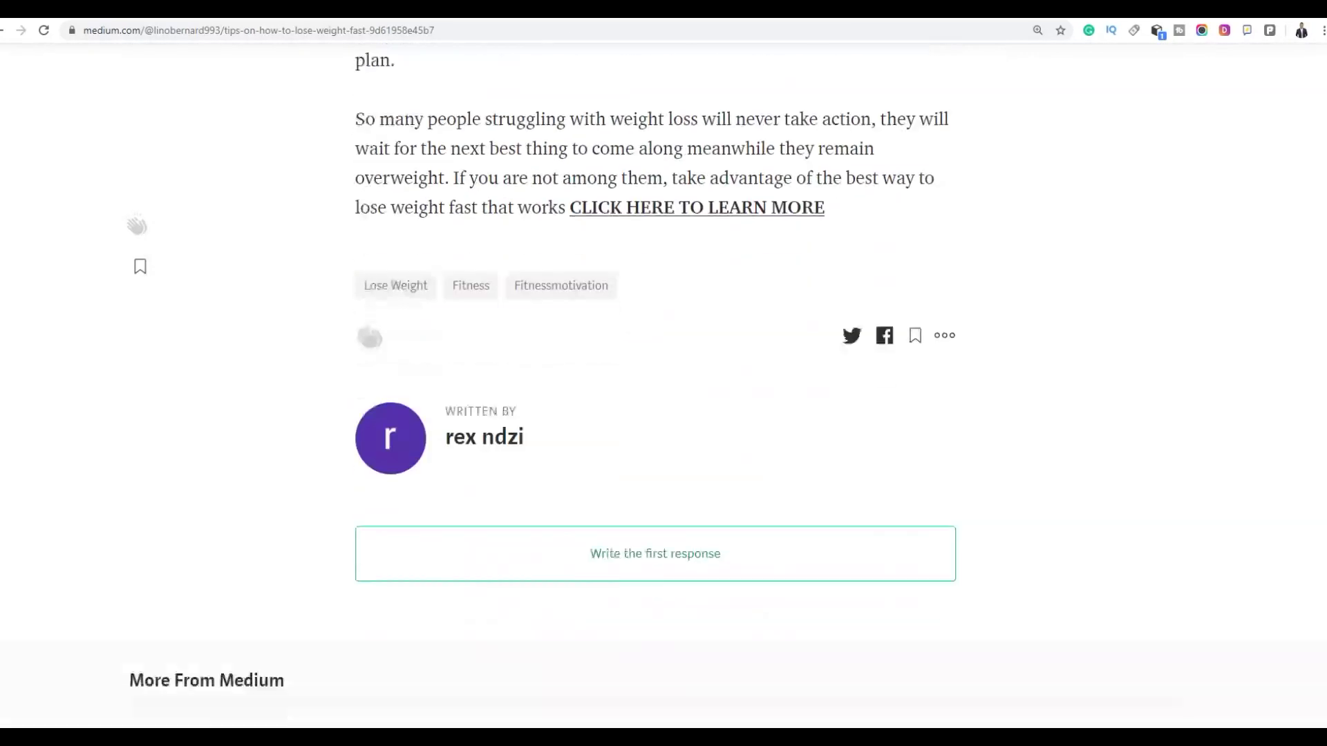
pyautogui.scroll(2, 949, 227)
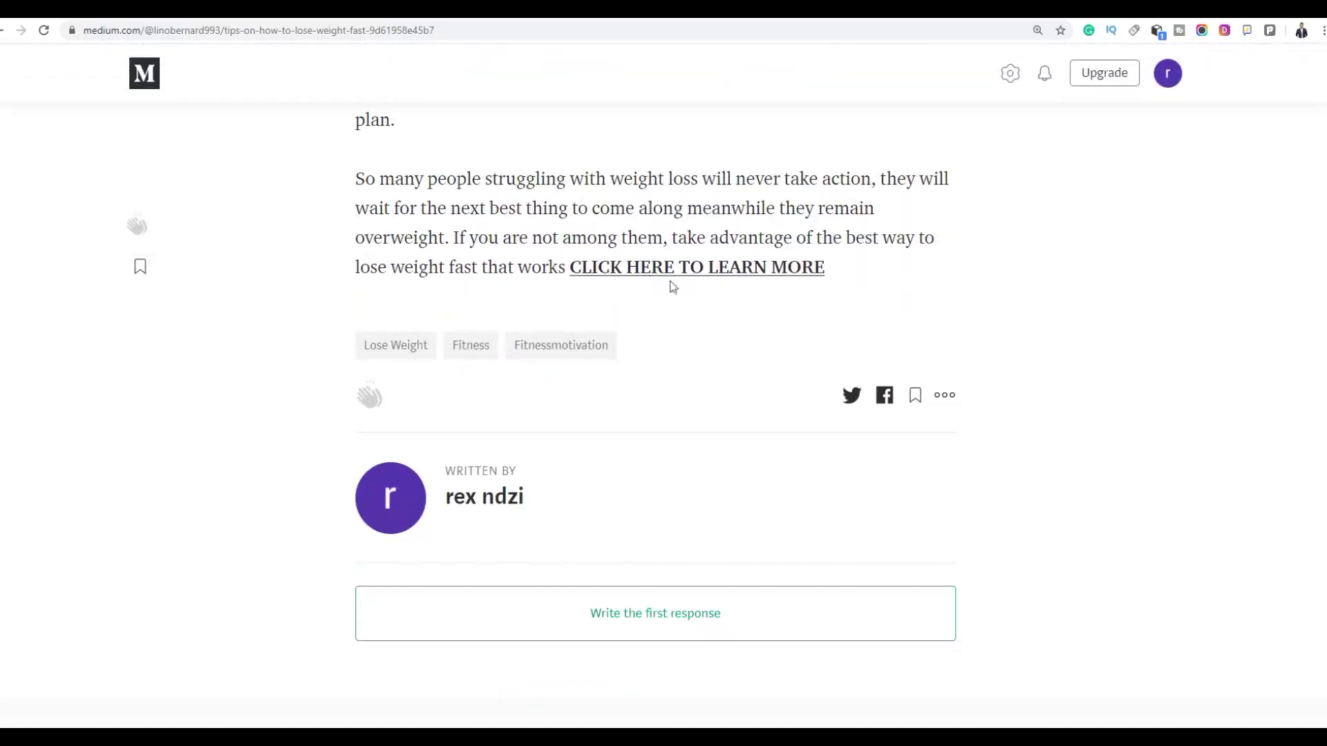
pyautogui.click(662, 273)
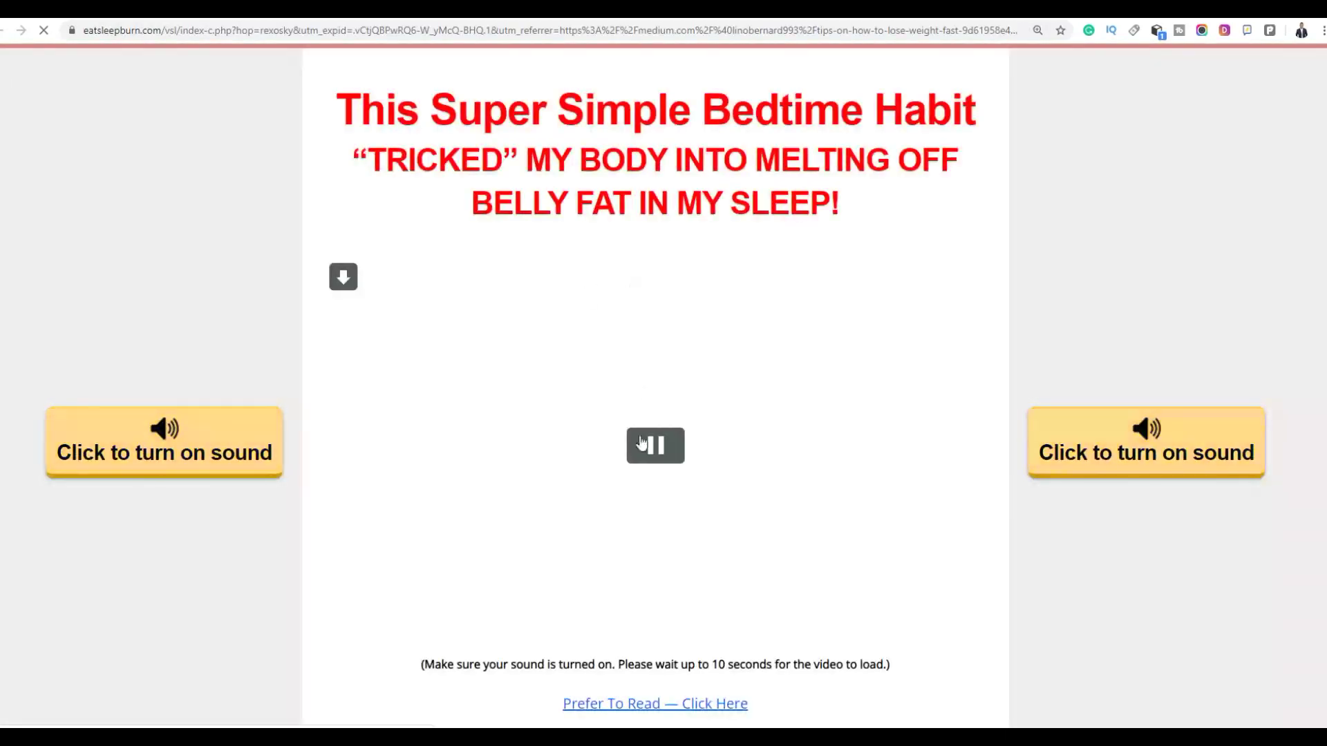
pyautogui.click(648, 458)
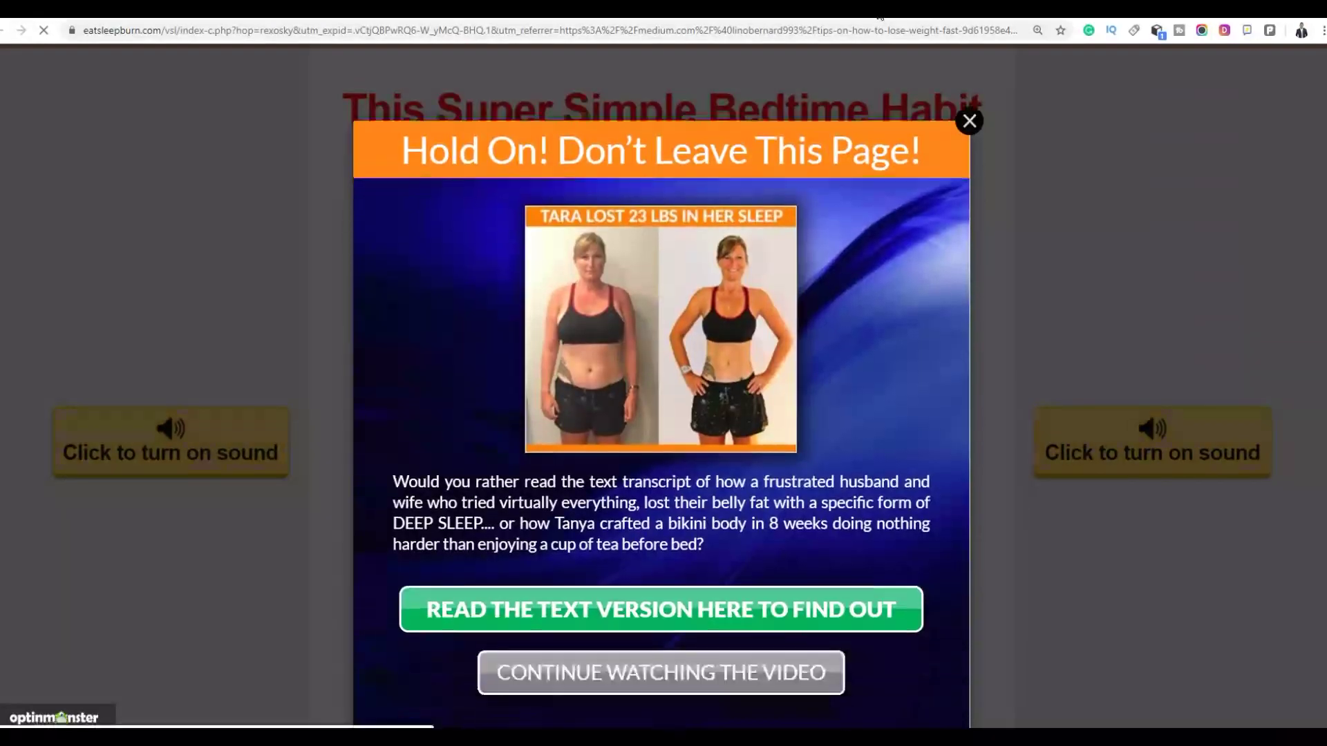
pyautogui.hotkey('alt', 'Left')
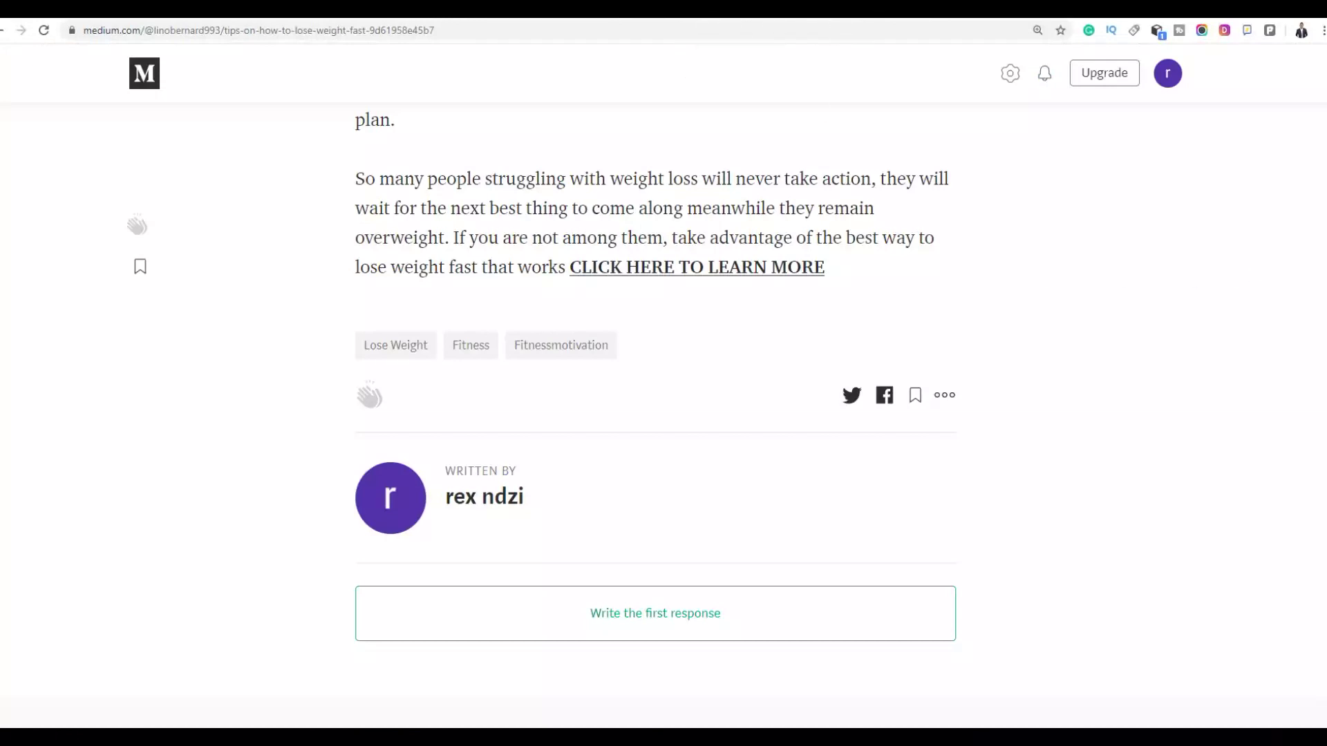
pyautogui.scroll(20, 1315, 296)
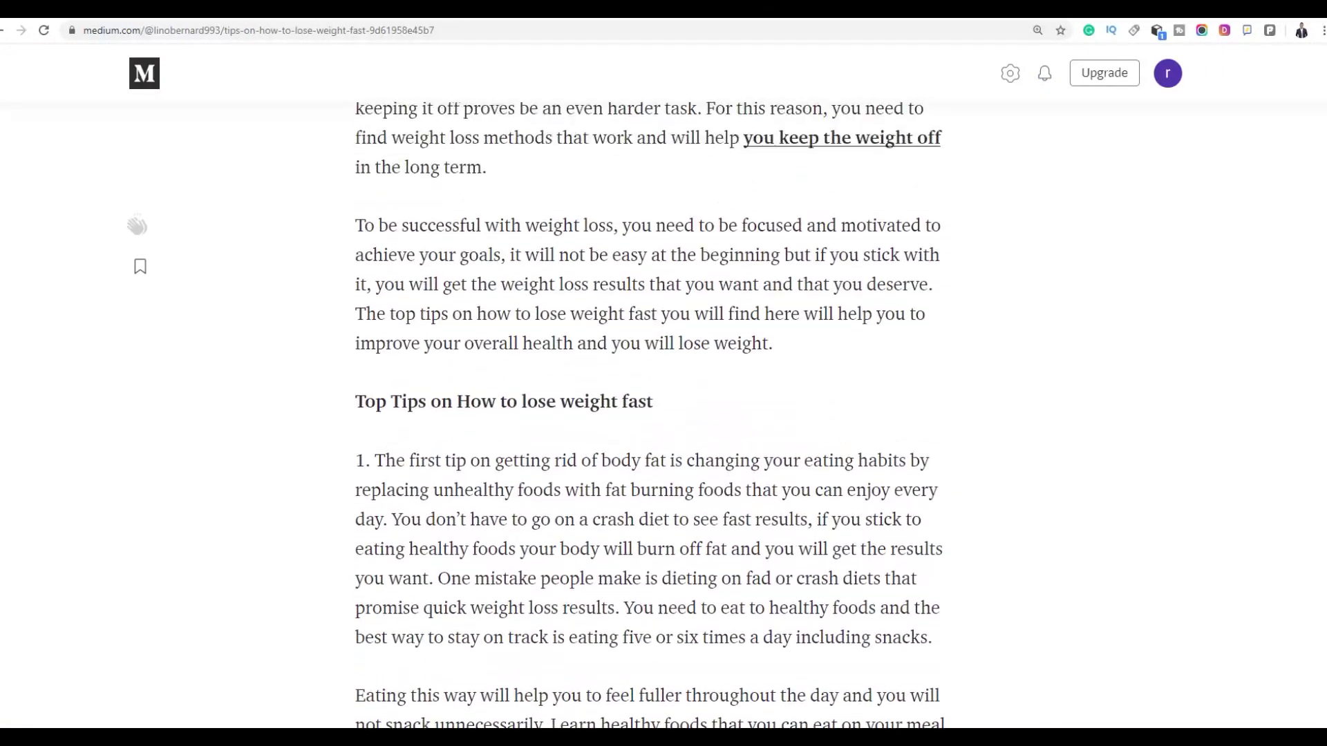
pyautogui.scroll(5, 1315, 296)
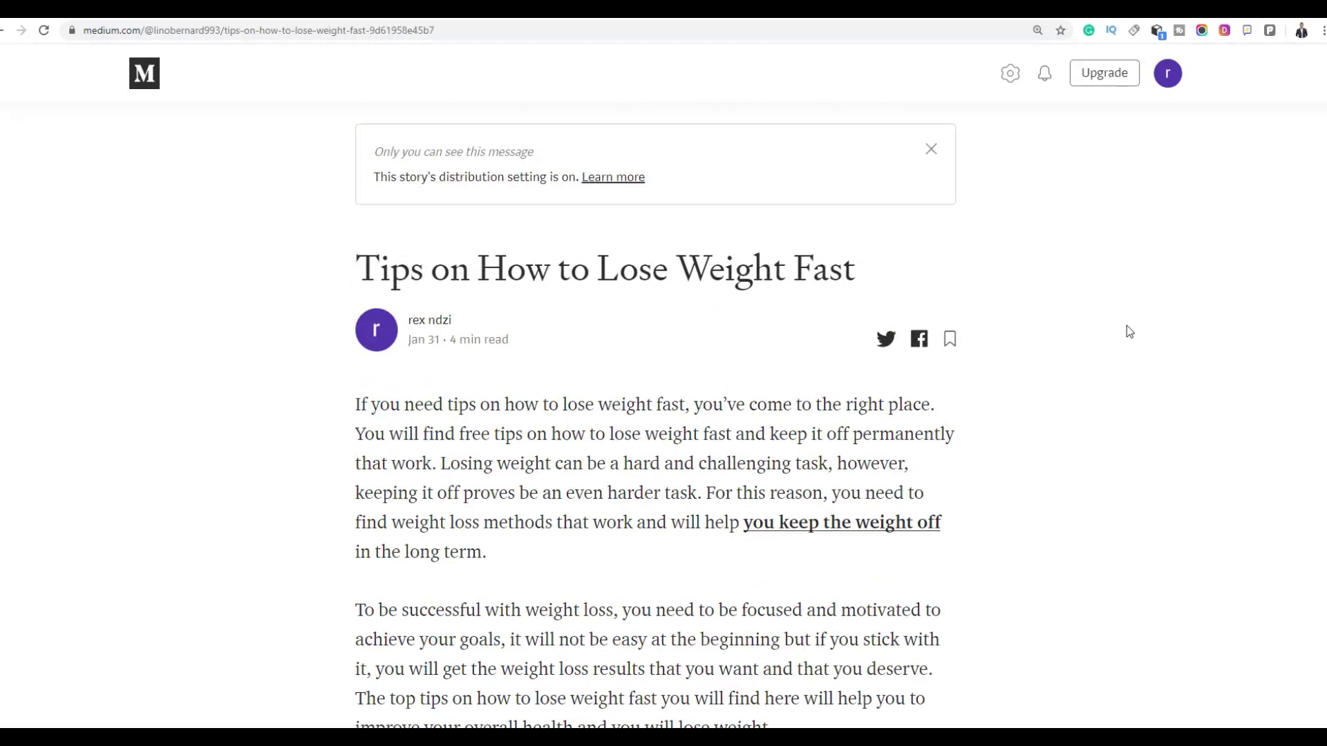
# - Open the account's published stories list in a new tab, and return to the "Tips on How to Lose Weight Fast" story page
pyautogui.click(1161, 76)
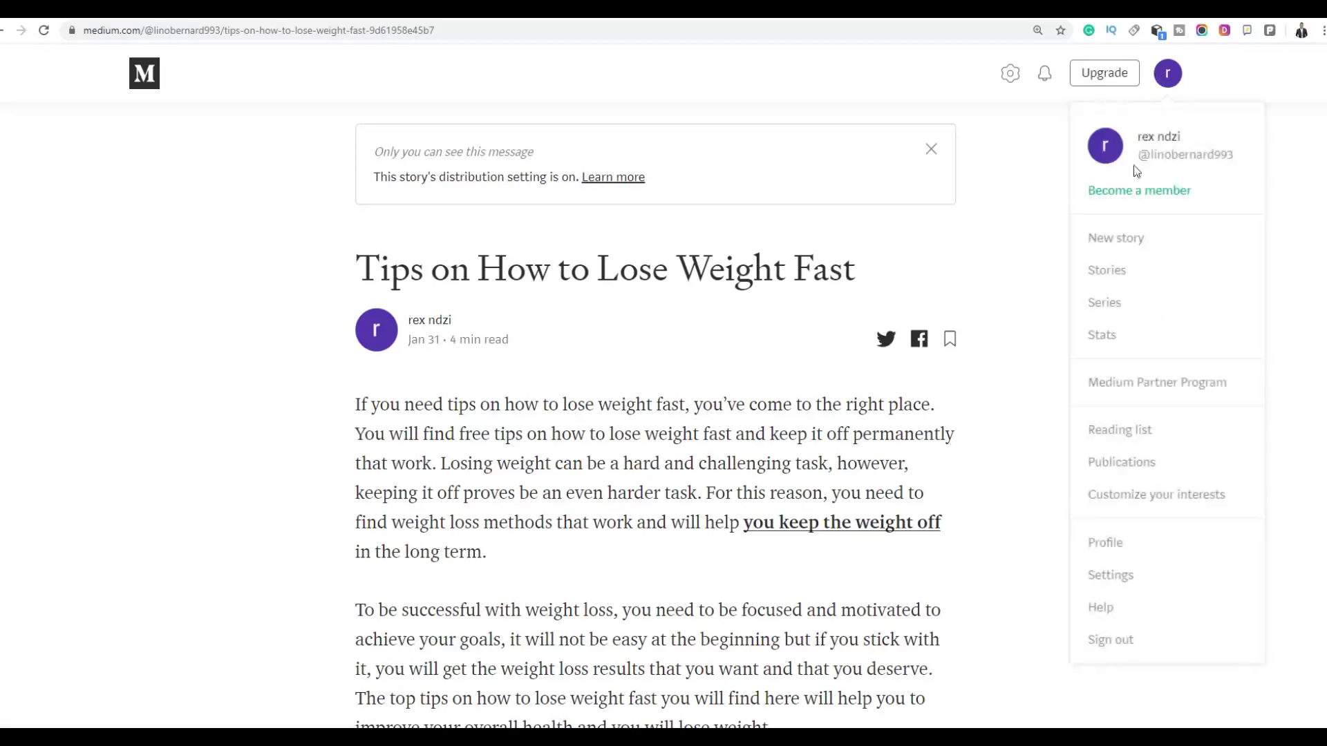
pyautogui.rightClick(1117, 277)
pyautogui.click(1175, 284)
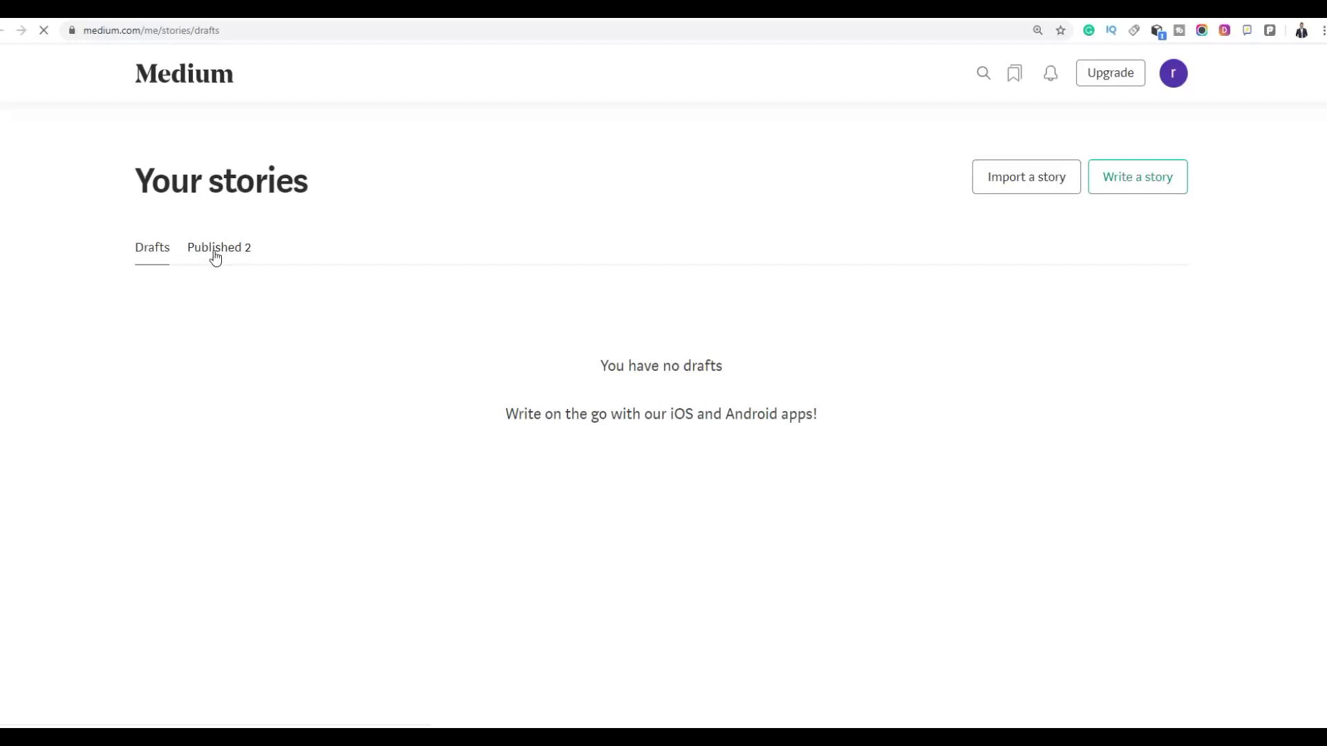
pyautogui.click(215, 256)
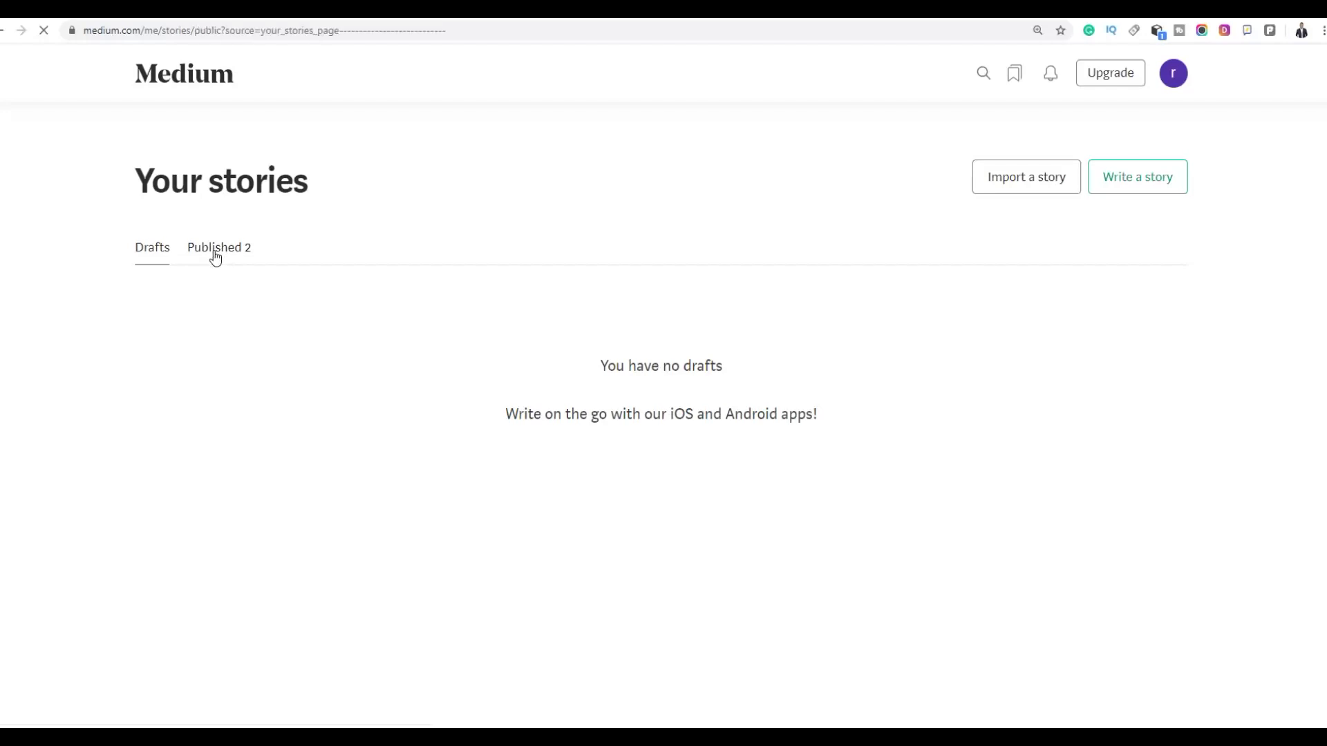
pyautogui.click(332, 297)
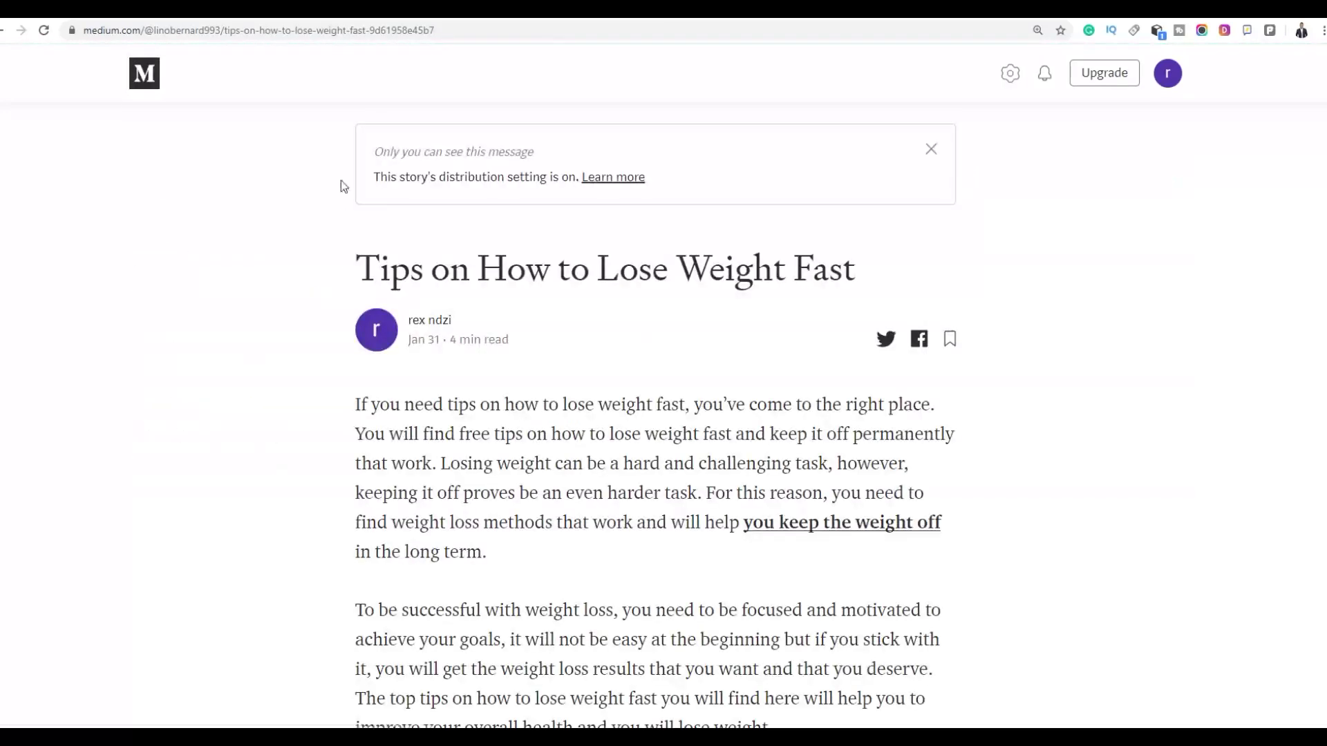
# - Copy the story's URL, load it in a new incognito window and look through the whole page as a signed-out visitor
pyautogui.click(335, 35)
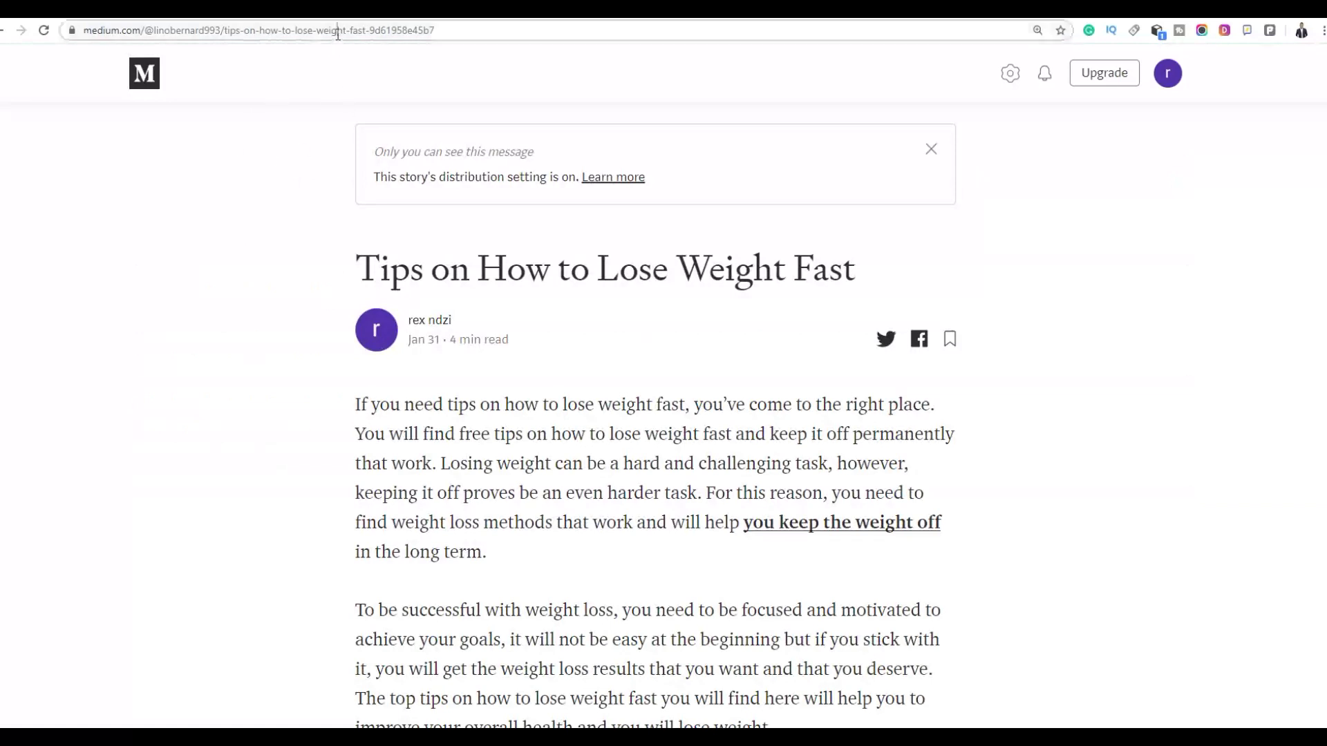
pyautogui.rightClick(336, 33)
pyautogui.click(379, 116)
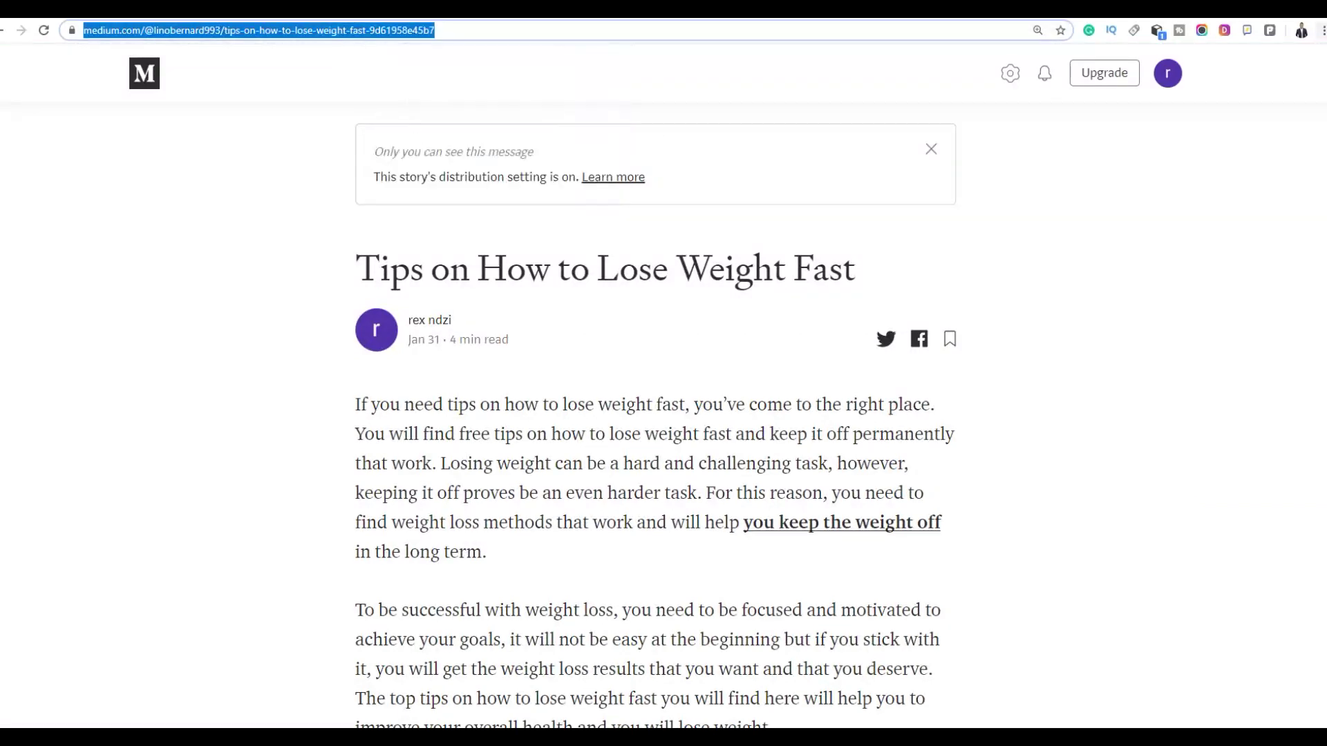
pyautogui.click(1321, 30)
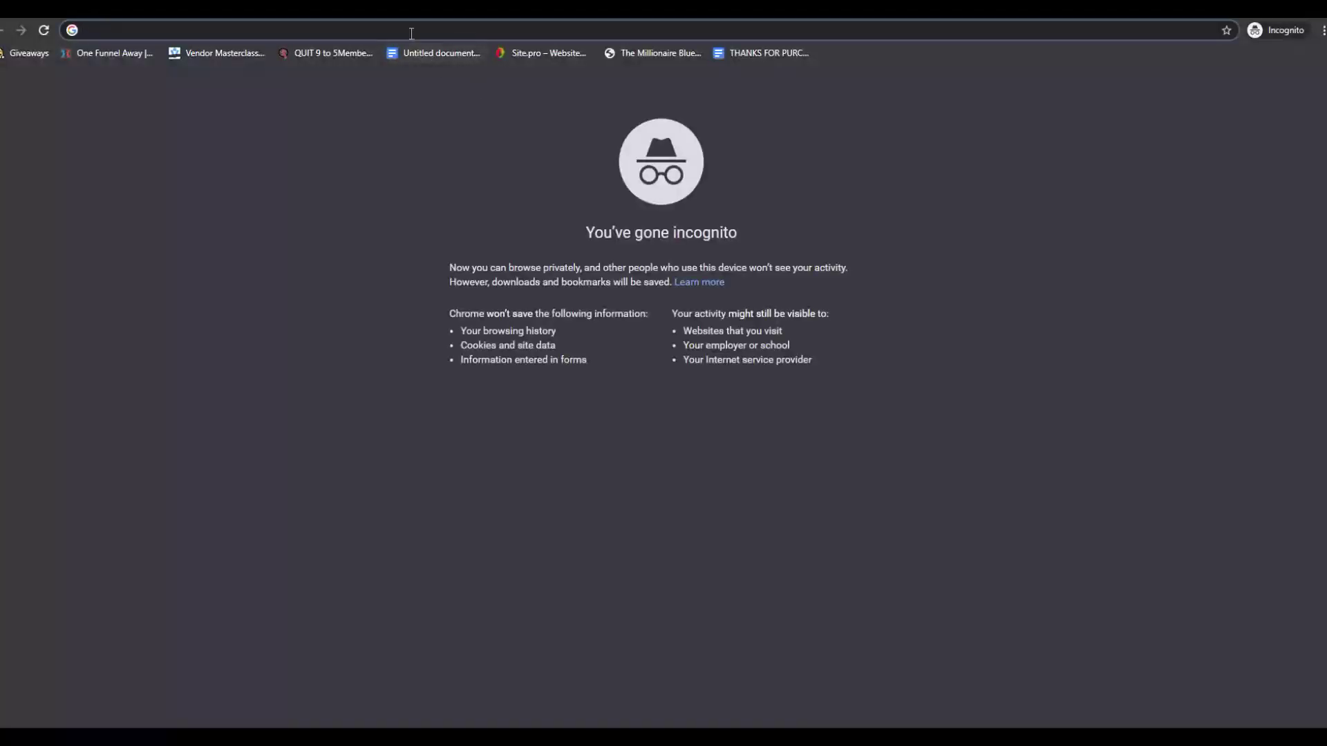
pyautogui.rightClick(411, 30)
pyautogui.click(457, 152)
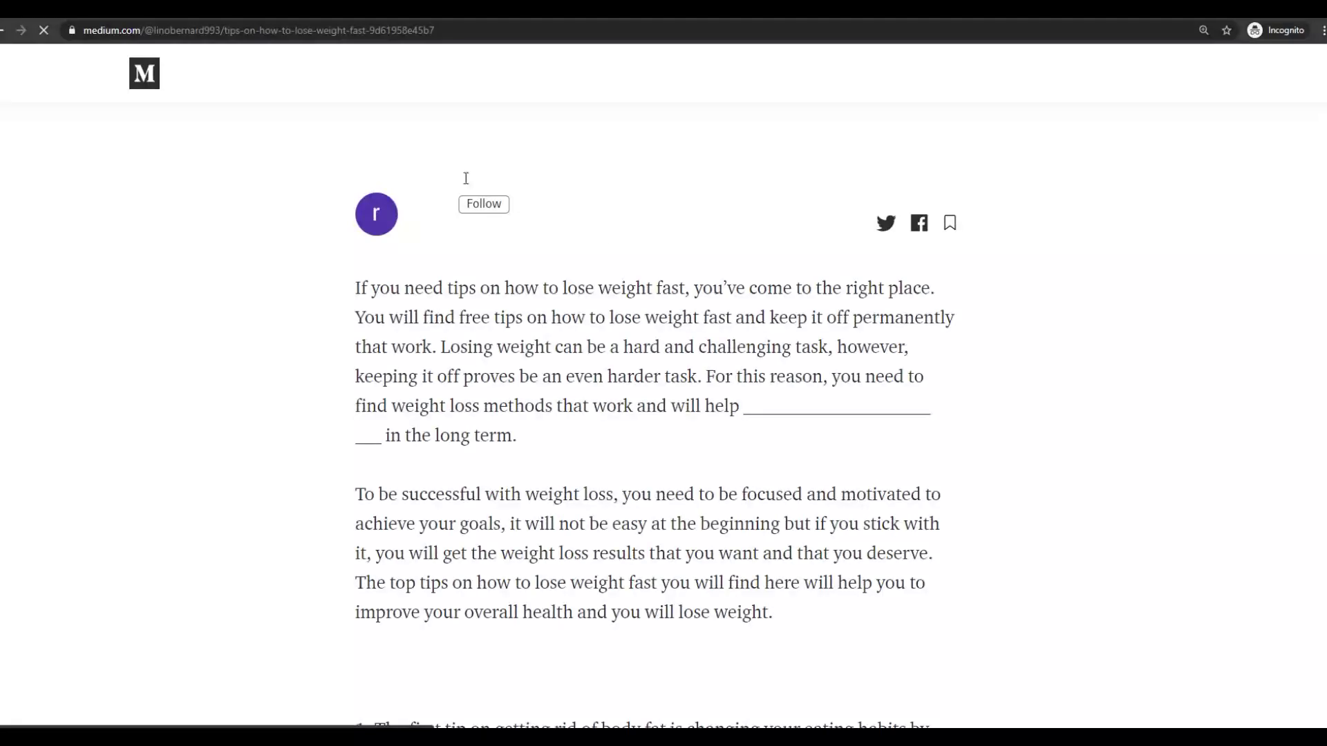
pyautogui.scroll(-7, 770, 231)
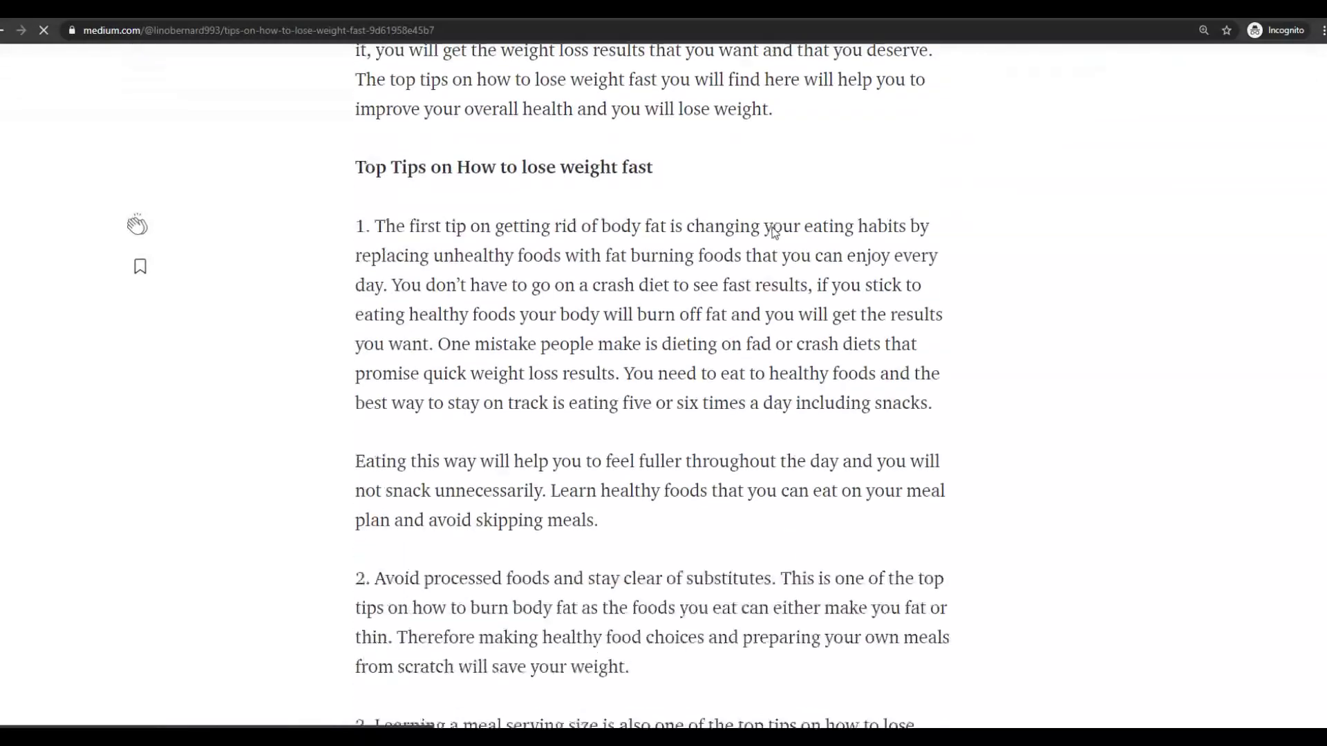
pyautogui.scroll(-12, 703, 285)
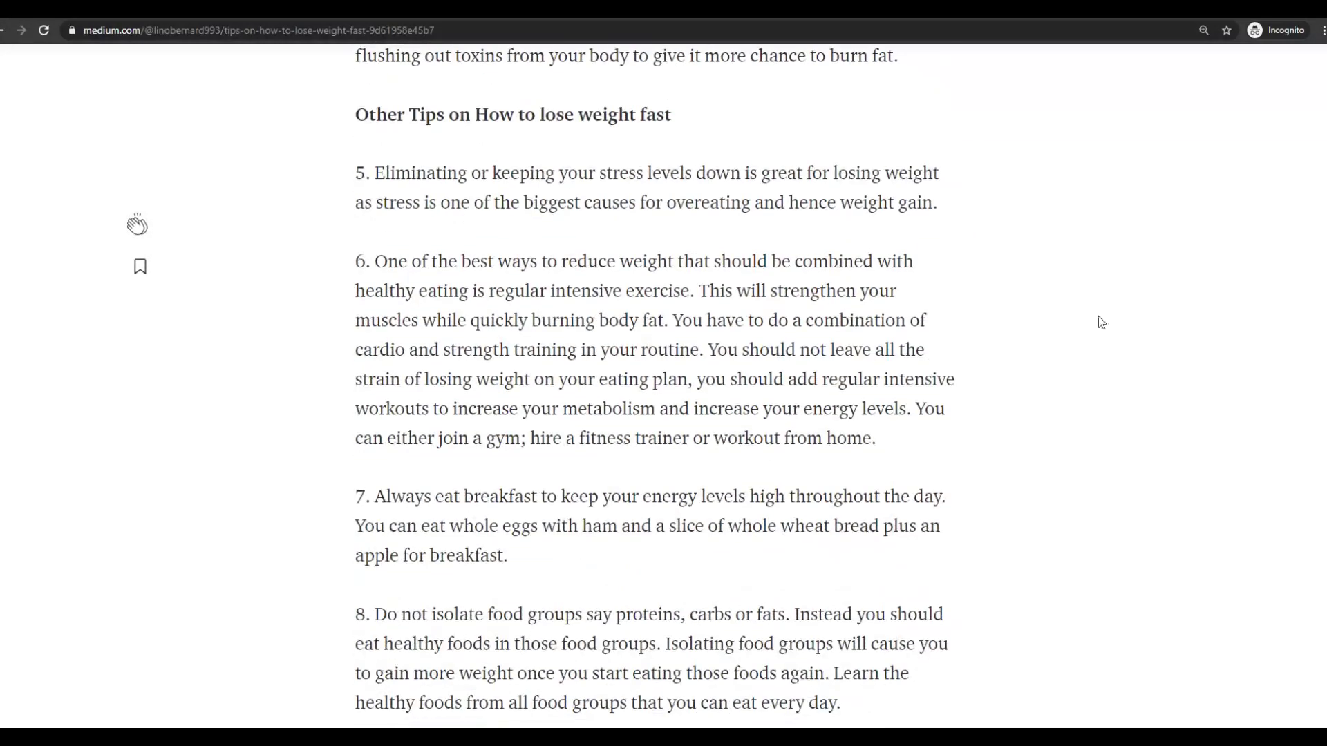
pyautogui.scroll(-15, 664, 383)
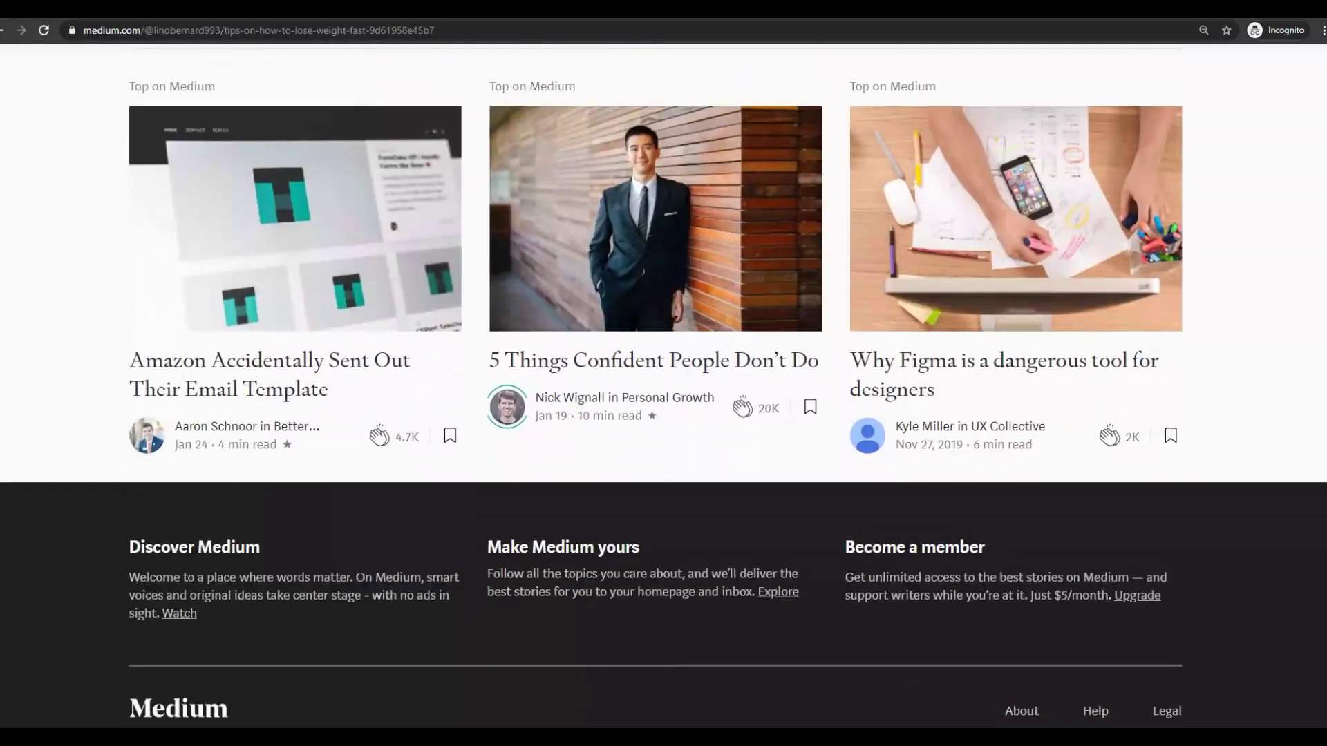
pyautogui.scroll(10, 664, 384)
pyautogui.scroll(20, 765, 334)
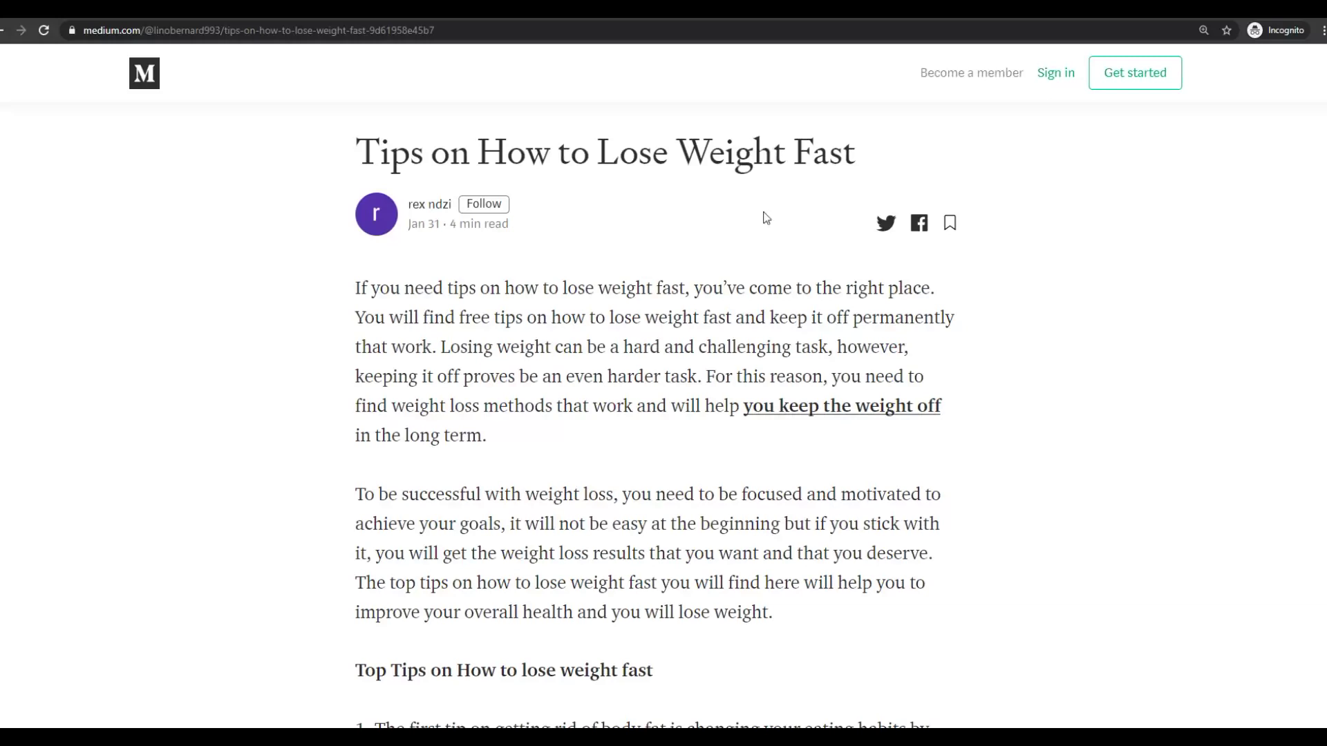
# - Copy the story's URL from the incognito window and switch to the Webpage to PDF converter at webpagetopdf.com
pyautogui.click(175, 32)
pyautogui.rightClick(175, 32)
pyautogui.click(215, 117)
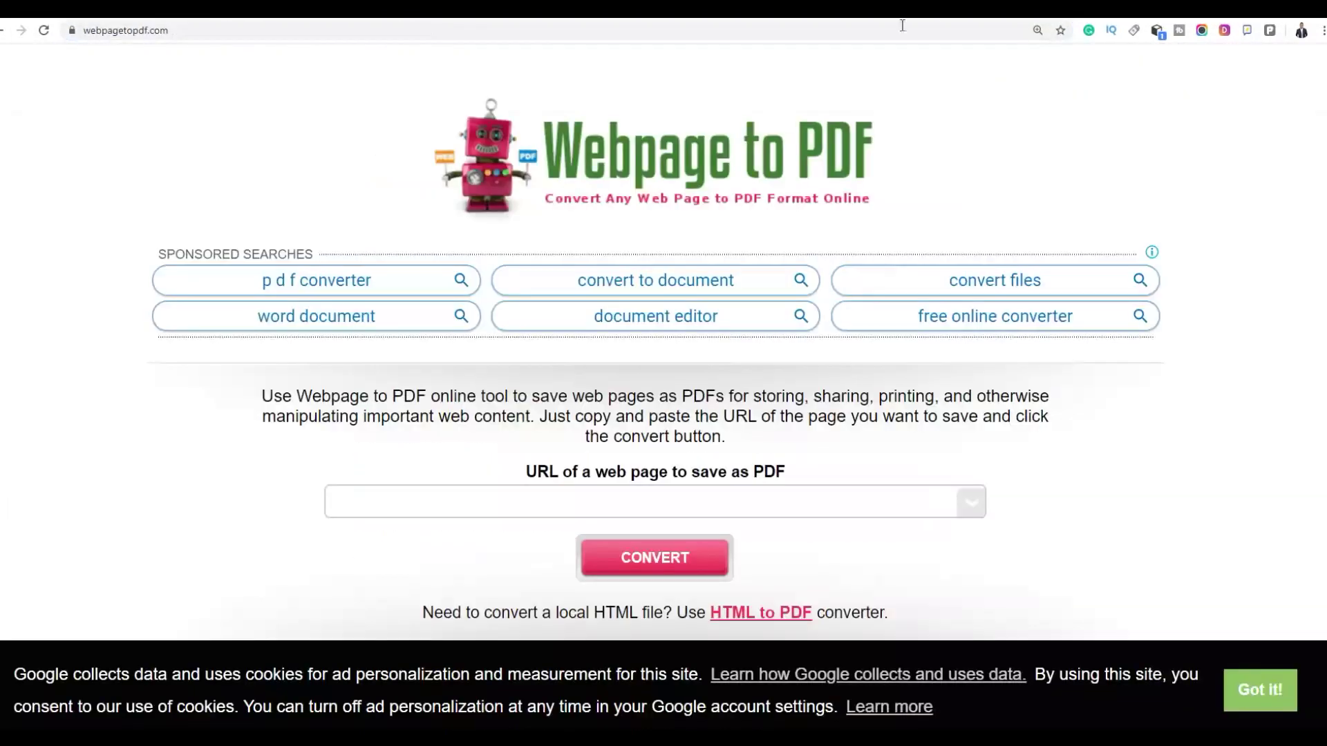
pyautogui.click(97, 31)
pyautogui.click(101, 32)
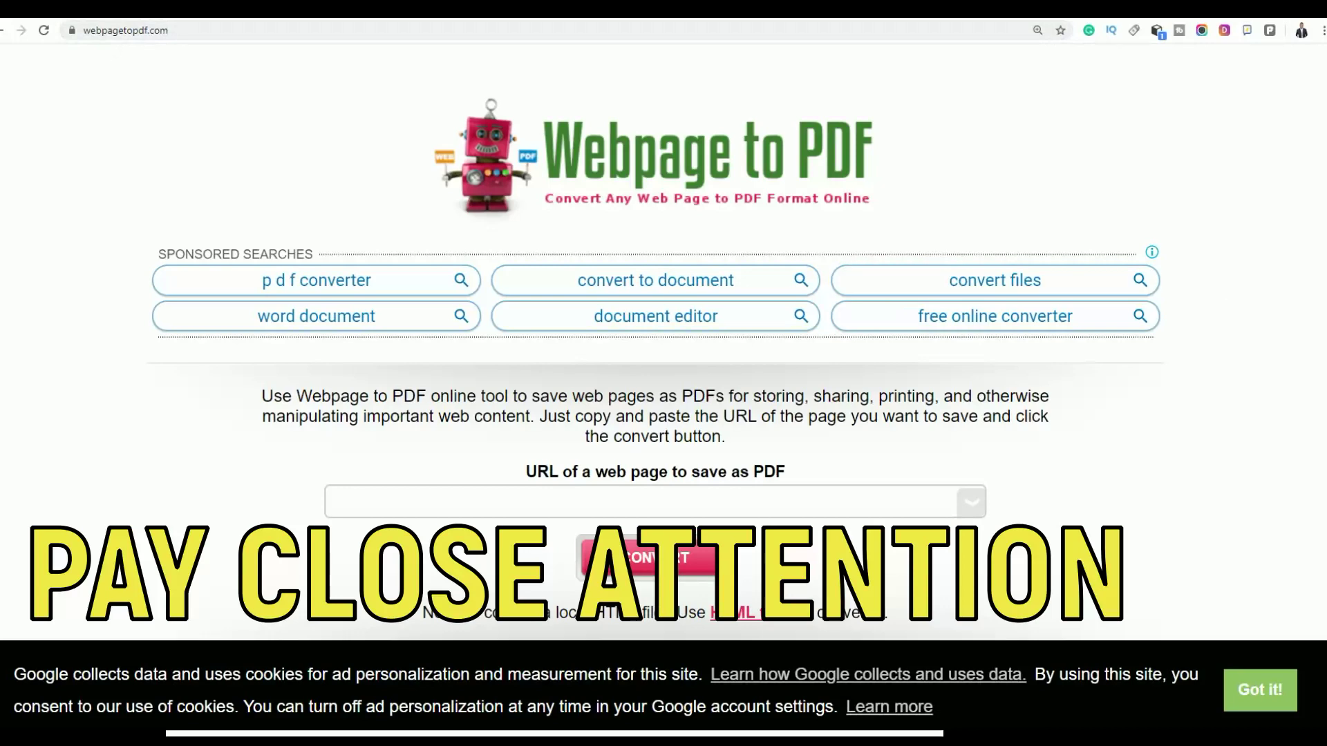
# - Paste the story's URL as the web page to save, convert it to PDF and download medium_com.pdf
pyautogui.scroll(-4, 760, 276)
pyautogui.rightClick(589, 214)
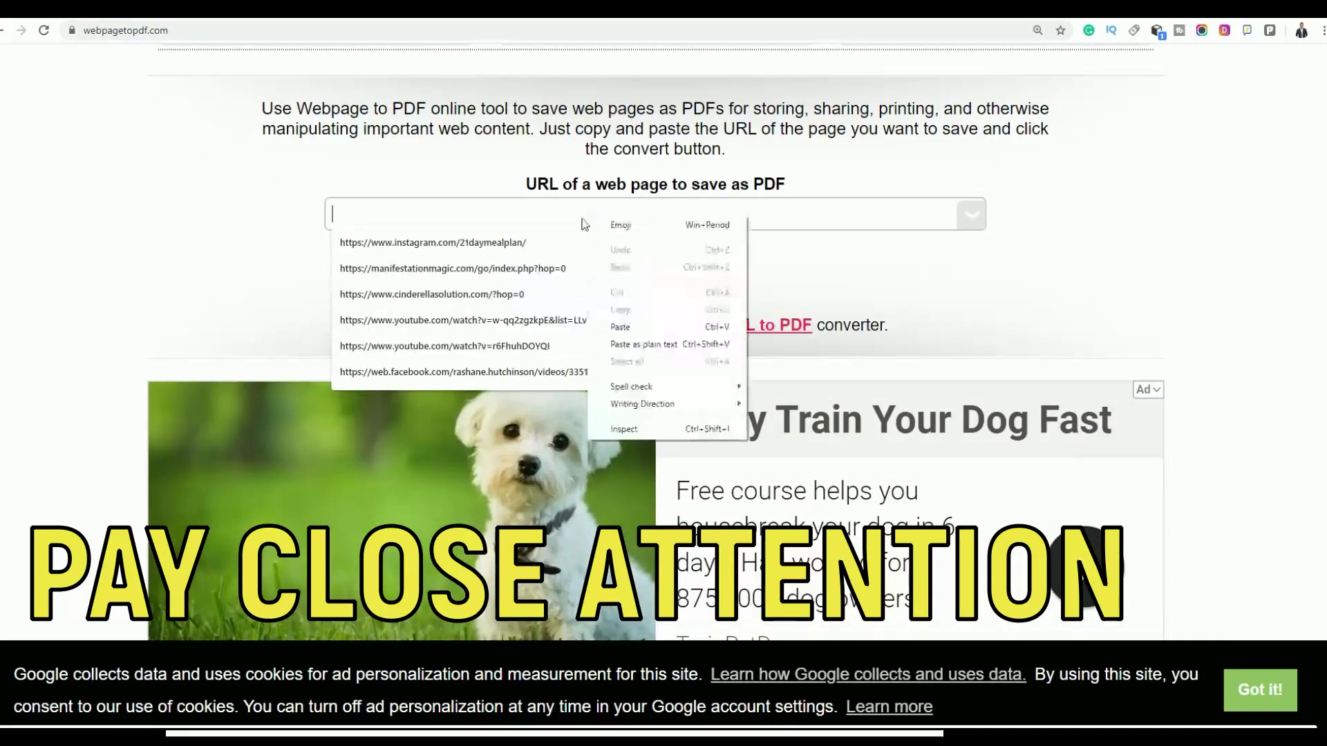
pyautogui.rightClick(550, 262)
pyautogui.click(608, 378)
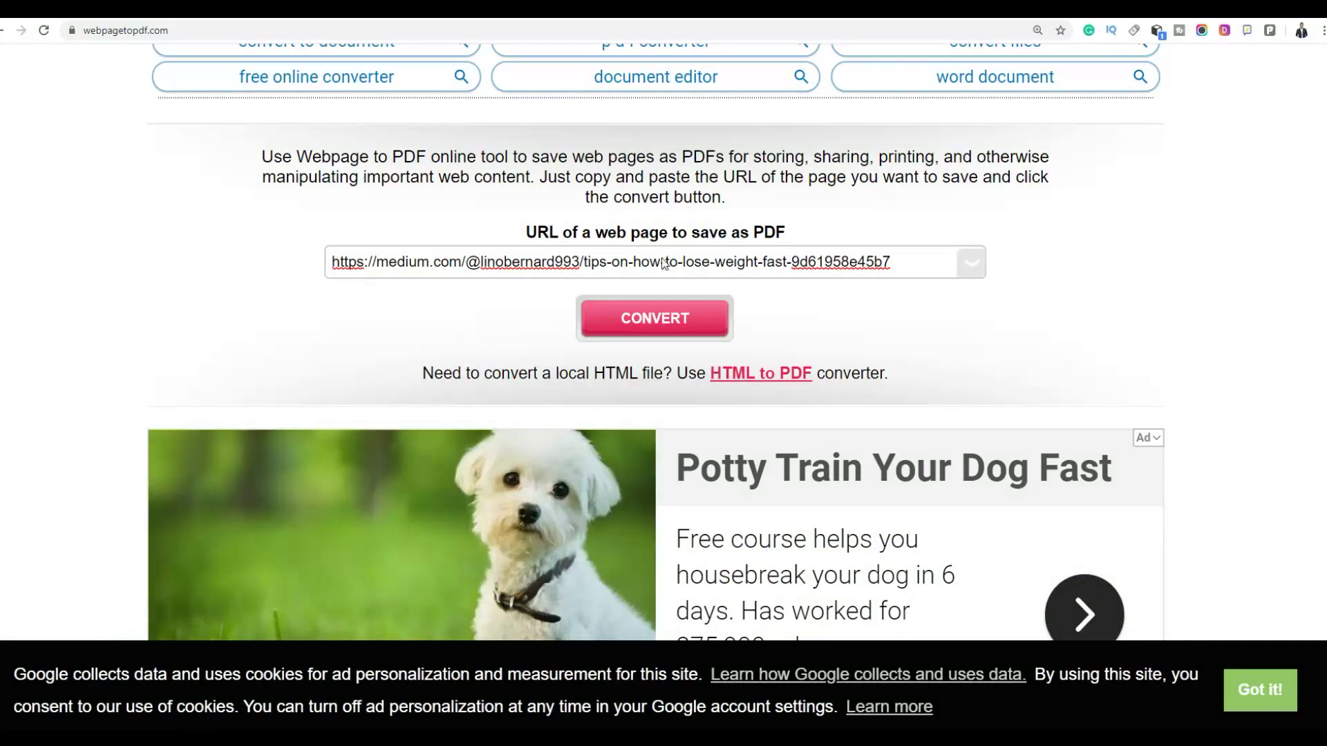
pyautogui.click(654, 319)
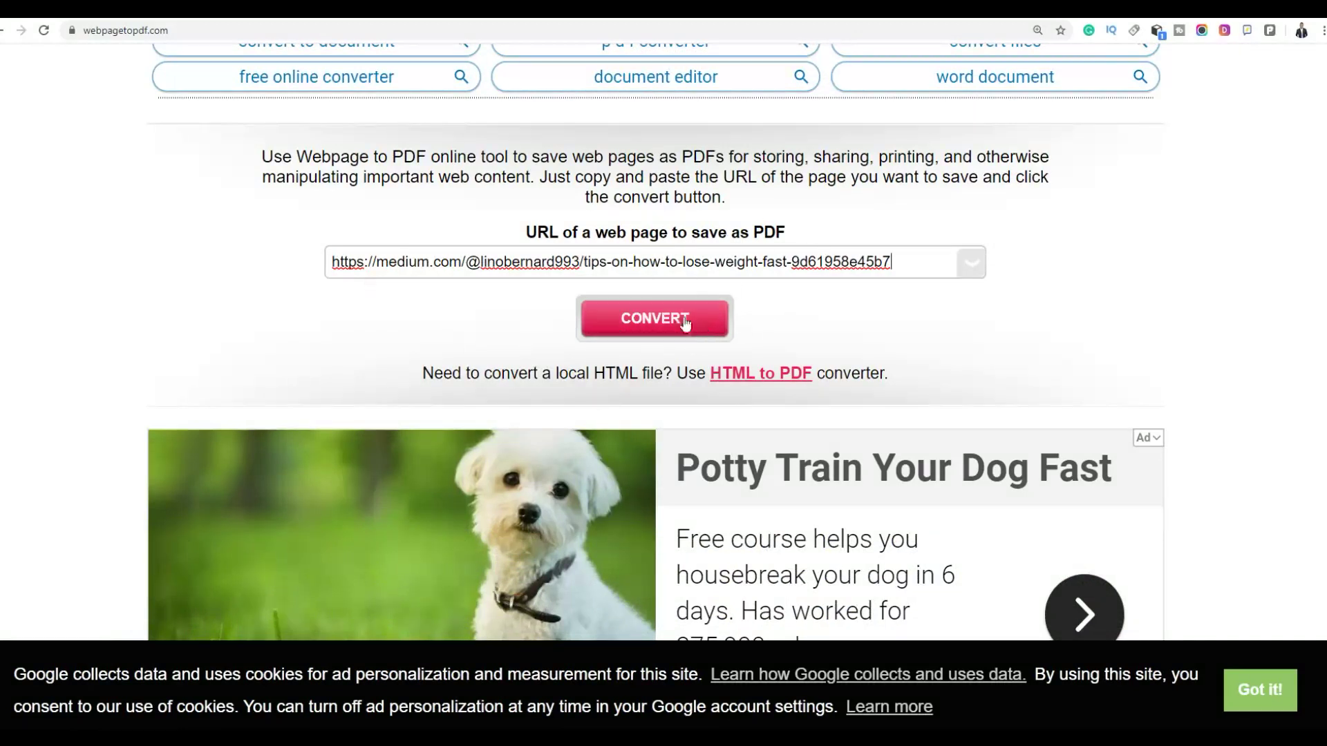
pyautogui.click(622, 322)
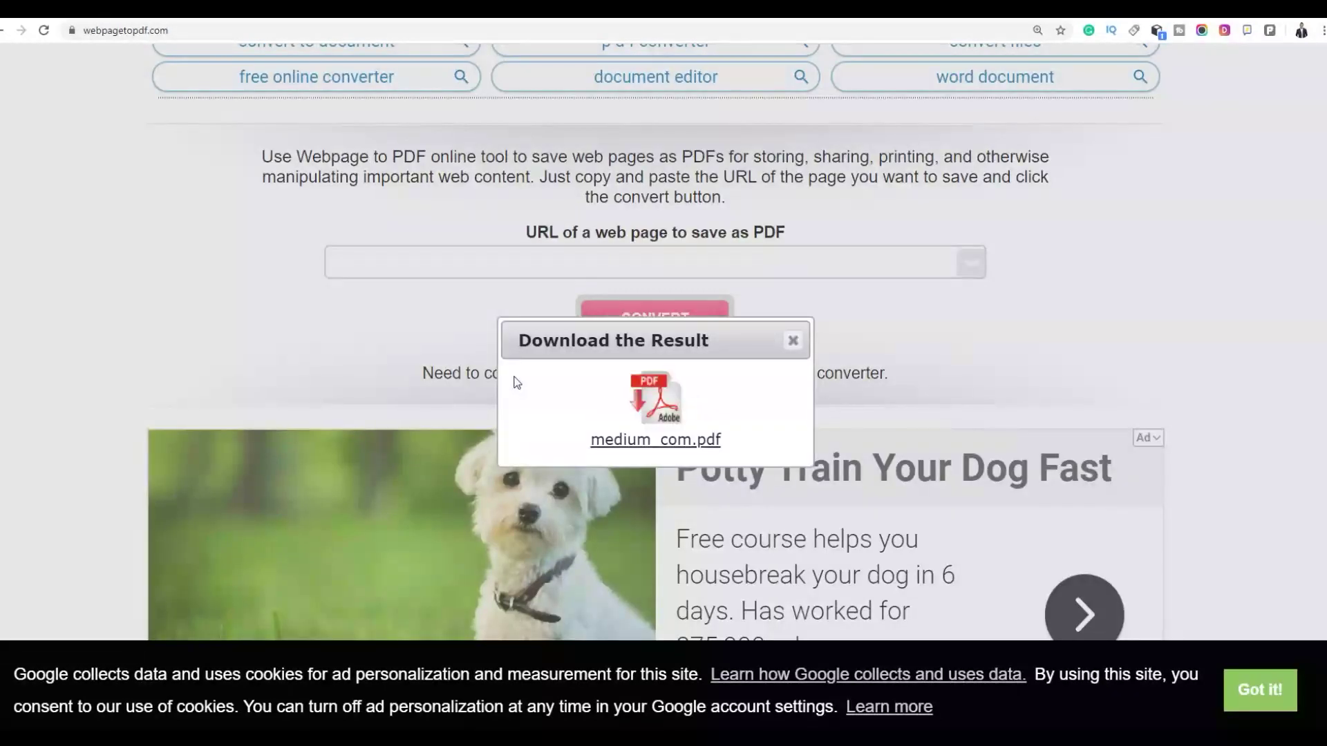
pyautogui.click(632, 448)
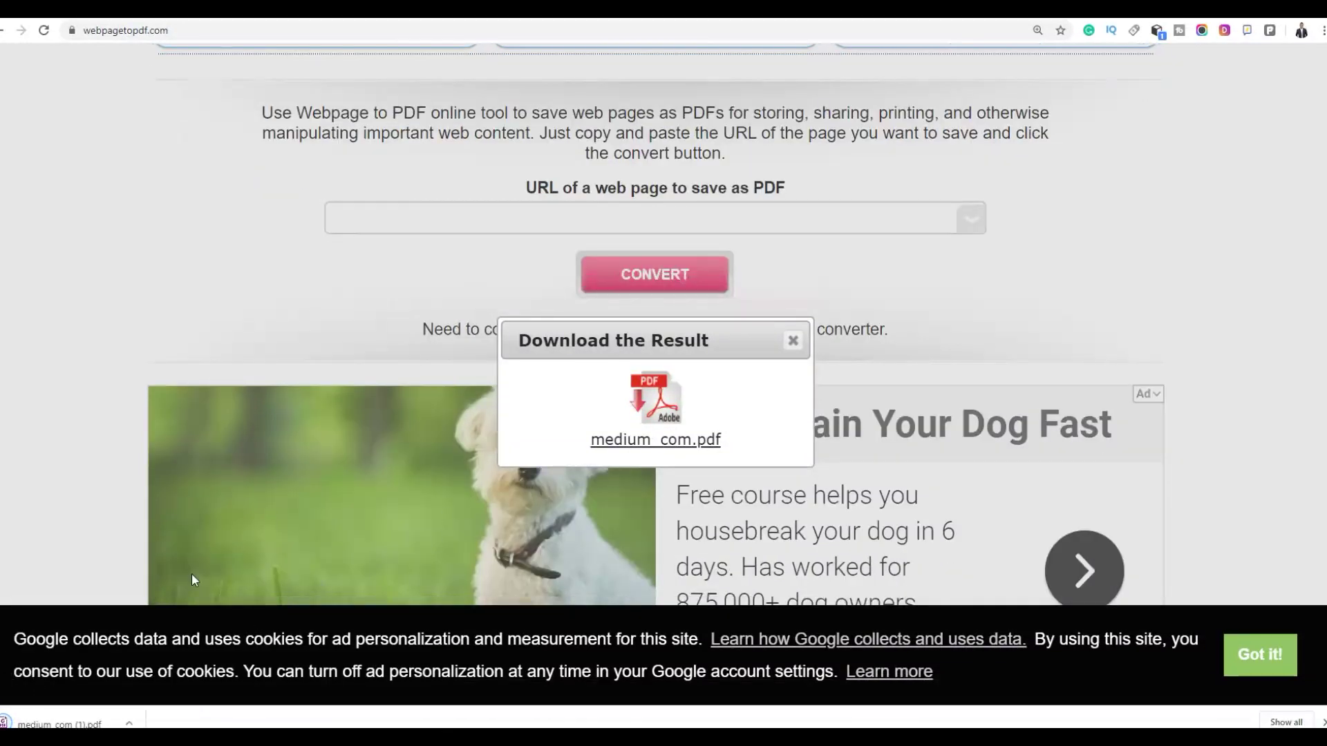
# - Open the downloaded PDF of the story in the browser and enlarge the page zoom to 150%
pyautogui.click(59, 713)
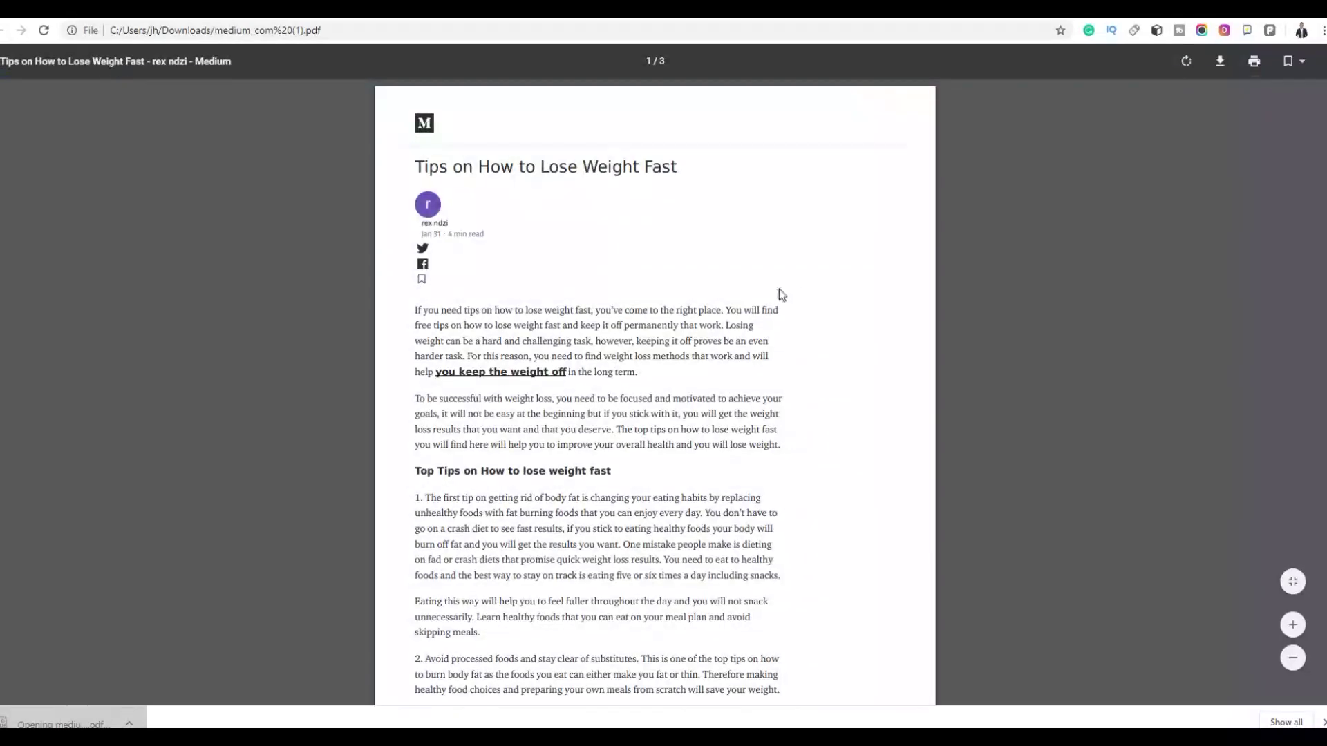
pyautogui.click(1323, 30)
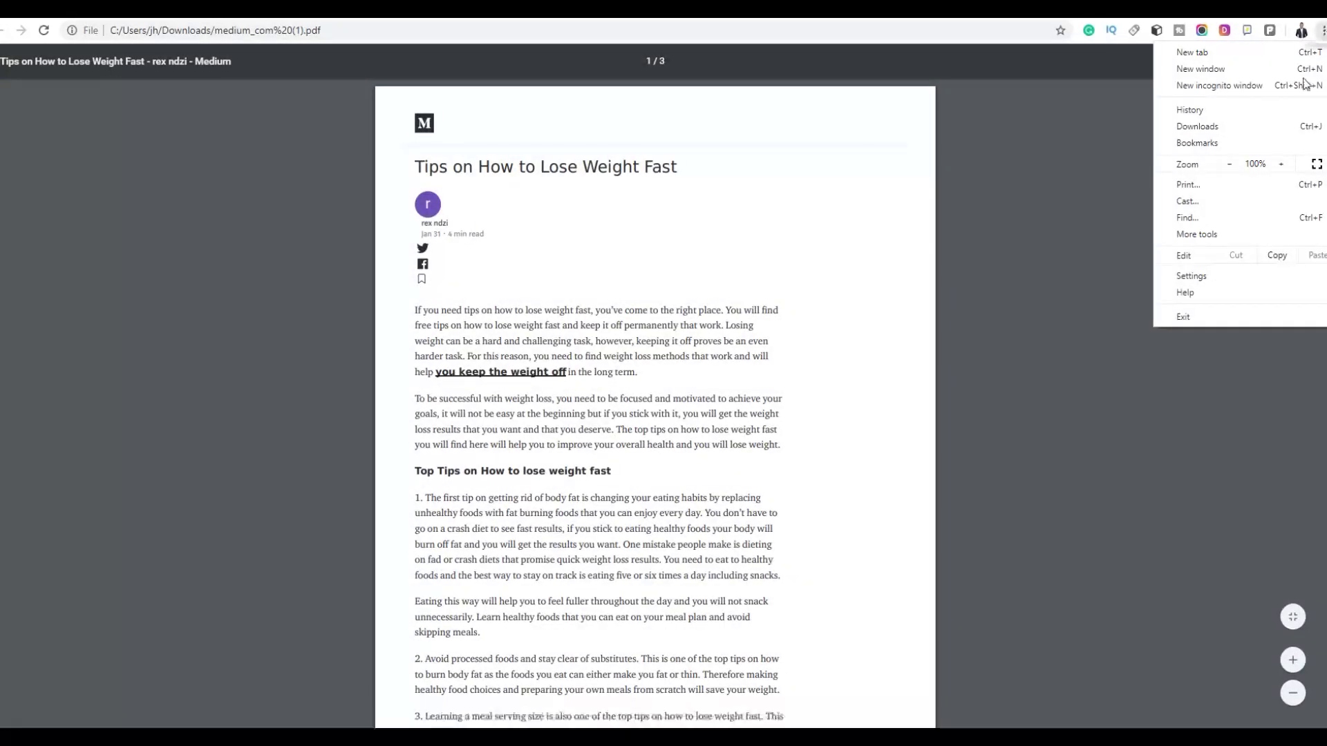
pyautogui.click(1280, 165)
pyautogui.click(1281, 165)
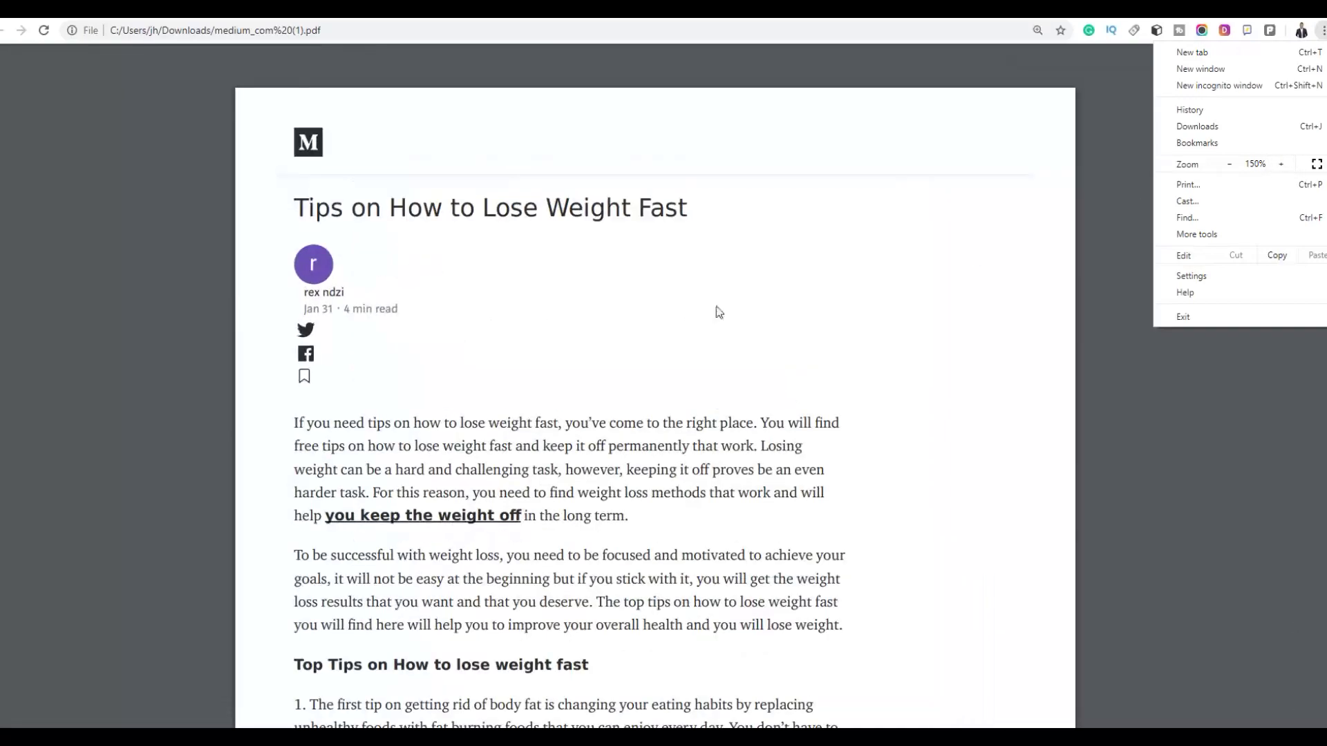
pyautogui.click(716, 306)
# - Test the PDF's "CLICK HERE TO LEARN MORE" link, check the affiliate ID in the sales page's address, and close the converter's download dialog
pyautogui.scroll(-3, 476, 387)
pyautogui.scroll(-15, 477, 387)
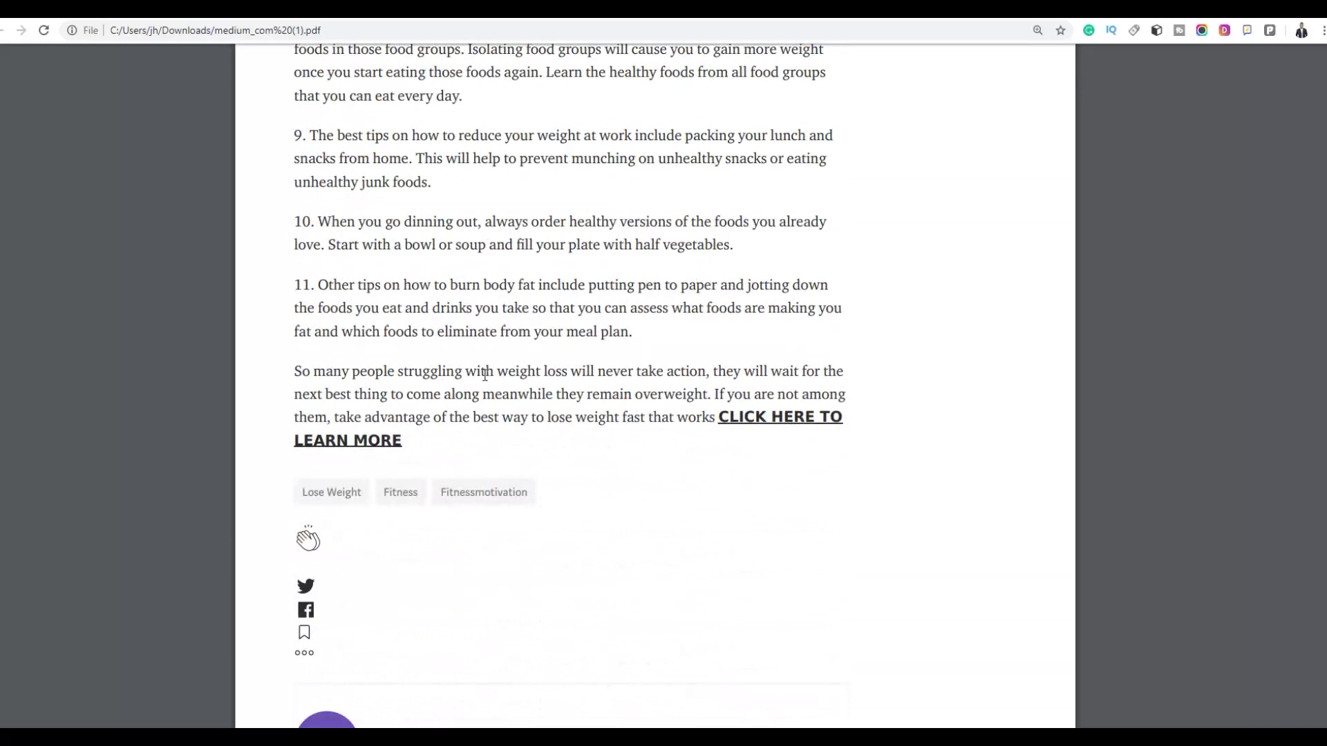
pyautogui.click(764, 419)
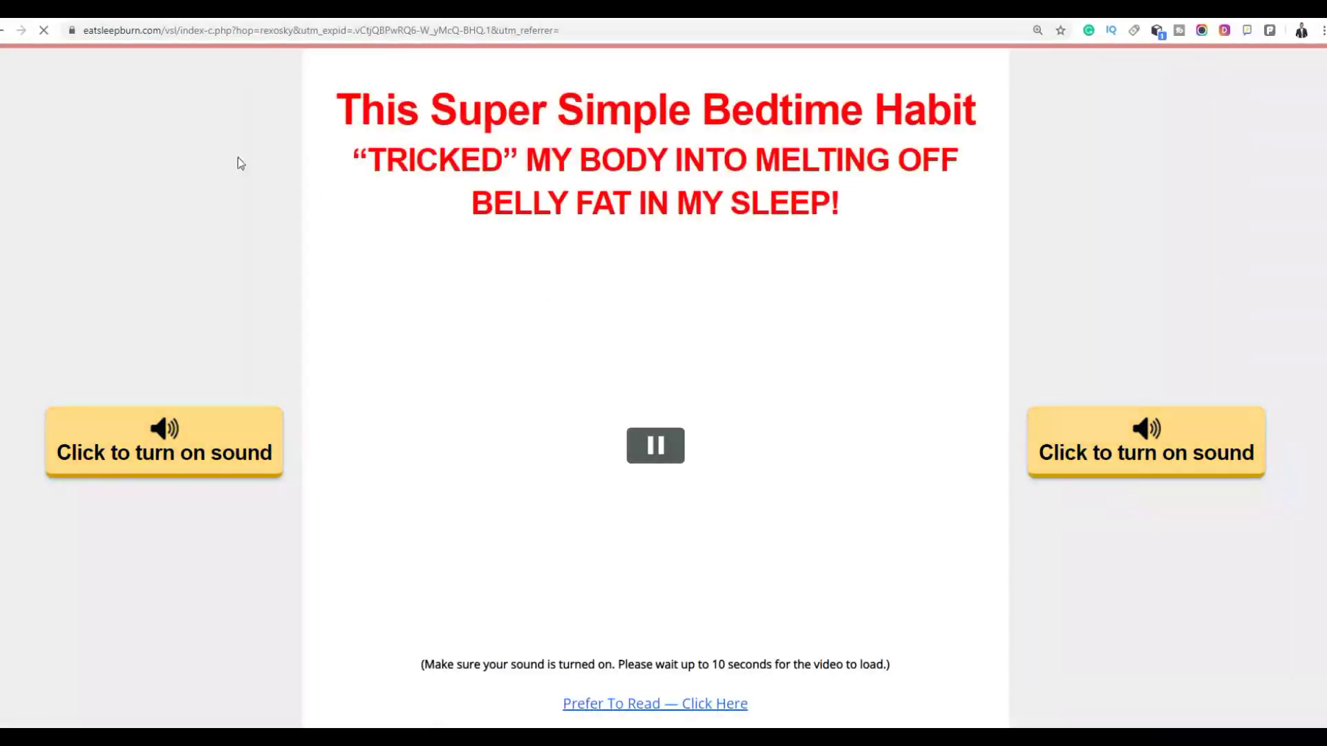
pyautogui.moveTo(260, 30)
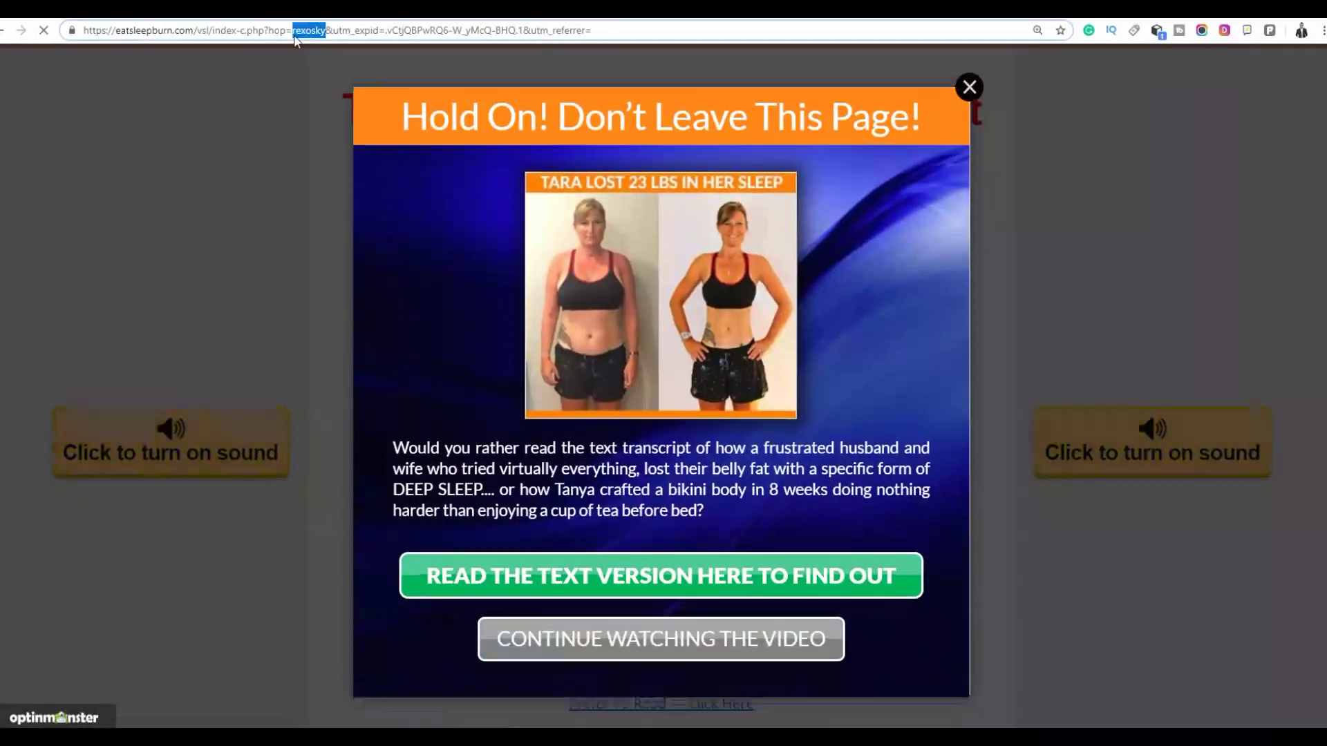
pyautogui.click(1028, 154)
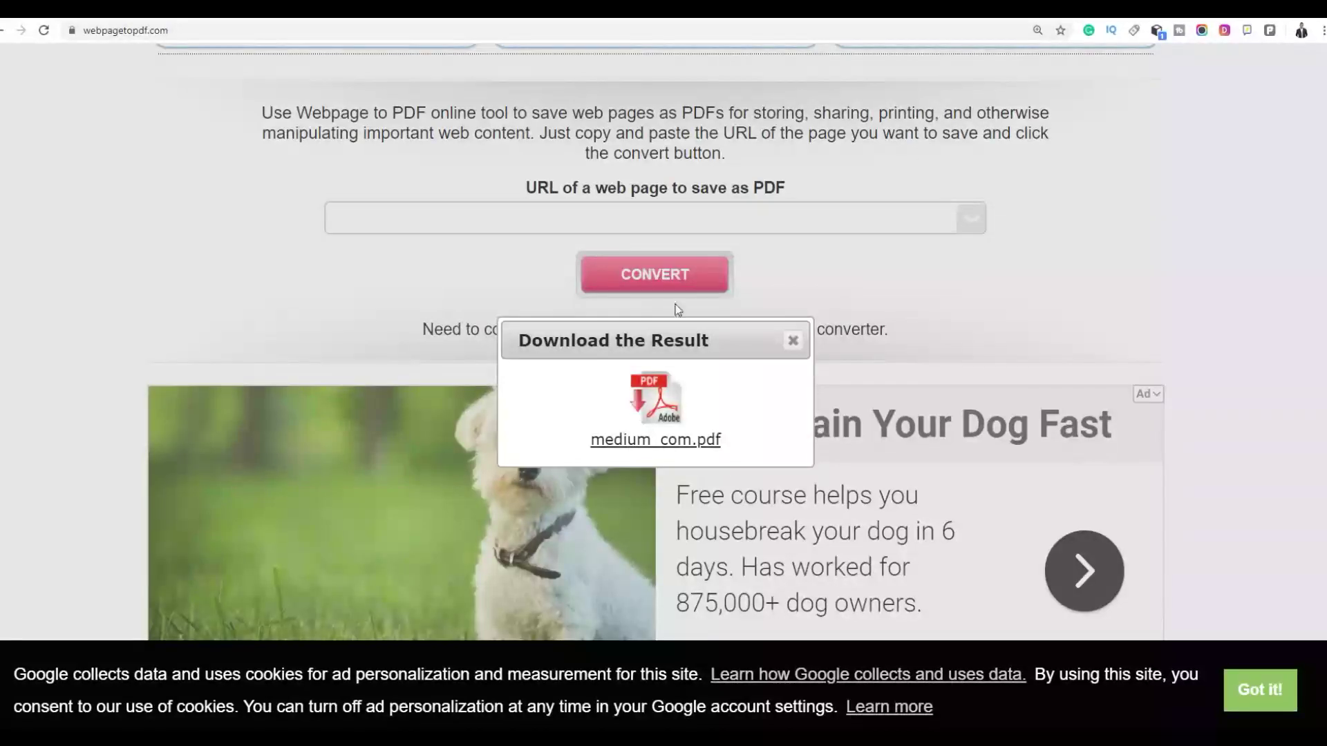
pyautogui.click(793, 340)
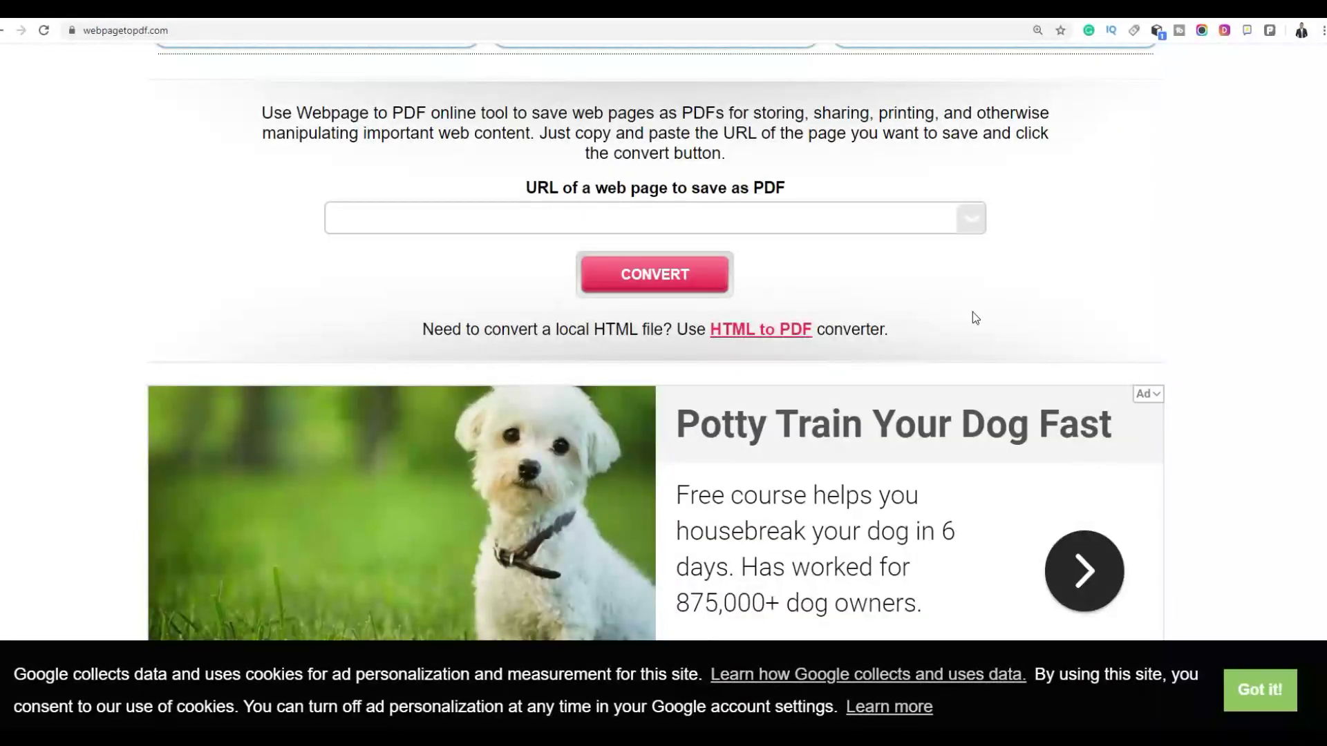
# - Enter edoc.pub in the converter's web page URL field and enlarge the page by three zoom levels
pyautogui.scroll(3, 1193, 187)
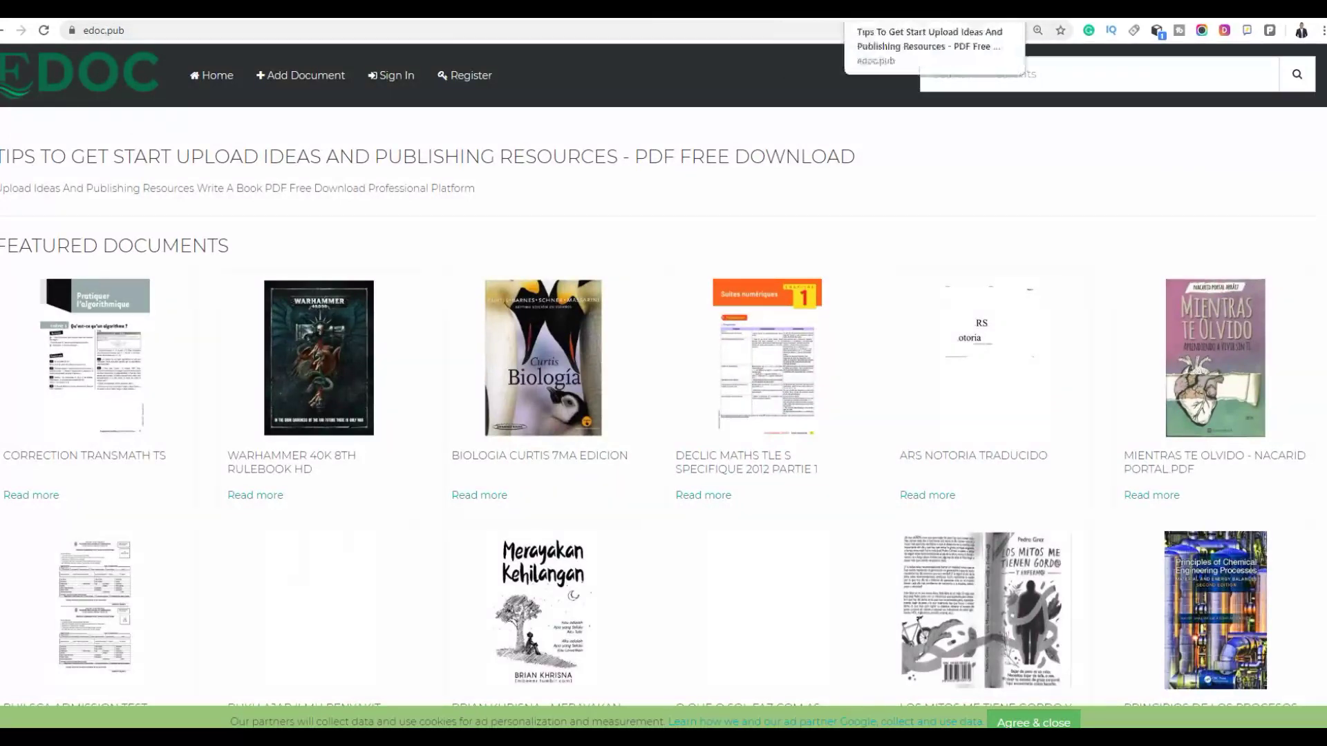
pyautogui.click(1023, 8)
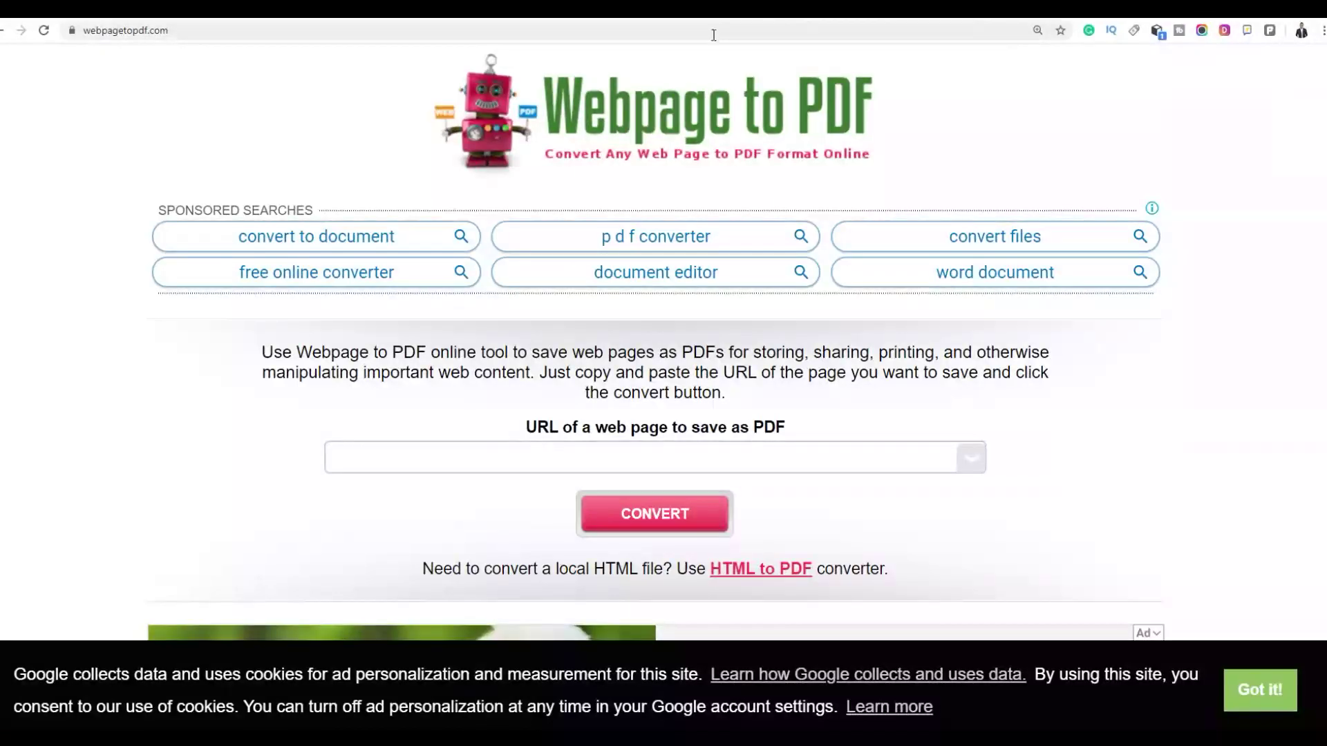
pyautogui.click(654, 32)
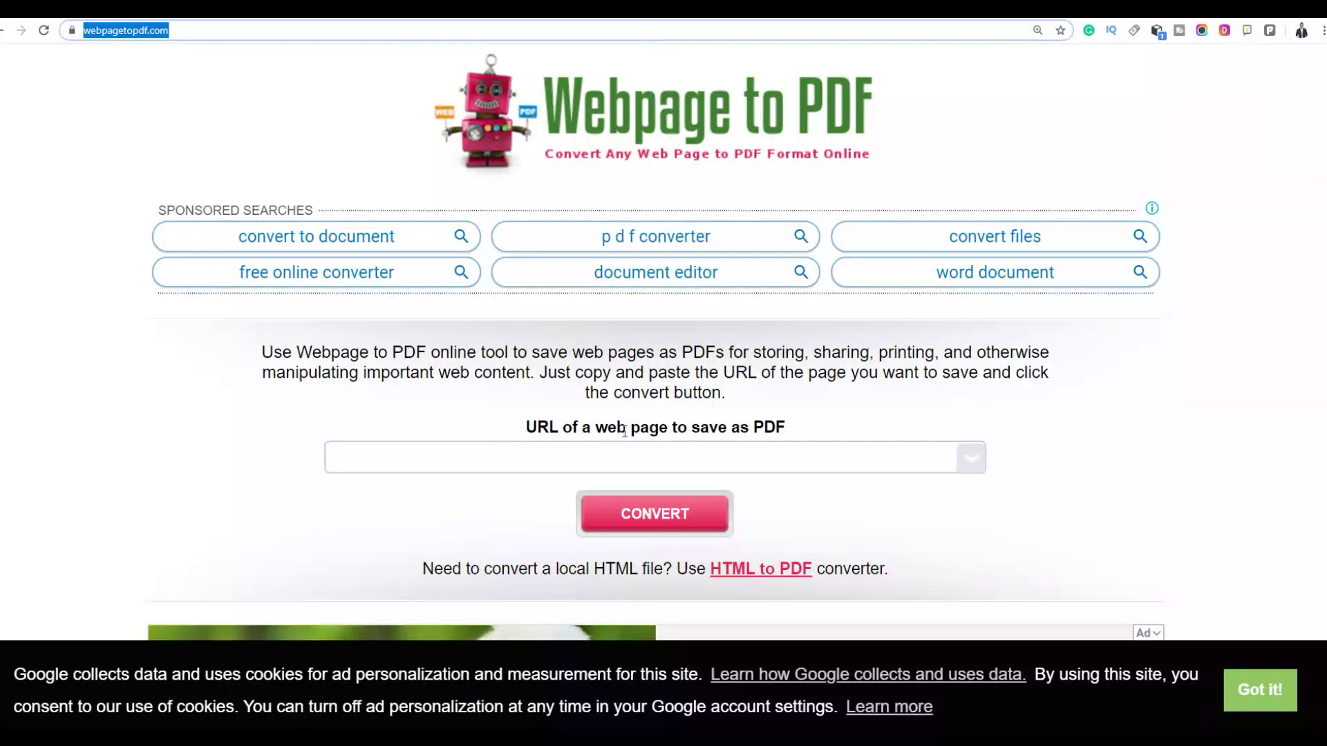
pyautogui.click(512, 461)
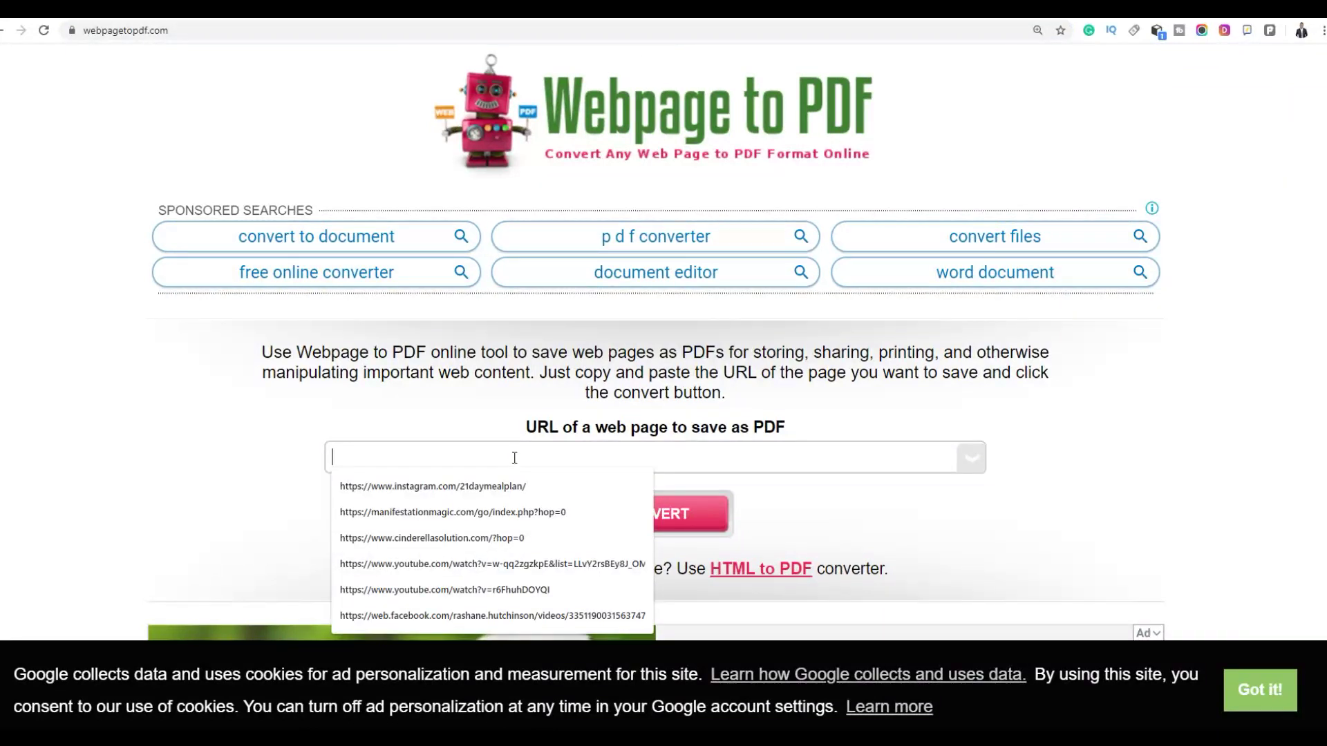
pyautogui.write('edoc.pub')
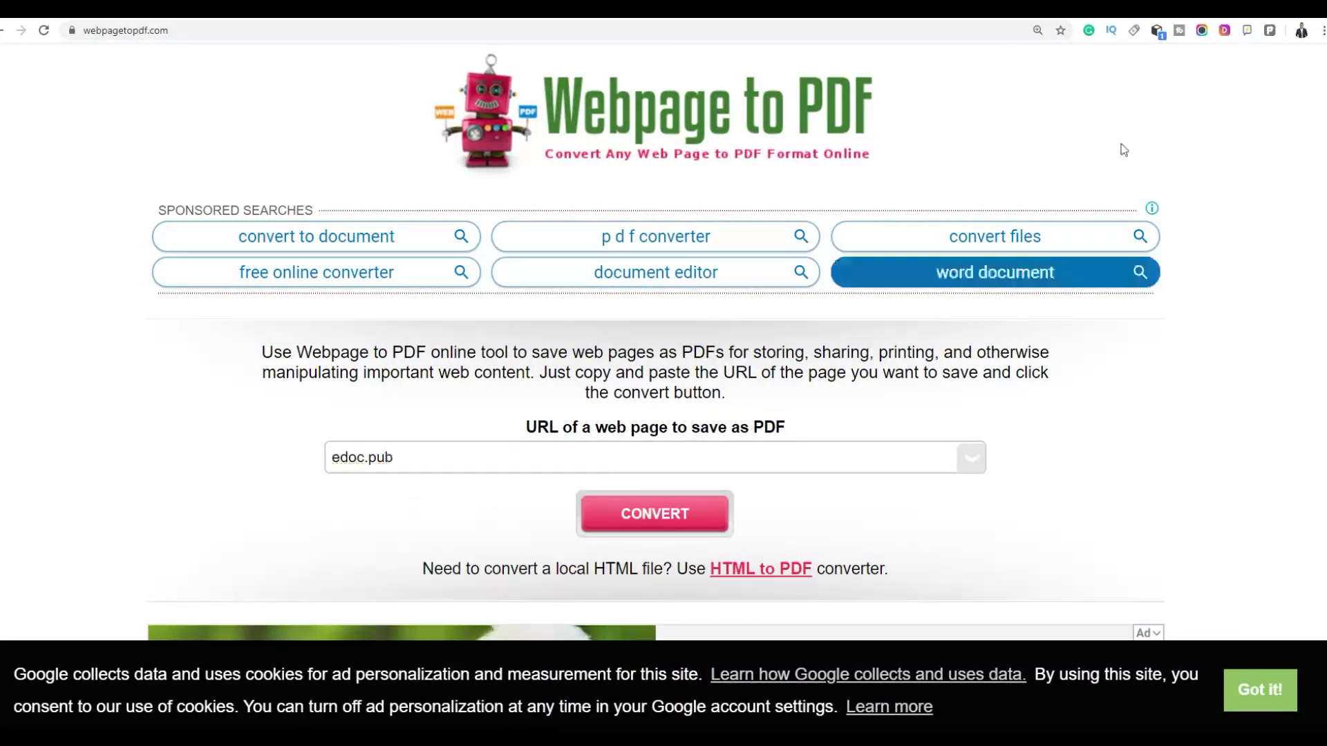
pyautogui.click(1323, 30)
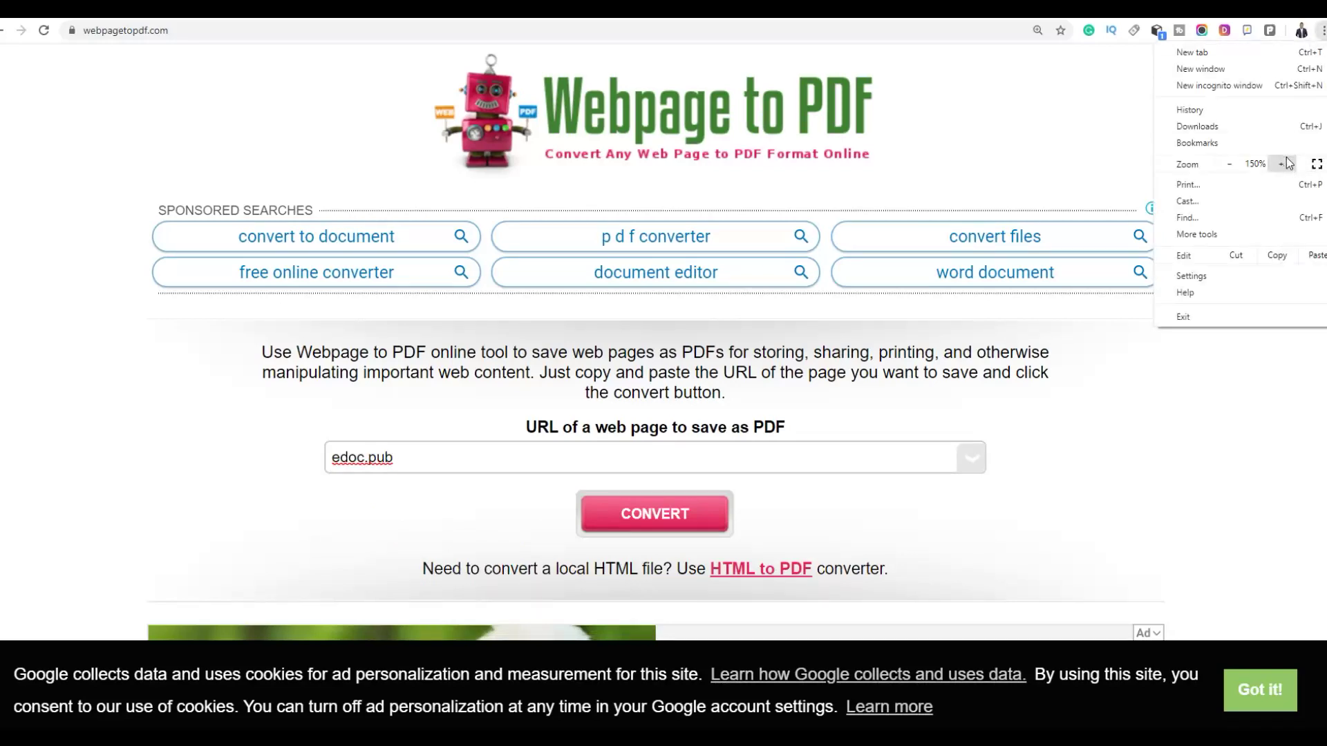
pyautogui.click(1287, 163)
pyautogui.click(1287, 163)
pyautogui.click(1287, 163)
pyautogui.click(993, 205)
pyautogui.scroll(-5, 993, 205)
pyautogui.scroll(-2, 993, 205)
pyautogui.scroll(3, 989, 201)
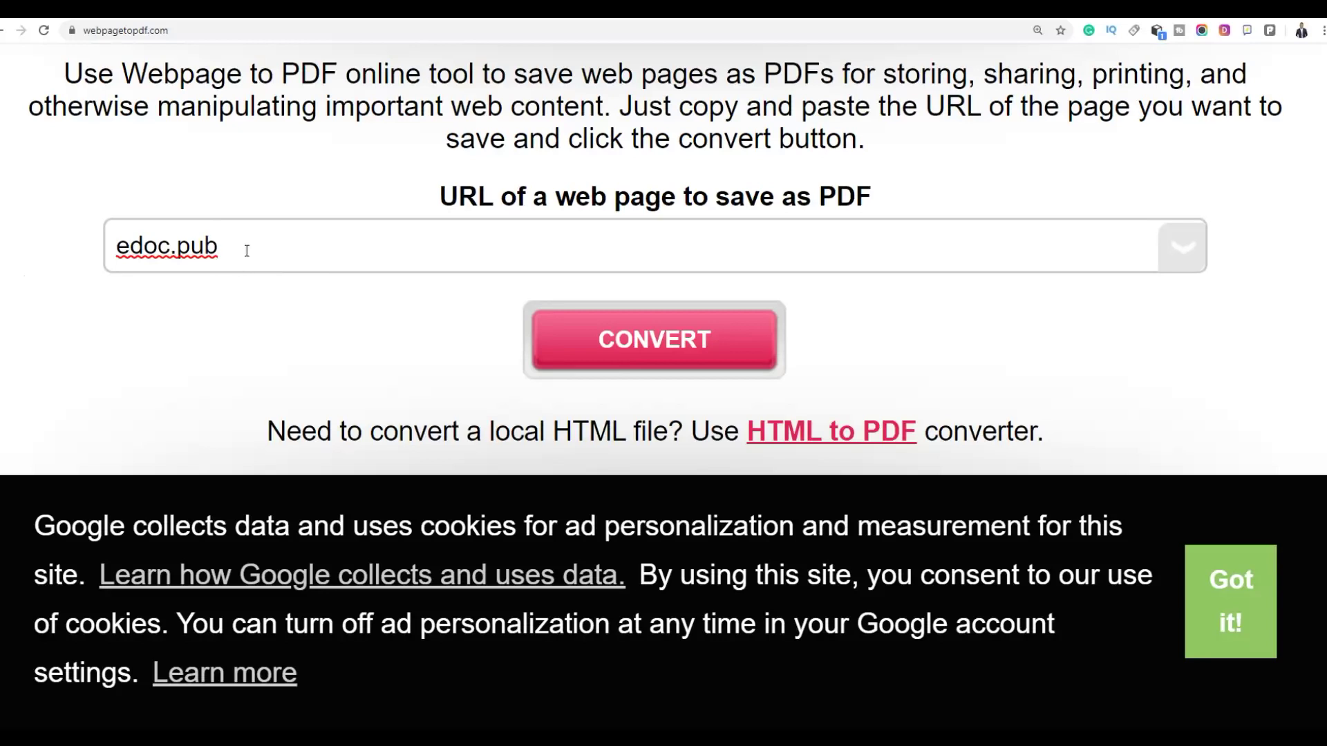
pyautogui.click(77, 270)
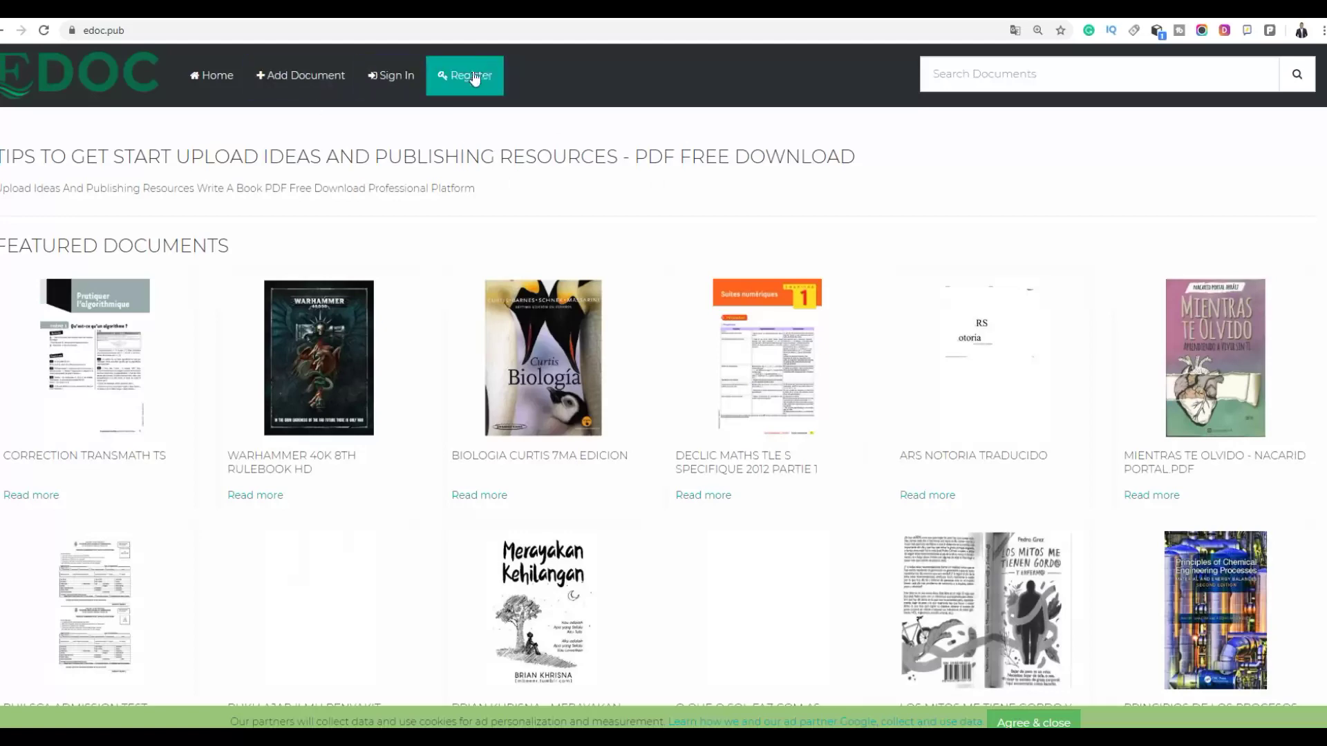
# - Switch to the EDOC site at edoc.pub and open its form for publishing a new document
pyautogui.click(313, 89)
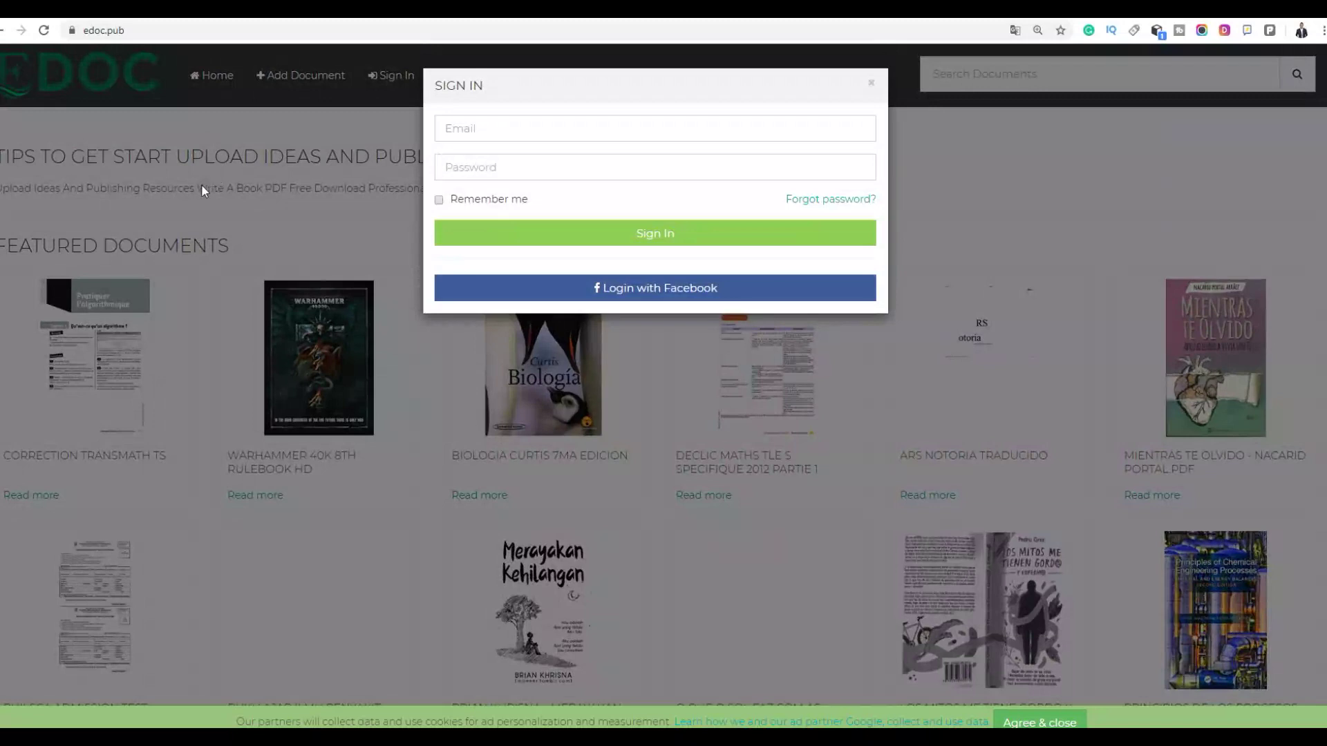
pyautogui.click(322, 177)
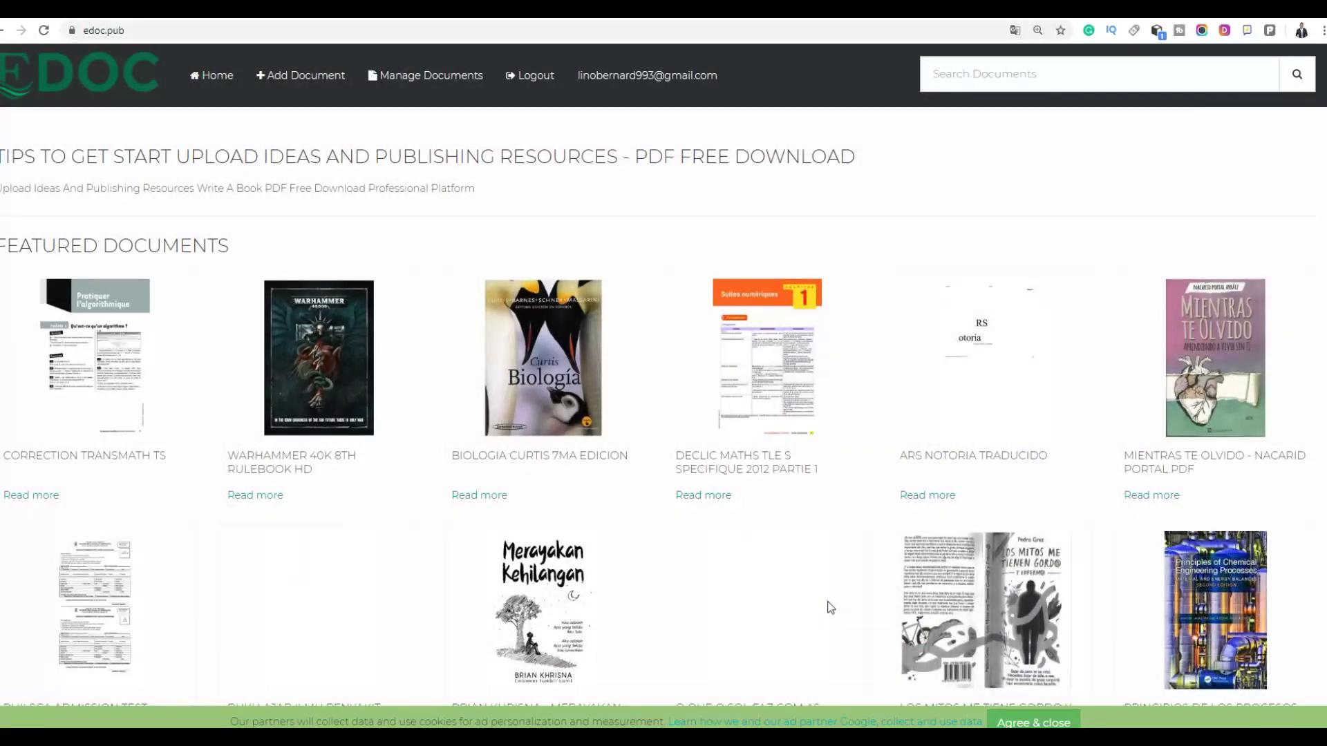
pyautogui.click(293, 77)
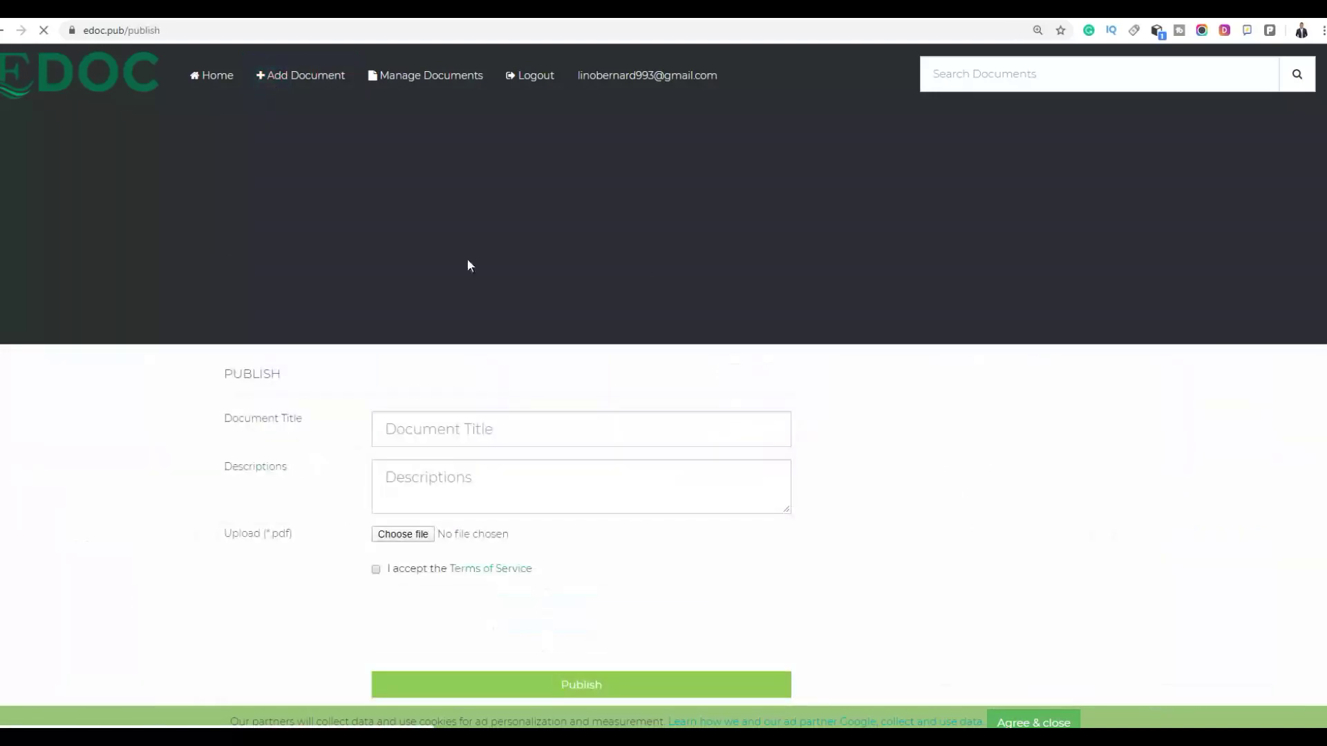
pyautogui.scroll(-2, 765, 290)
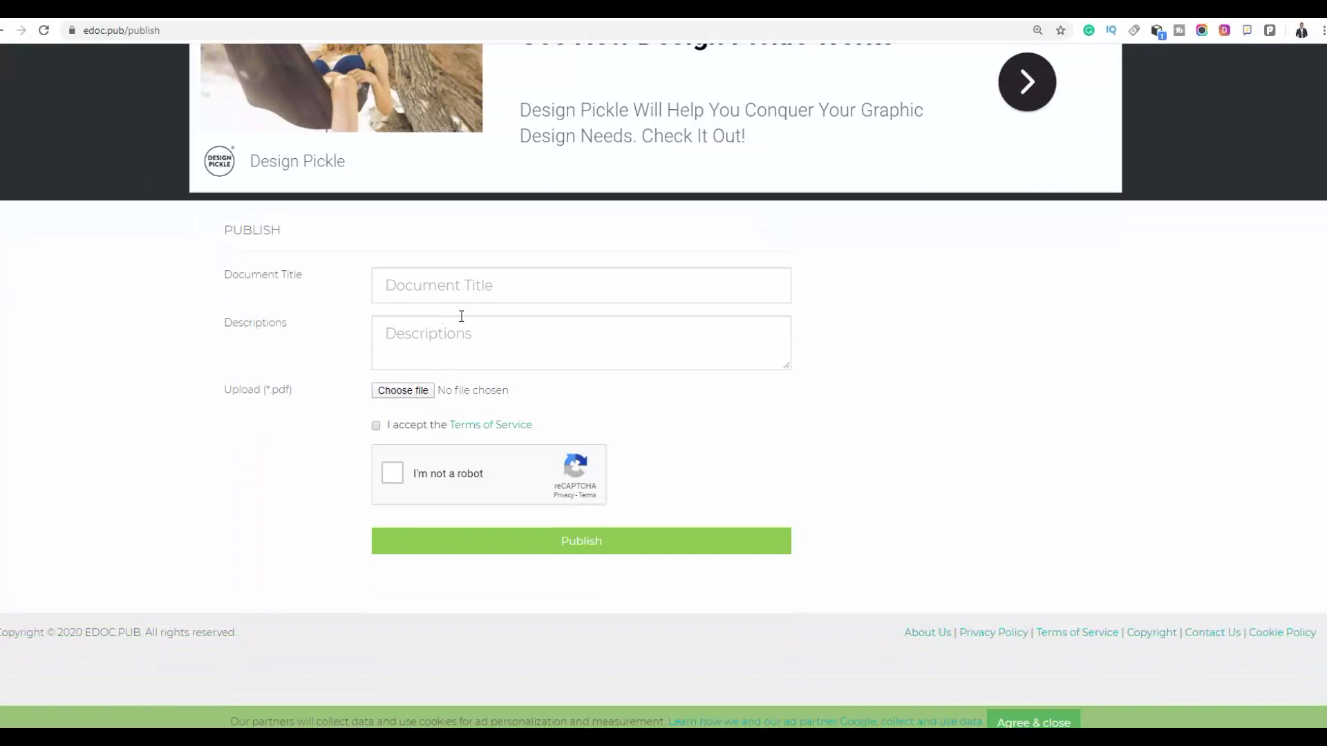
# - Attach medium_com (1).pdf from the Downloads folder as the document to upload
pyautogui.click(397, 395)
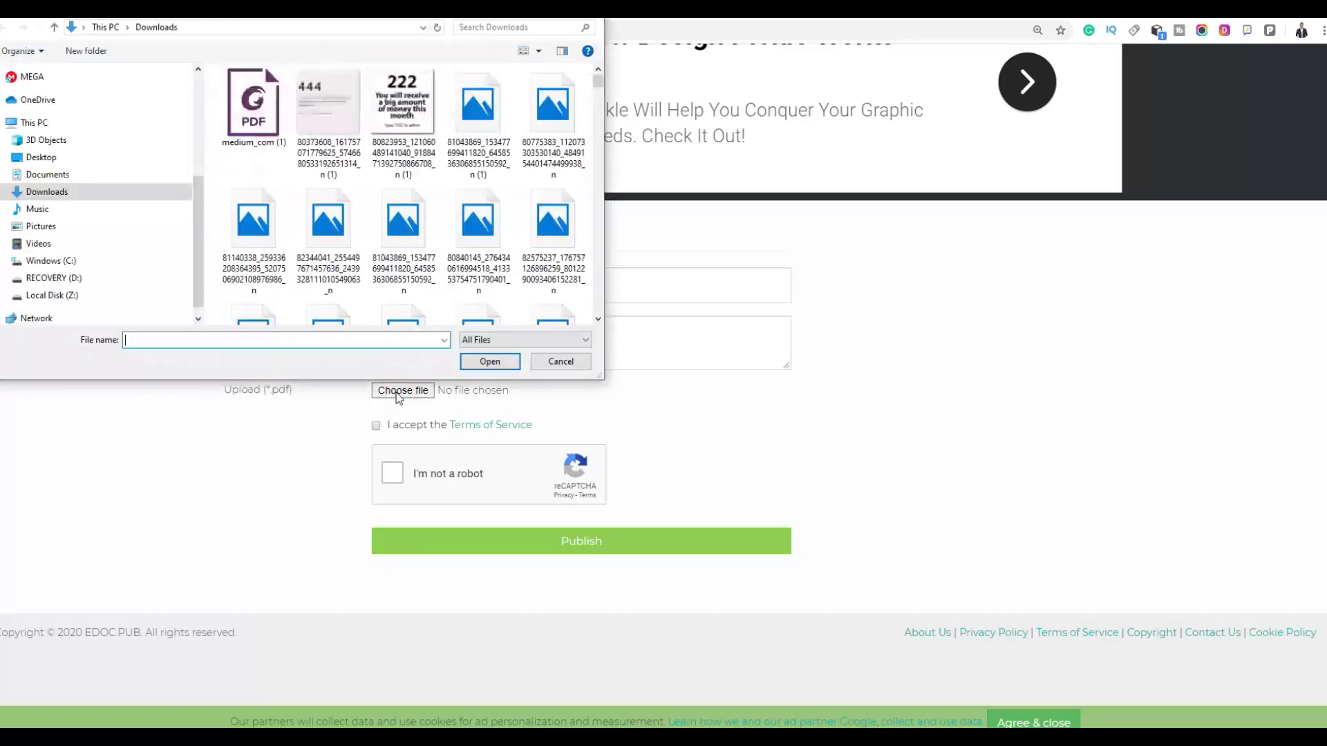
pyautogui.click(253, 104)
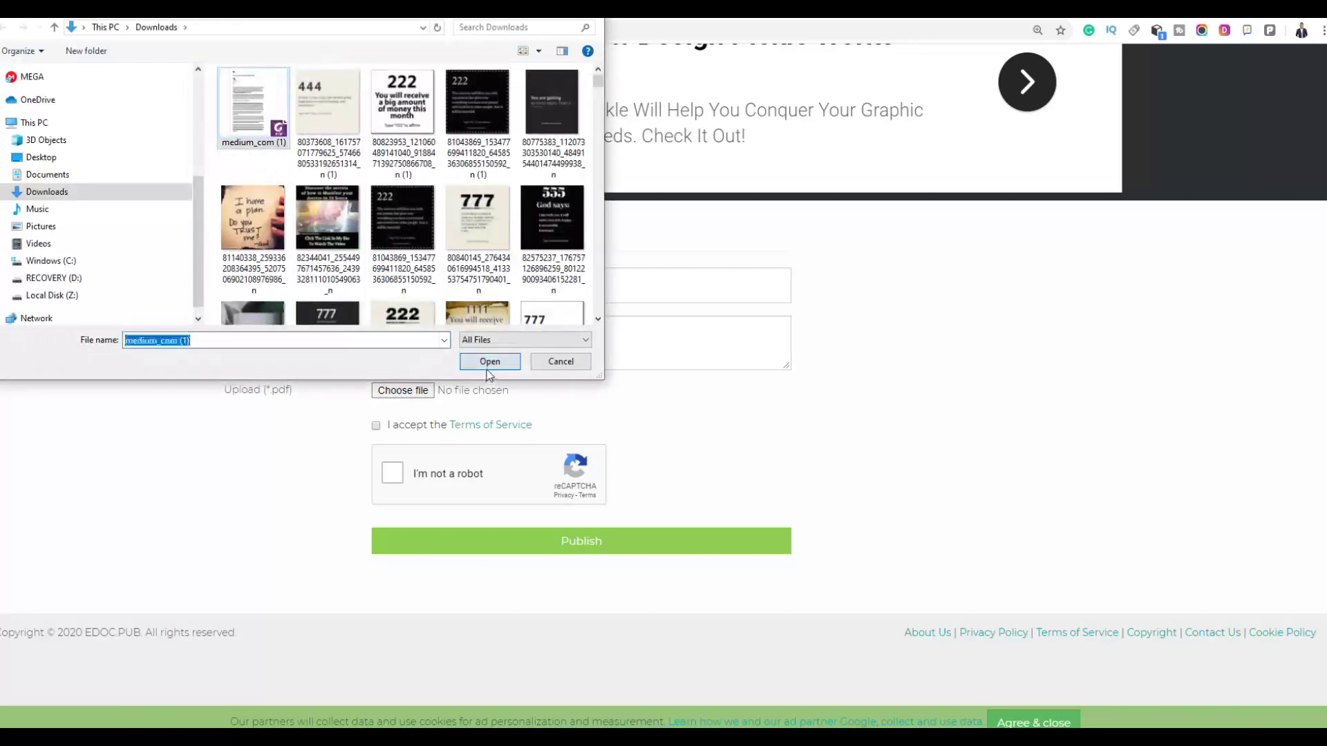
pyautogui.click(488, 365)
pyautogui.click(489, 365)
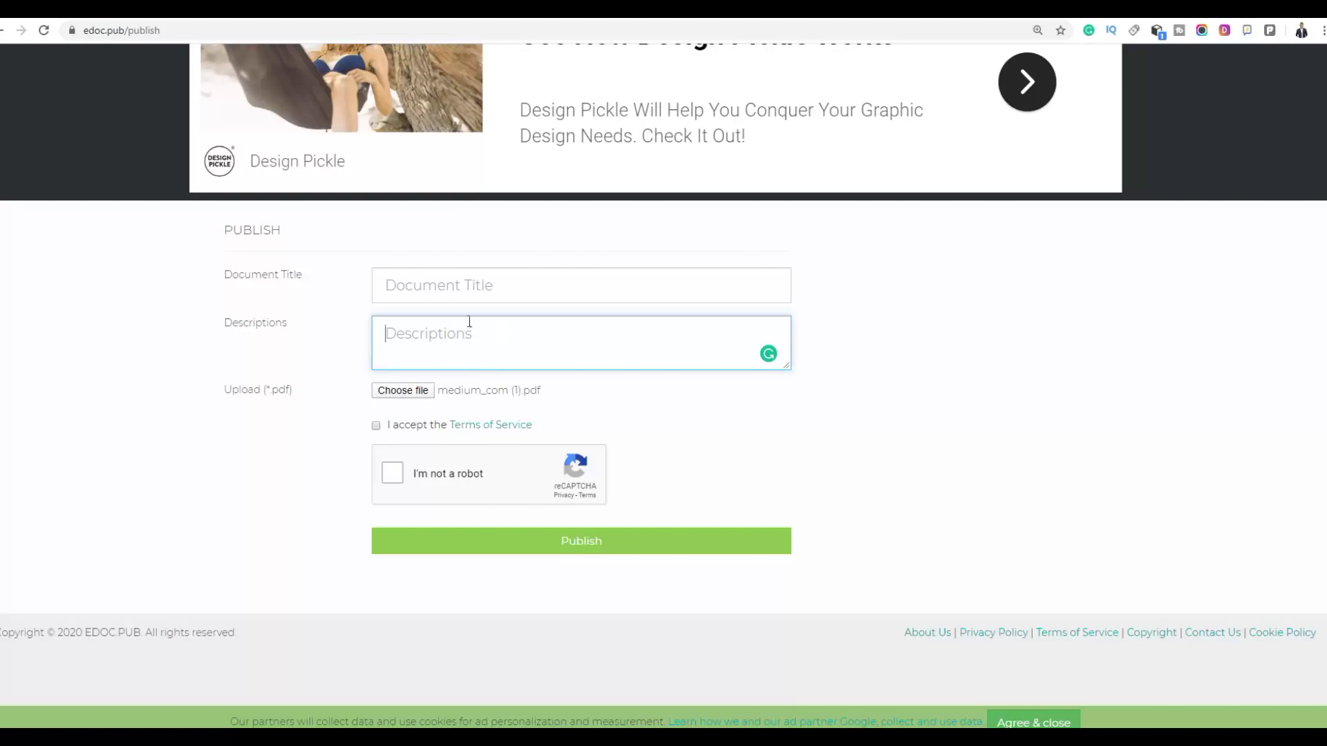
# - Copy the headline of the Medium story and set the document title to "Best Tips on How to Lose Weight Fast"
pyautogui.click(438, 279)
pyautogui.click(890, 257)
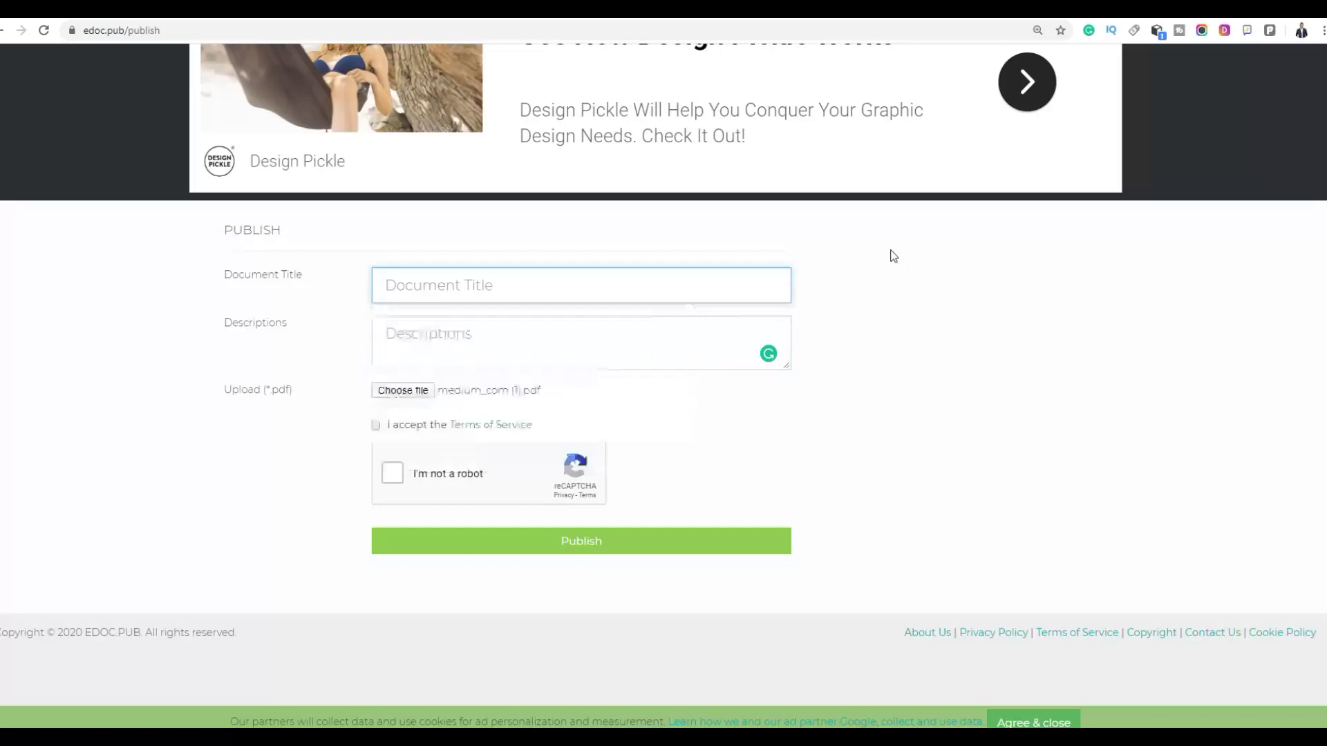
pyautogui.click(857, 8)
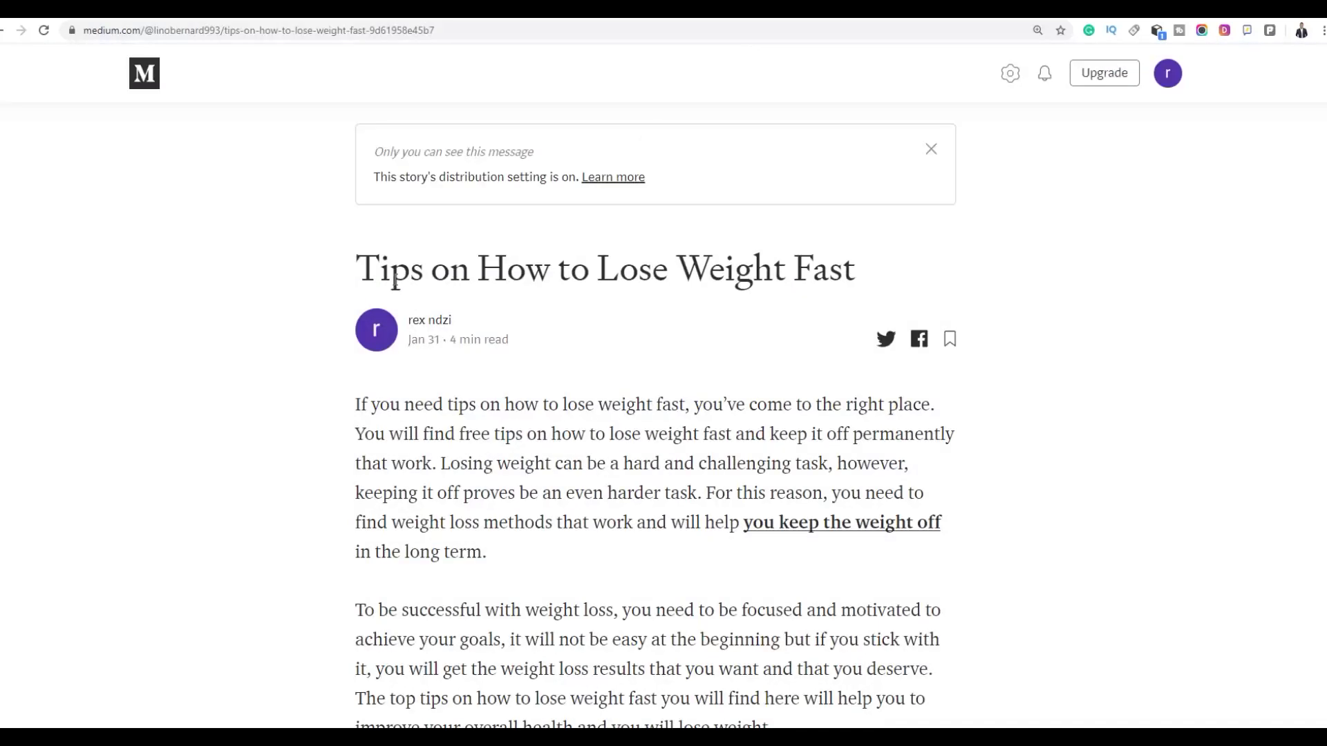
pyautogui.moveTo(359, 270); pyautogui.dragTo(857, 268)
pyautogui.rightClick(787, 267)
pyautogui.click(812, 280)
pyautogui.click(899, 9)
pyautogui.click(428, 276)
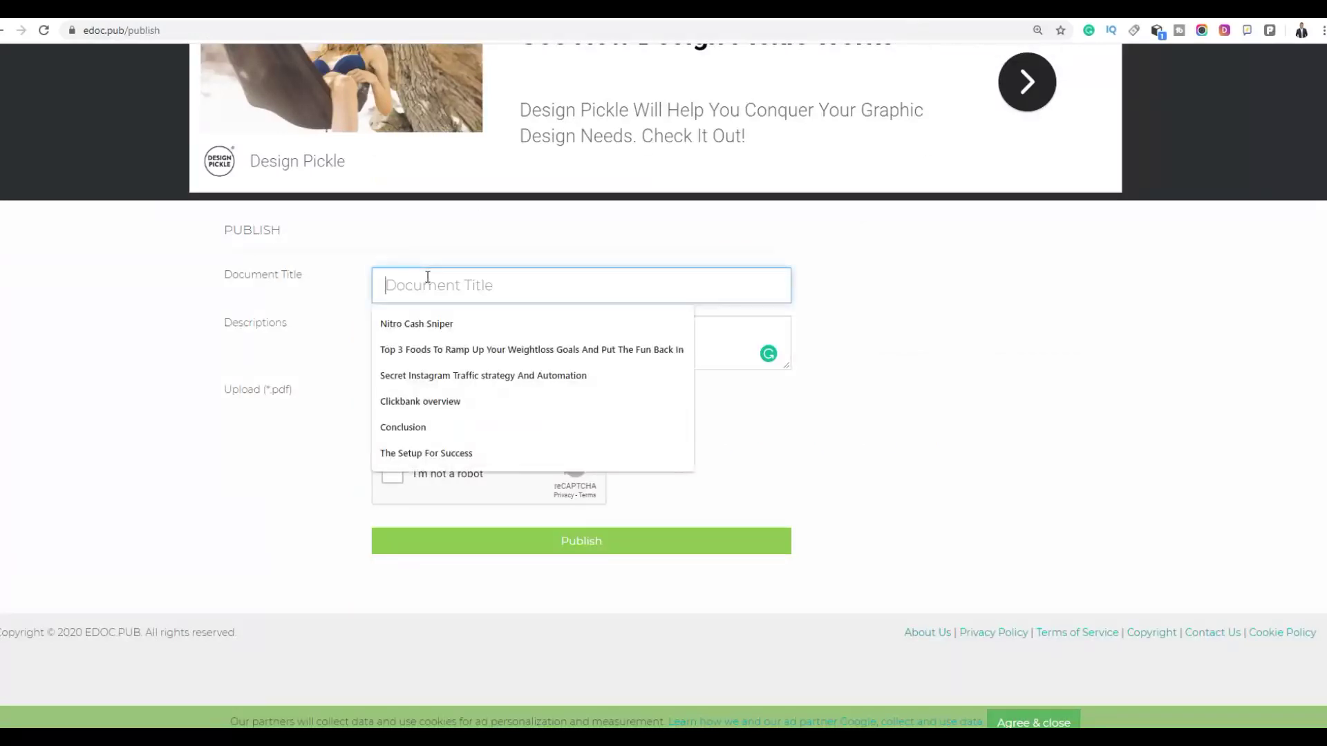
pyautogui.write('Best')
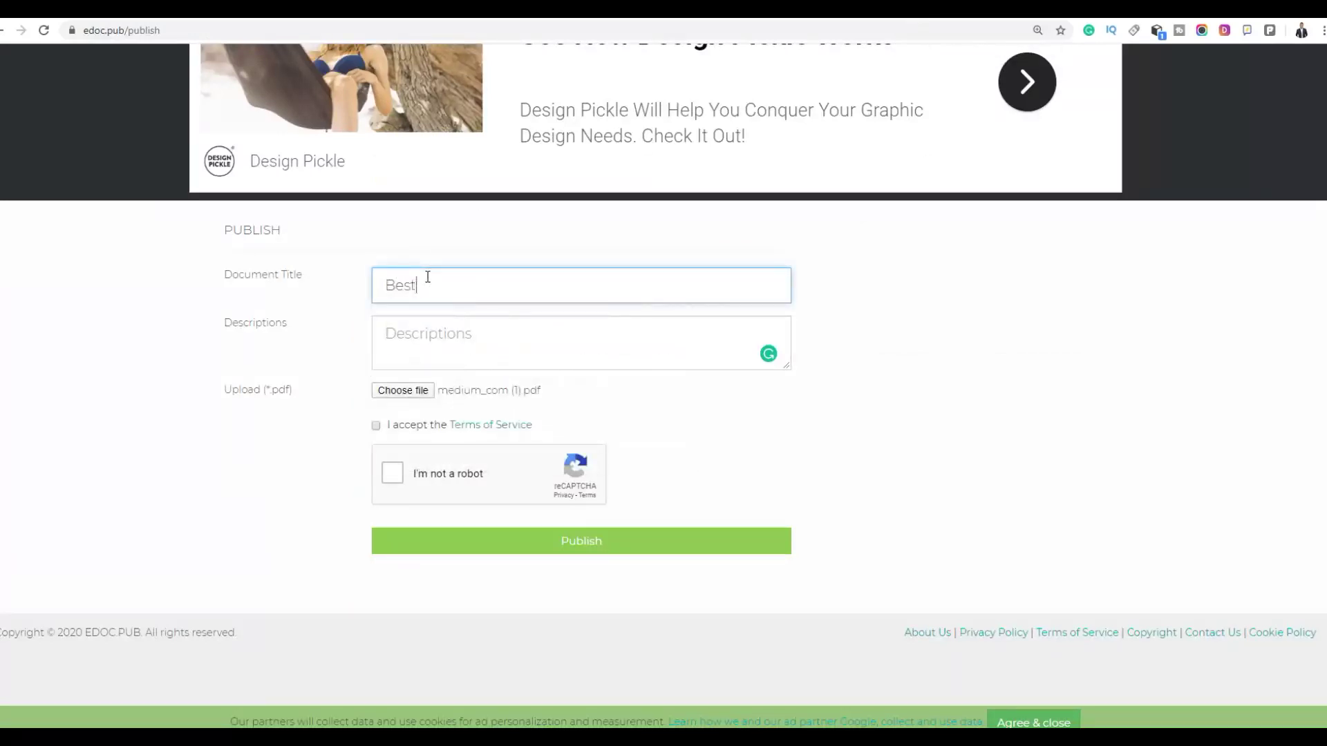
pyautogui.hotkey('ctrl', 'v')
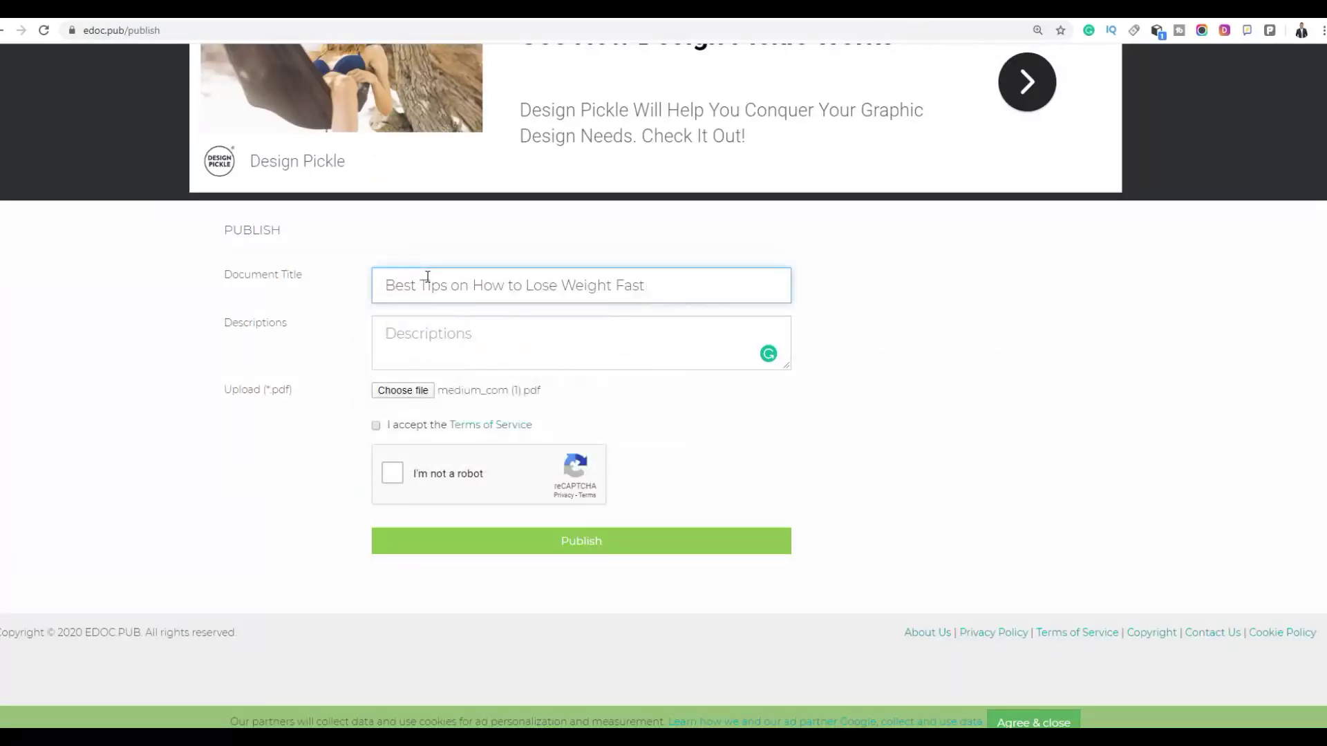
# - Copy the Medium story's opening paragraph, ending "in the long term.", and paste it as the document's description
pyautogui.click(1322, 30)
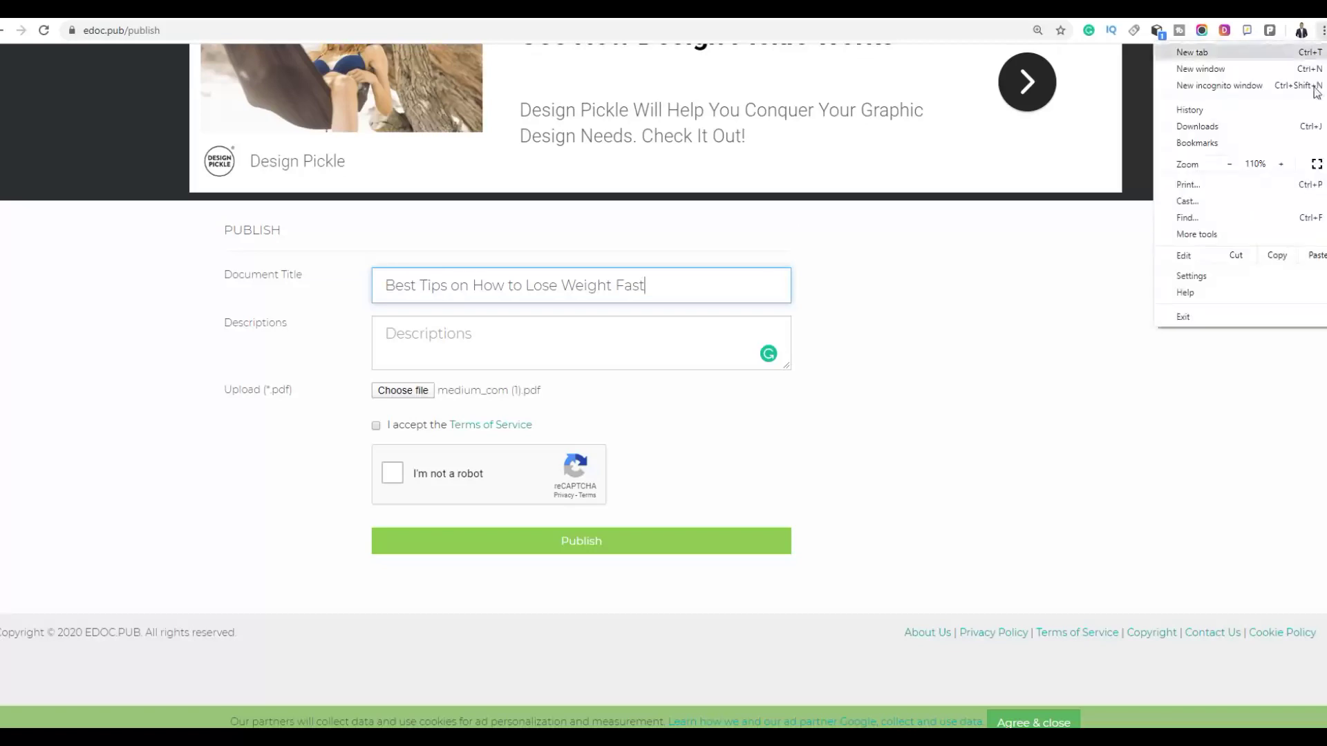
pyautogui.click(1294, 163)
pyautogui.click(1069, 347)
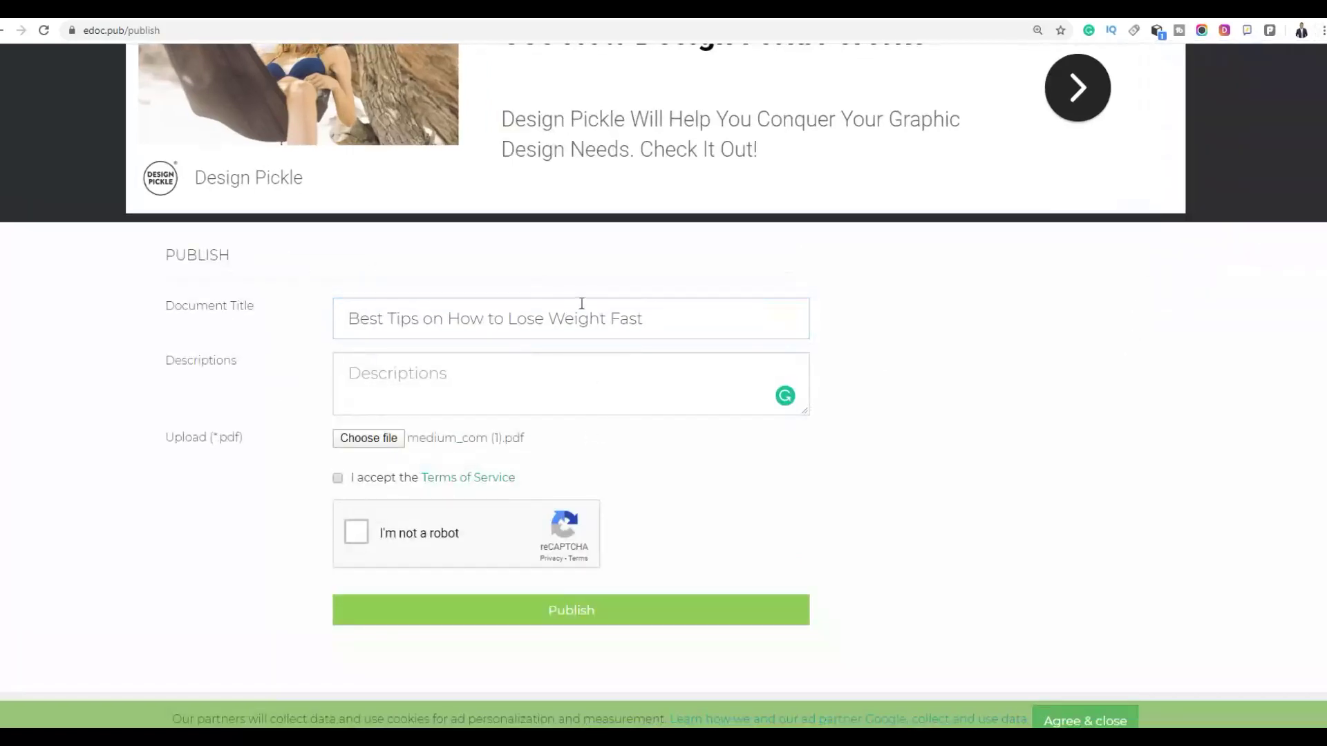
pyautogui.hotkey('ctrl', 'Tab')
pyautogui.scroll(-3, 381, 195)
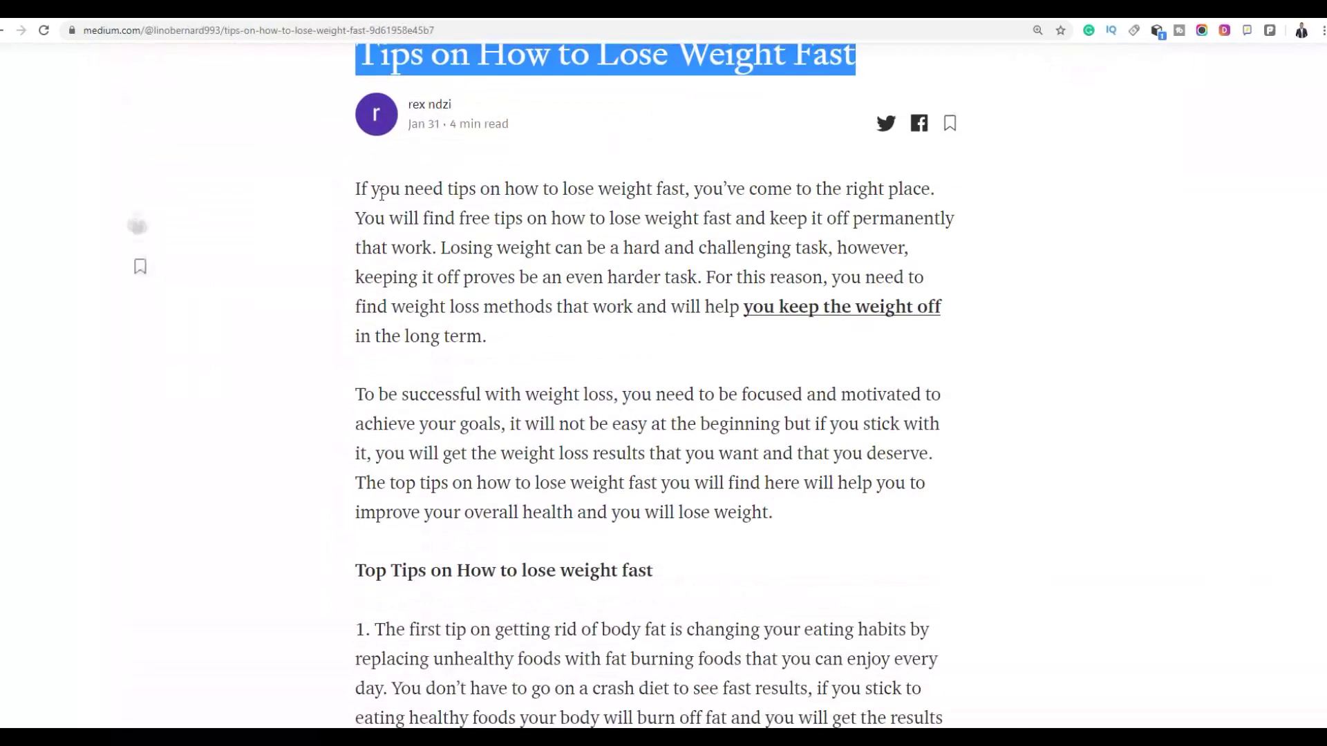
pyautogui.moveTo(356, 184); pyautogui.dragTo(488, 338)
pyautogui.rightClick(518, 265)
pyautogui.press('Escape')
pyautogui.hotkey('ctrl', 'Tab')
pyautogui.click(403, 371)
pyautogui.hotkey('ctrl', 'v')
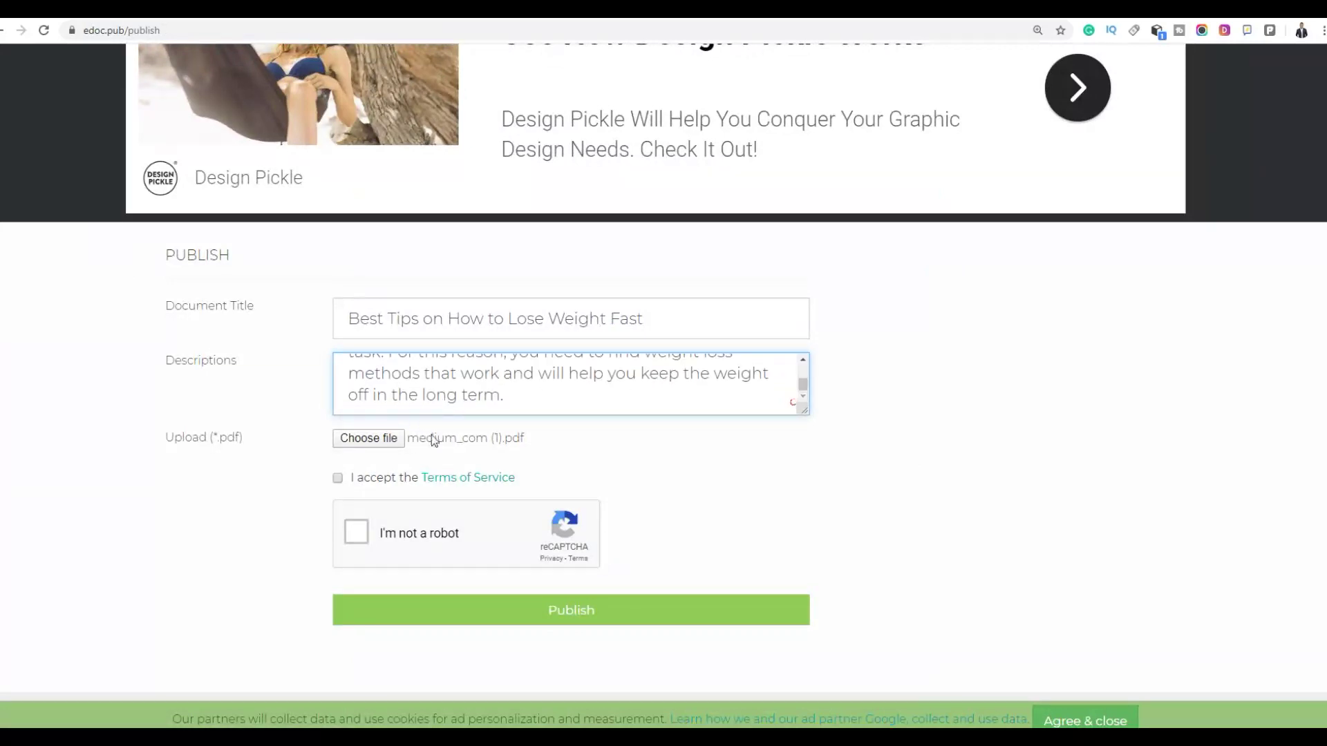
# - Accept the Terms of Service, complete the "I'm not a robot" check and publish the document on EDOC
pyautogui.click(338, 478)
pyautogui.click(445, 537)
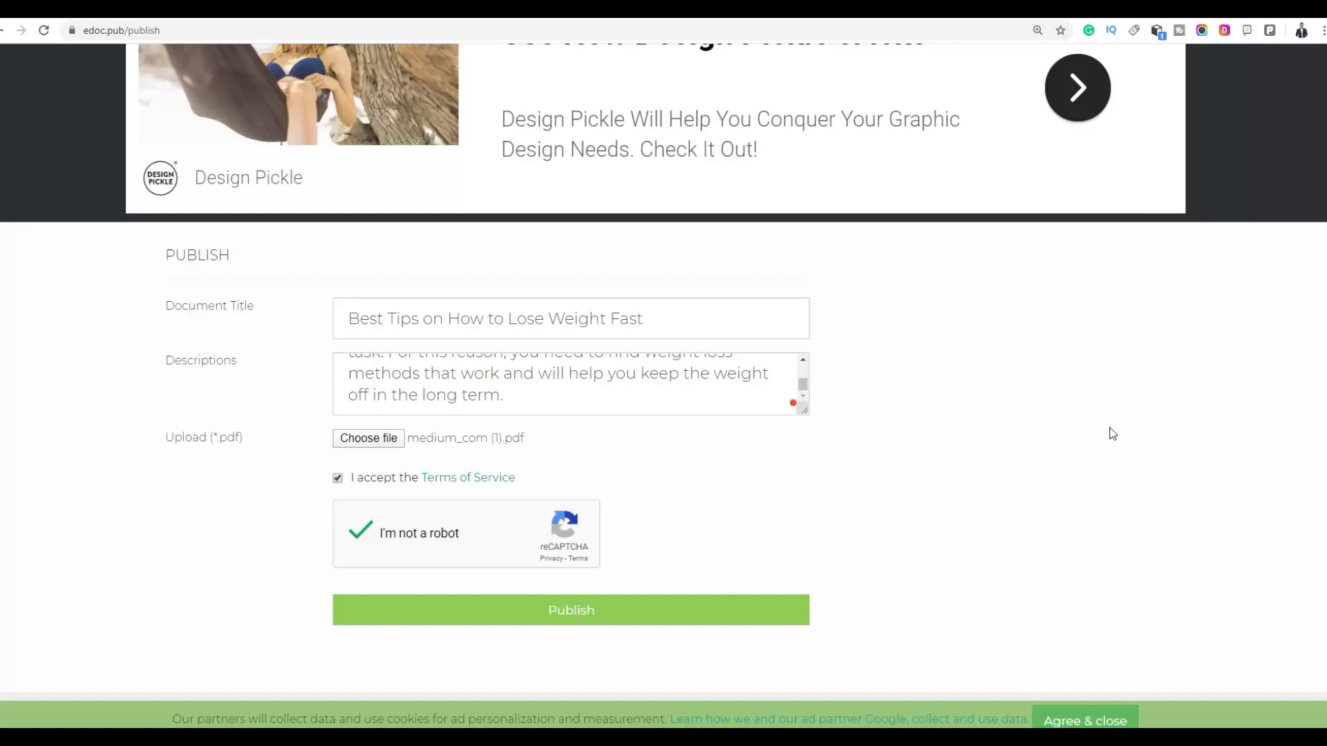
pyautogui.scroll(2, 1113, 434)
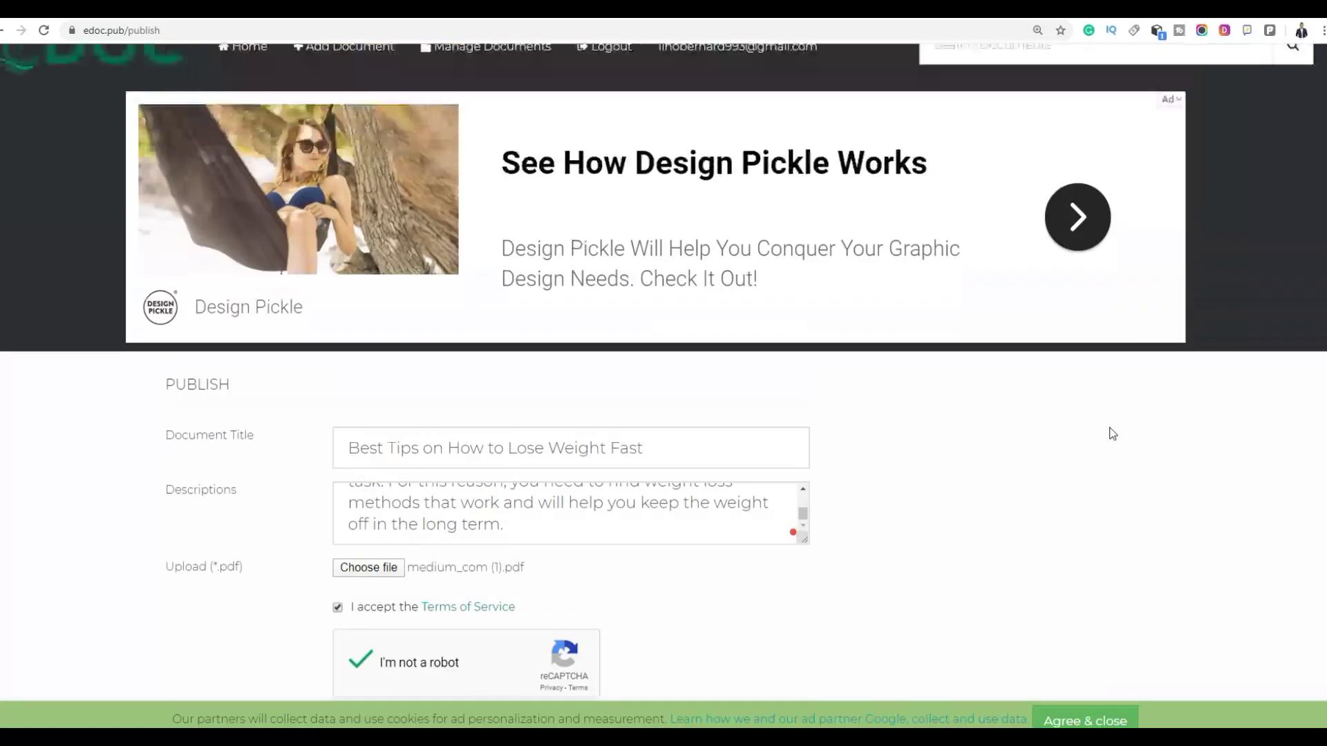
pyautogui.scroll(-5, 590, 449)
pyautogui.click(509, 442)
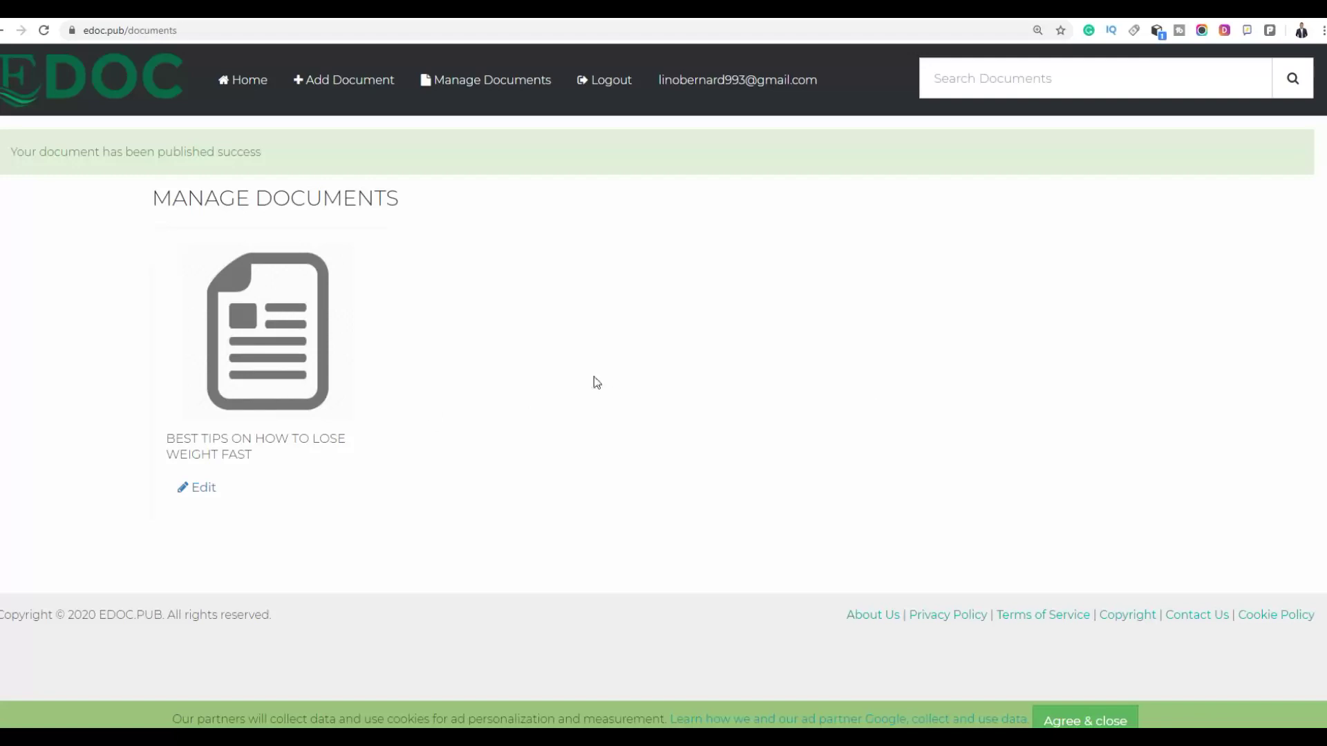
pyautogui.click(406, 9)
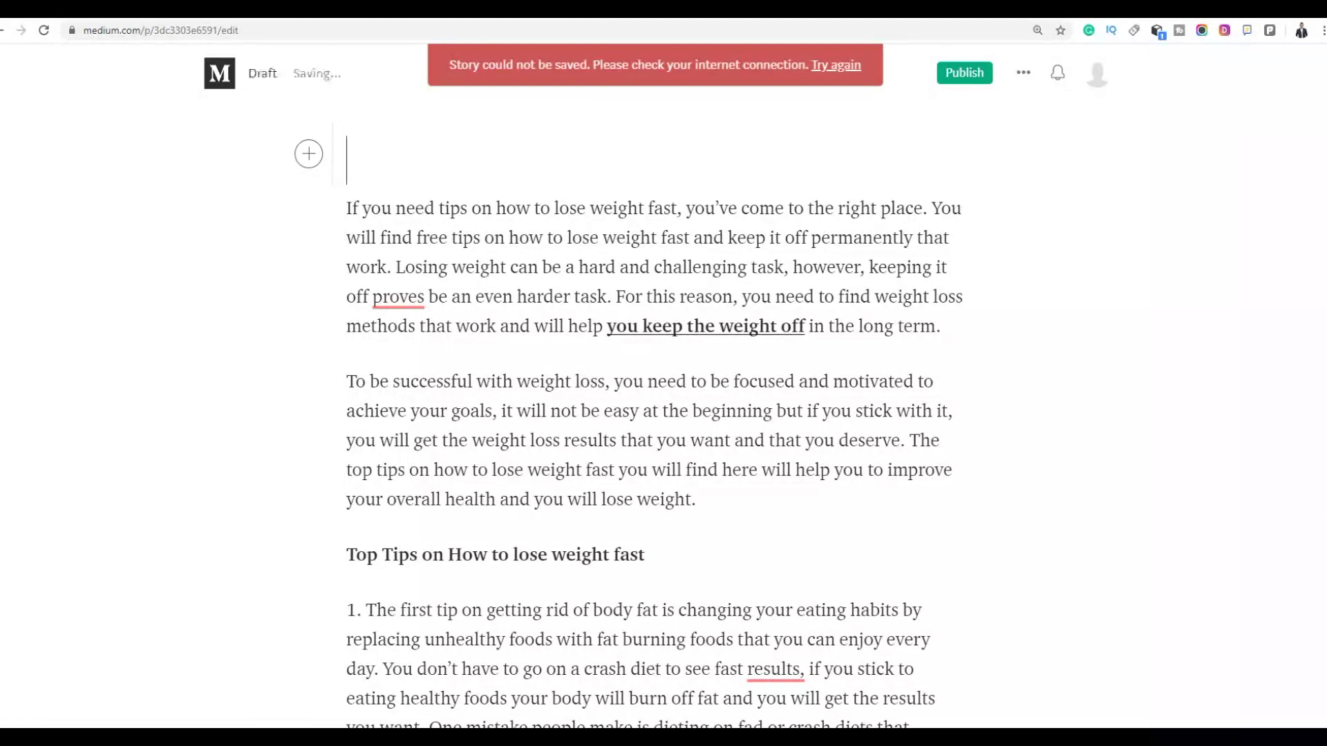
pyautogui.click(871, 8)
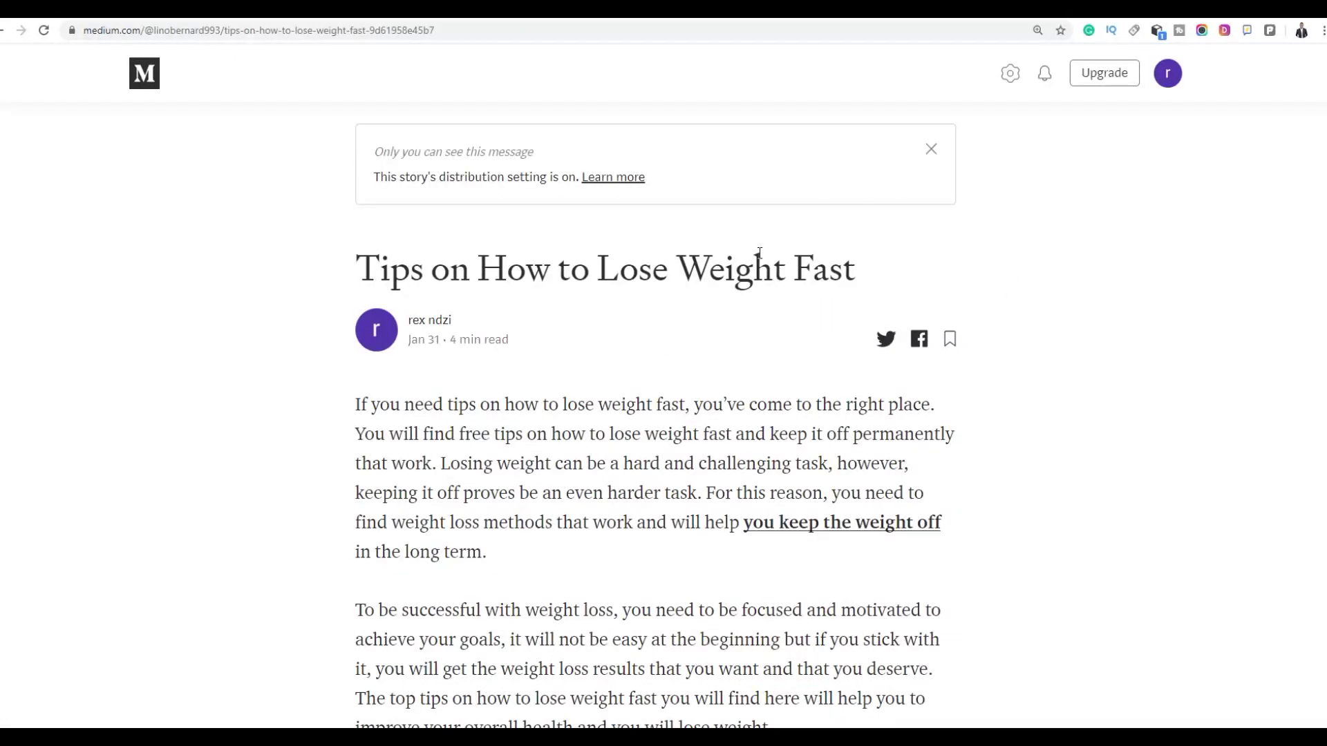
pyautogui.click(823, 8)
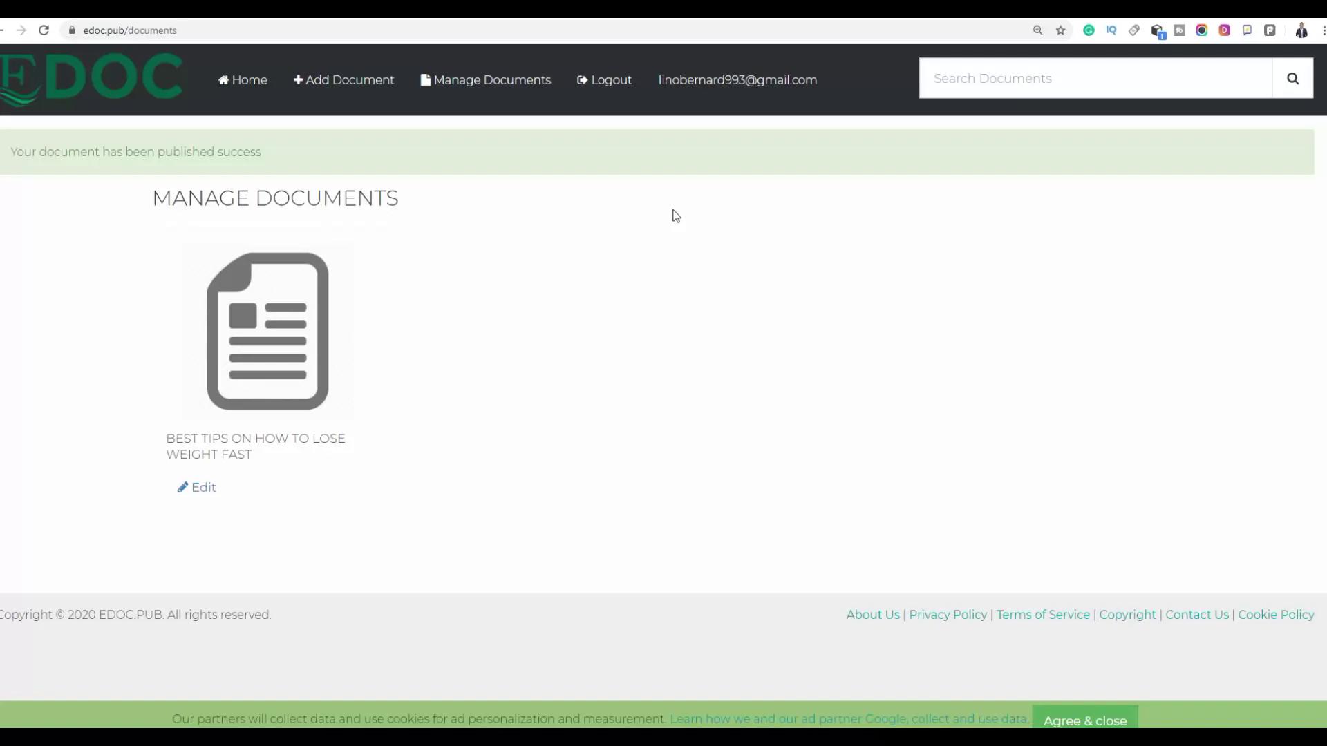
# - Search Google for slideshare, open the LinkedIn SlideShare home page and look over its top presentations
pyautogui.click(482, 30)
pyautogui.write('slide')
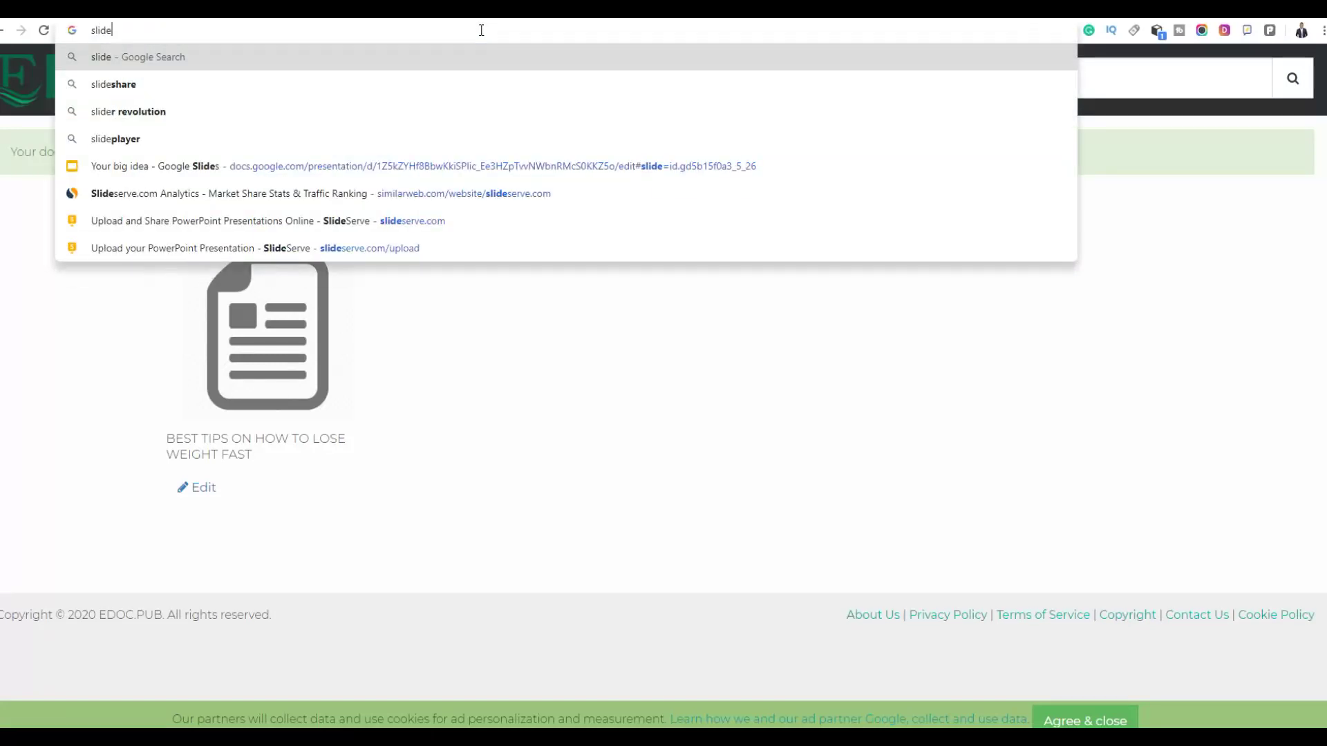
pyautogui.write('share')
pyautogui.press('Return')
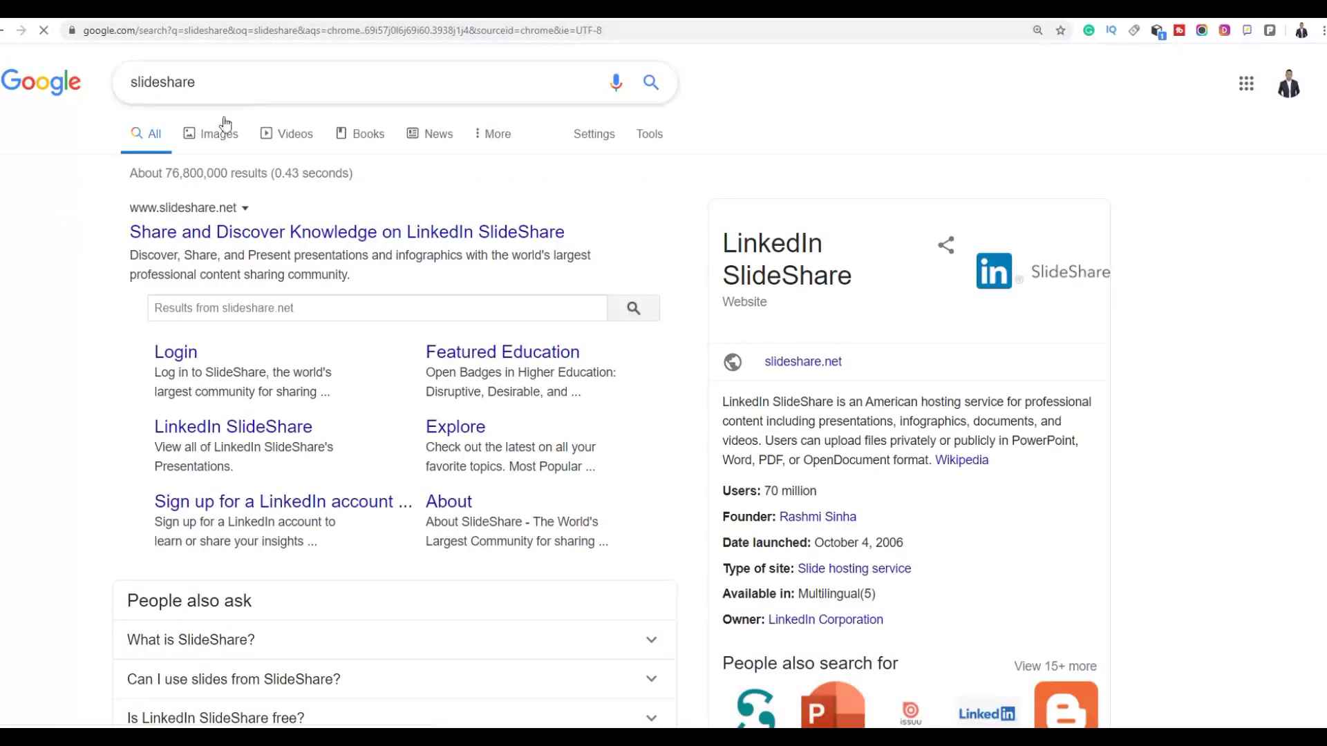
pyautogui.click(215, 228)
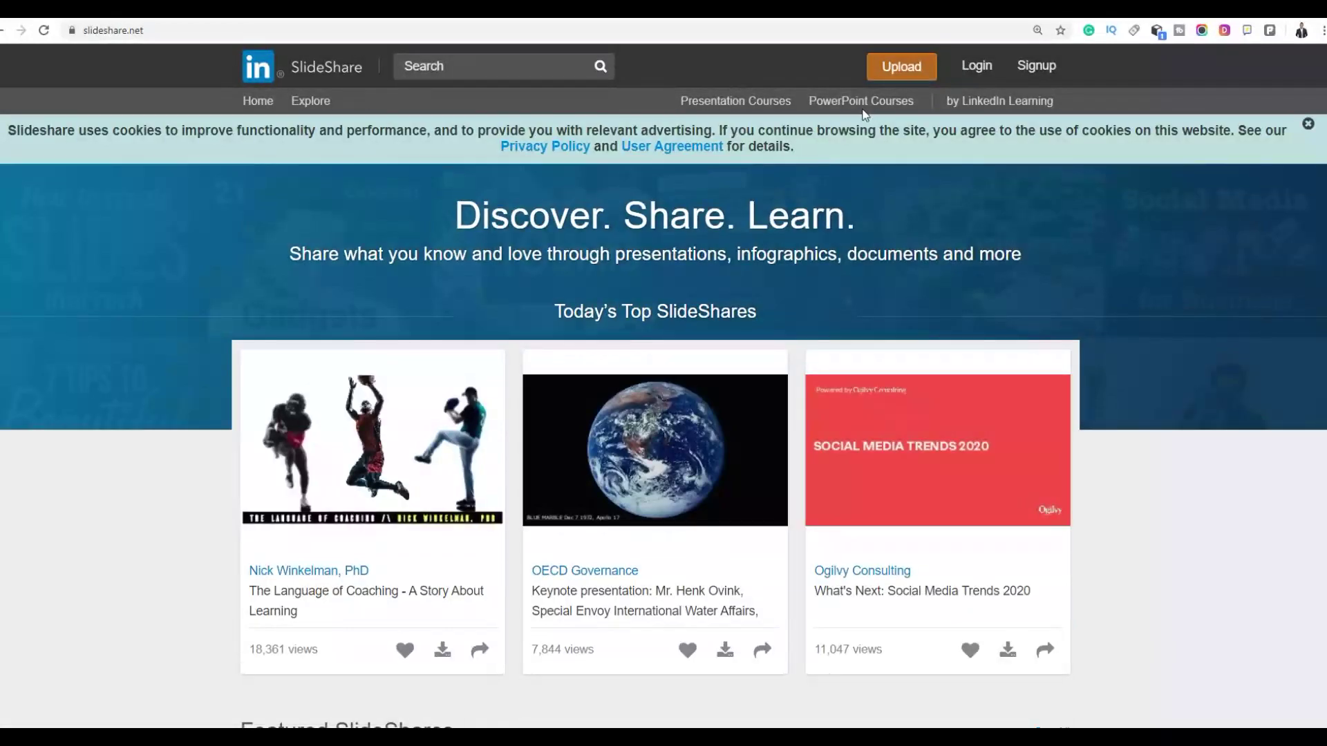
pyautogui.scroll(-4, 795, 165)
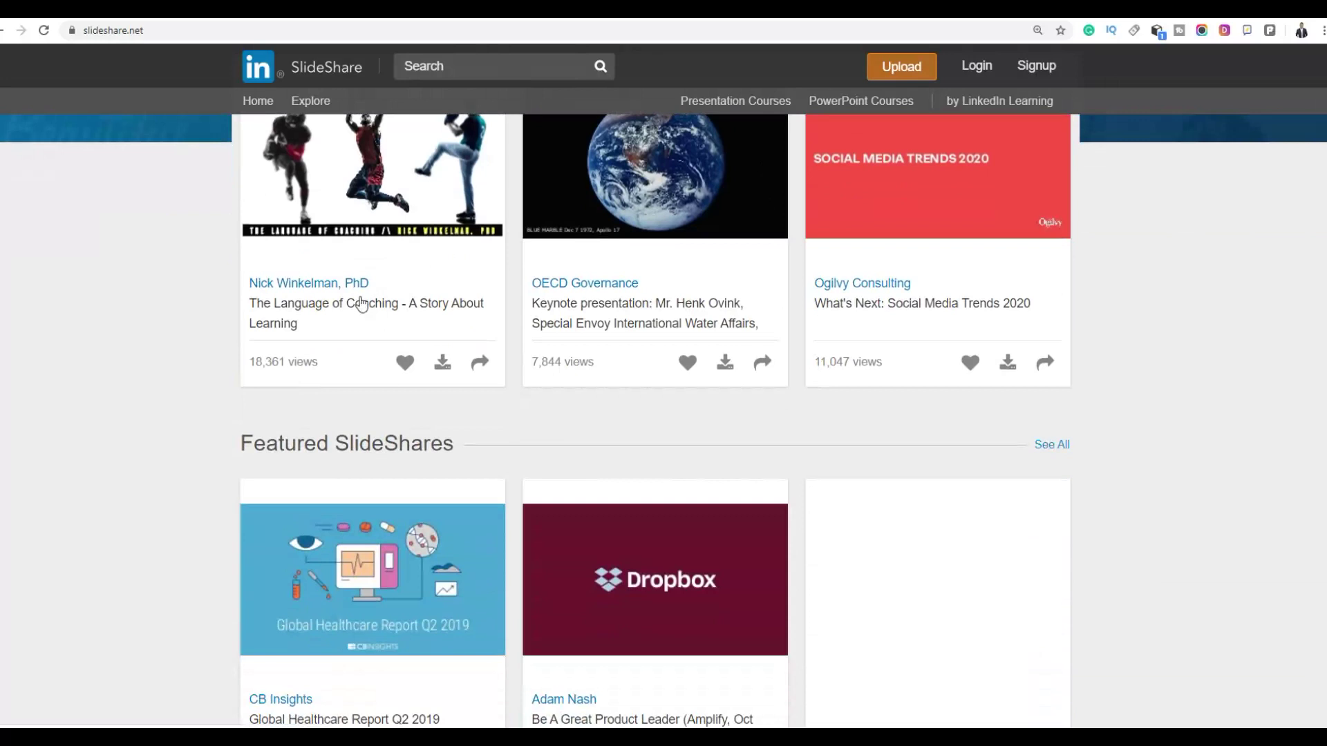
pyautogui.scroll(1, 291, 318)
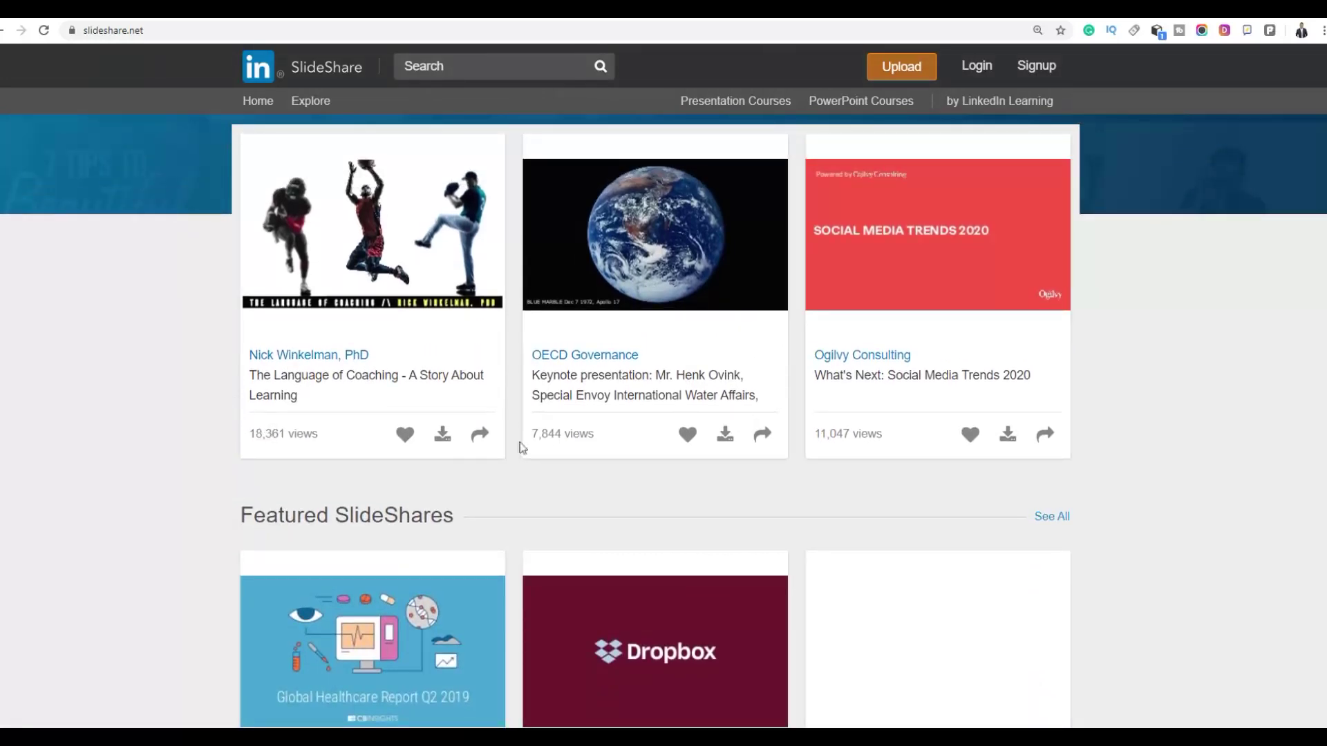
# - Look over the top and featured presentations on the SlideShare home page, then return to the Medium story
pyautogui.scroll(3, 1130, 349)
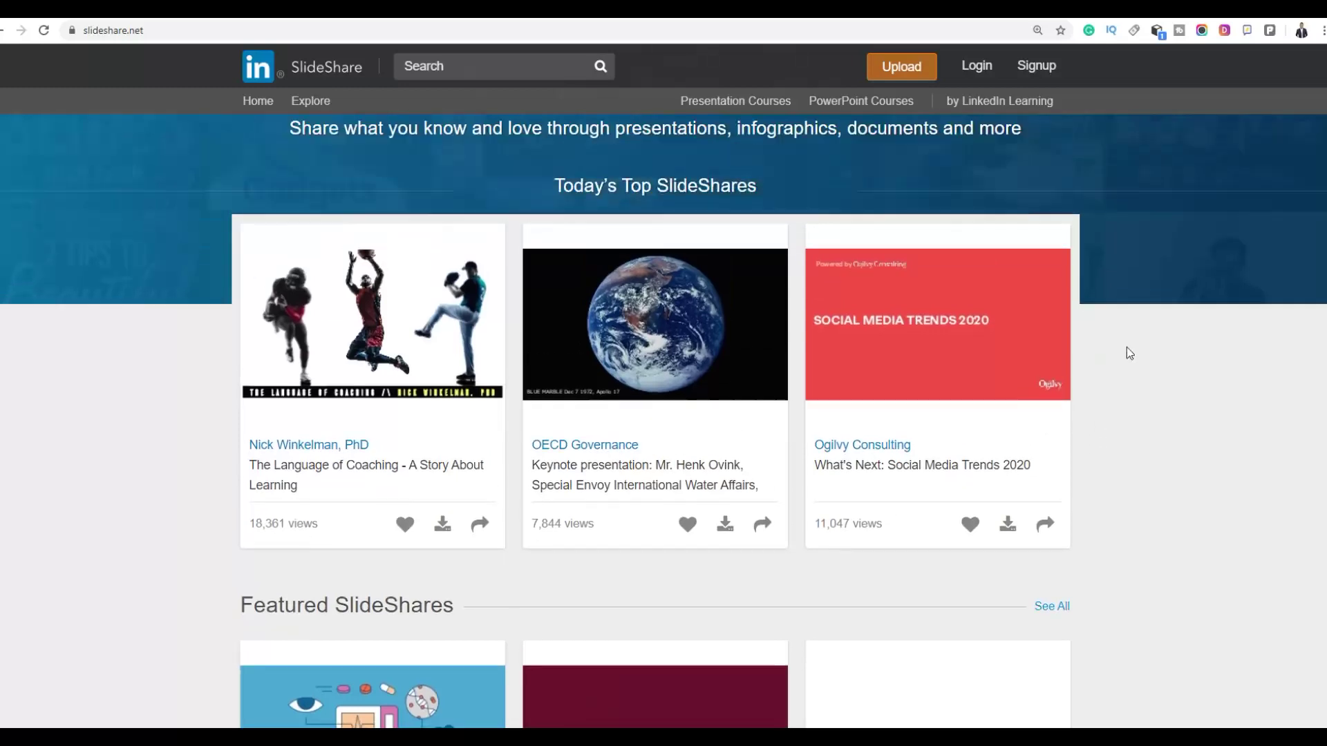
pyautogui.scroll(-8, 1140, 352)
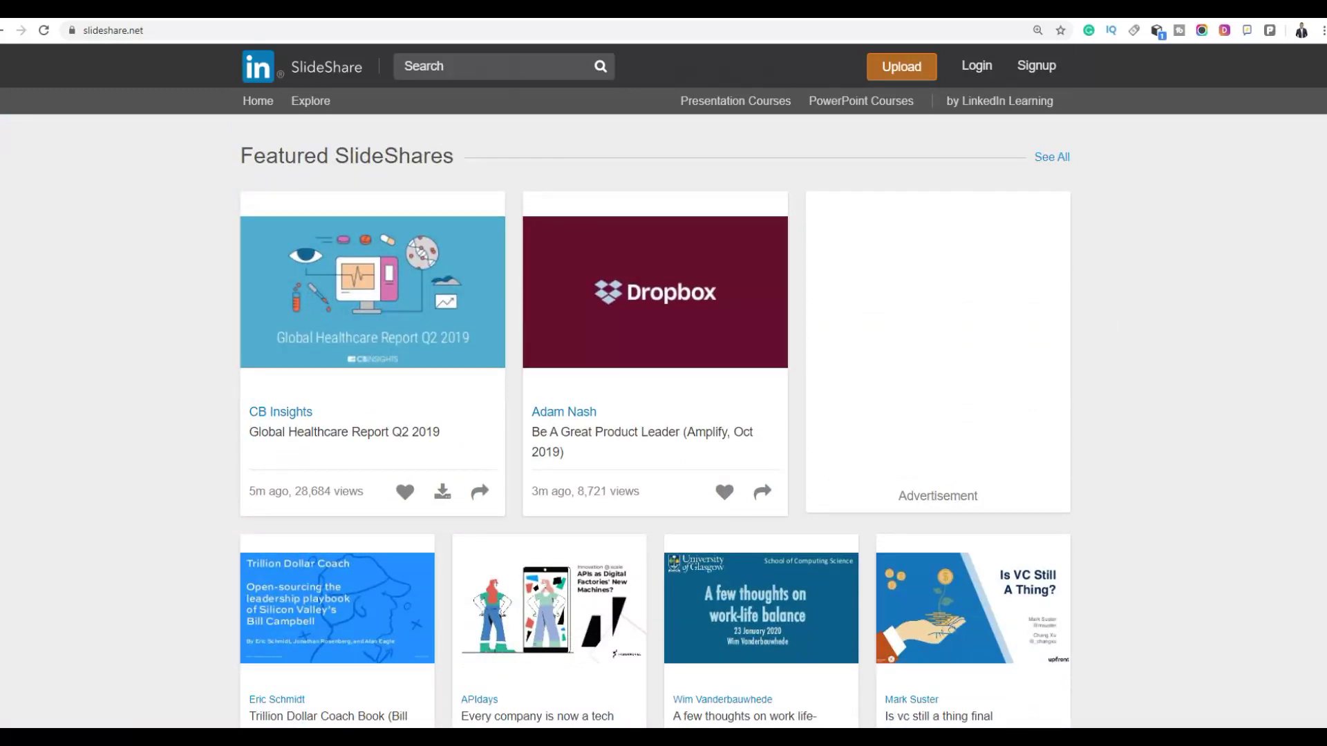
pyautogui.hotkey('ctrl', 'Tab')
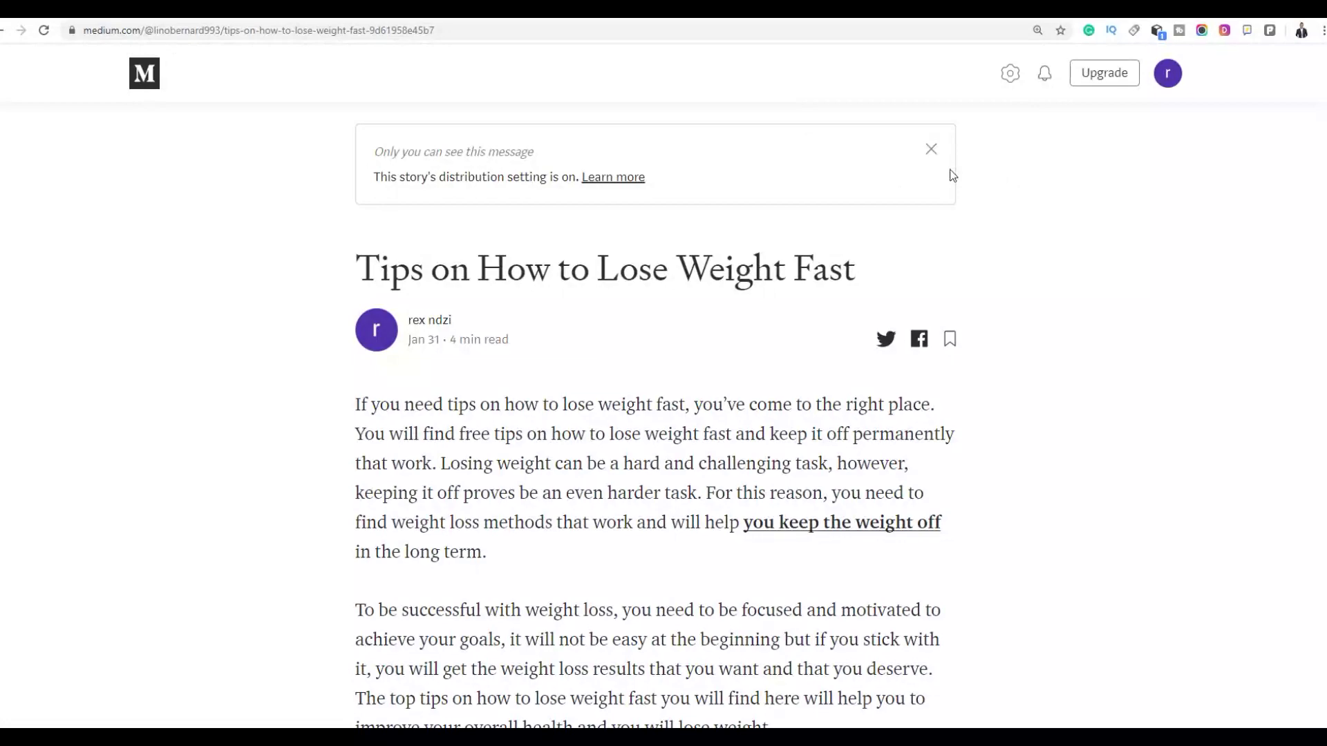
# - Search Google for scribd in place of the web-page-to-PDF converter and open the Scribd home page
pyautogui.hotkey('ctrl', 'Tab')
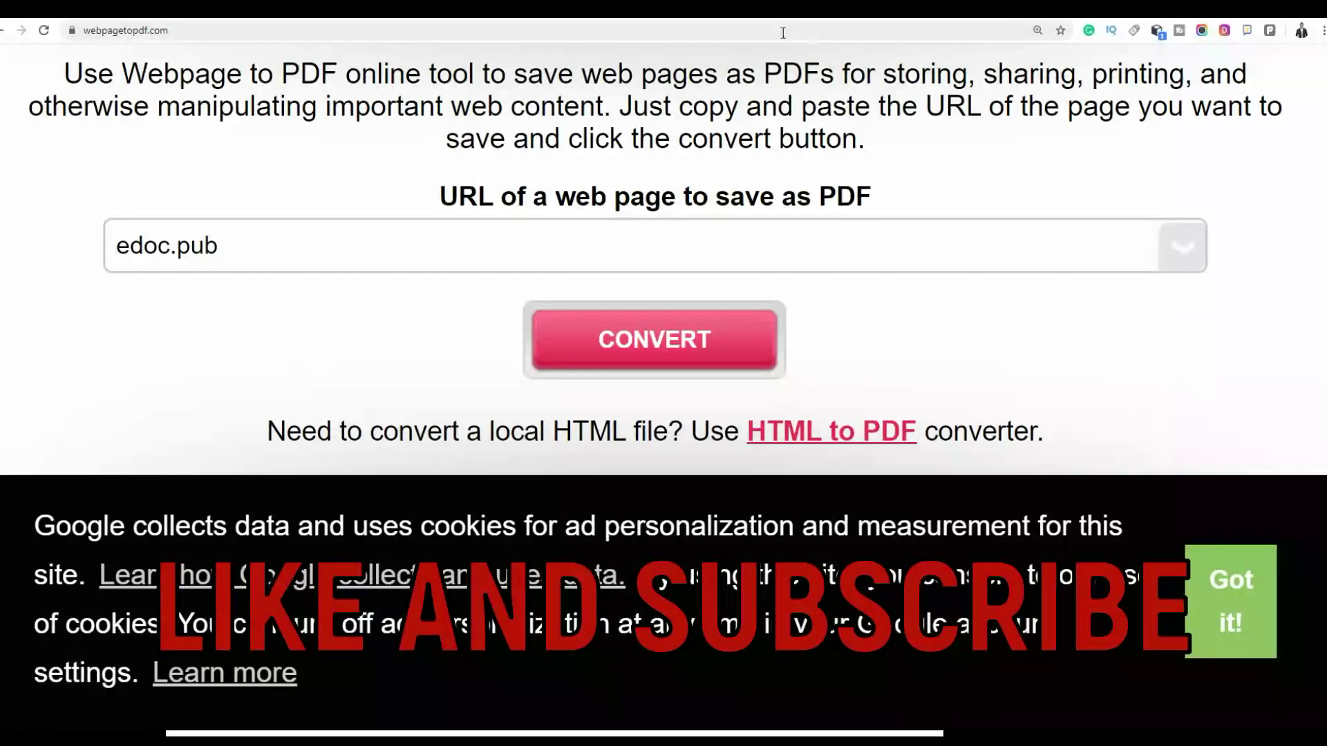
pyautogui.click(775, 33)
pyautogui.write('scribd')
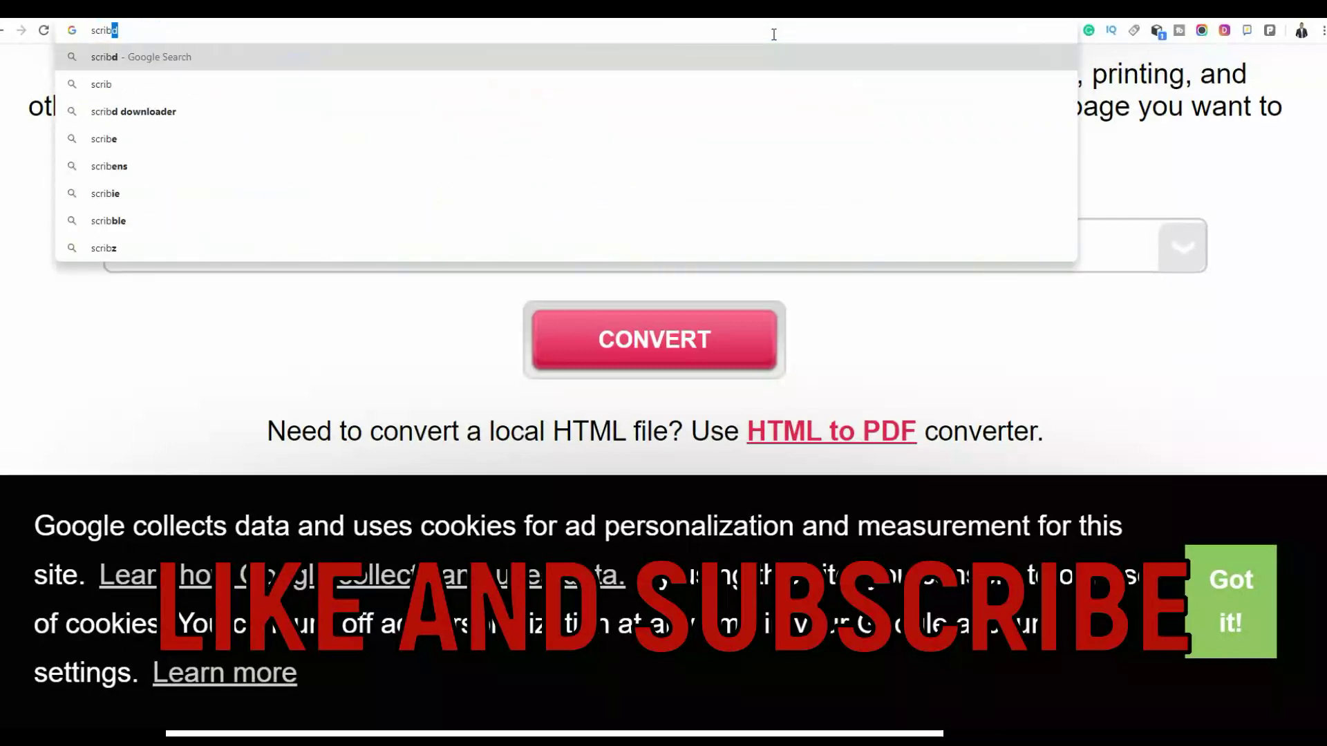
pyautogui.press('Return')
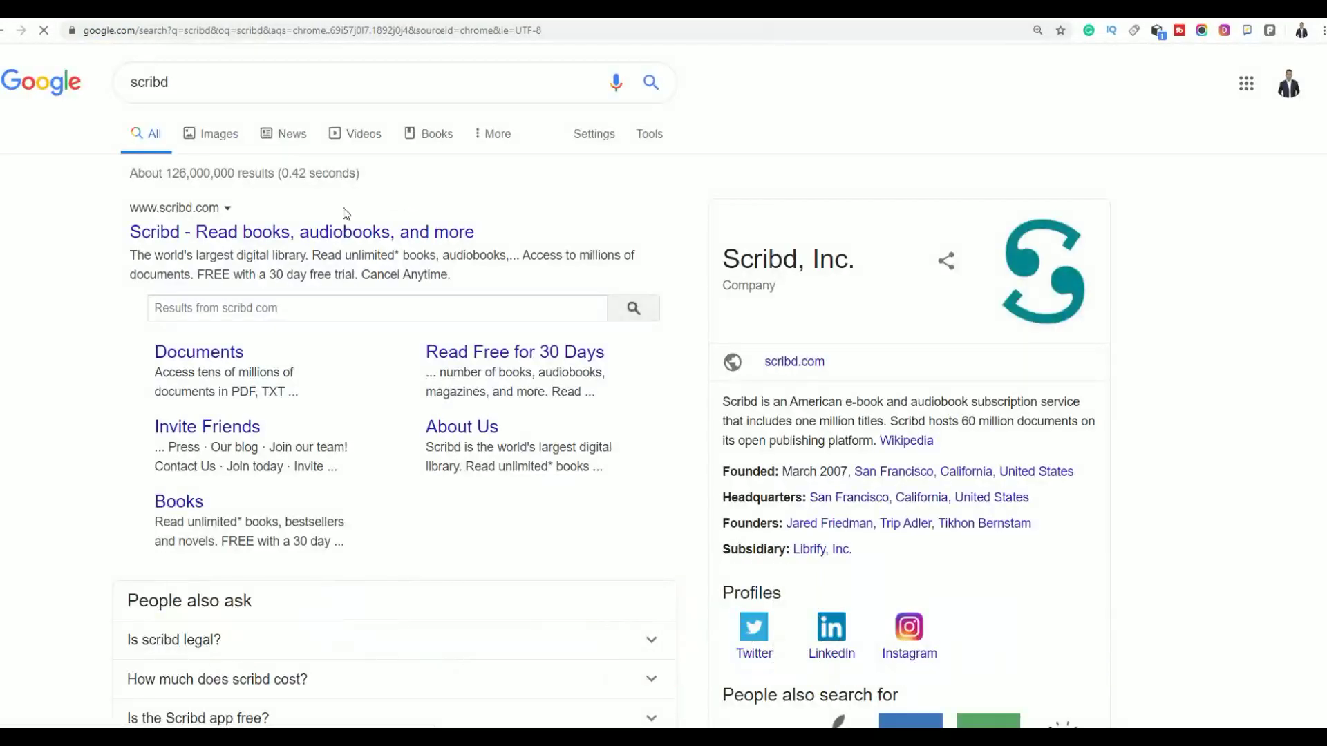
pyautogui.click(317, 239)
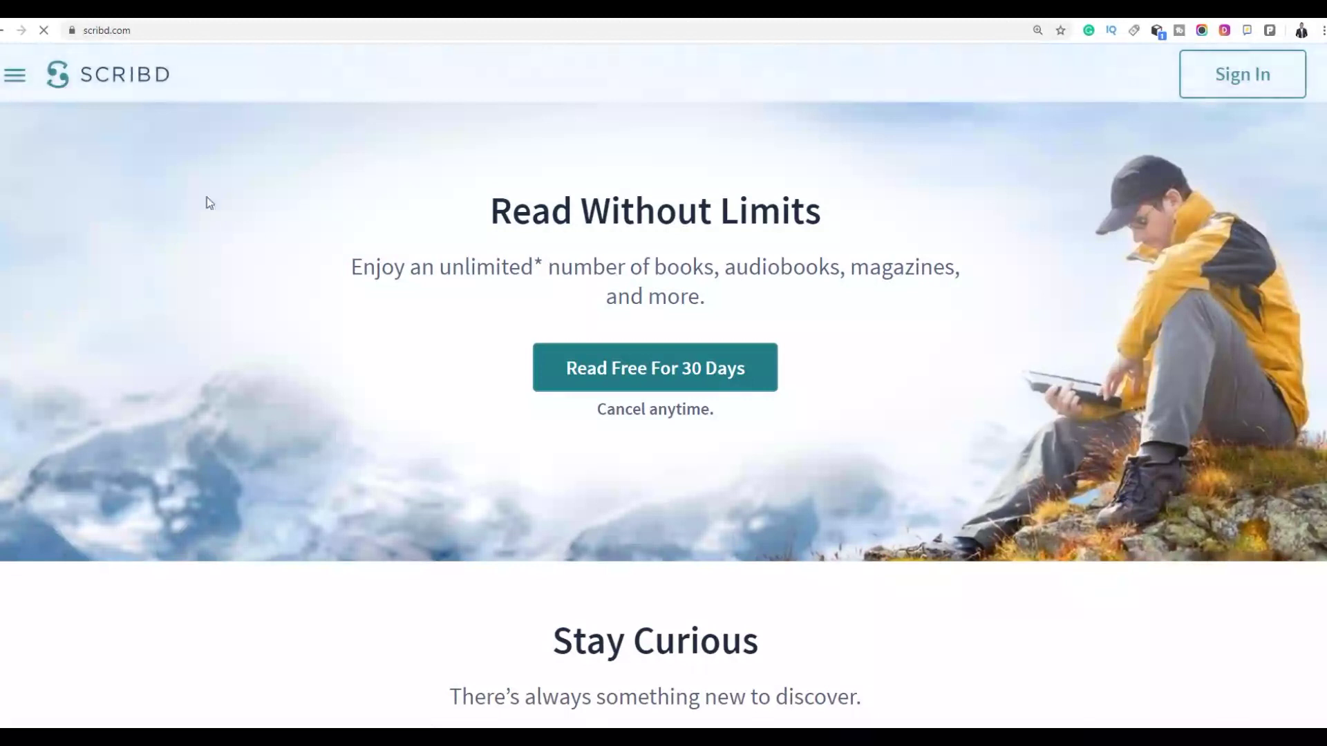
# - Copy the Scribd site address and open the SimilarWeb traffic report for scribd.com
pyautogui.click(122, 32)
pyautogui.rightClick(122, 32)
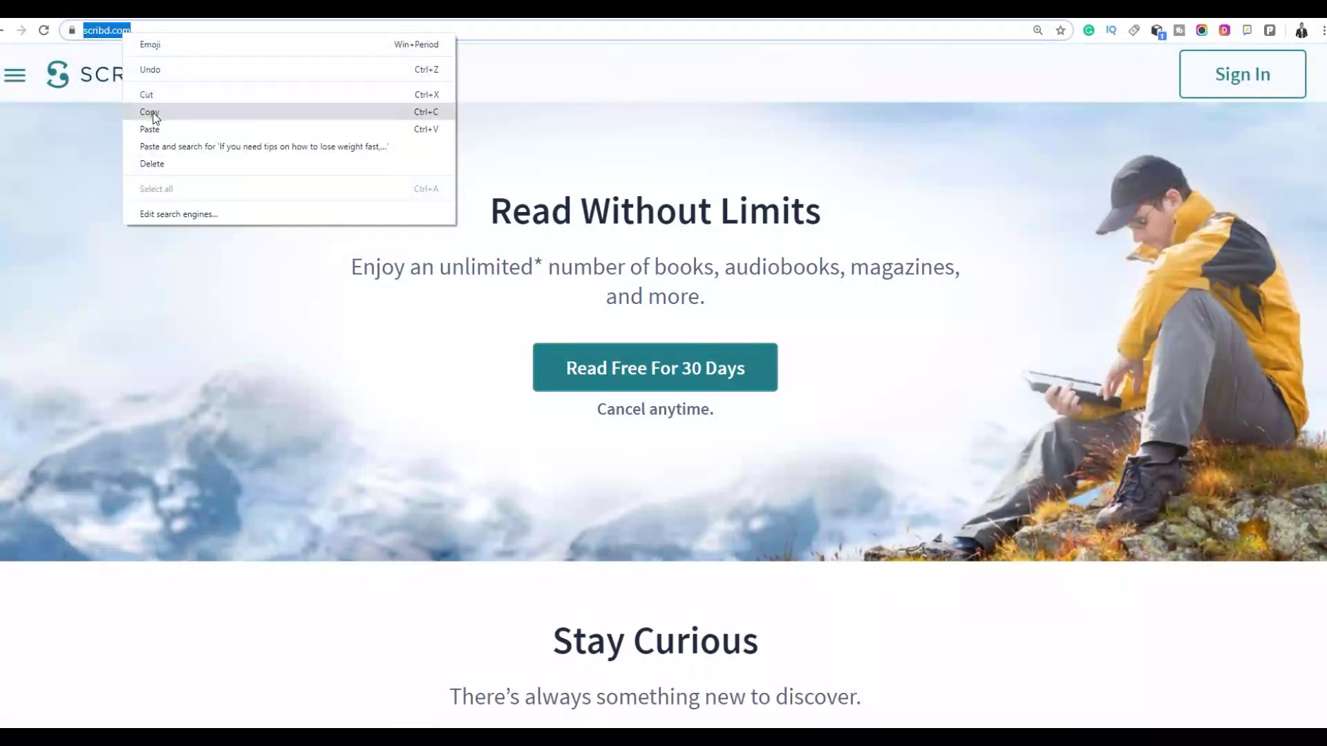
pyautogui.click(149, 113)
pyautogui.hotkey('ctrl', 'Tab')
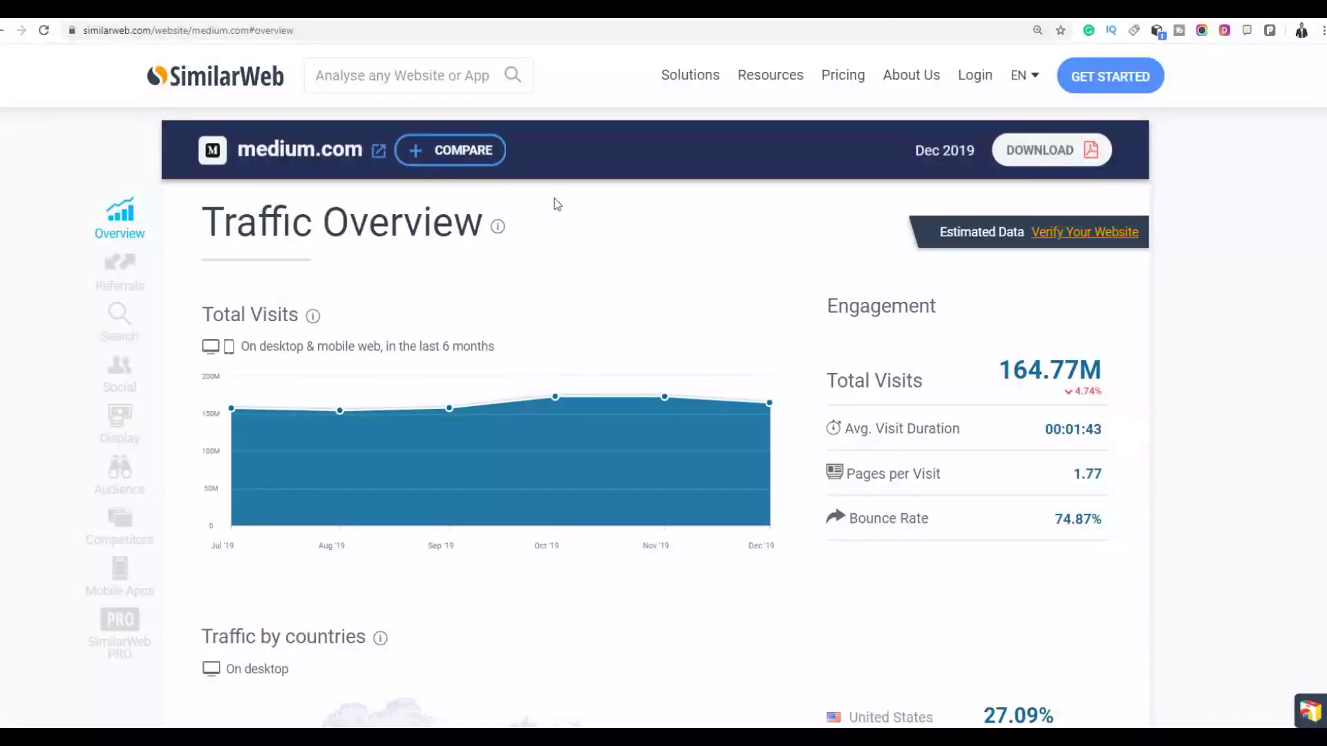
pyautogui.scroll(5, 554, 201)
pyautogui.click(430, 88)
pyautogui.rightClick(430, 87)
pyautogui.click(462, 178)
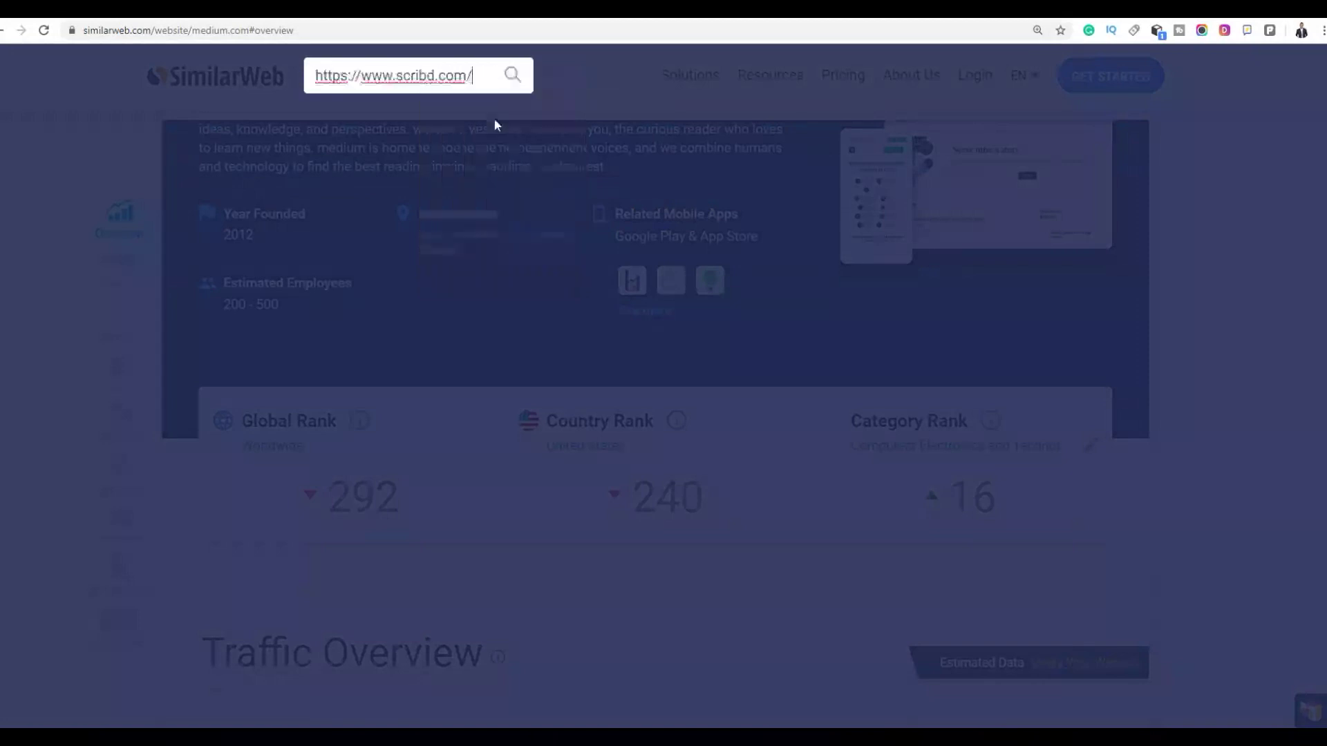
pyautogui.press('BackSpace')
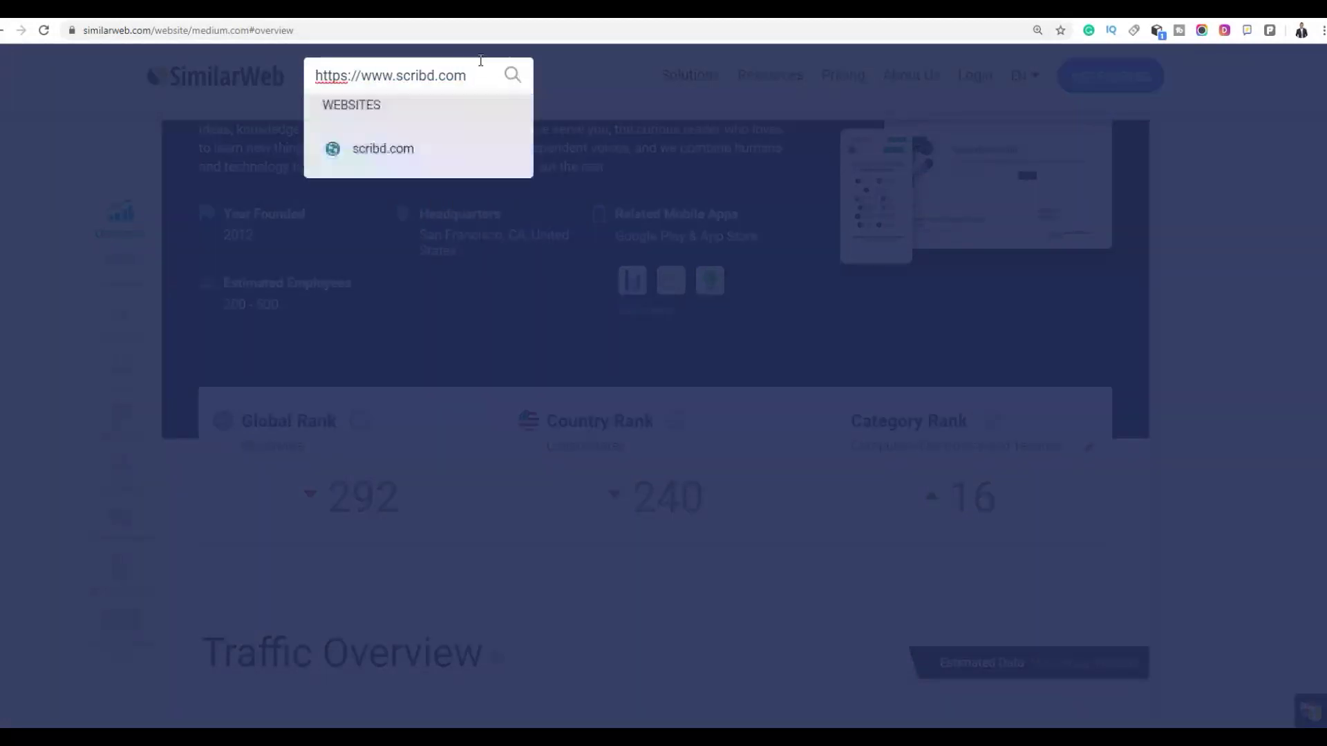
pyautogui.click(368, 166)
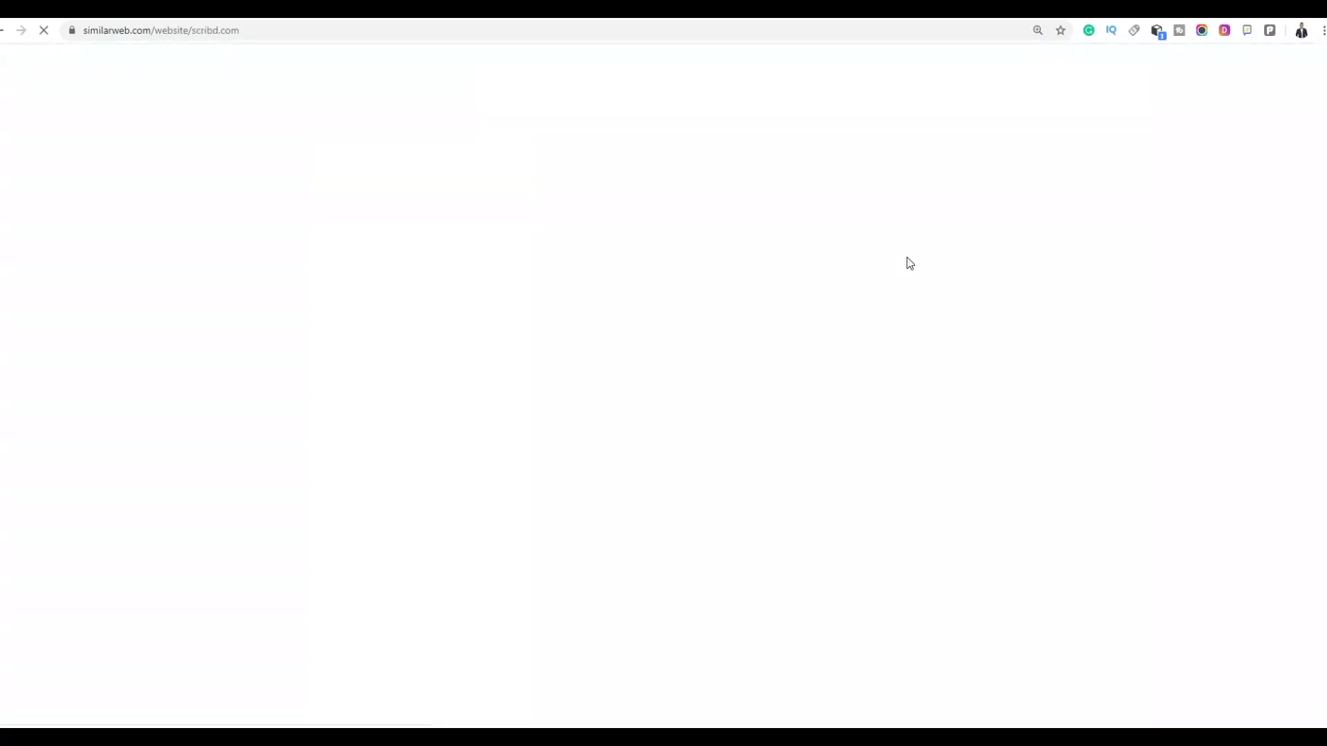
# - Examine scribd.com's total visits and its traffic by countries in the SimilarWeb report
pyautogui.scroll(-7, 901, 254)
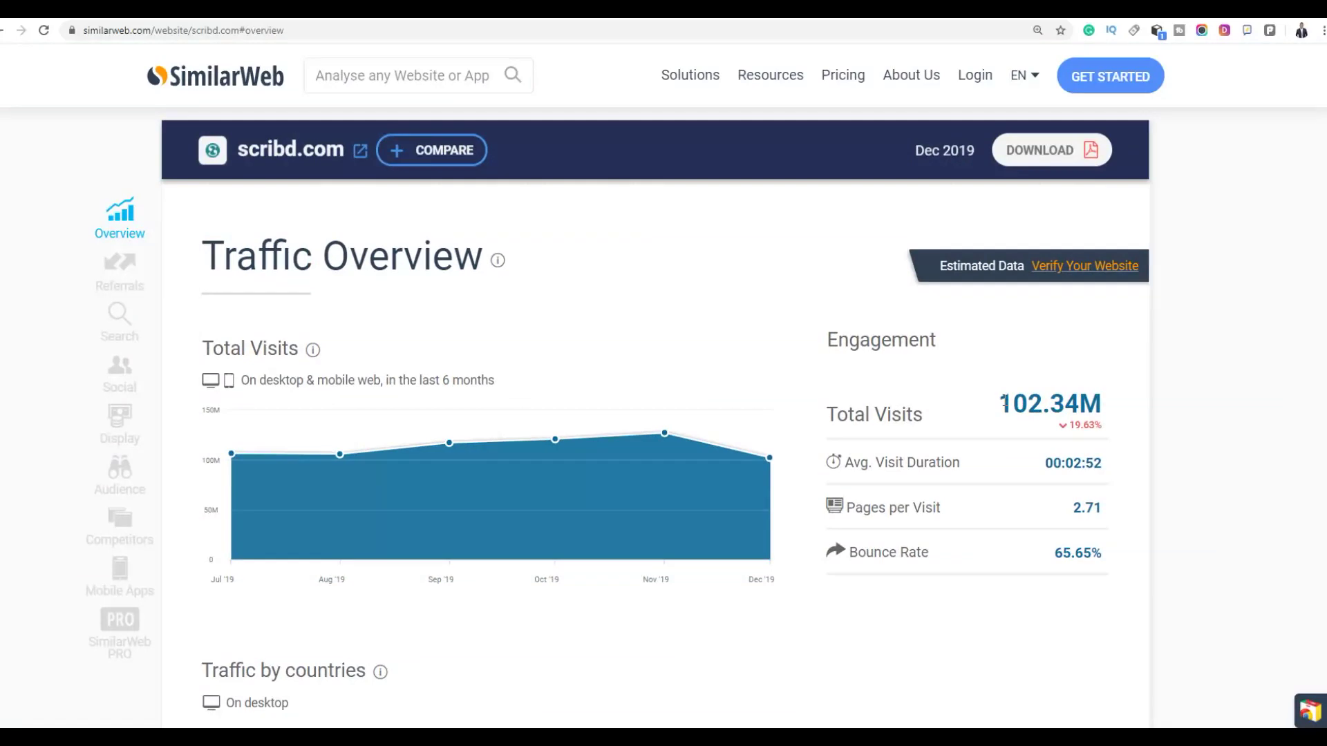
pyautogui.moveTo(998, 404); pyautogui.dragTo(1089, 395)
pyautogui.scroll(-6, 915, 317)
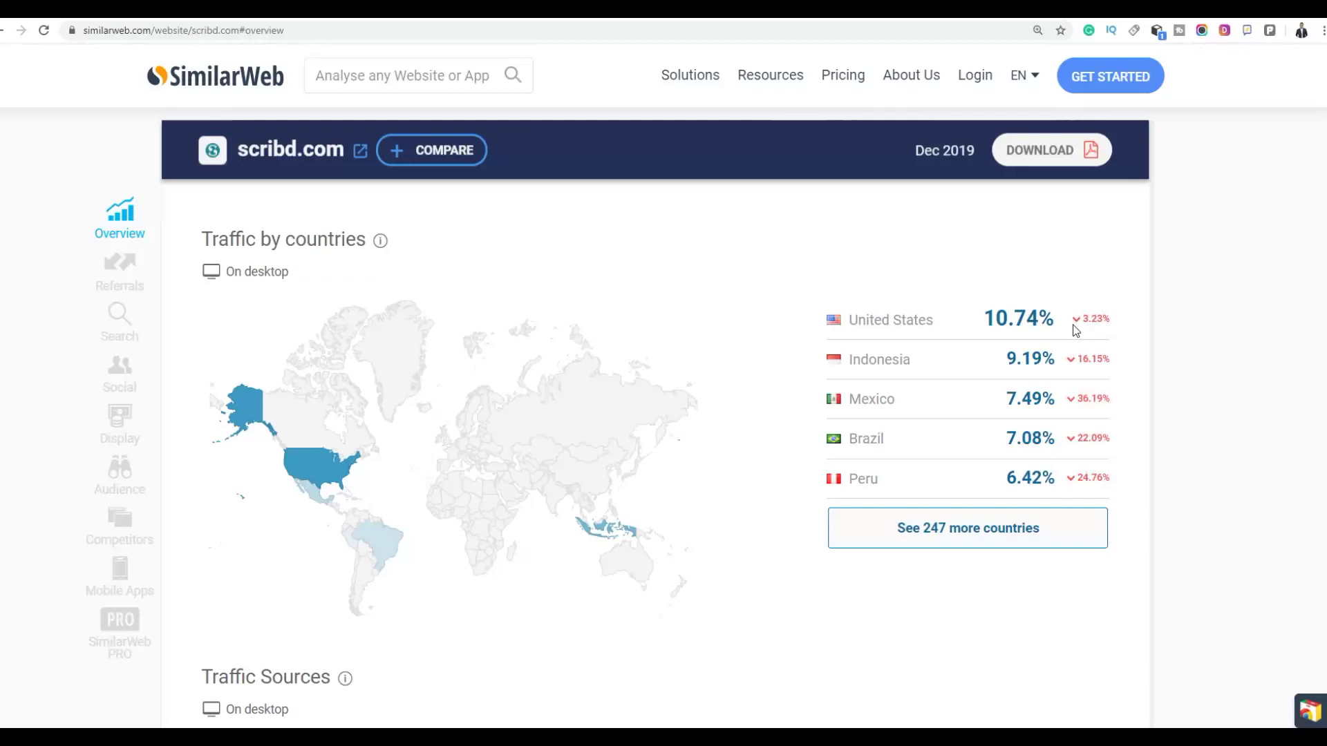
pyautogui.scroll(10, 1077, 331)
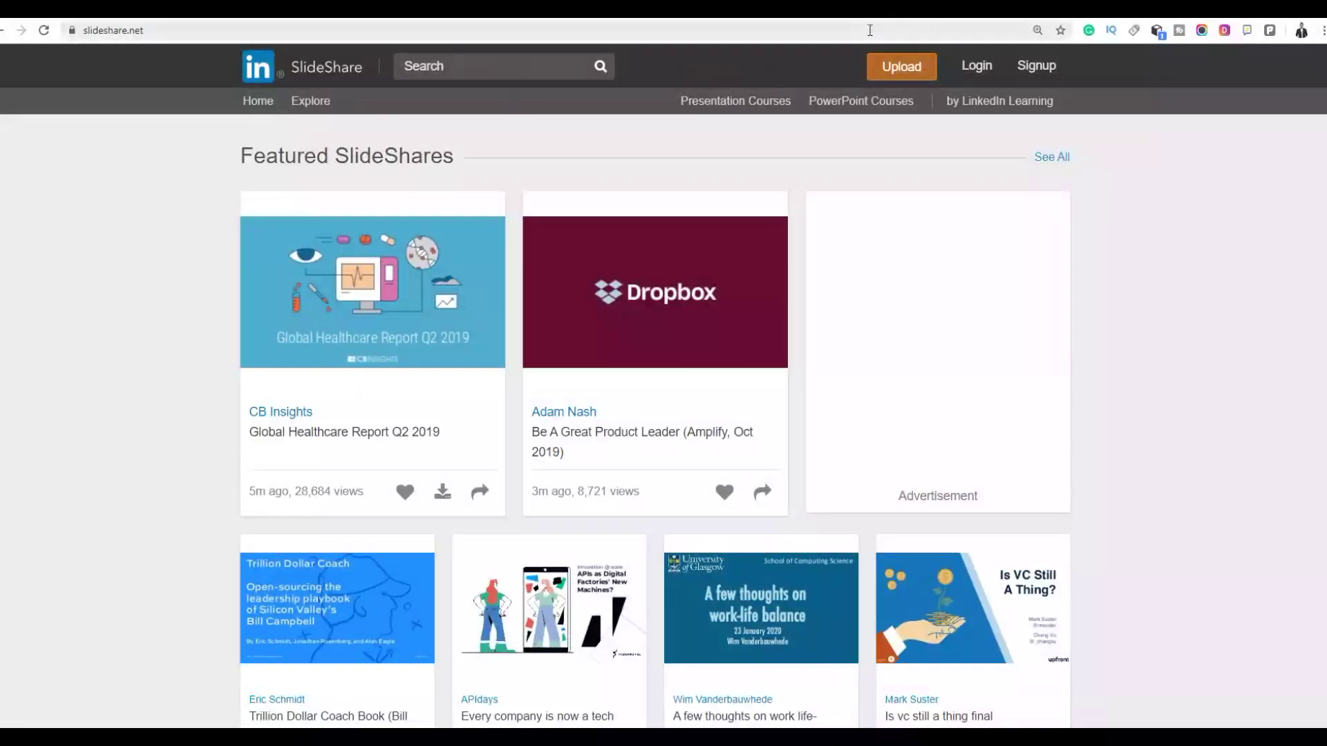
pyautogui.click(869, 29)
pyautogui.write('ad')
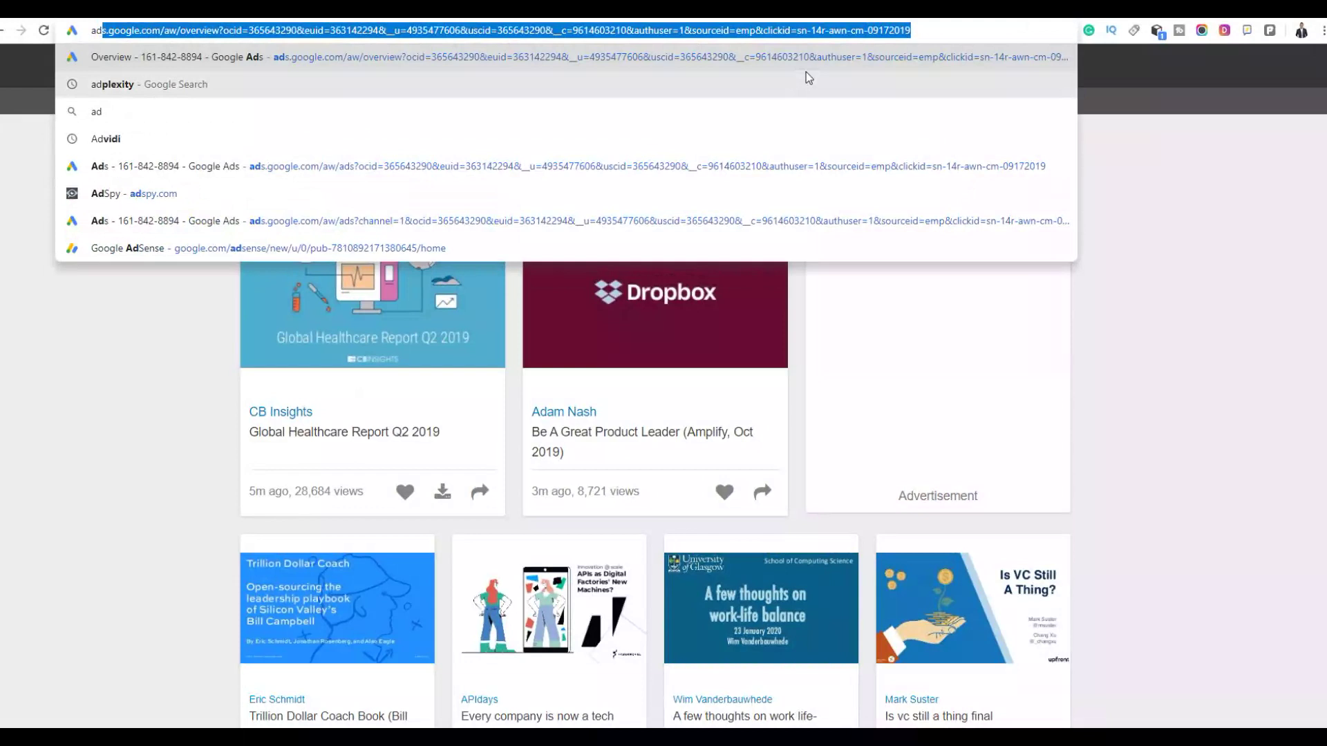
pyautogui.press('Return')
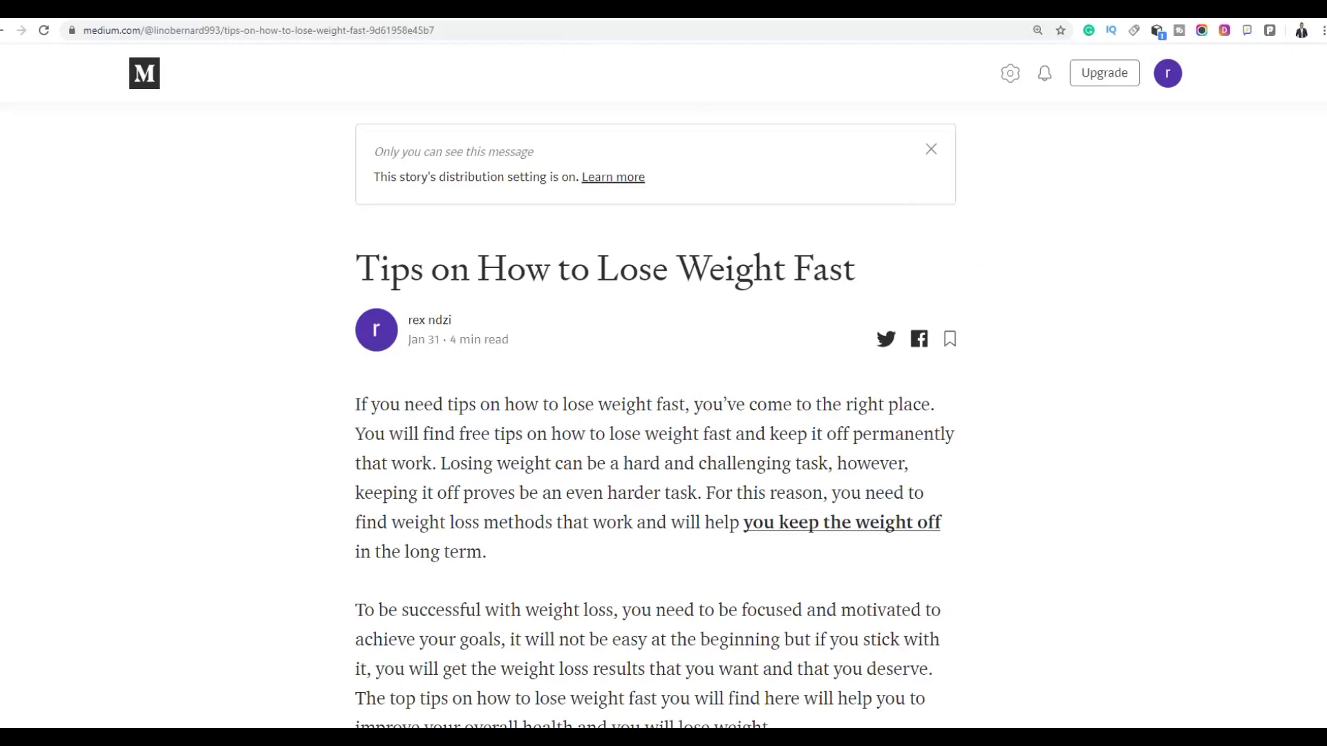
# - Go back to the EzineArticles results for how to lose weight fast and look over further articles
pyautogui.hotkey('ctrl', 'Tab')
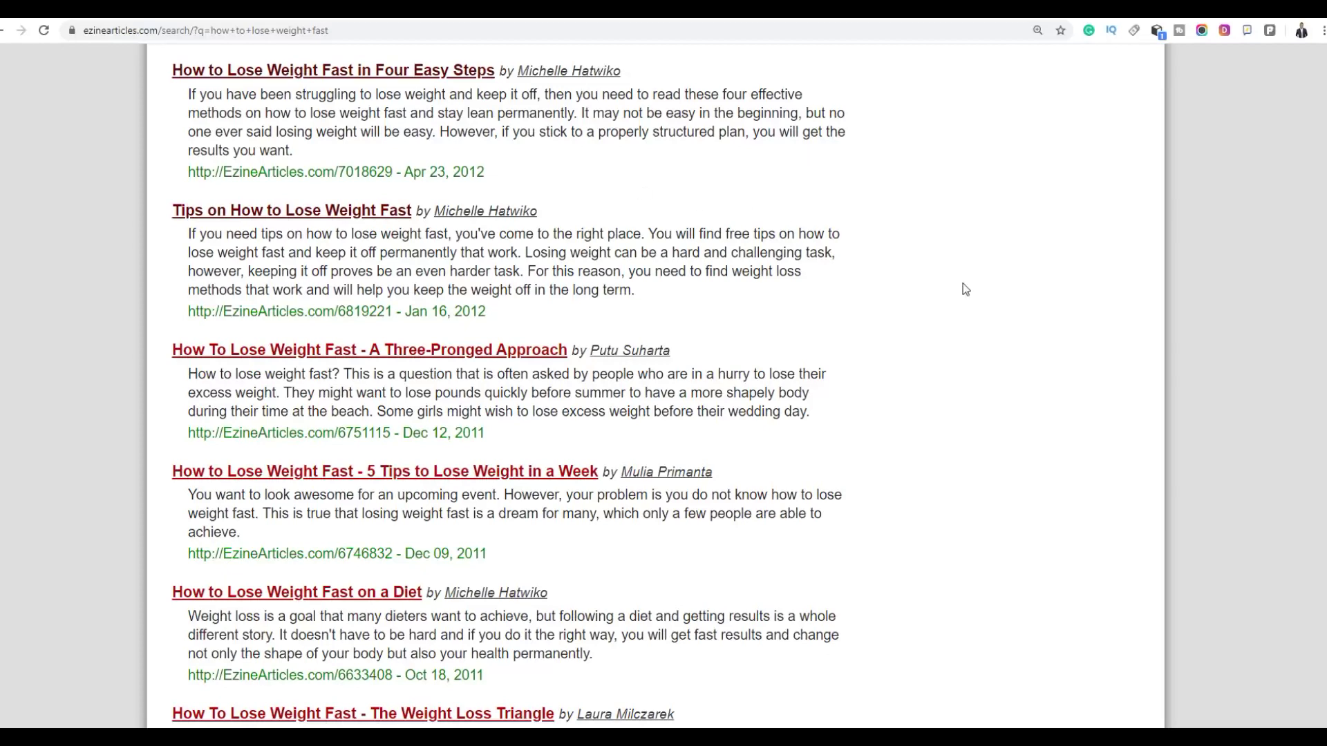
pyautogui.scroll(-3, 964, 289)
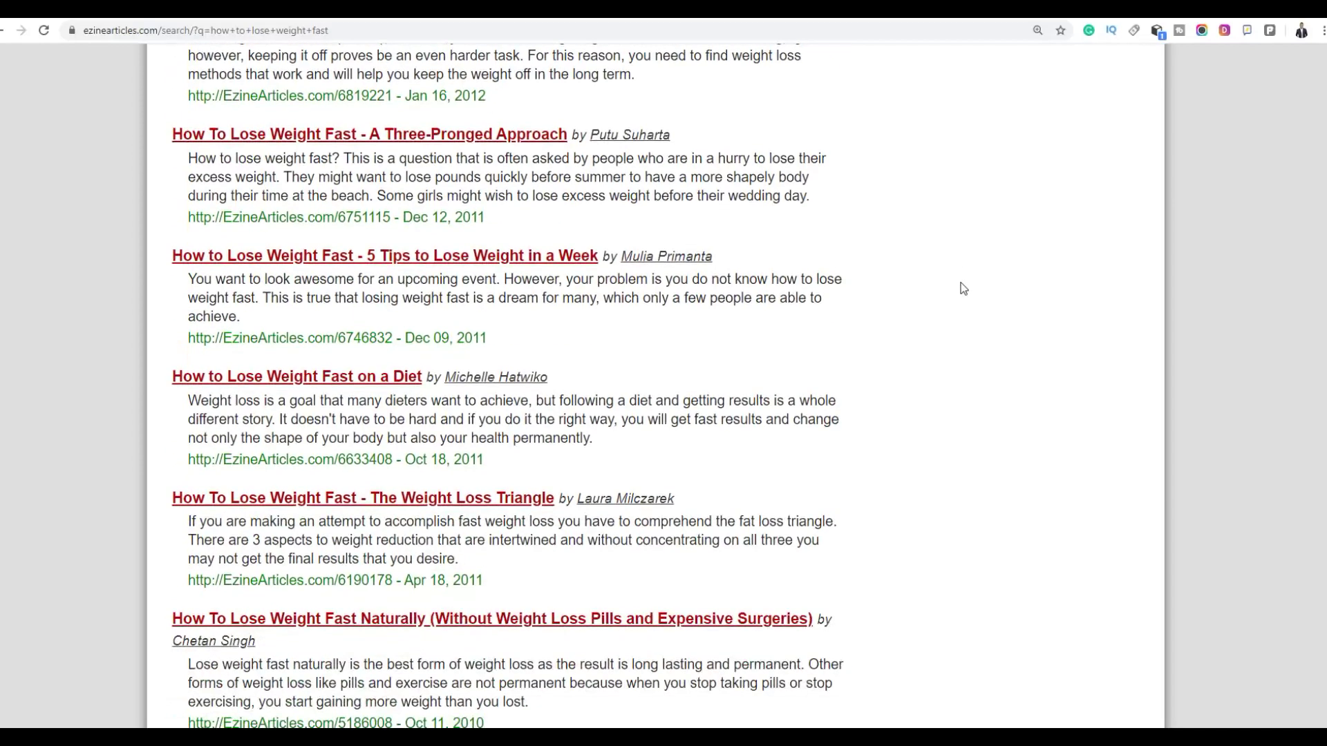